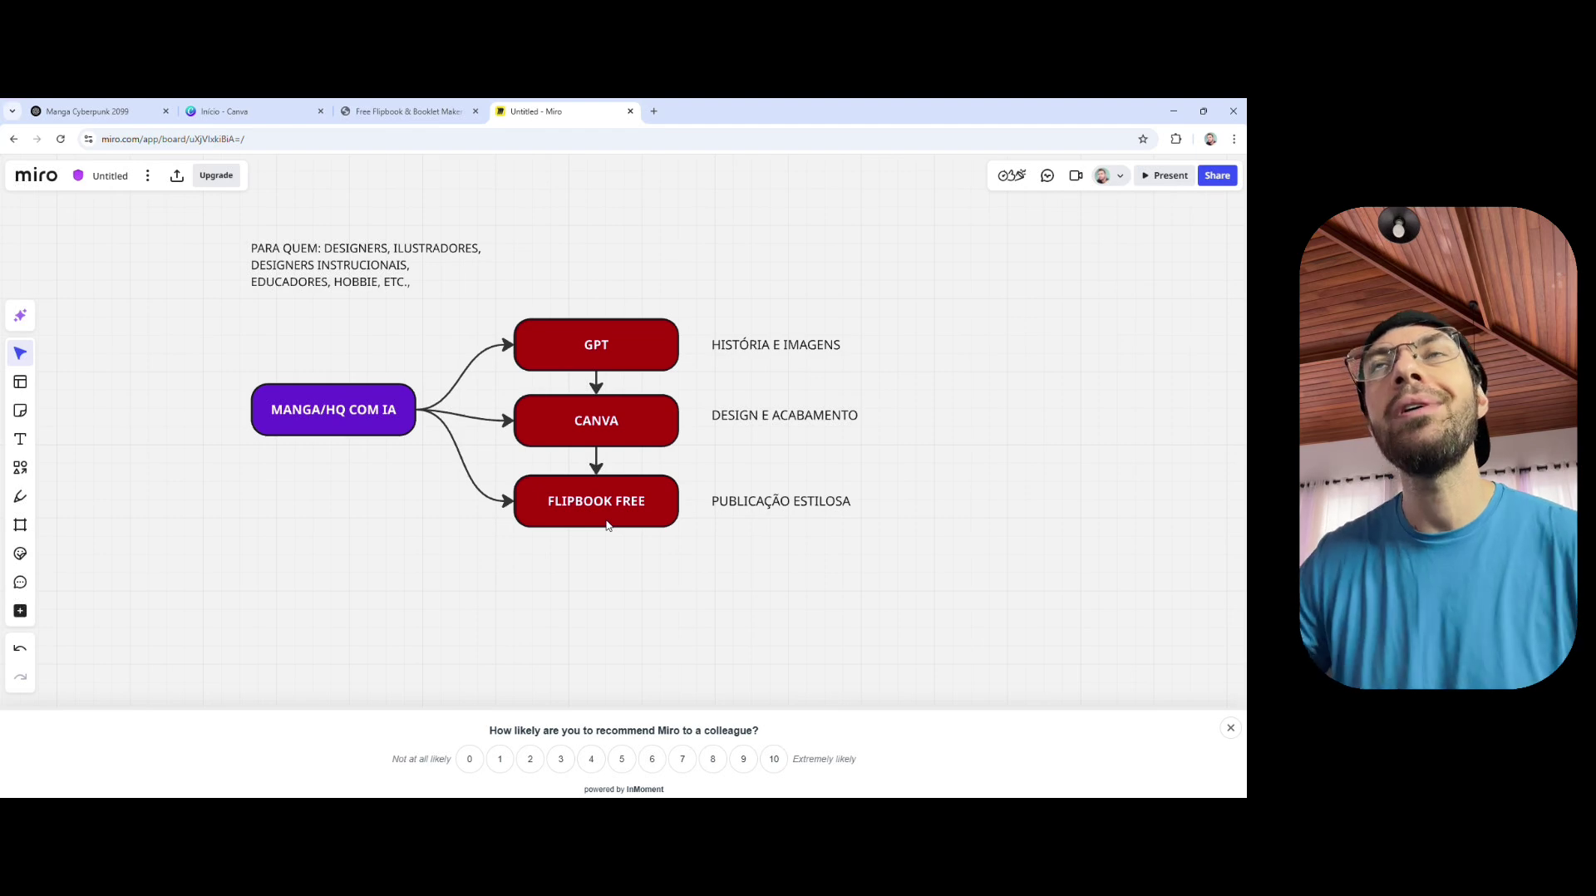
Step: Switch to the ChatGPT conversation "Manga Cyberpunk 2099", close its enlarged image and return to the first message
{"action": "left_click", "coordinate": [93, 112]}
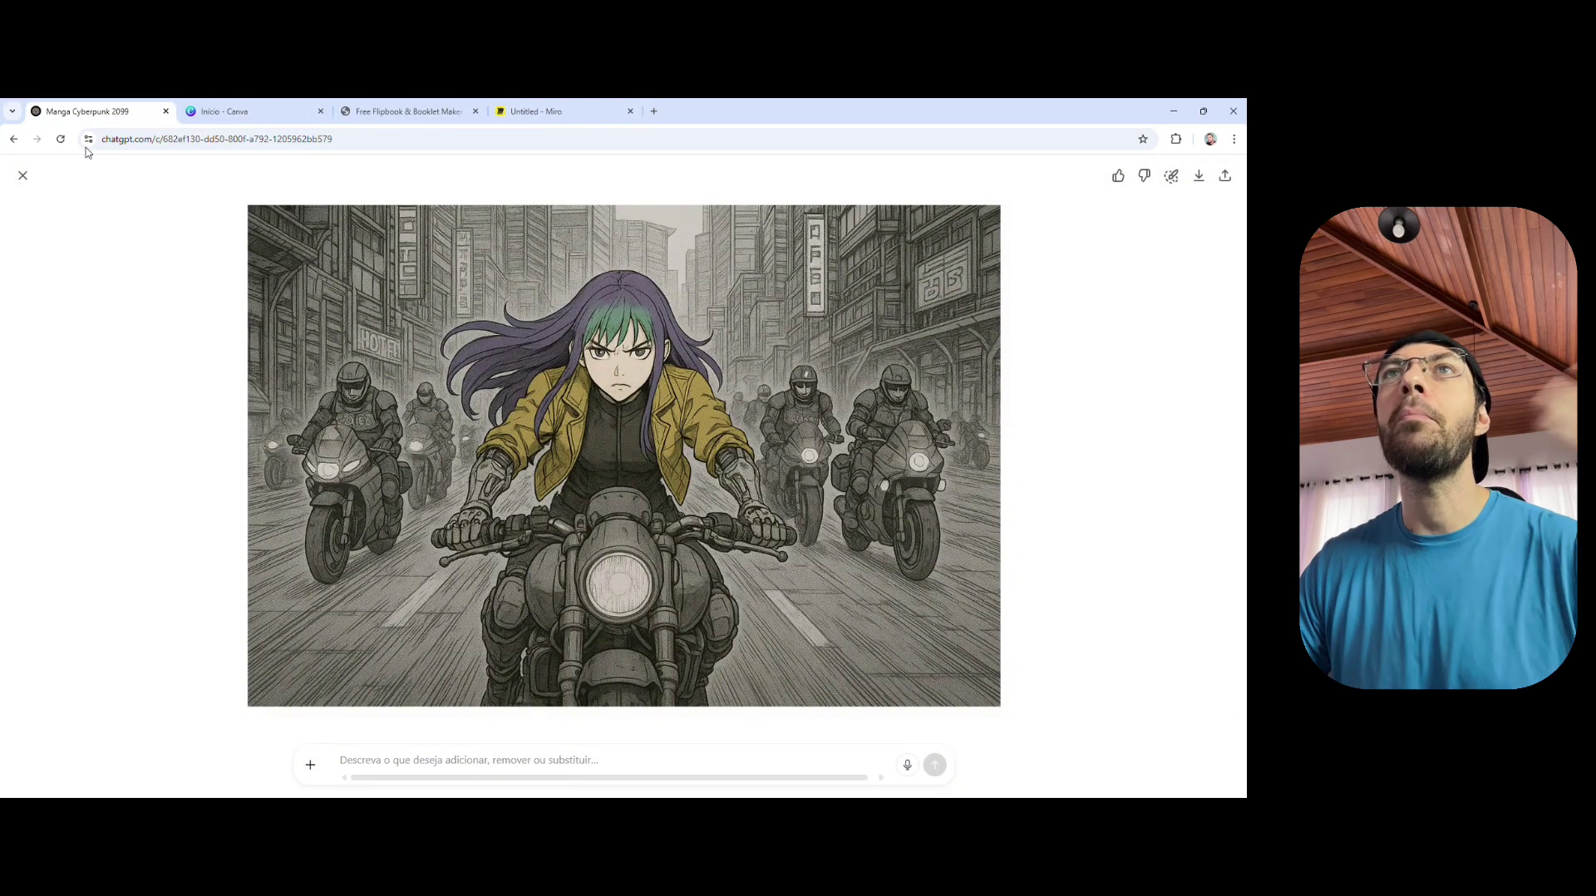
{"action": "left_click", "coordinate": [21, 179]}
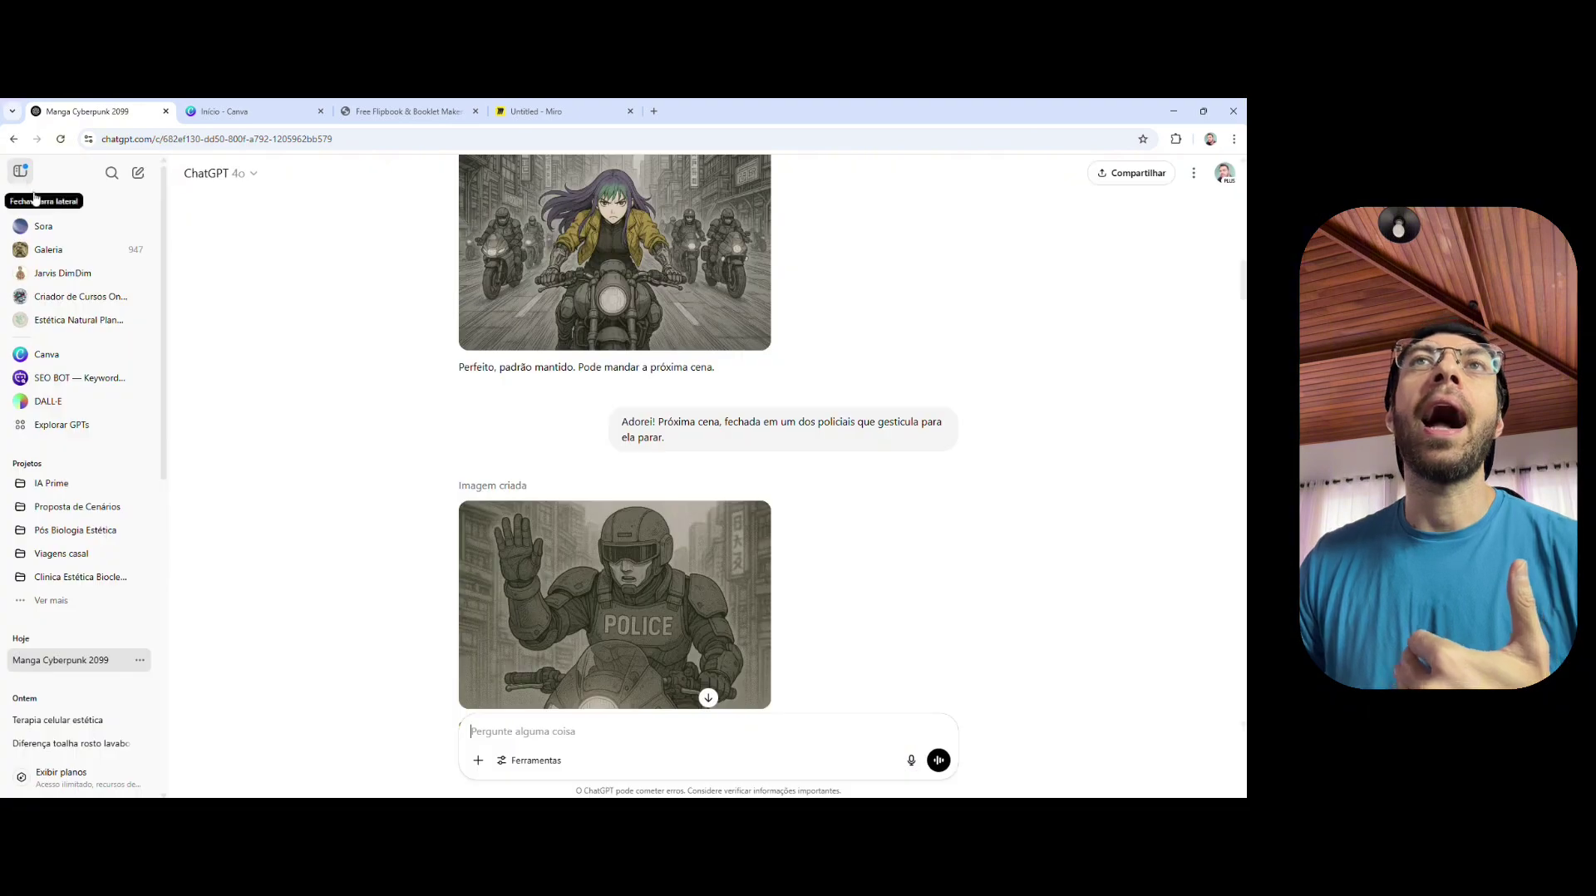
{"action": "scroll", "coordinate": [735, 461], "scroll_direction": "up", "scroll_amount": 10}
{"action": "scroll", "coordinate": [735, 462], "scroll_direction": "up", "scroll_amount": 3}
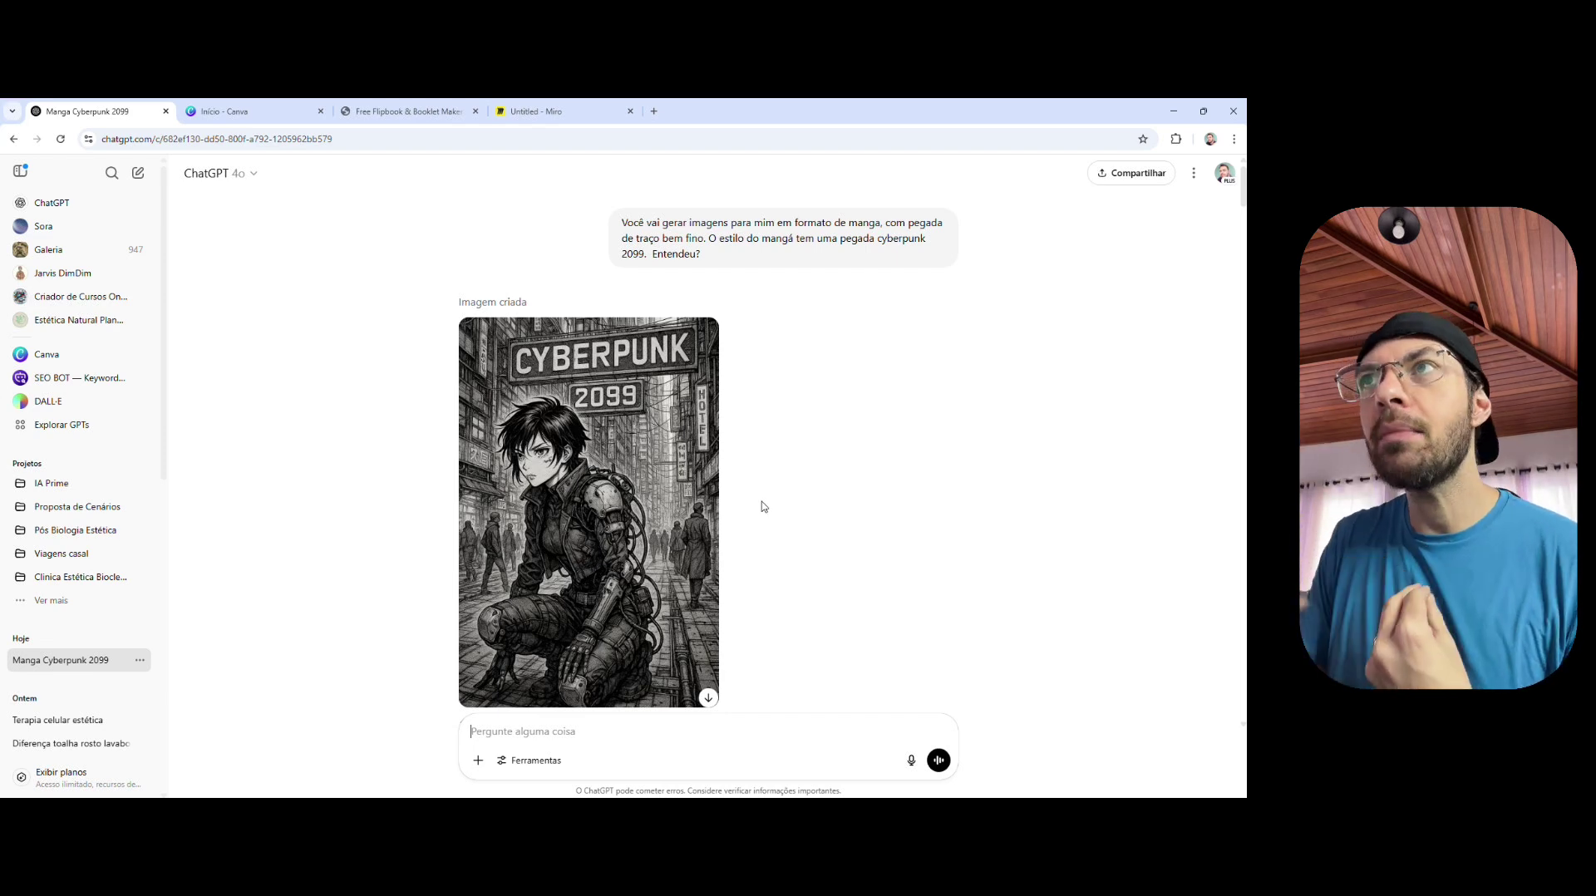
Step: Examine the opening prompt's request for fine-line manga images in a cyberpunk 2099 style, together with its generated image
{"action": "left_click_drag", "start_coordinate": [661, 224], "coordinate": [867, 221]}
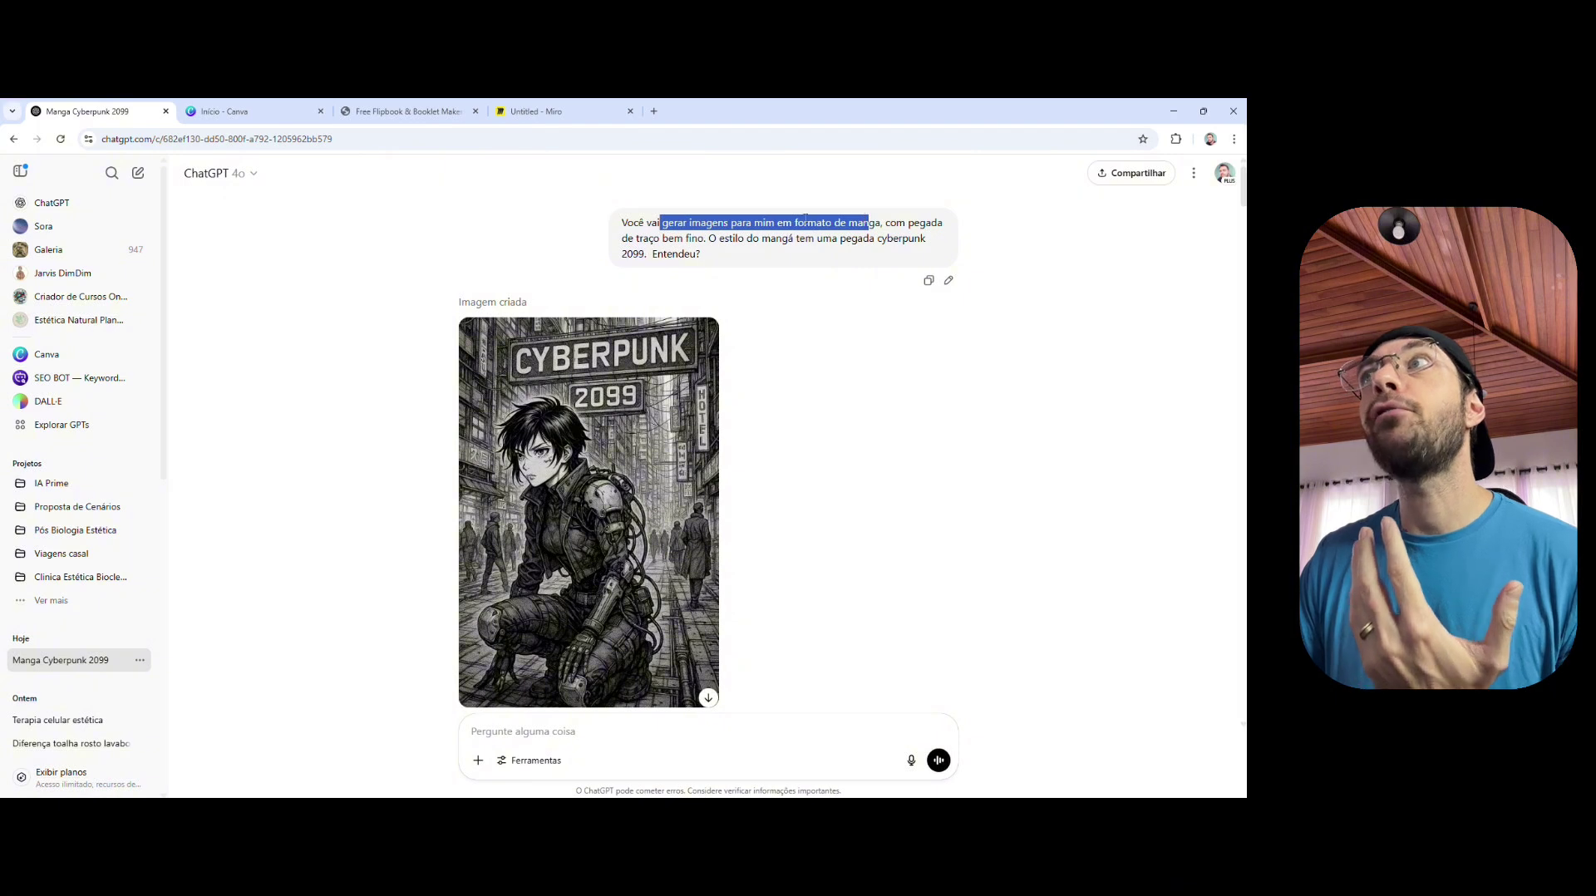
{"action": "mouse_move", "coordinate": [622, 239]}
{"action": "left_mouse_down"}
{"action": "mouse_move", "coordinate": [828, 250]}
{"action": "mouse_move", "coordinate": [645, 255]}
{"action": "left_mouse_up"}
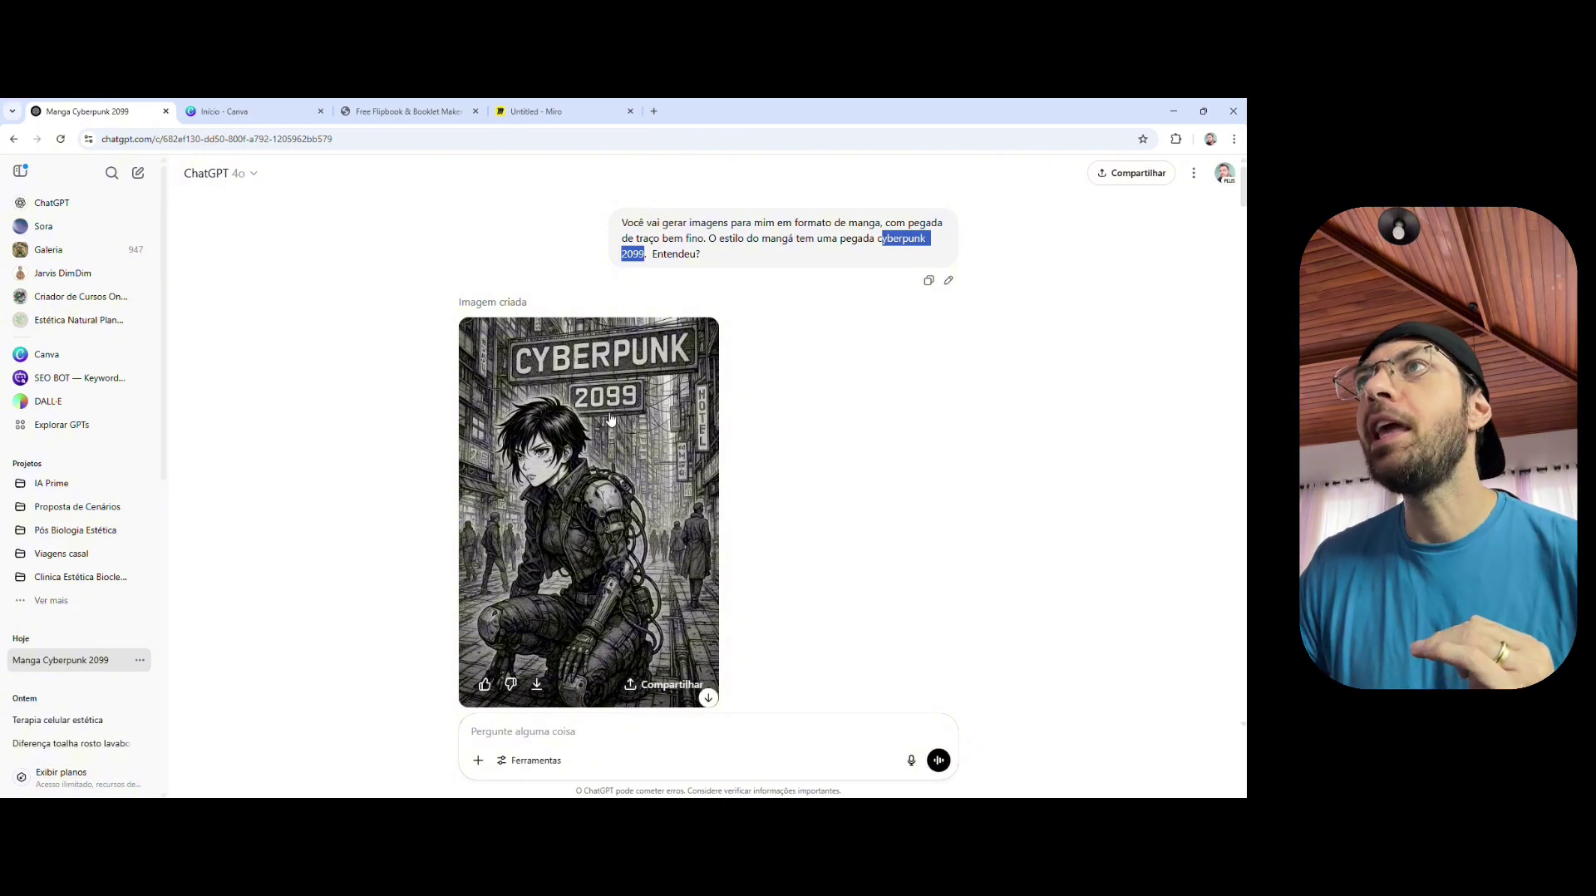
{"action": "scroll", "coordinate": [611, 420], "scroll_direction": "down", "scroll_amount": 3}
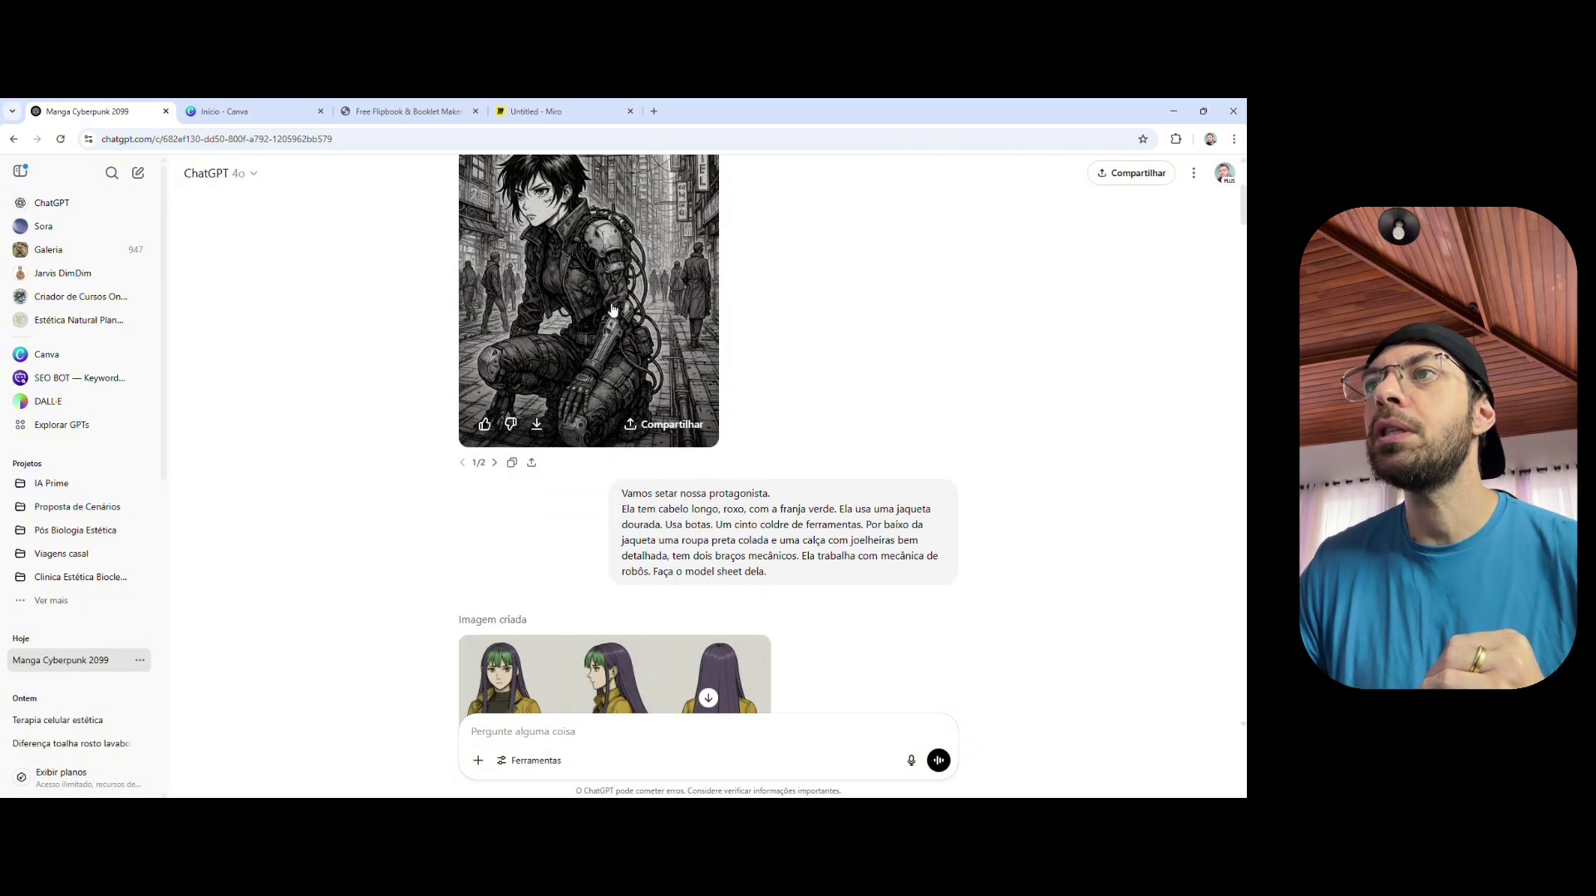
{"action": "scroll", "coordinate": [594, 355], "scroll_direction": "up", "scroll_amount": 3}
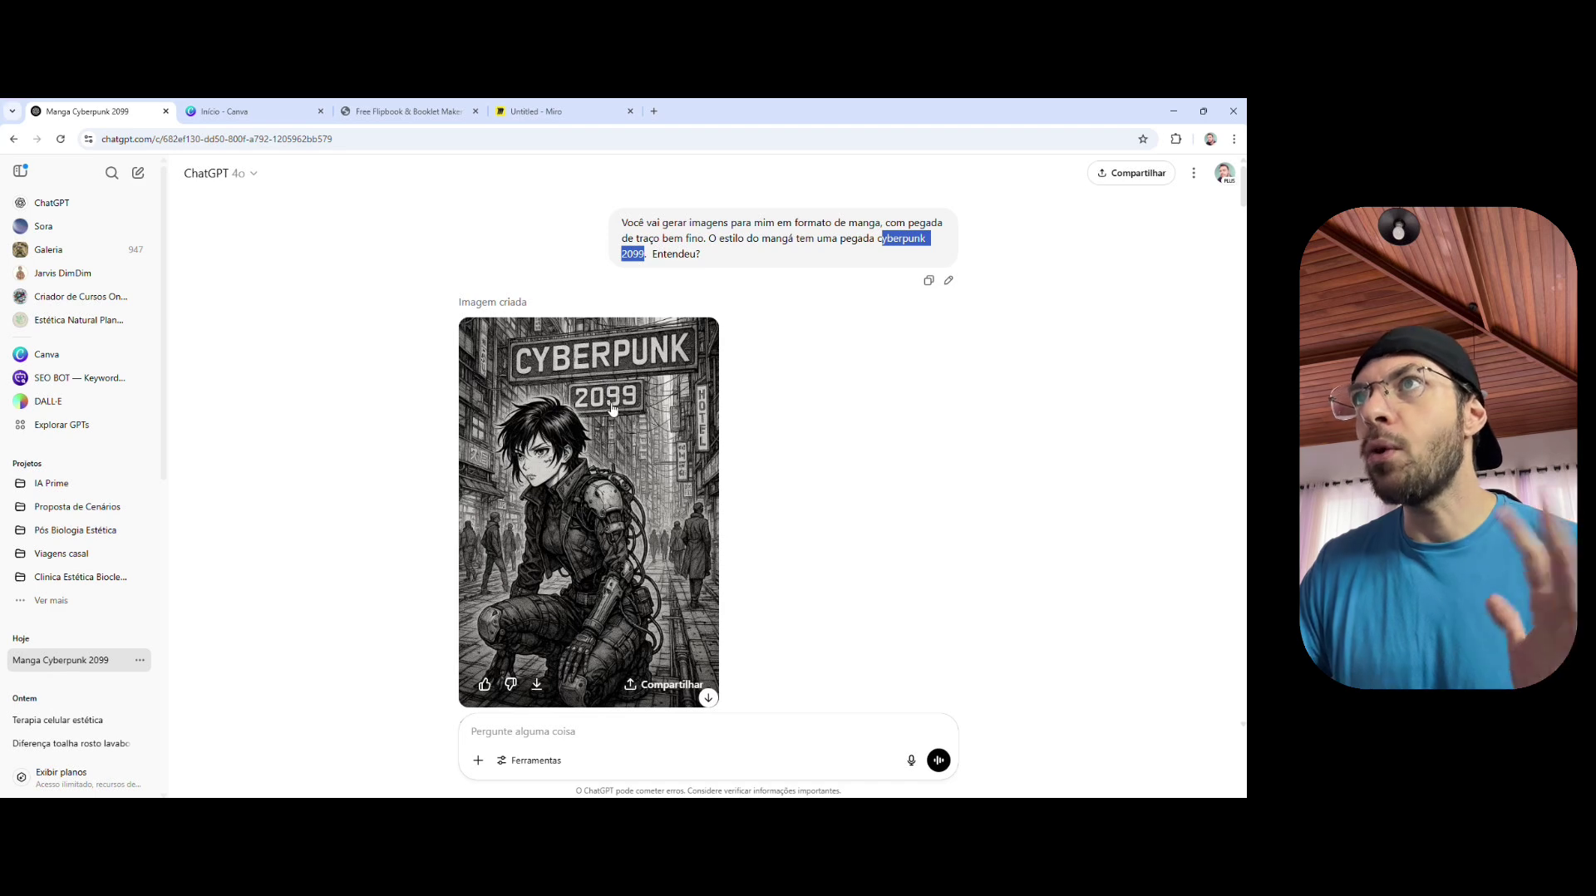
{"action": "scroll", "coordinate": [632, 420], "scroll_direction": "down", "scroll_amount": 2}
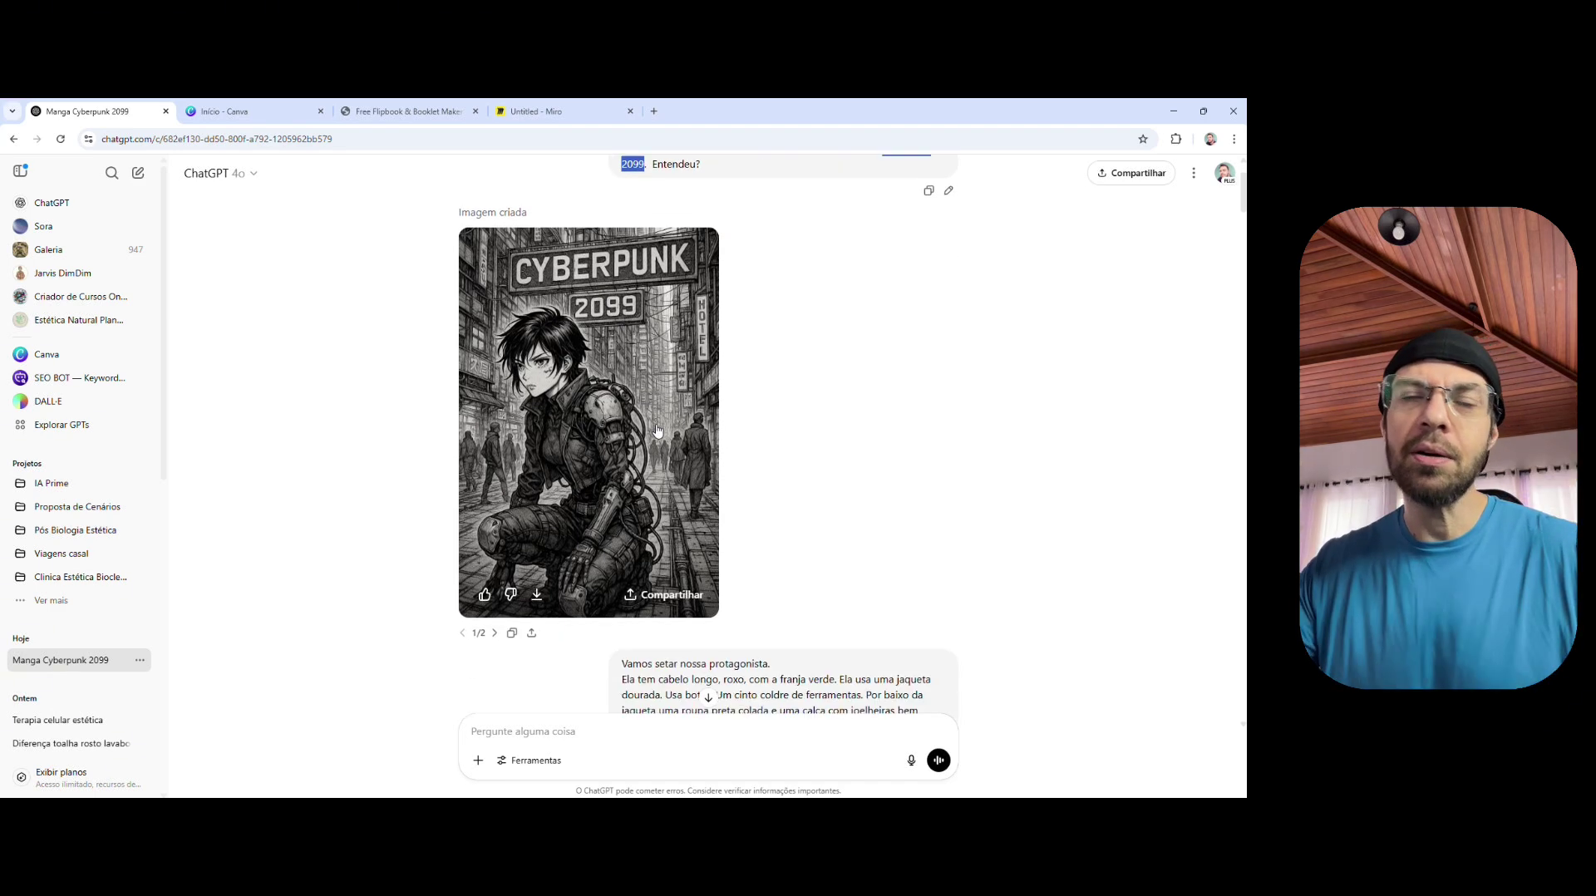
{"action": "scroll", "coordinate": [657, 429], "scroll_direction": "up", "scroll_amount": 2}
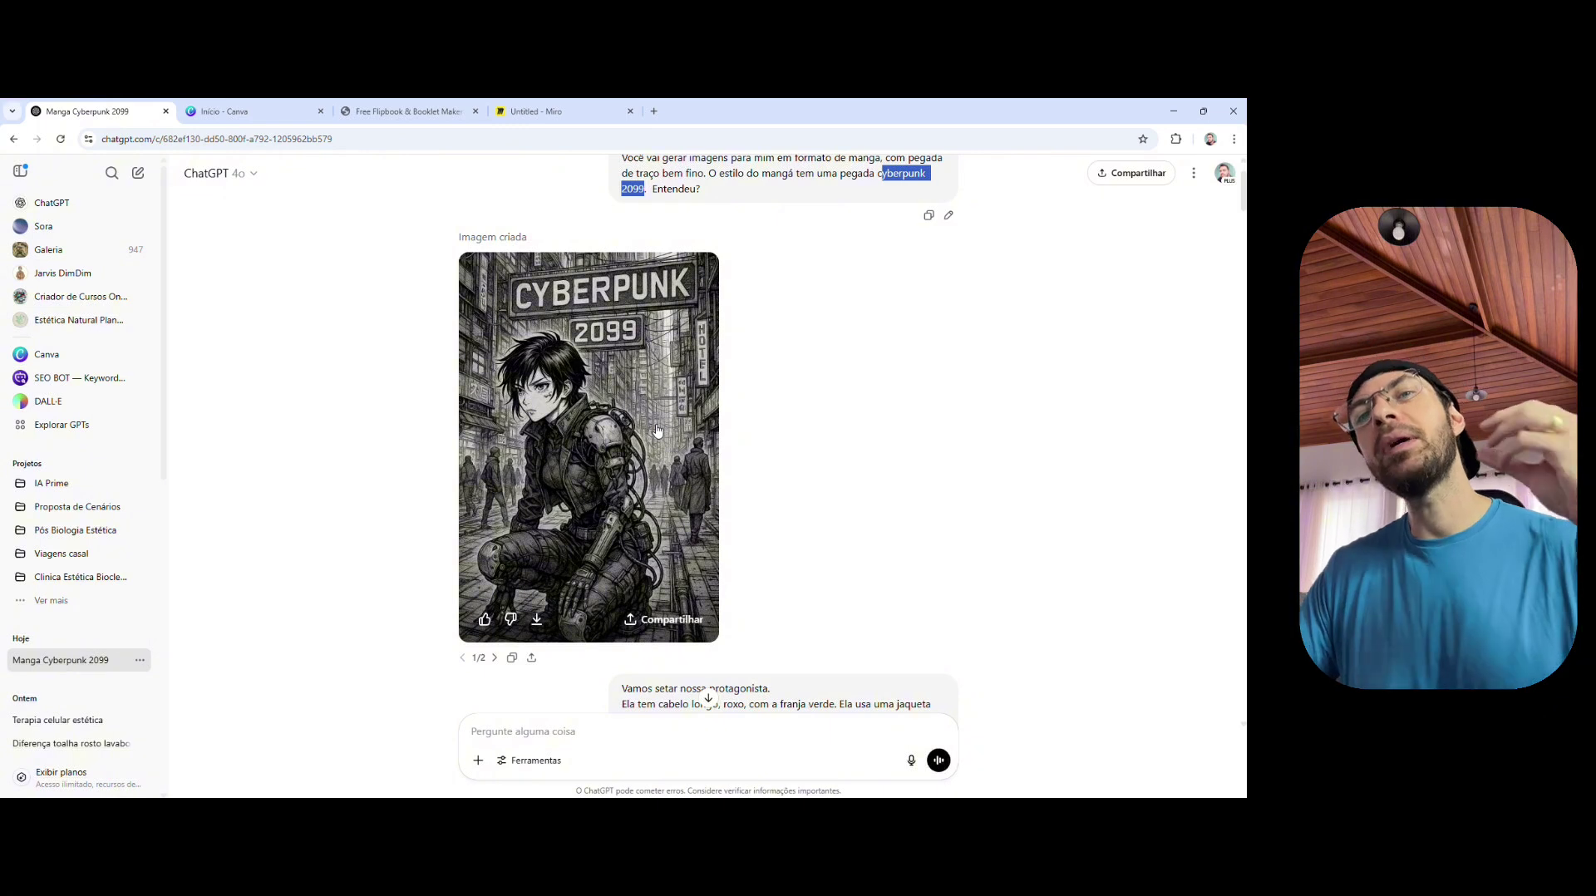
Step: Examine the prompt that defines the protagonist and view its generated model sheet at full size
{"action": "scroll", "coordinate": [837, 385], "scroll_direction": "down", "scroll_amount": 1}
{"action": "scroll", "coordinate": [837, 386], "scroll_direction": "down", "scroll_amount": 3}
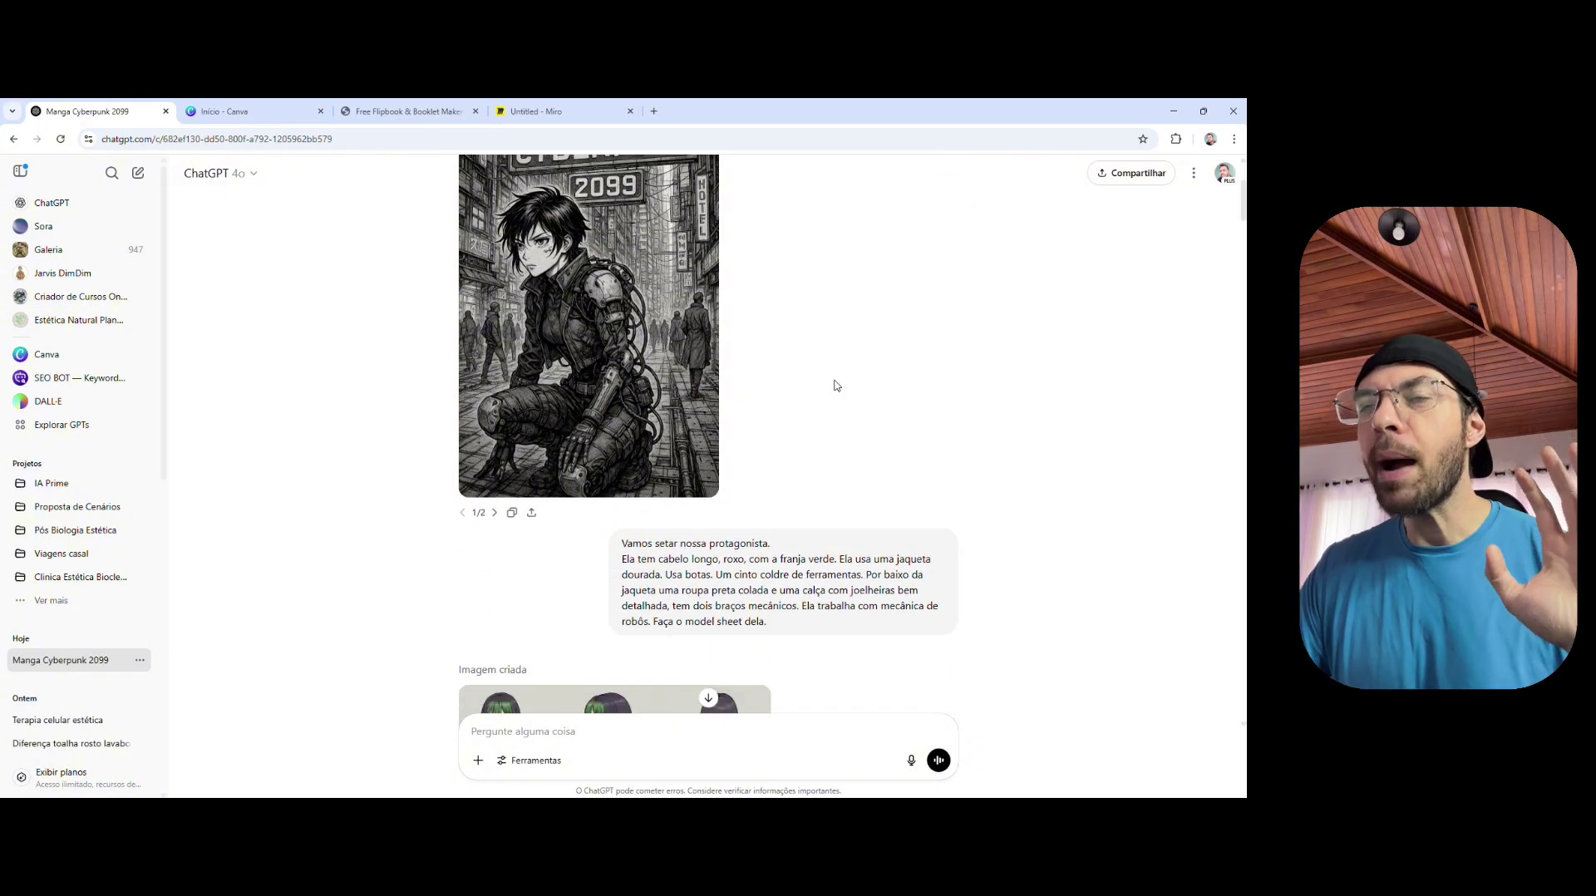
{"action": "left_click_drag", "start_coordinate": [639, 422], "coordinate": [709, 444]}
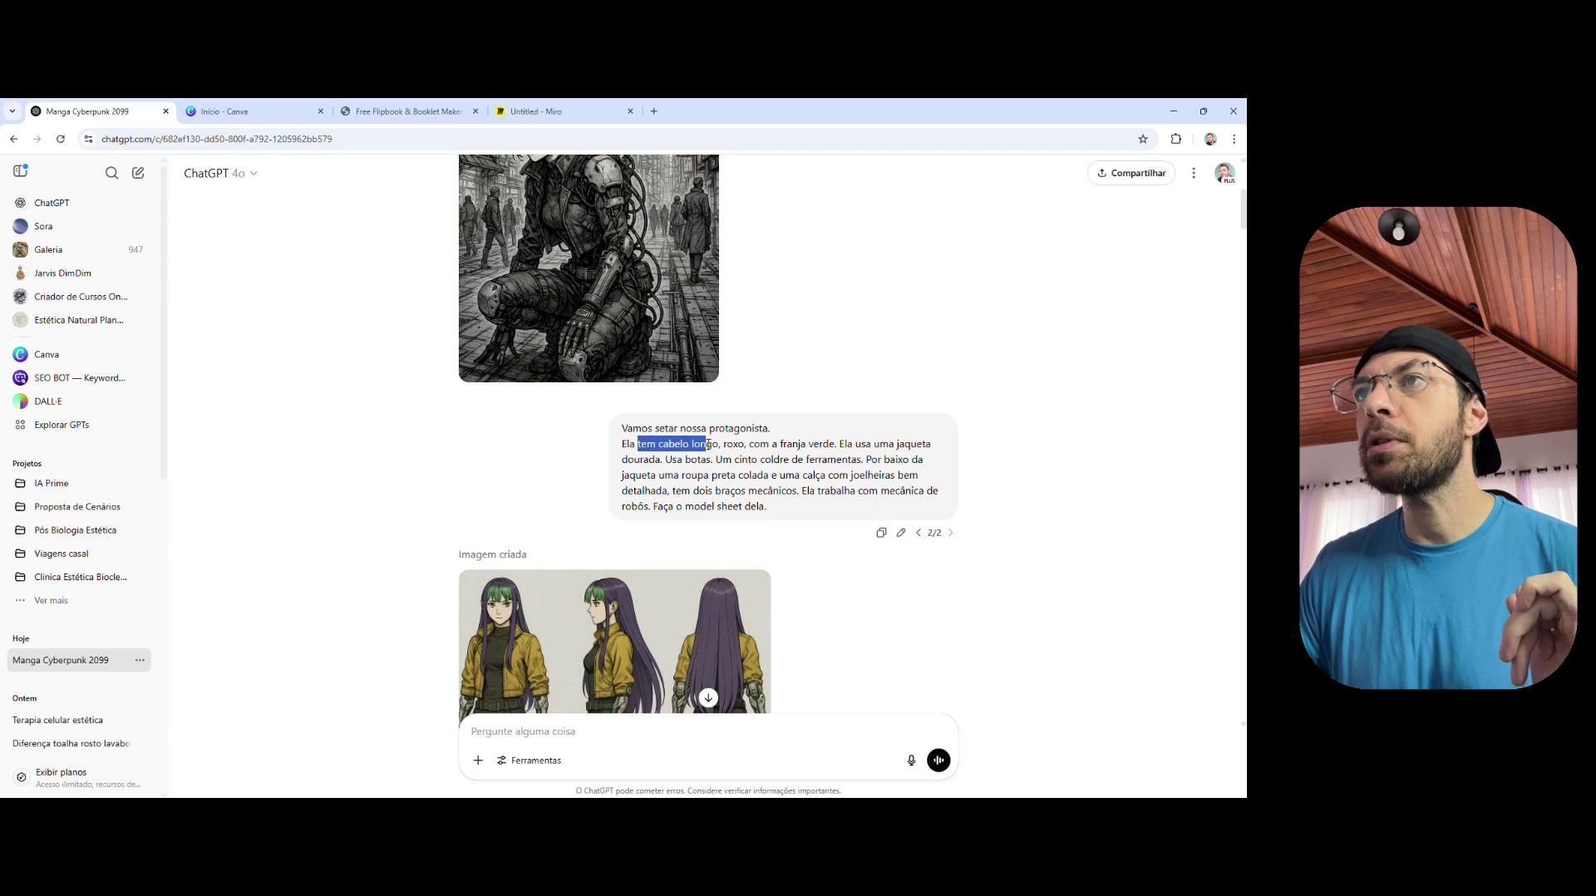
{"action": "scroll", "coordinate": [690, 449], "scroll_direction": "down", "scroll_amount": 3}
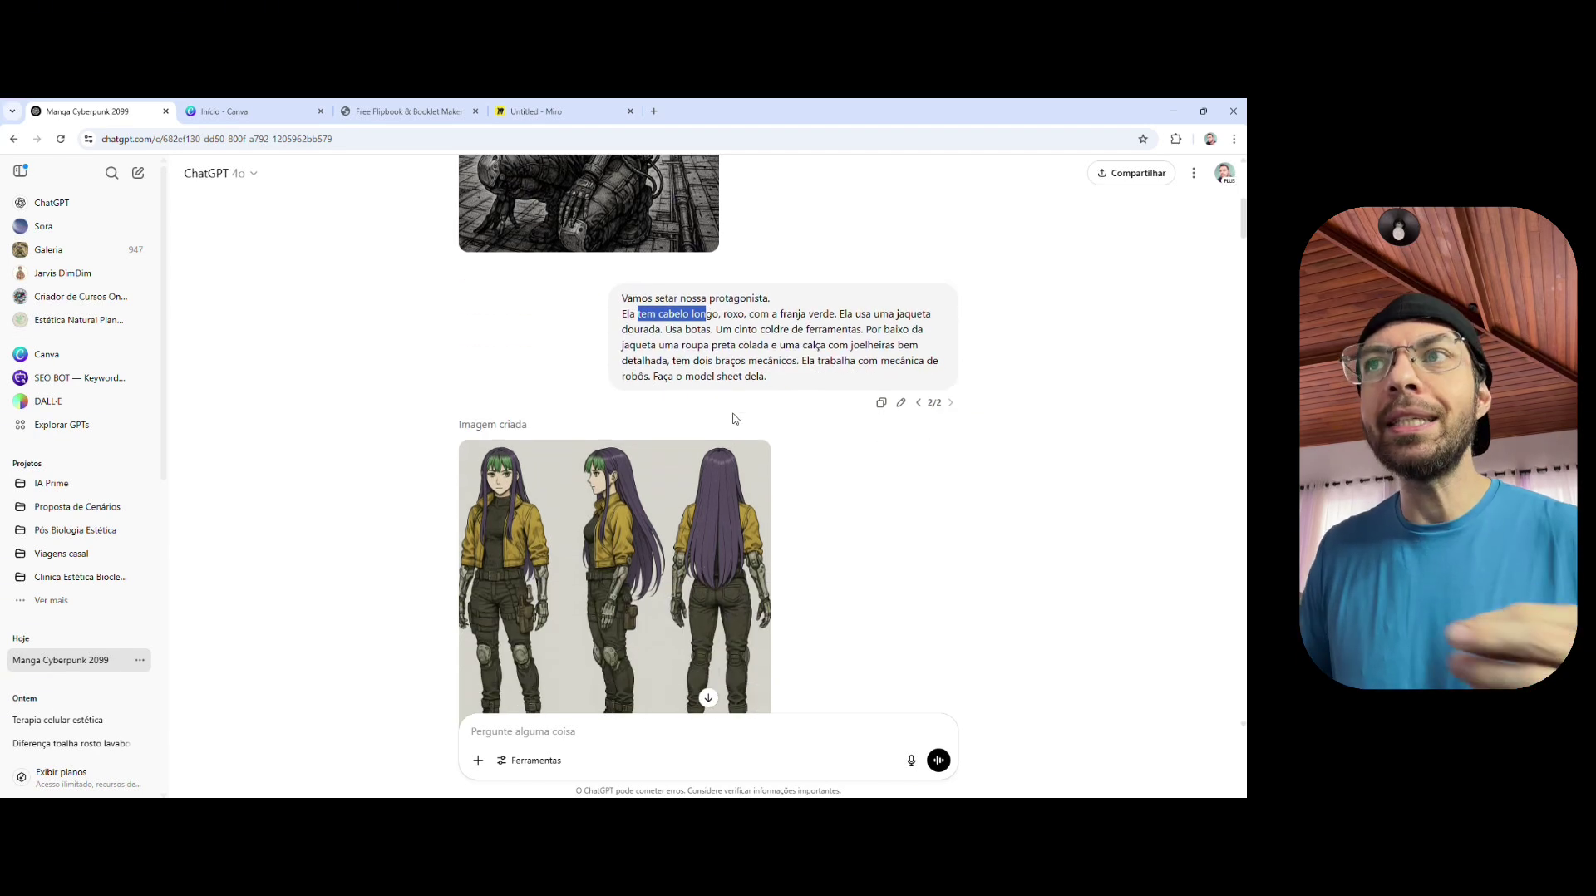
{"action": "left_click", "coordinate": [677, 454]}
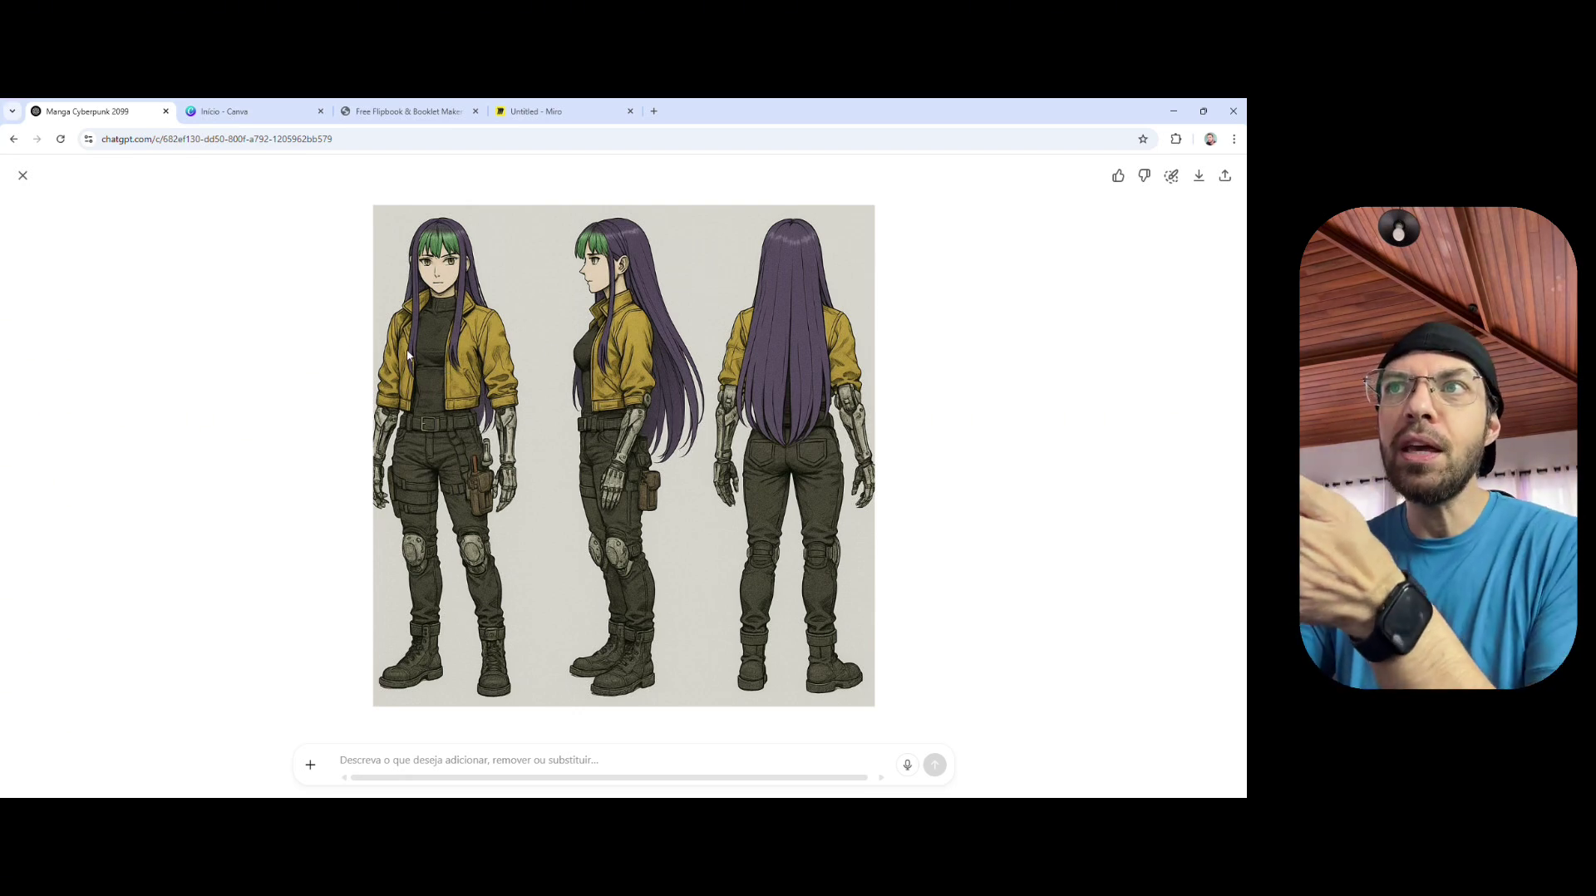
{"action": "left_click", "coordinate": [25, 181]}
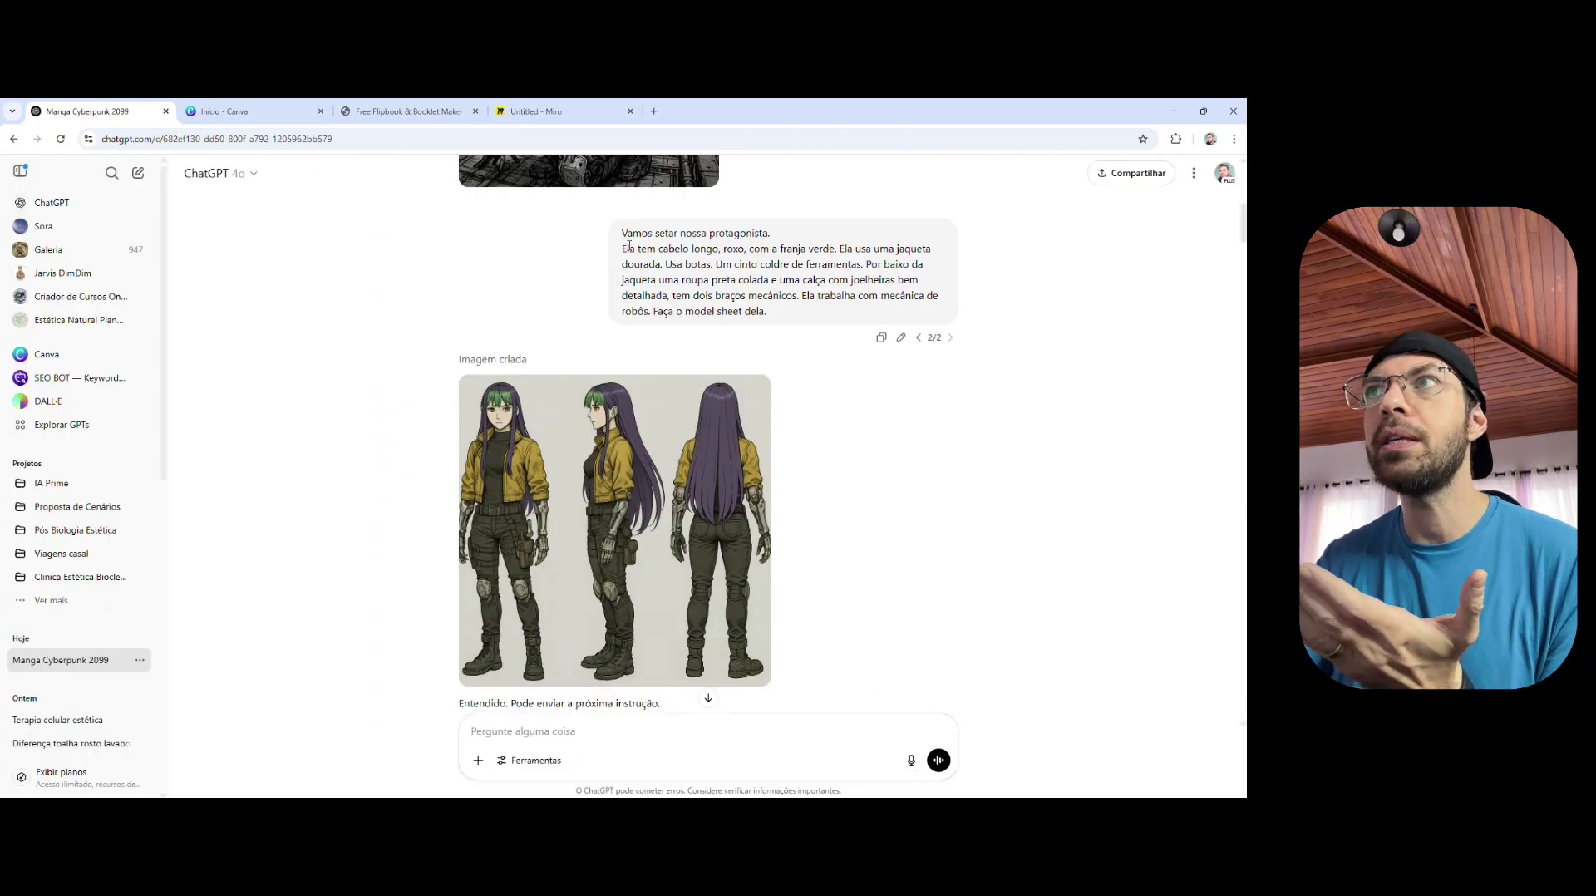
Step: Compare the protagonist prompt's hair, tool belt, clothing, mechanical arms and model sheet wording with the enlarged image
{"action": "left_click_drag", "start_coordinate": [629, 247], "coordinate": [798, 247]}
{"action": "left_click", "coordinate": [726, 246]}
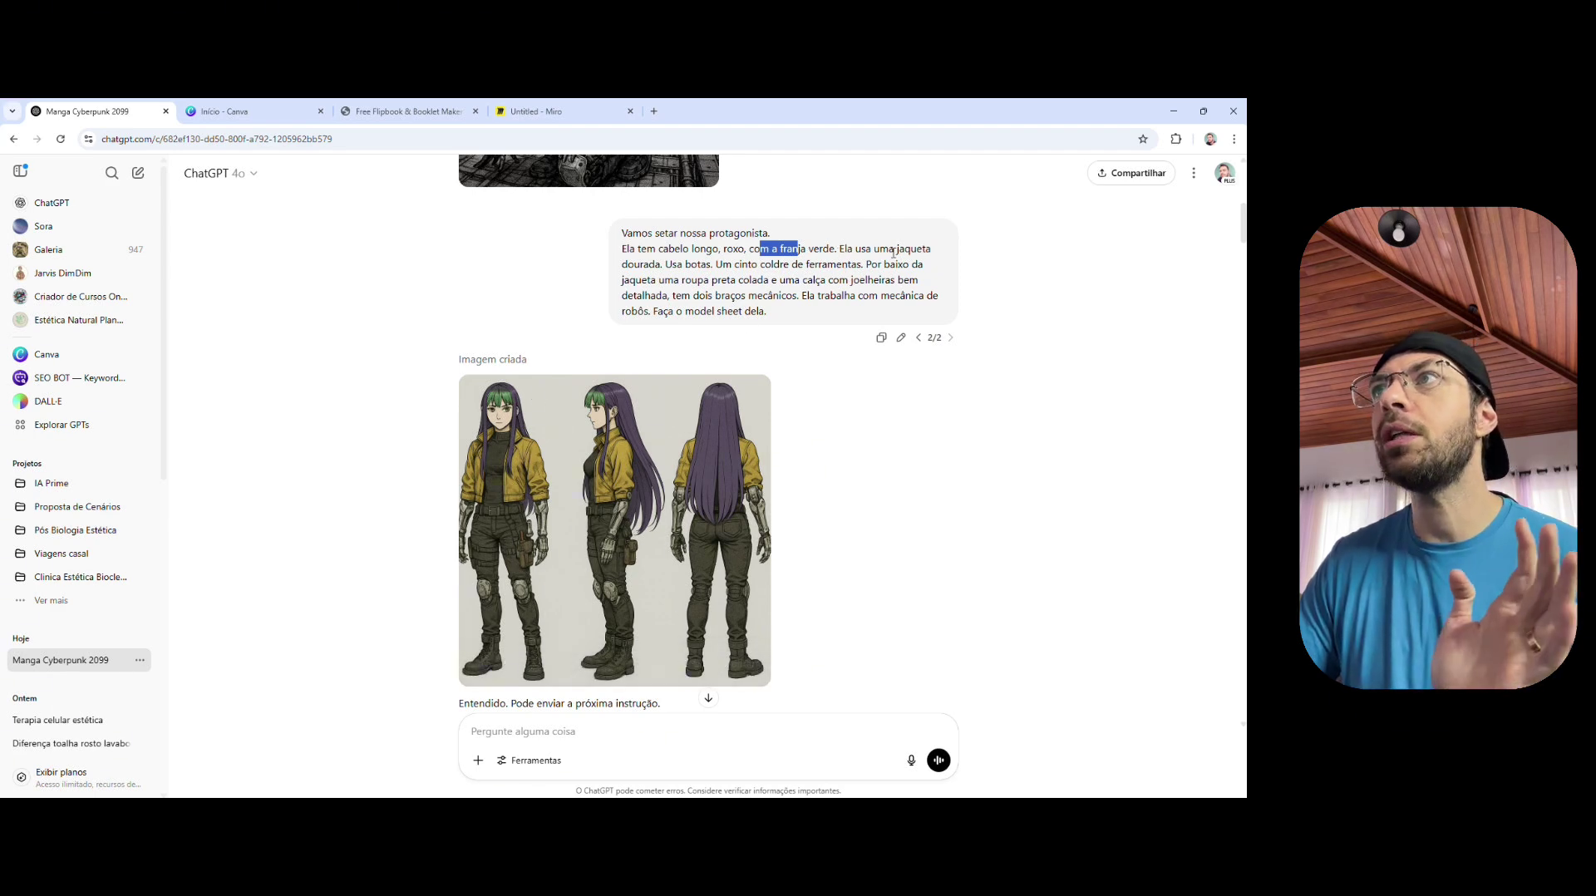
{"action": "left_click_drag", "start_coordinate": [621, 266], "coordinate": [816, 265]}
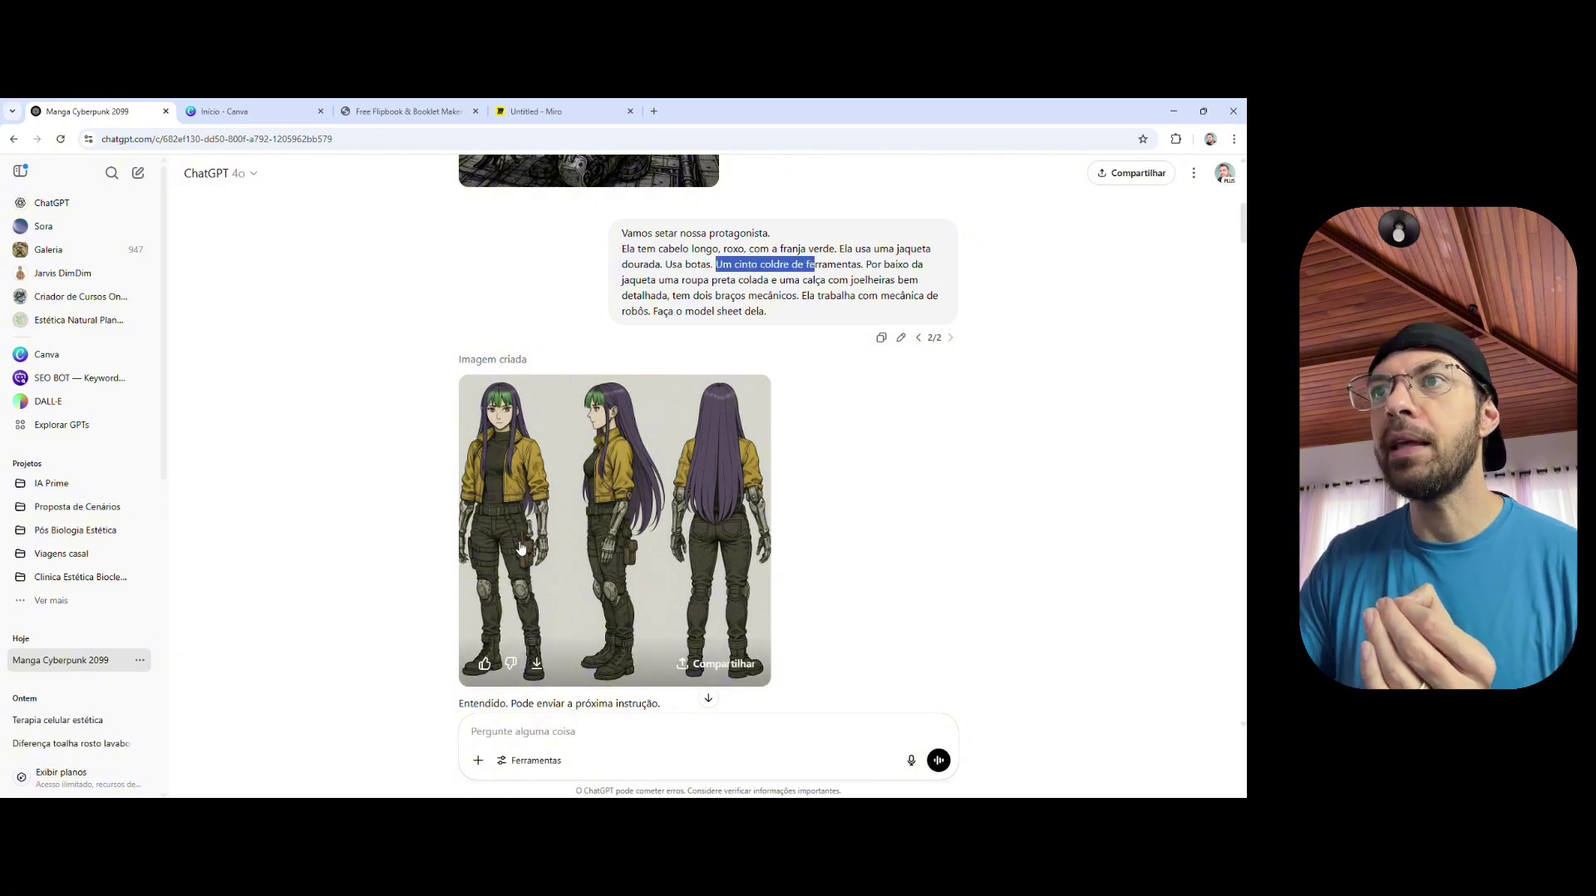
{"action": "left_click_drag", "start_coordinate": [647, 280], "coordinate": [865, 283]}
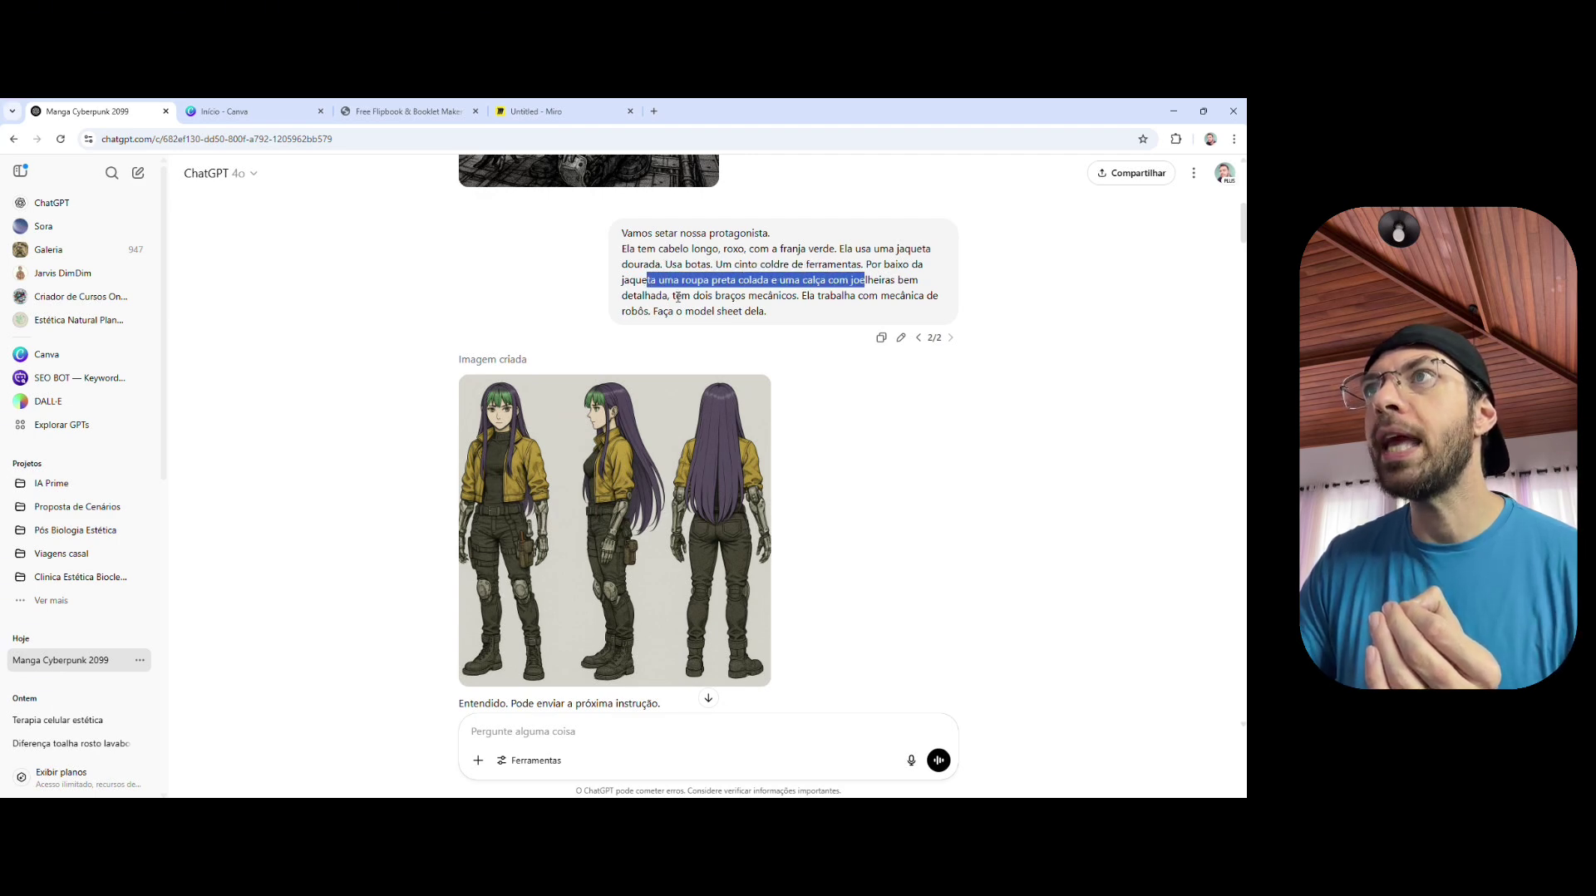
{"action": "left_click_drag", "start_coordinate": [678, 296], "coordinate": [782, 293]}
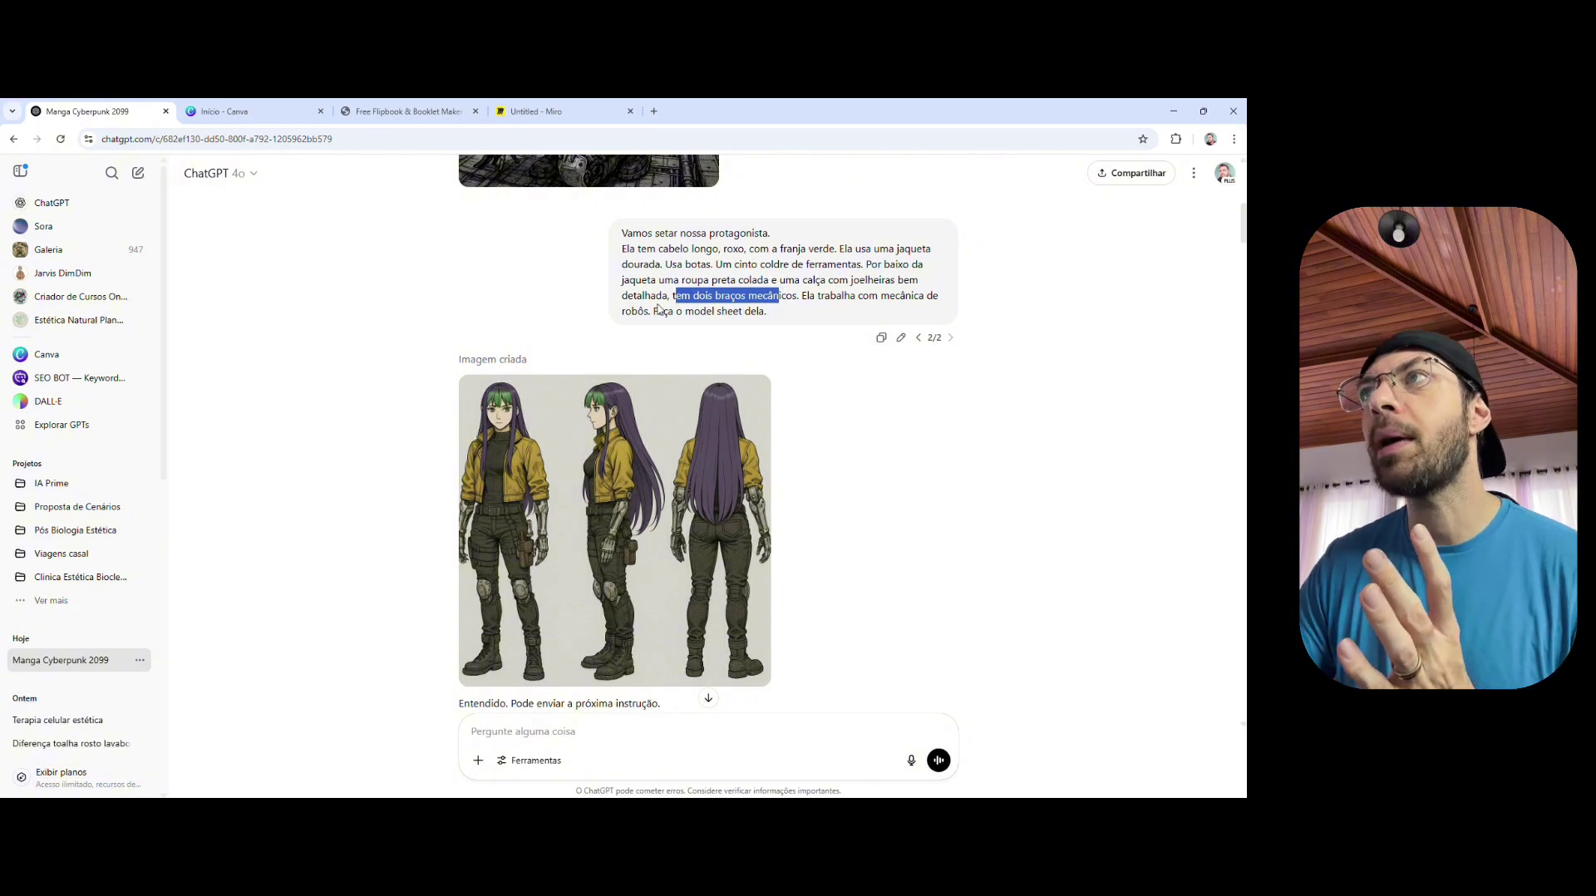
{"action": "left_click_drag", "start_coordinate": [655, 312], "coordinate": [758, 313]}
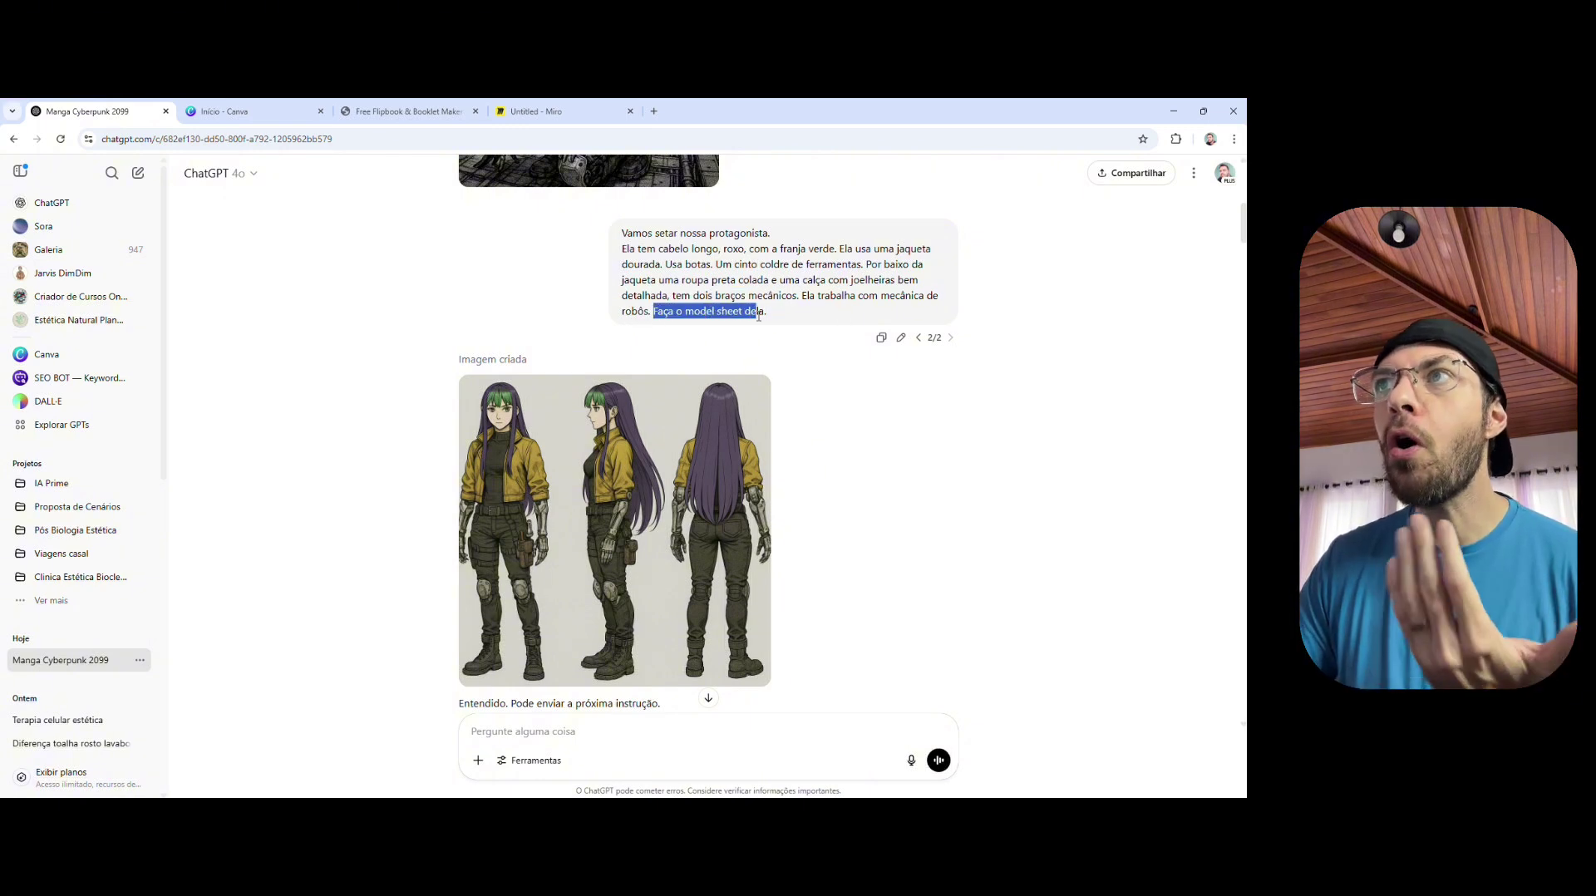
{"action": "left_click", "coordinate": [682, 313]}
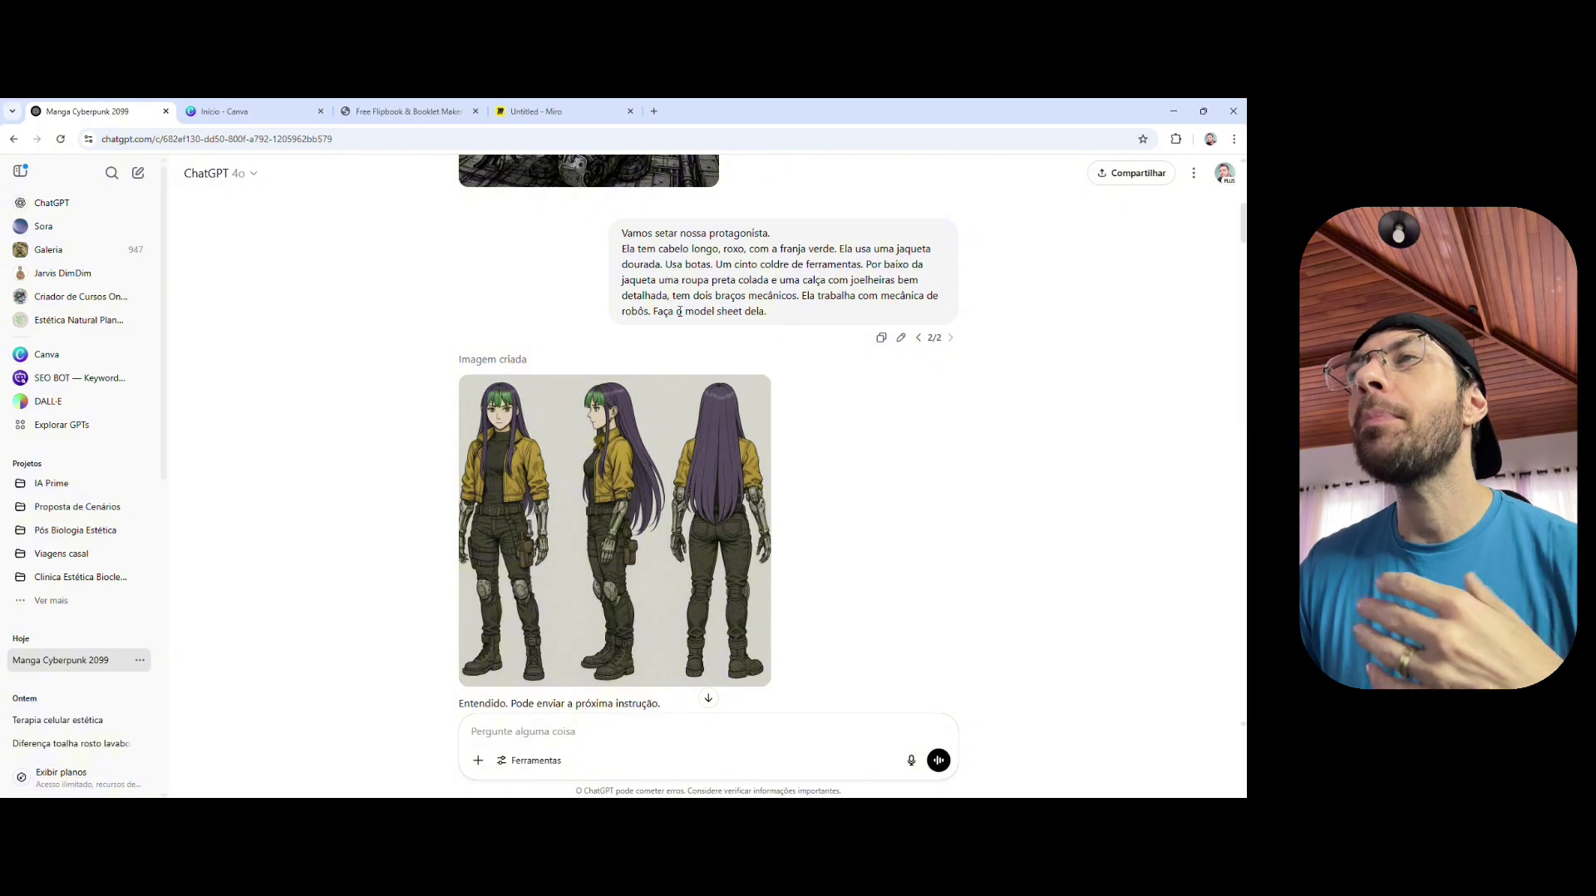
{"action": "left_click_drag", "start_coordinate": [677, 313], "coordinate": [742, 310]}
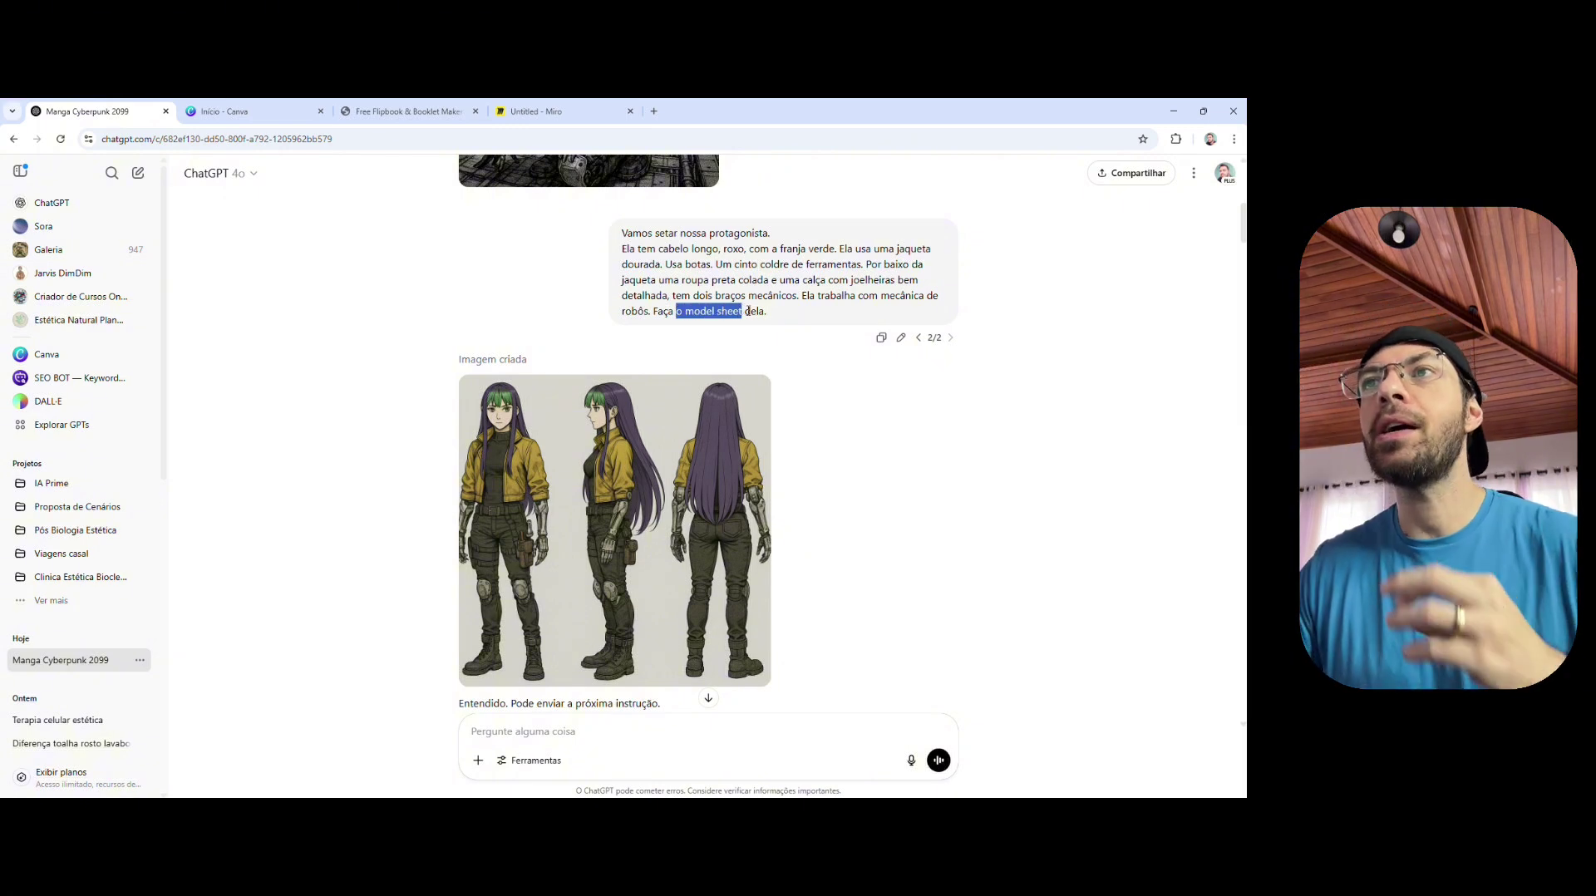
{"action": "left_click", "coordinate": [682, 441]}
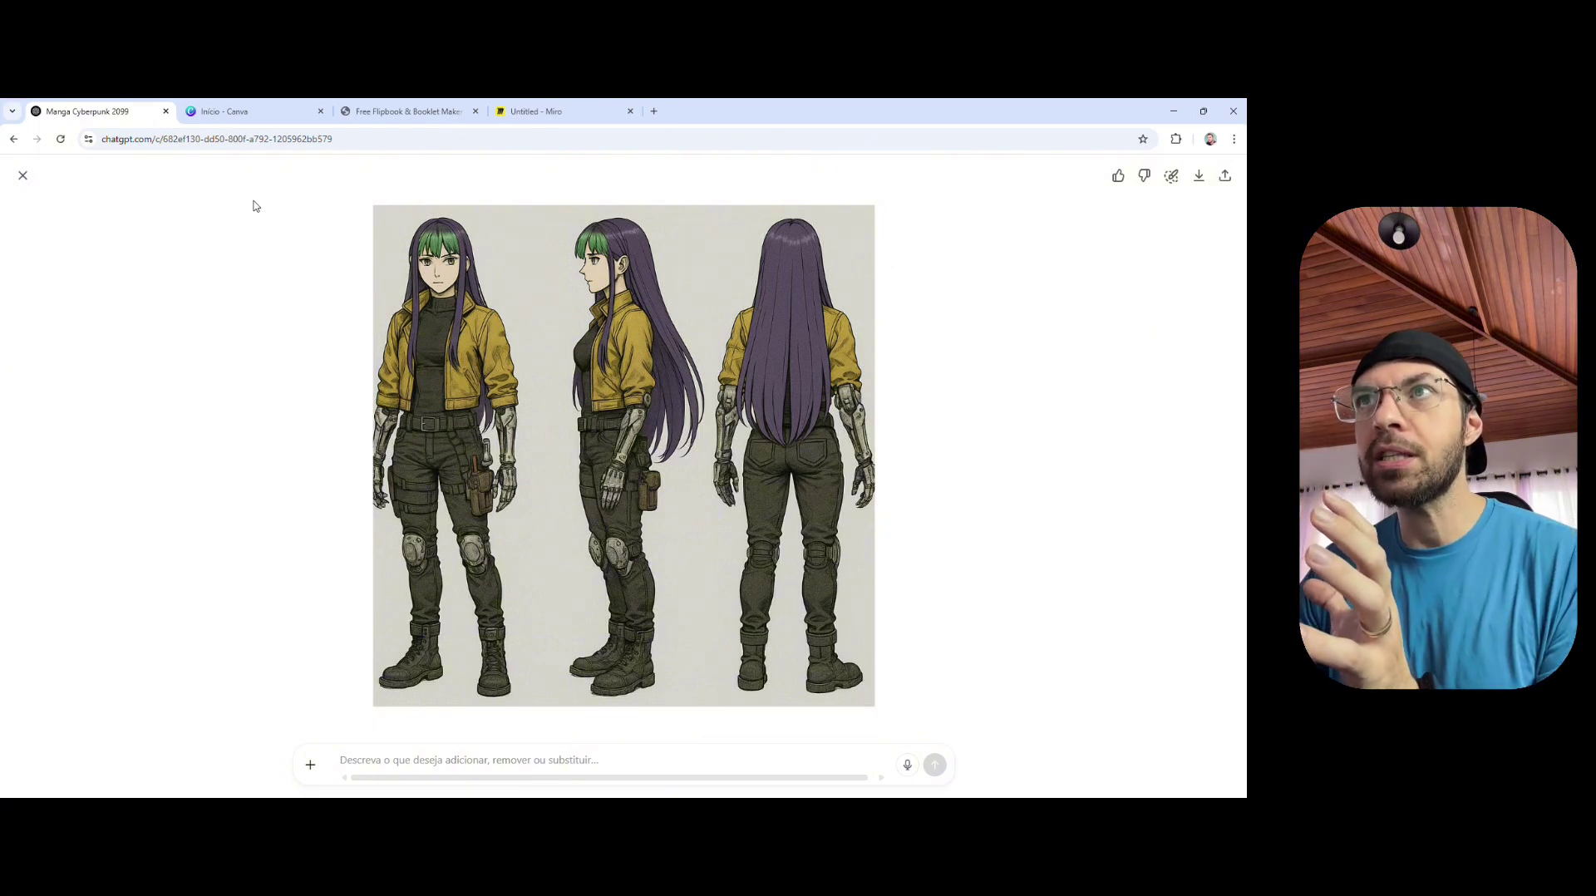
{"action": "left_click", "coordinate": [22, 176]}
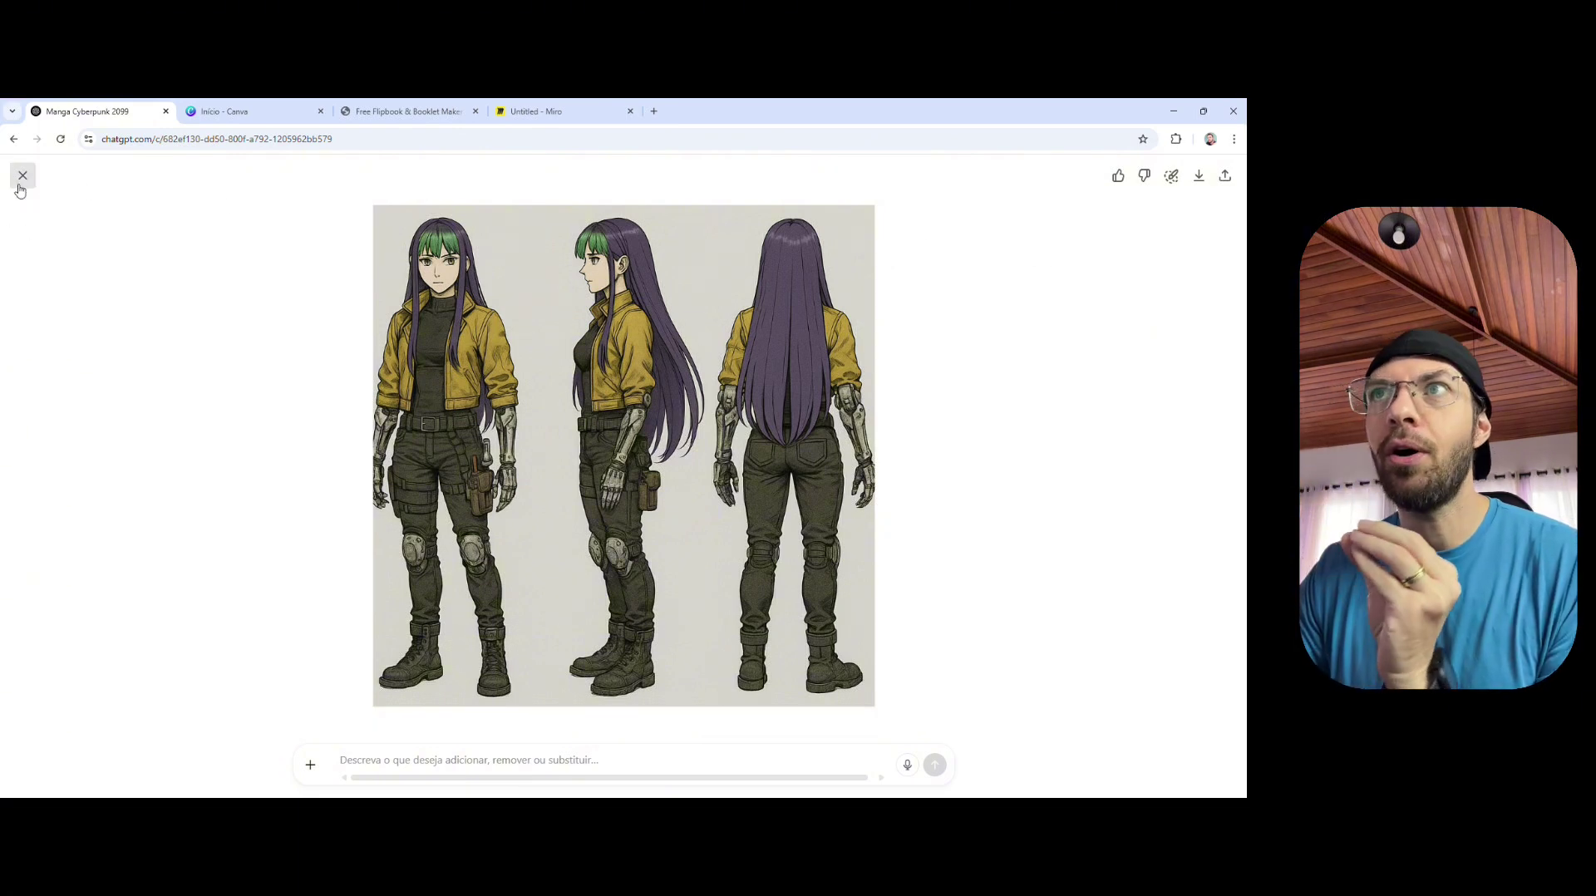
Step: Try marking the front-view character's hip and holster area on the model sheet with the selection editing tool
{"action": "scroll", "coordinate": [795, 450], "scroll_direction": "down", "scroll_amount": 2}
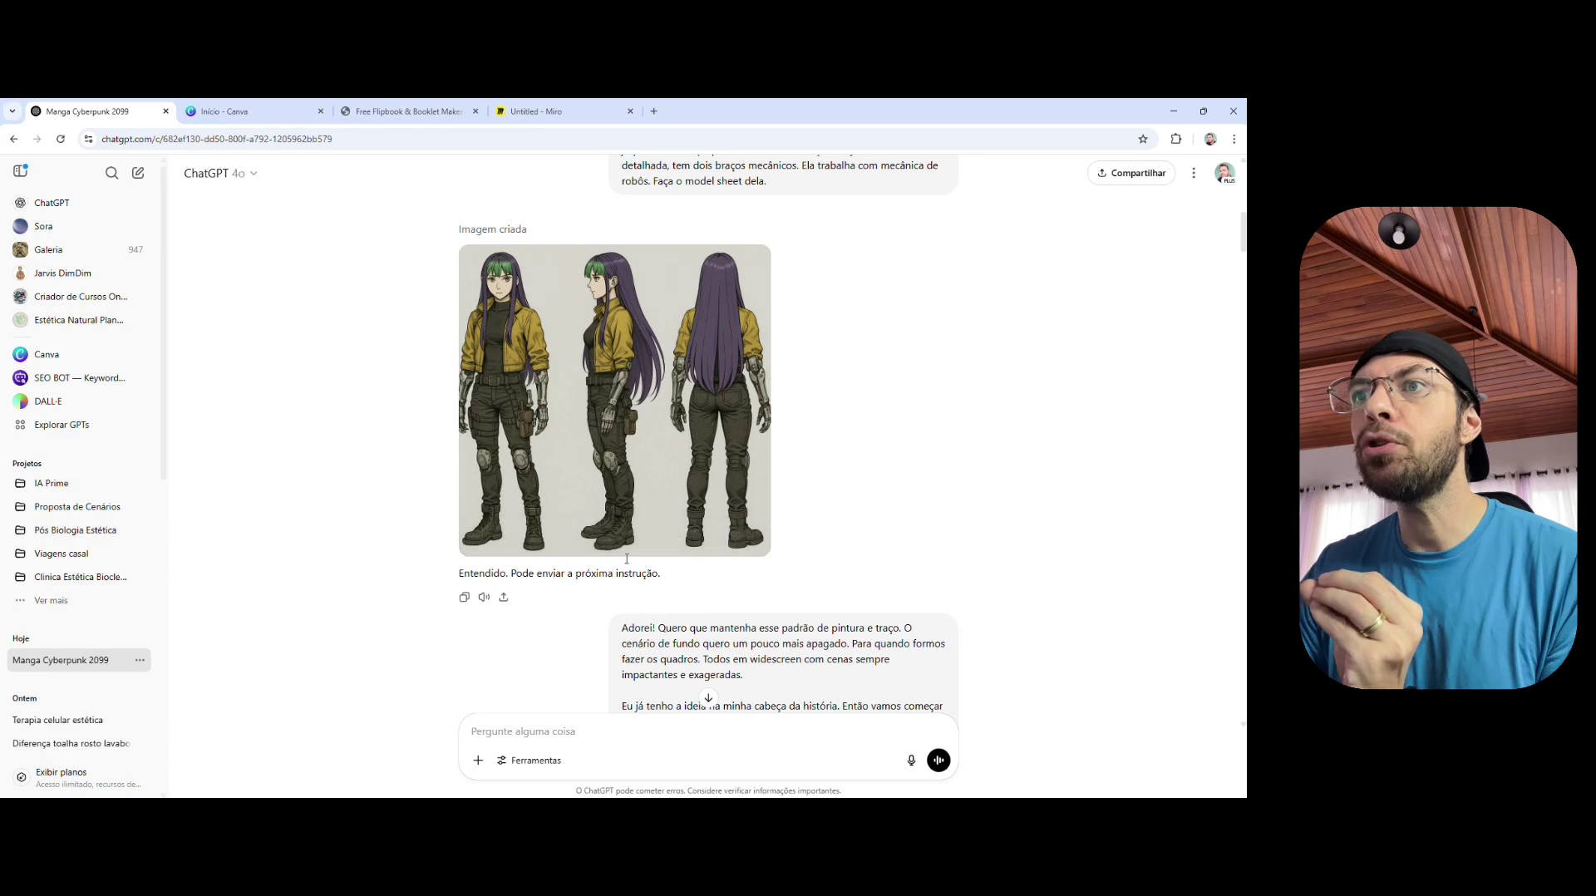
{"action": "scroll", "coordinate": [646, 498], "scroll_direction": "down", "scroll_amount": 2}
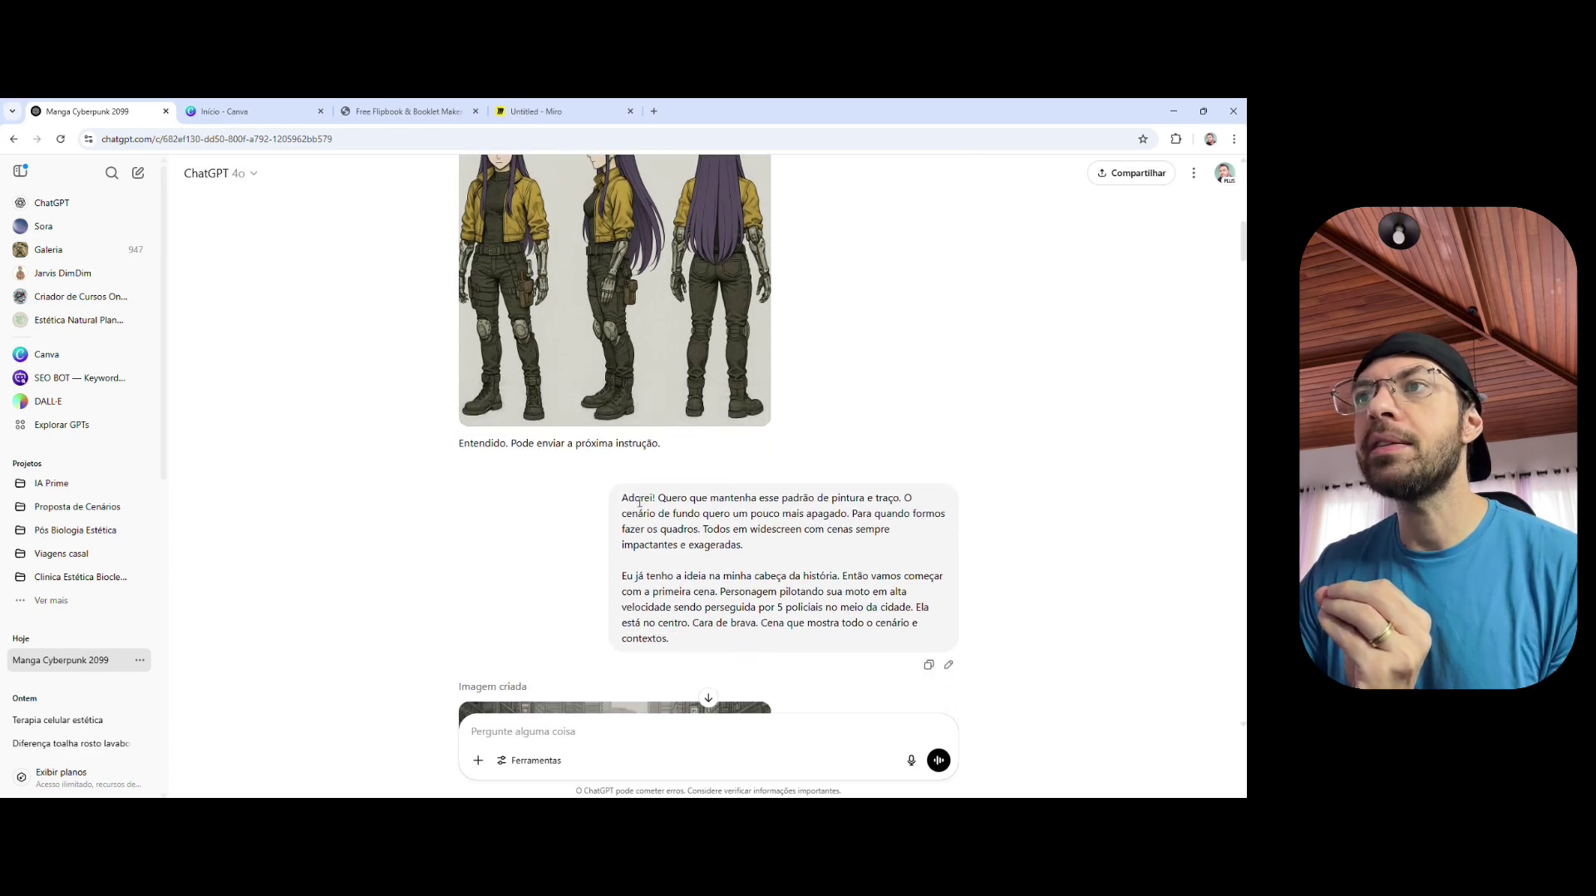
{"action": "left_click", "coordinate": [552, 322]}
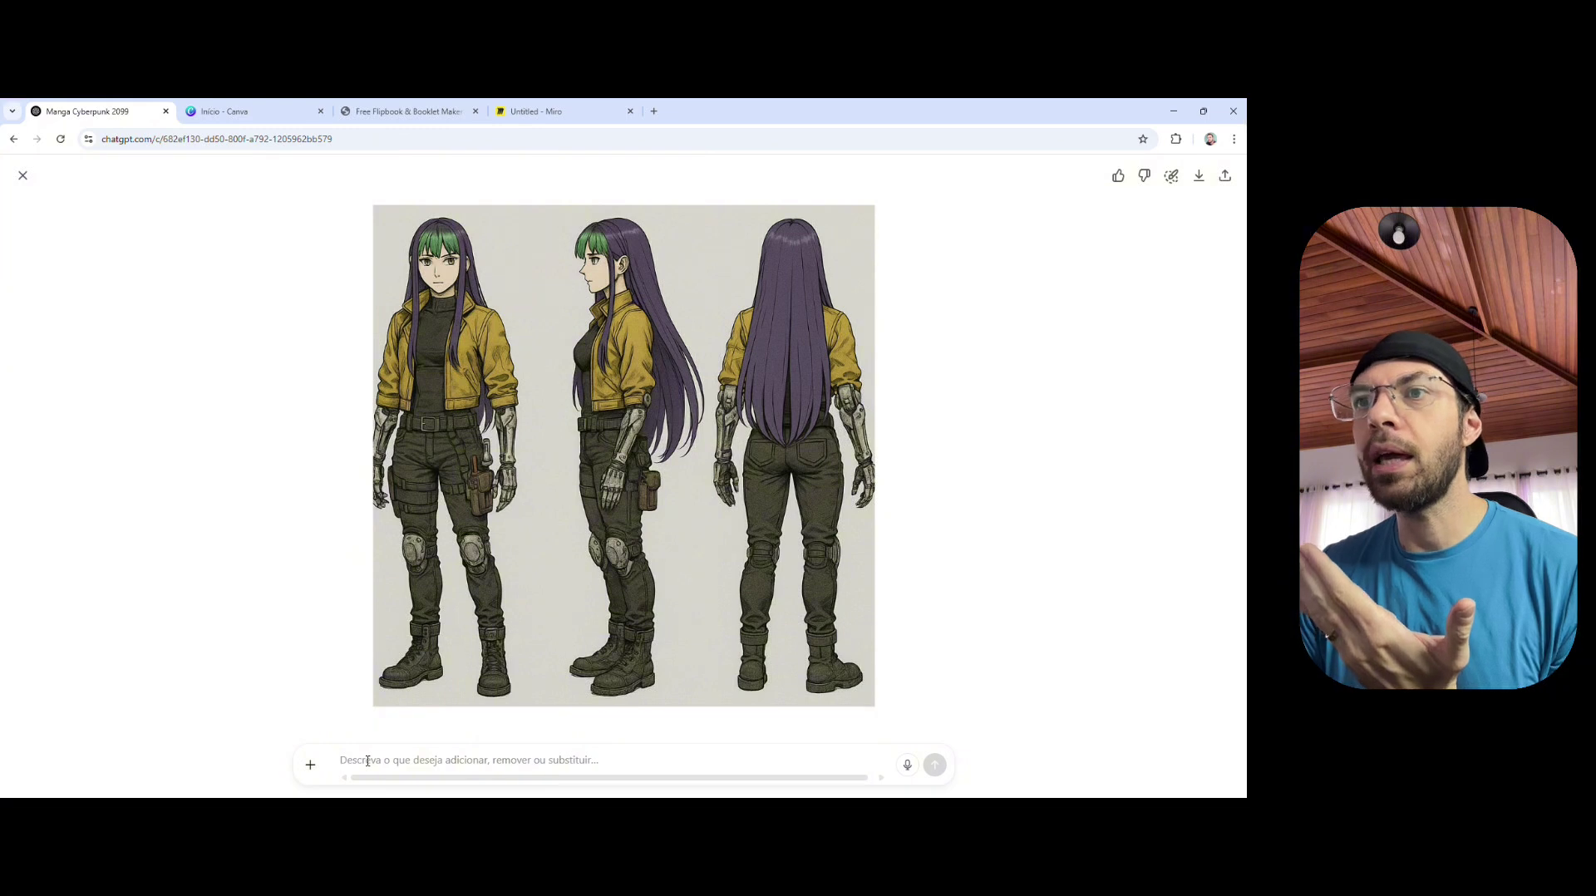
{"action": "left_click", "coordinate": [1172, 175]}
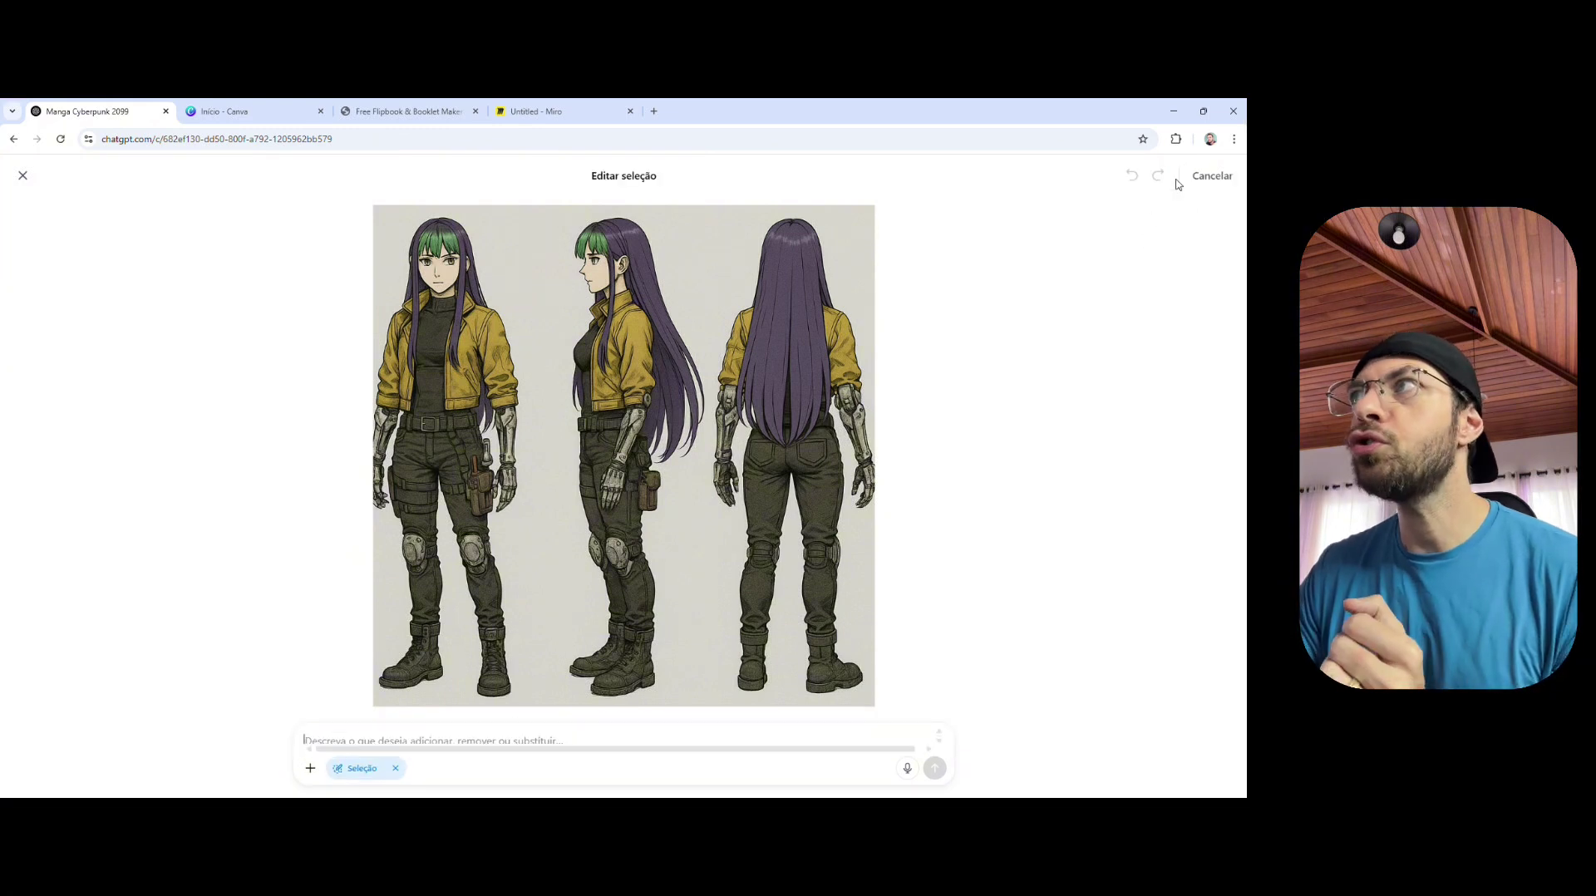
{"action": "mouse_move", "coordinate": [461, 398]}
{"action": "left_mouse_down"}
{"action": "mouse_move", "coordinate": [449, 512]}
{"action": "mouse_move", "coordinate": [499, 517]}
{"action": "left_mouse_up"}
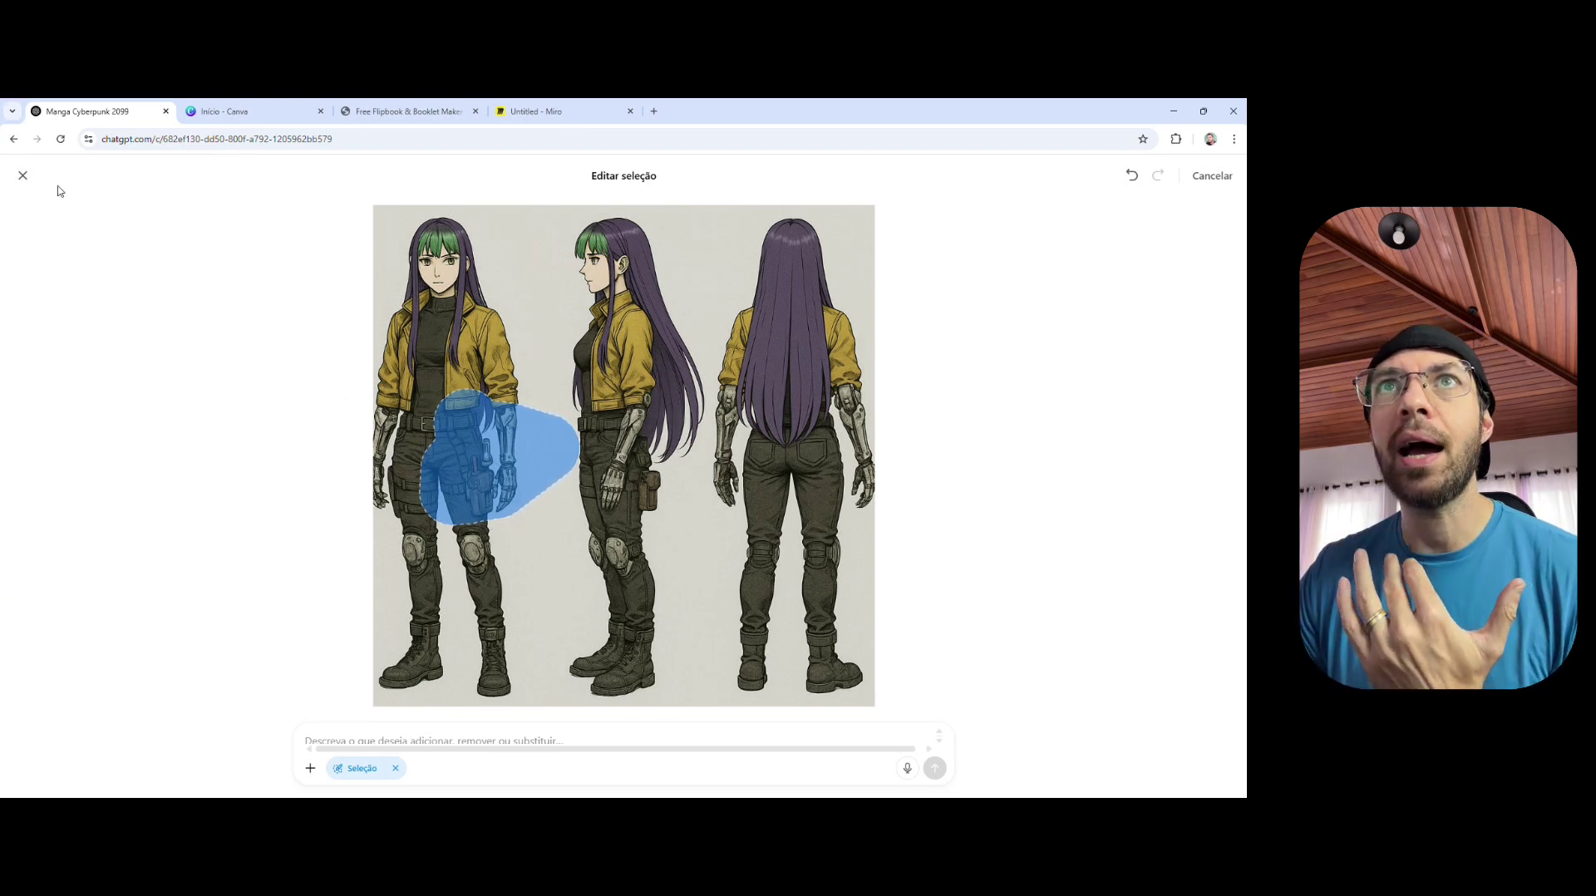
{"action": "left_click", "coordinate": [22, 175]}
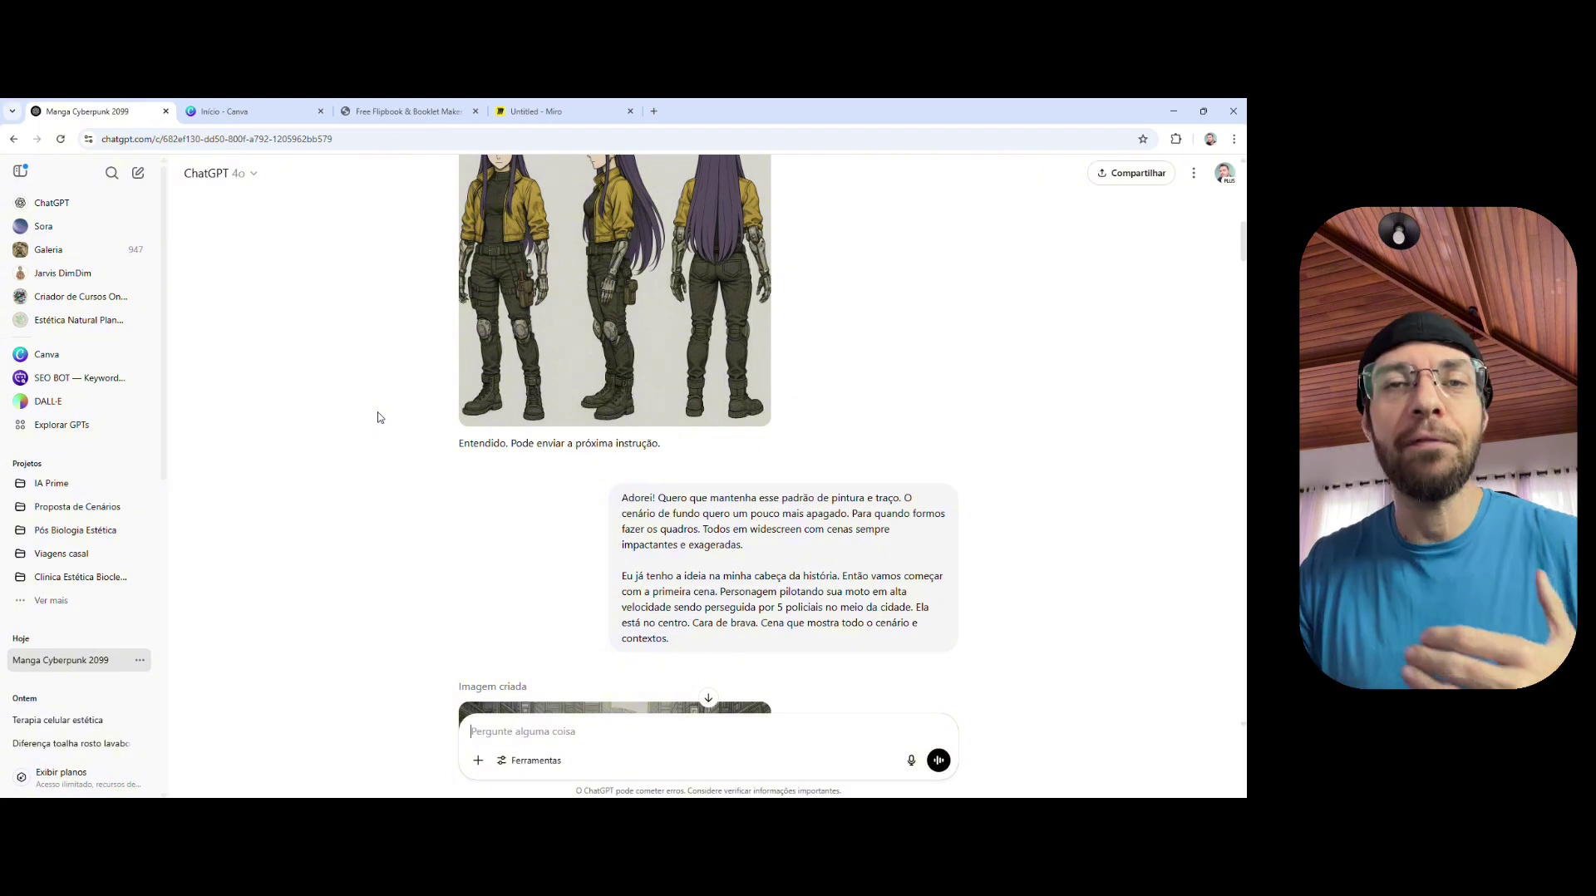
Step: Examine the follow-up prompt's instructions on a more muted background and widescreen panels with impactful, exaggerated scenes
{"action": "scroll", "coordinate": [724, 381], "scroll_direction": "down", "scroll_amount": 2}
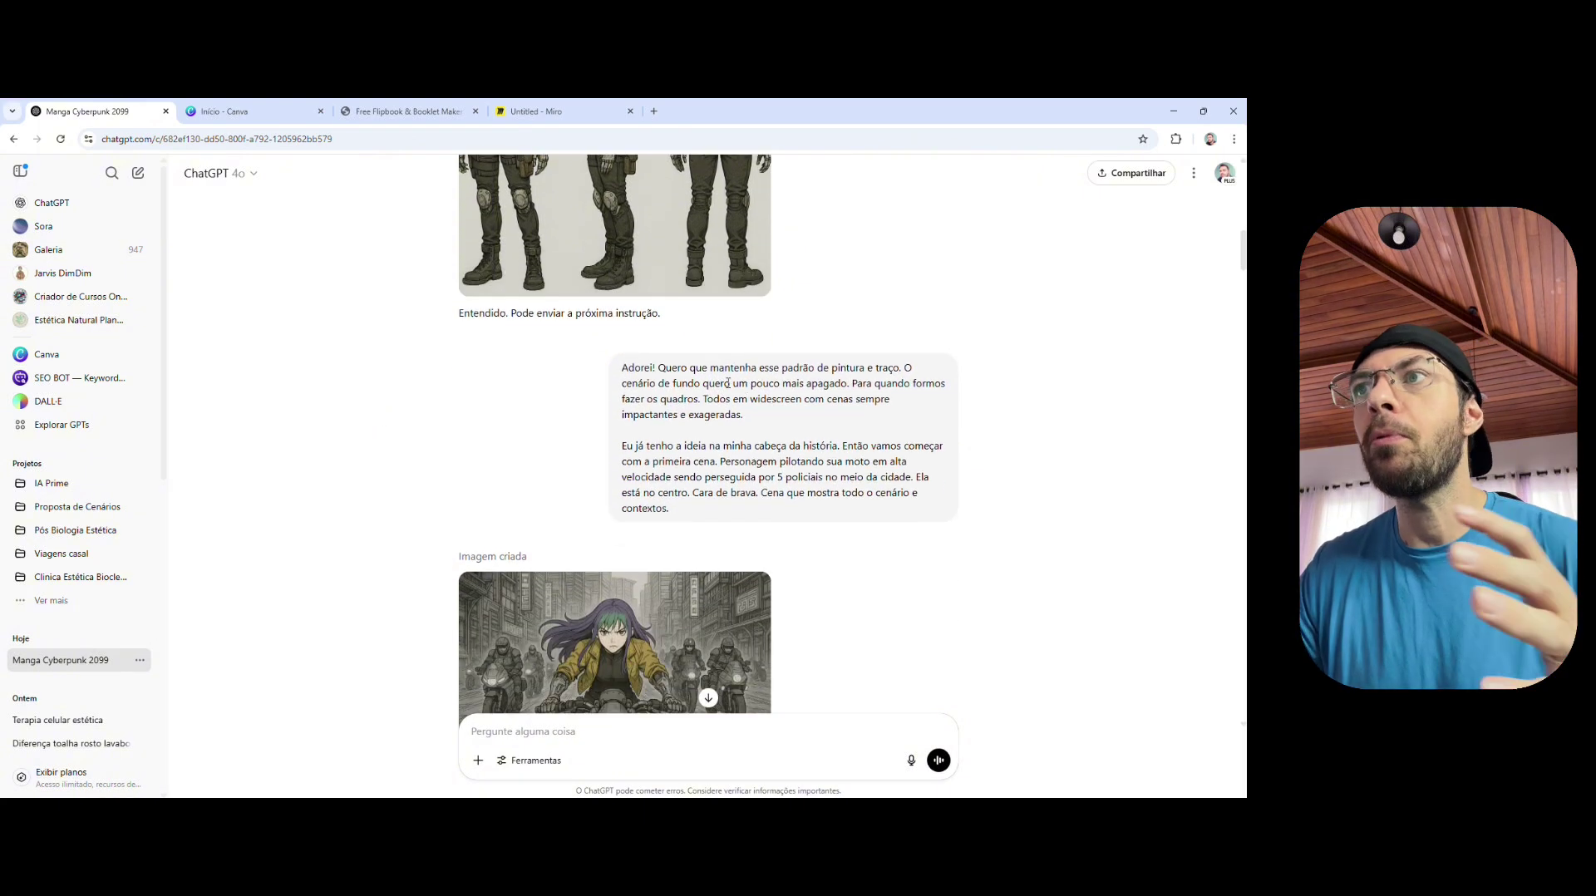
{"action": "scroll", "coordinate": [724, 380], "scroll_direction": "up", "scroll_amount": 1}
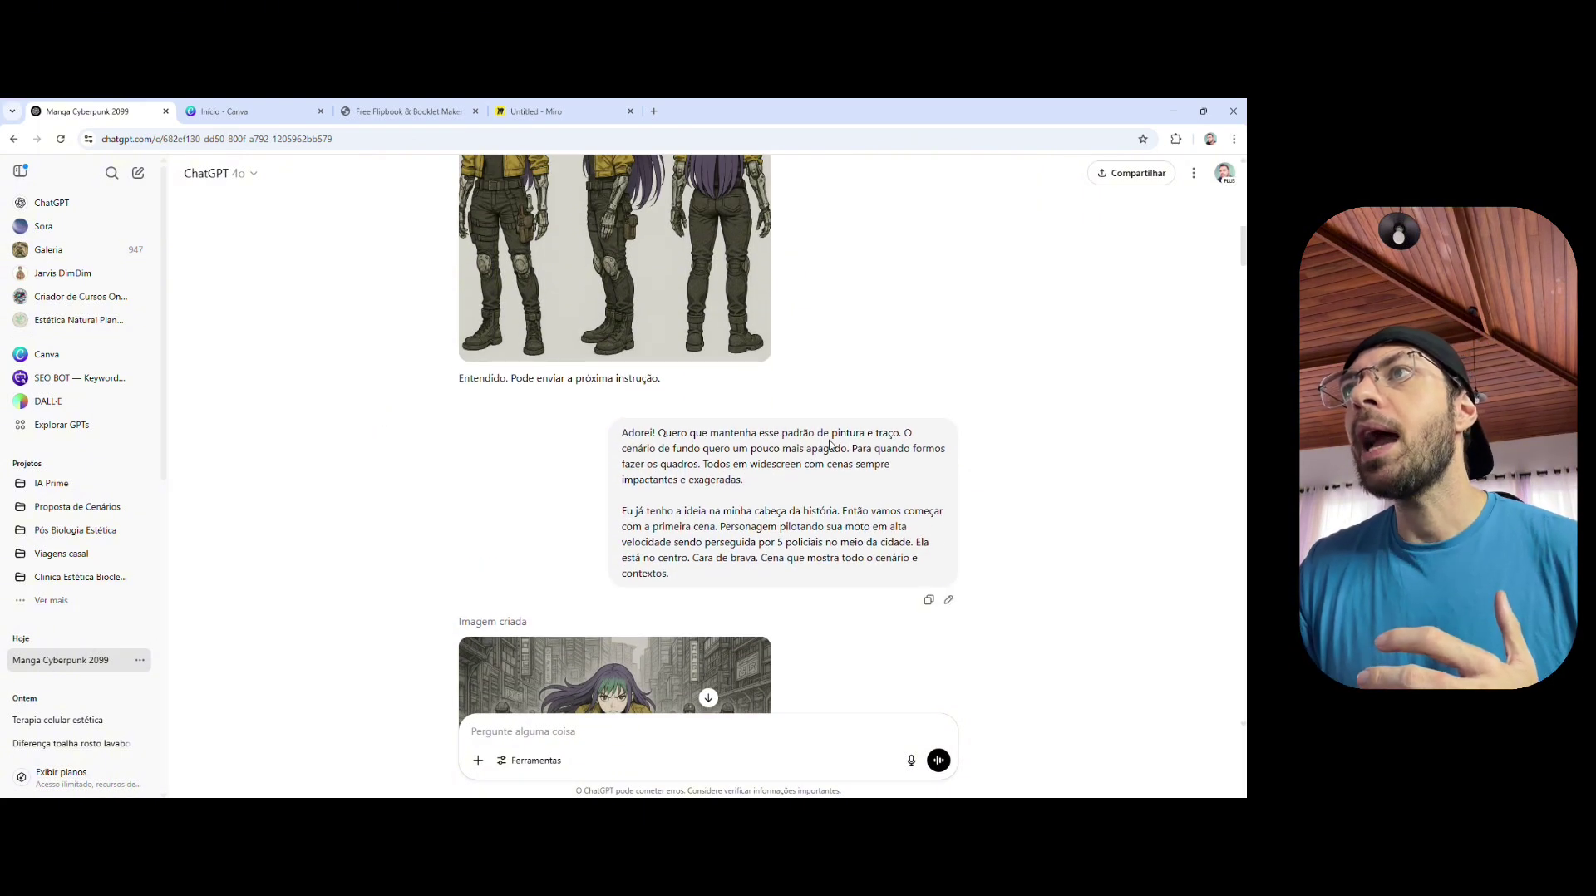
{"action": "left_click_drag", "start_coordinate": [659, 449], "coordinate": [856, 449]}
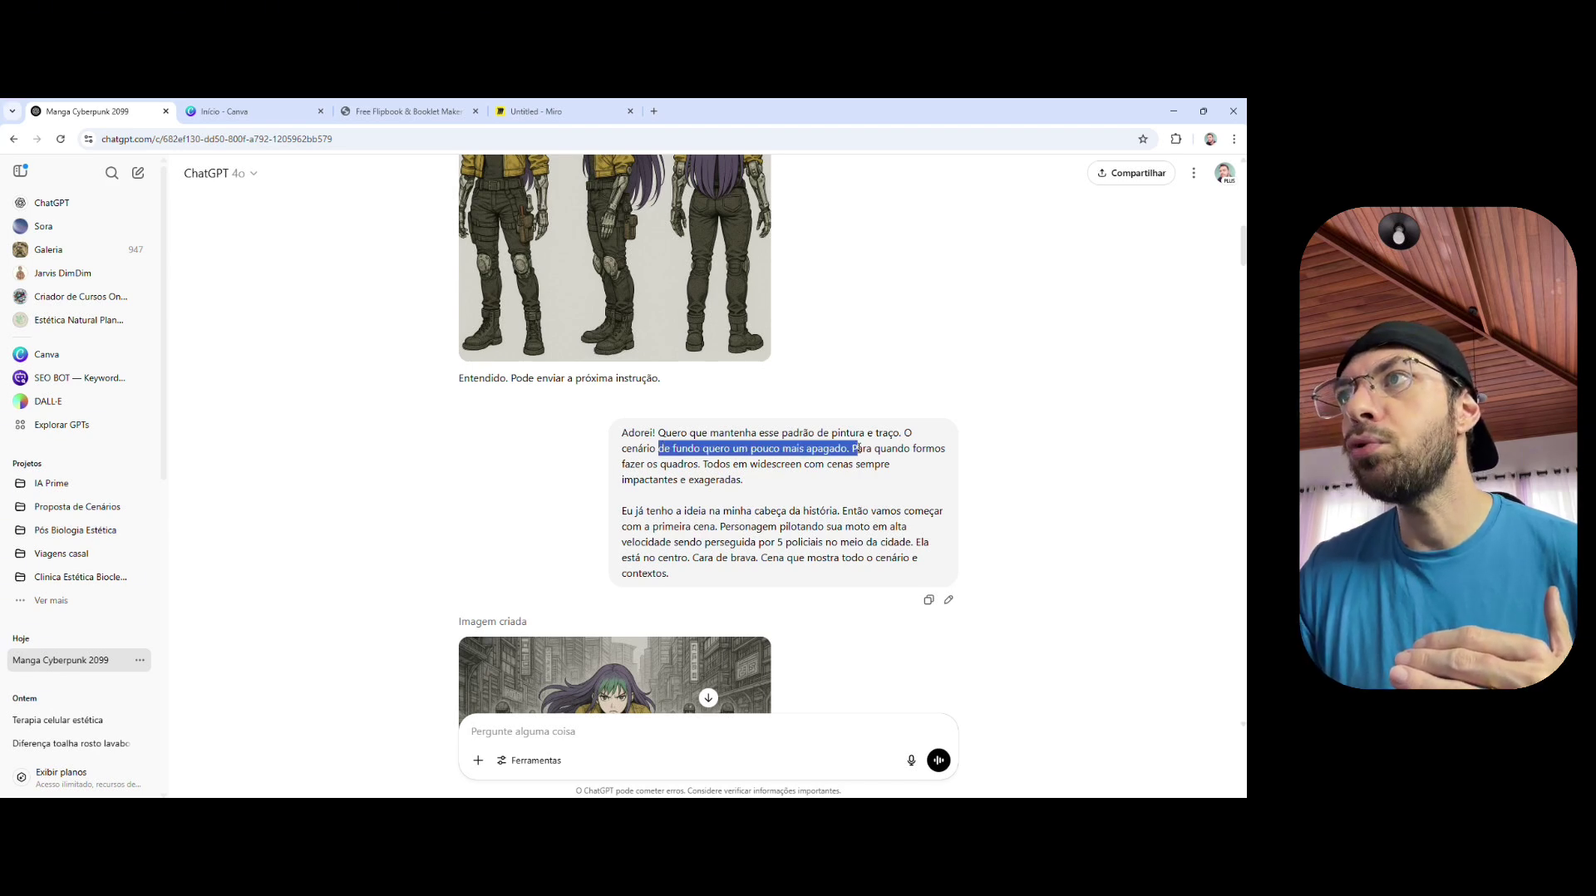
{"action": "left_click", "coordinate": [915, 464]}
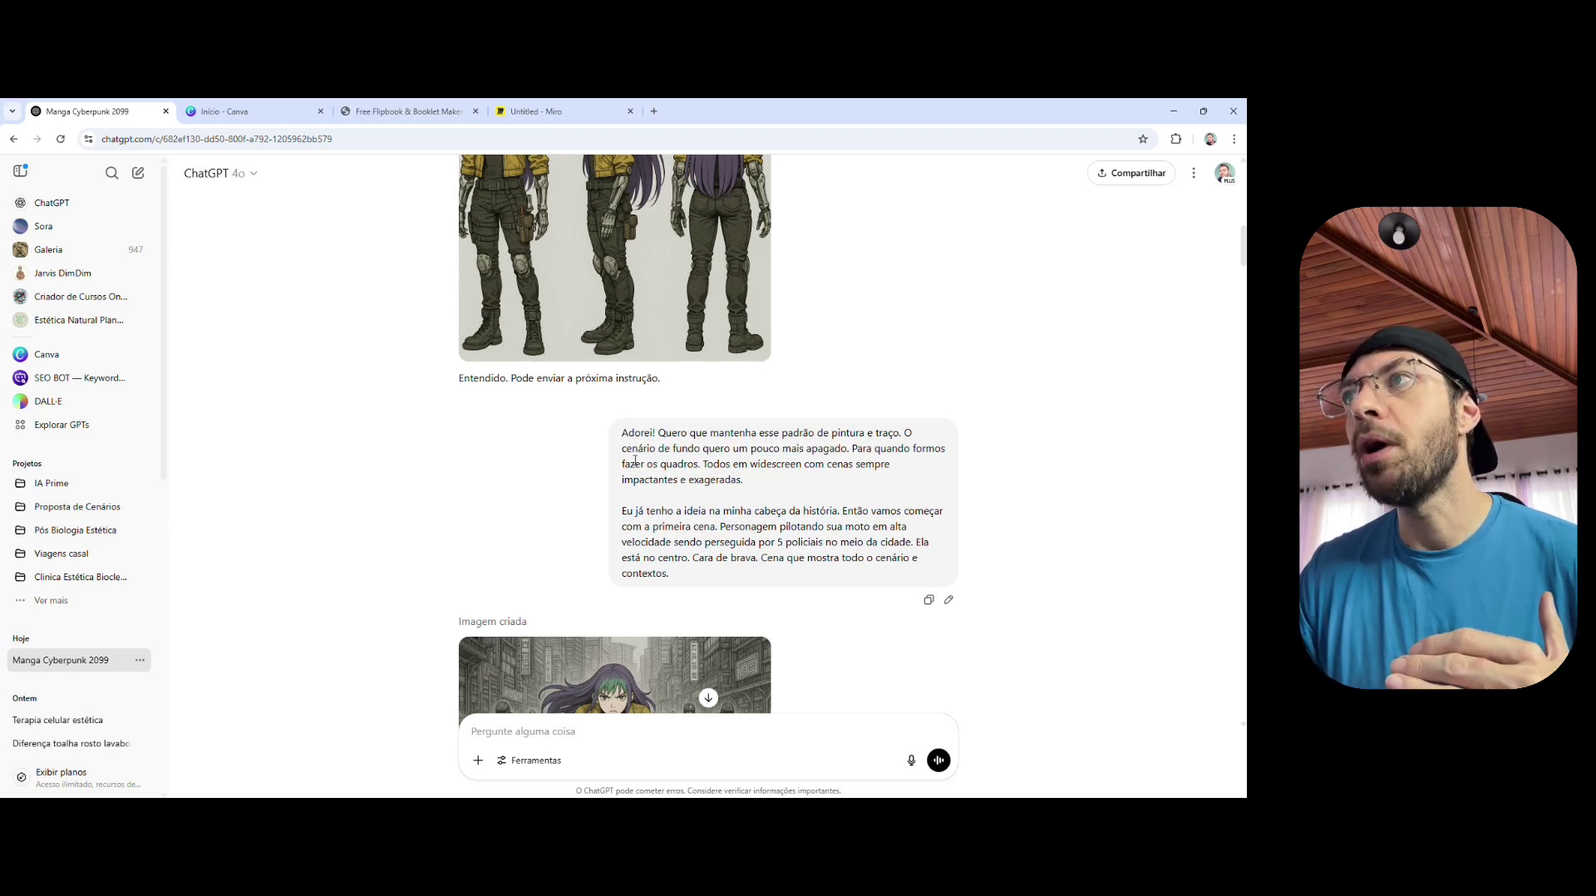
{"action": "left_click_drag", "start_coordinate": [631, 464], "coordinate": [739, 464]}
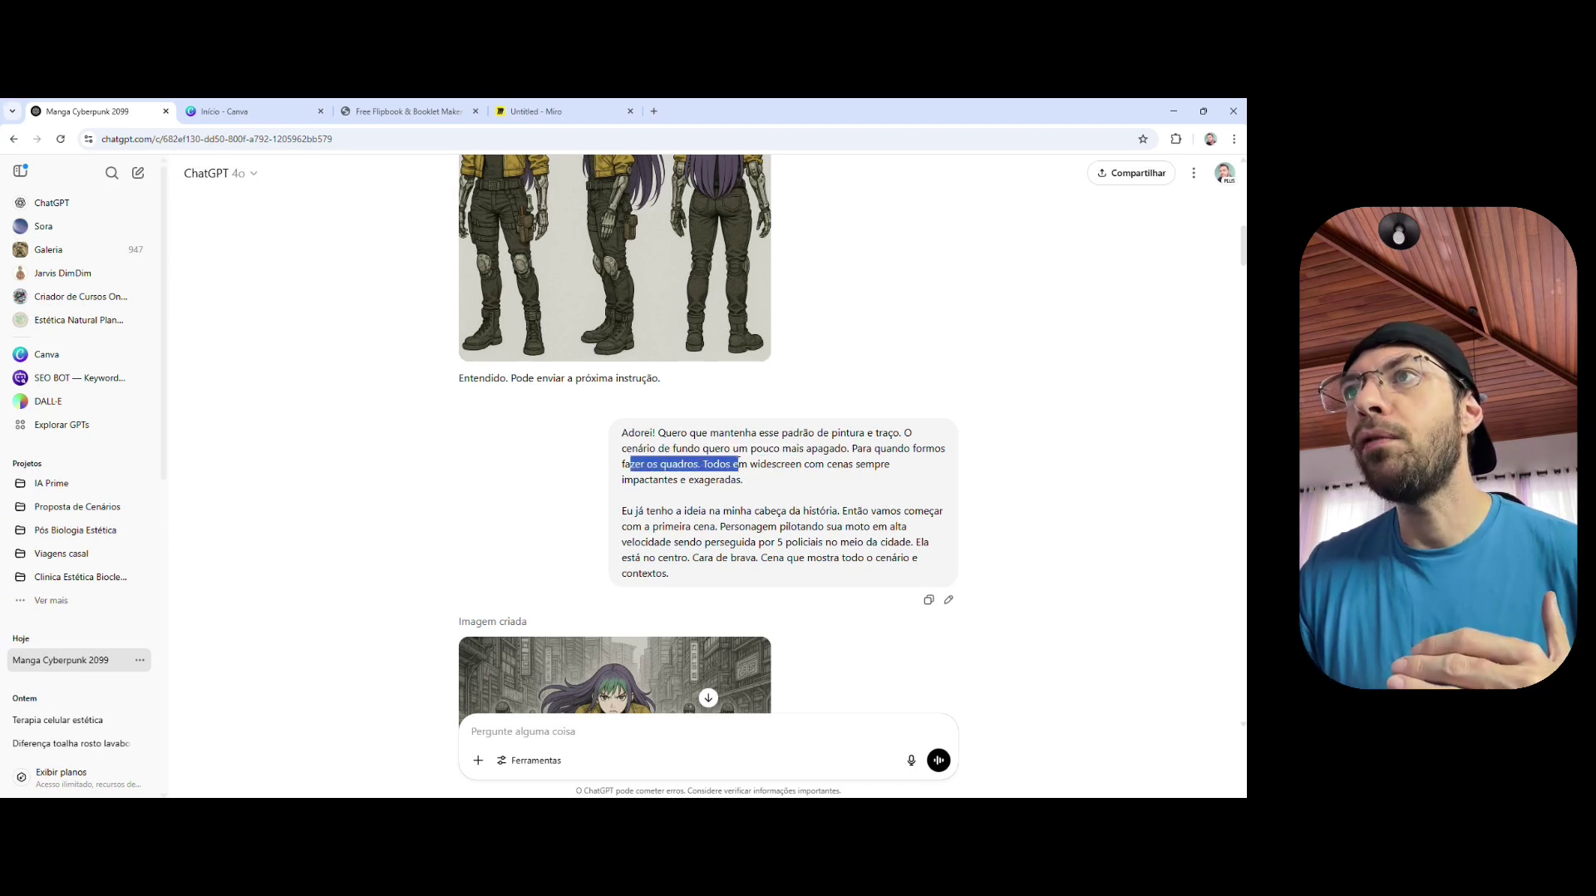
{"action": "left_click", "coordinate": [838, 466]}
{"action": "left_click_drag", "start_coordinate": [838, 466], "coordinate": [769, 482]}
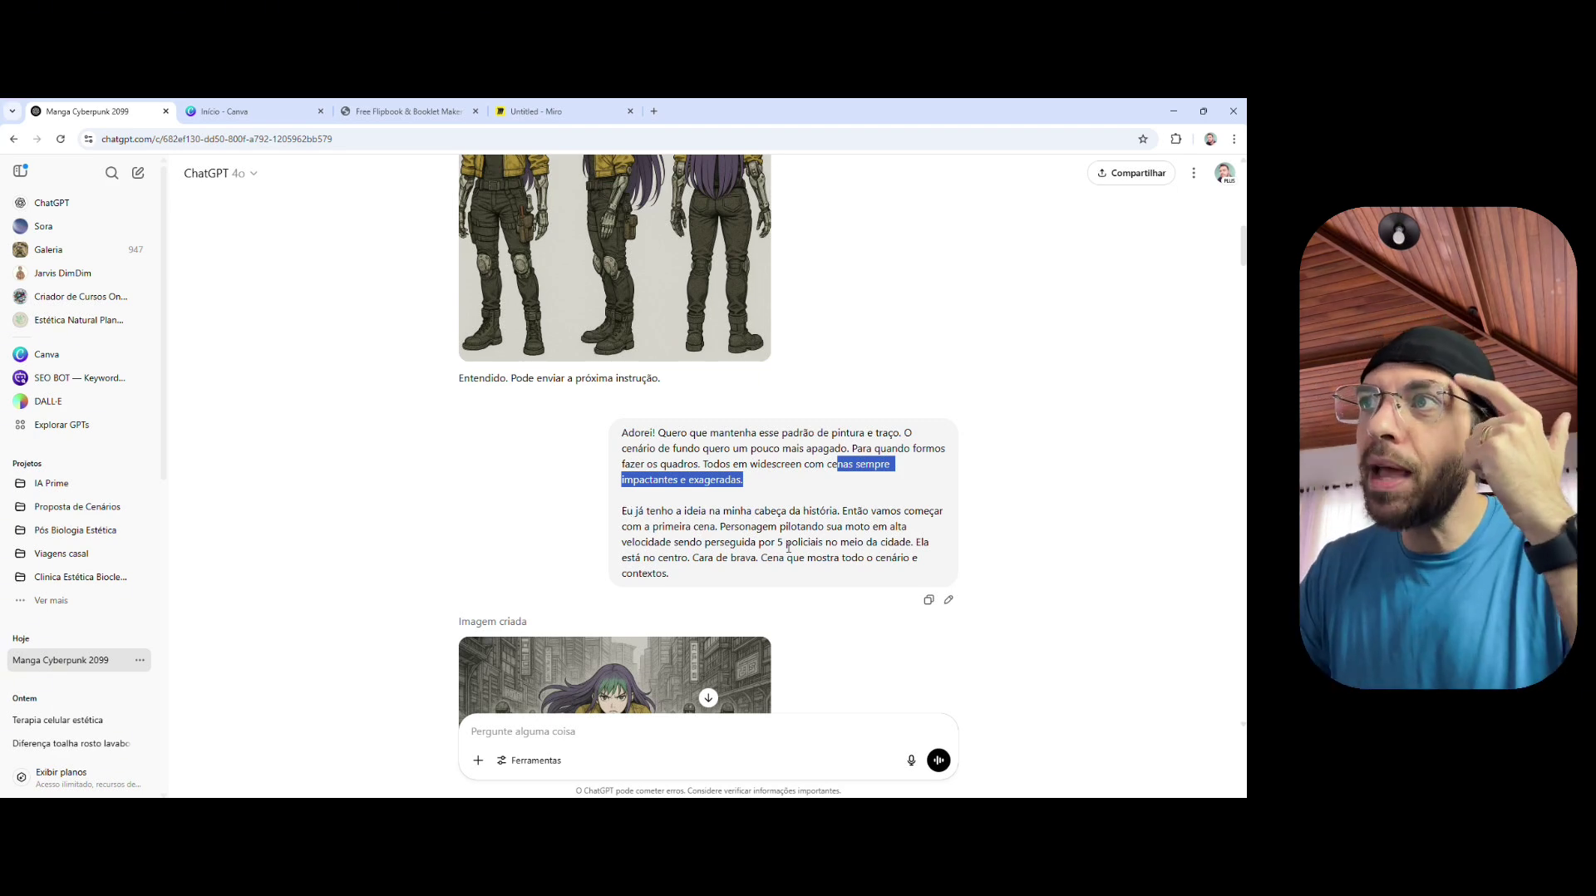
Step: Examine the first-scene prompt's wording on the motorcycle chase by 5 police officers, the angry expression and the full scenery
{"action": "left_click", "coordinate": [635, 529]}
{"action": "left_click_drag", "start_coordinate": [635, 529], "coordinate": [854, 540]}
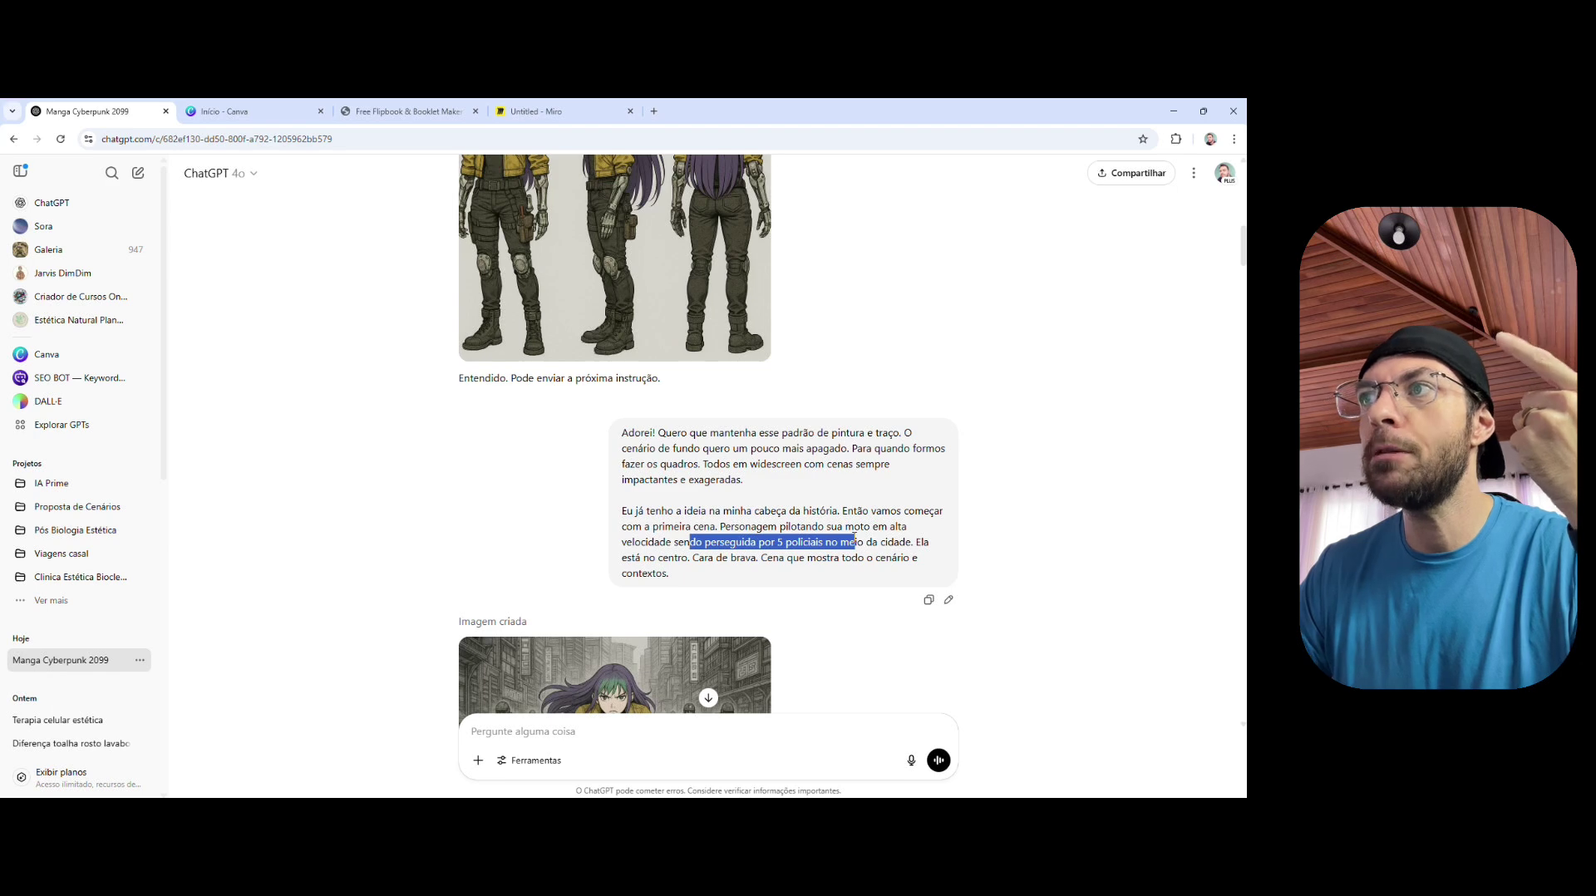
{"action": "left_click_drag", "start_coordinate": [642, 558], "coordinate": [805, 572]}
{"action": "left_click", "coordinate": [722, 563]}
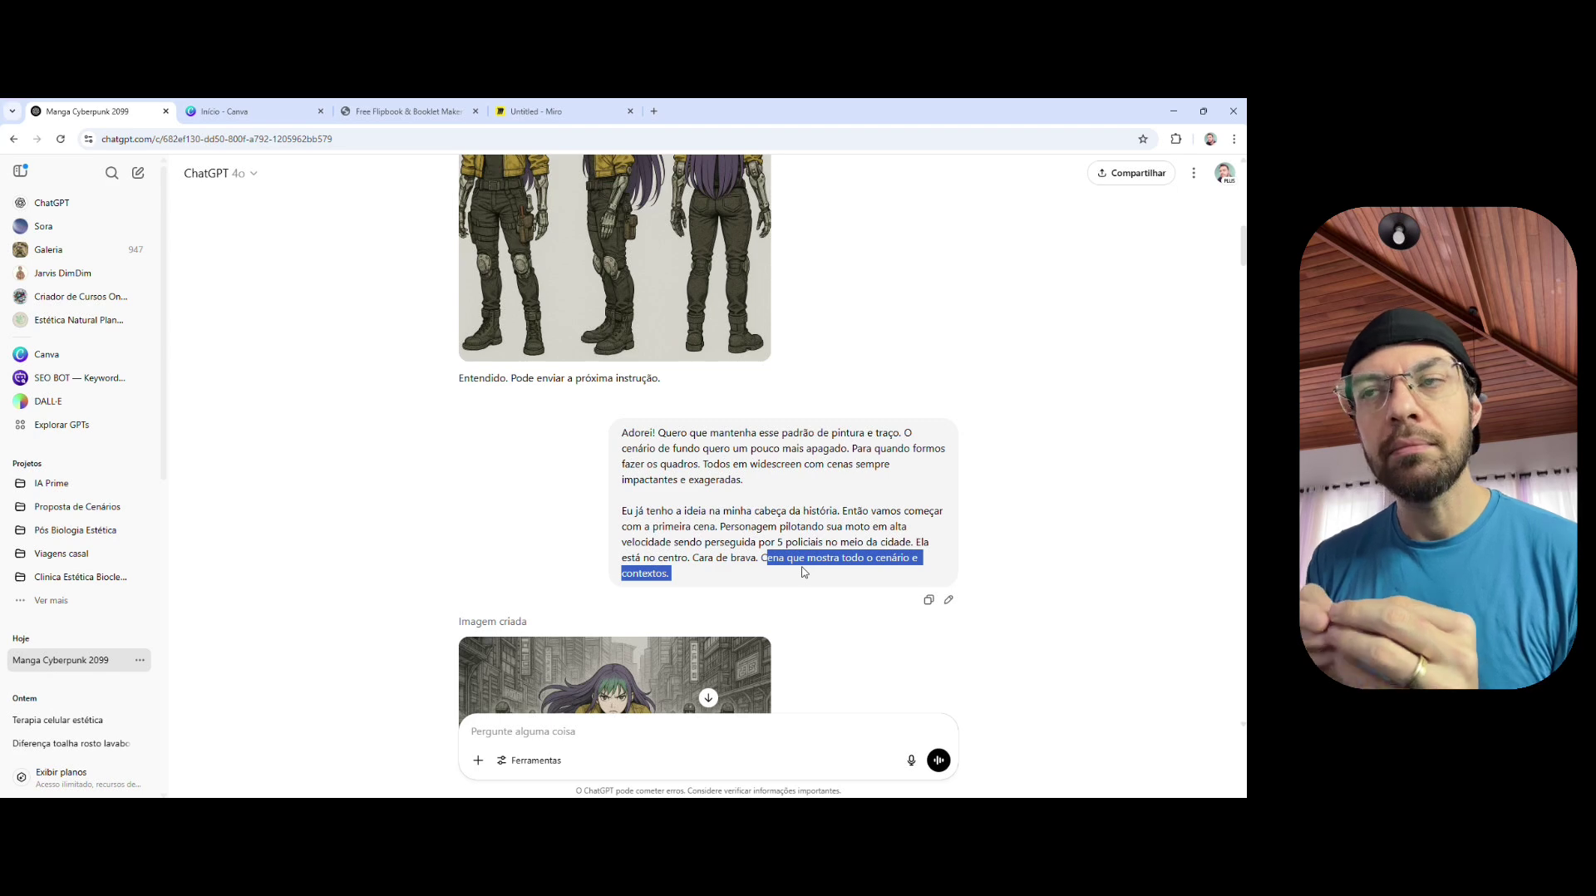
{"action": "left_click", "coordinate": [640, 735]}
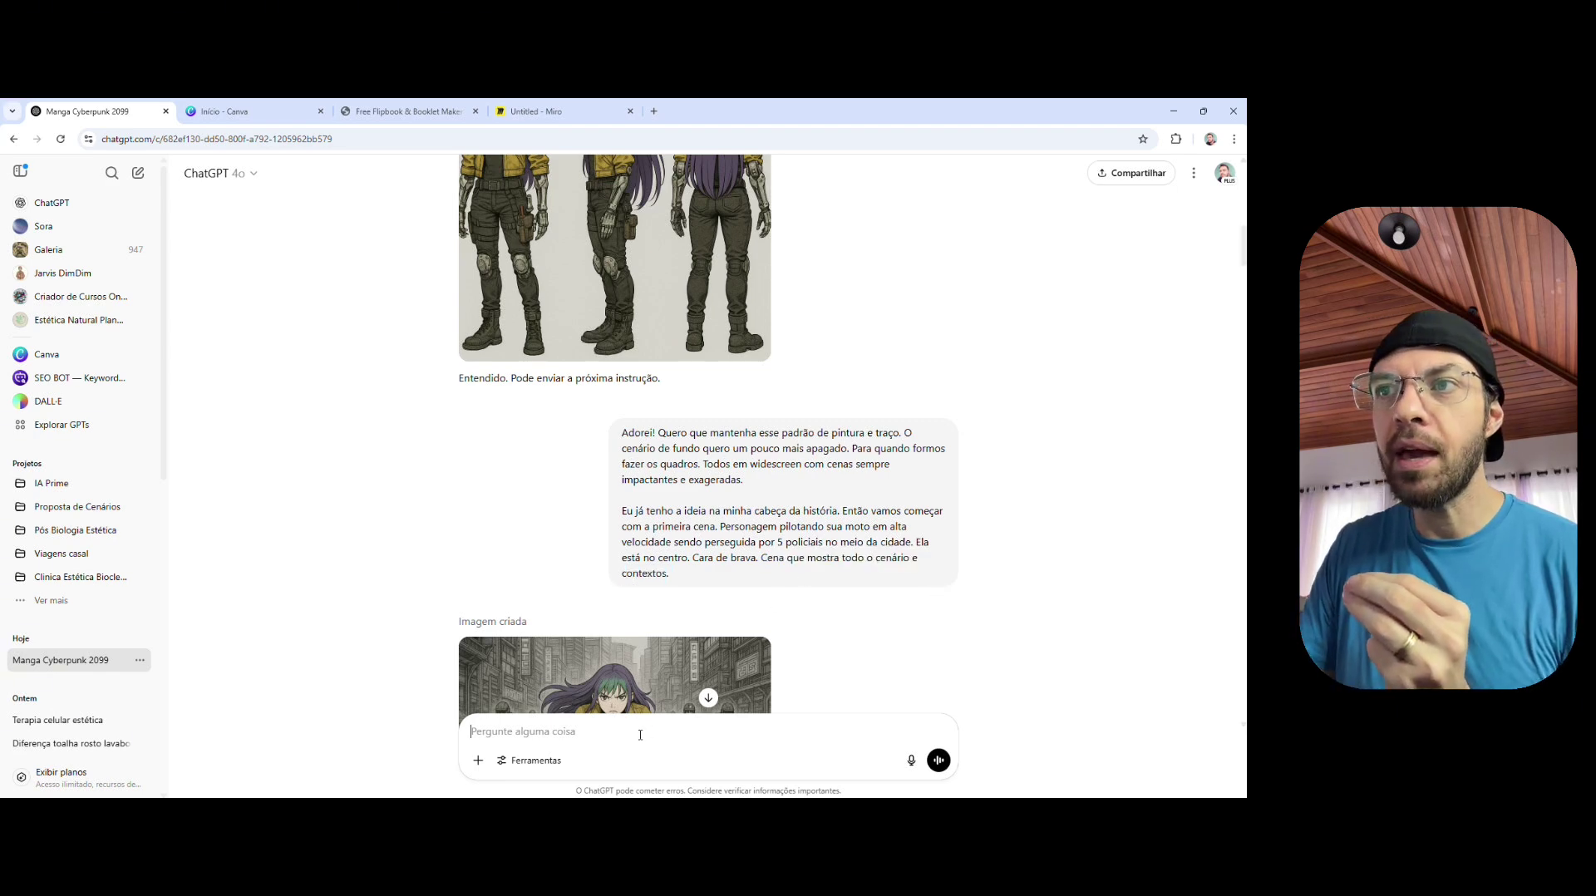
{"action": "type", "text": "ME"}
{"action": "key", "text": "BackSpace"}
{"action": "key", "text": "BackSpace"}
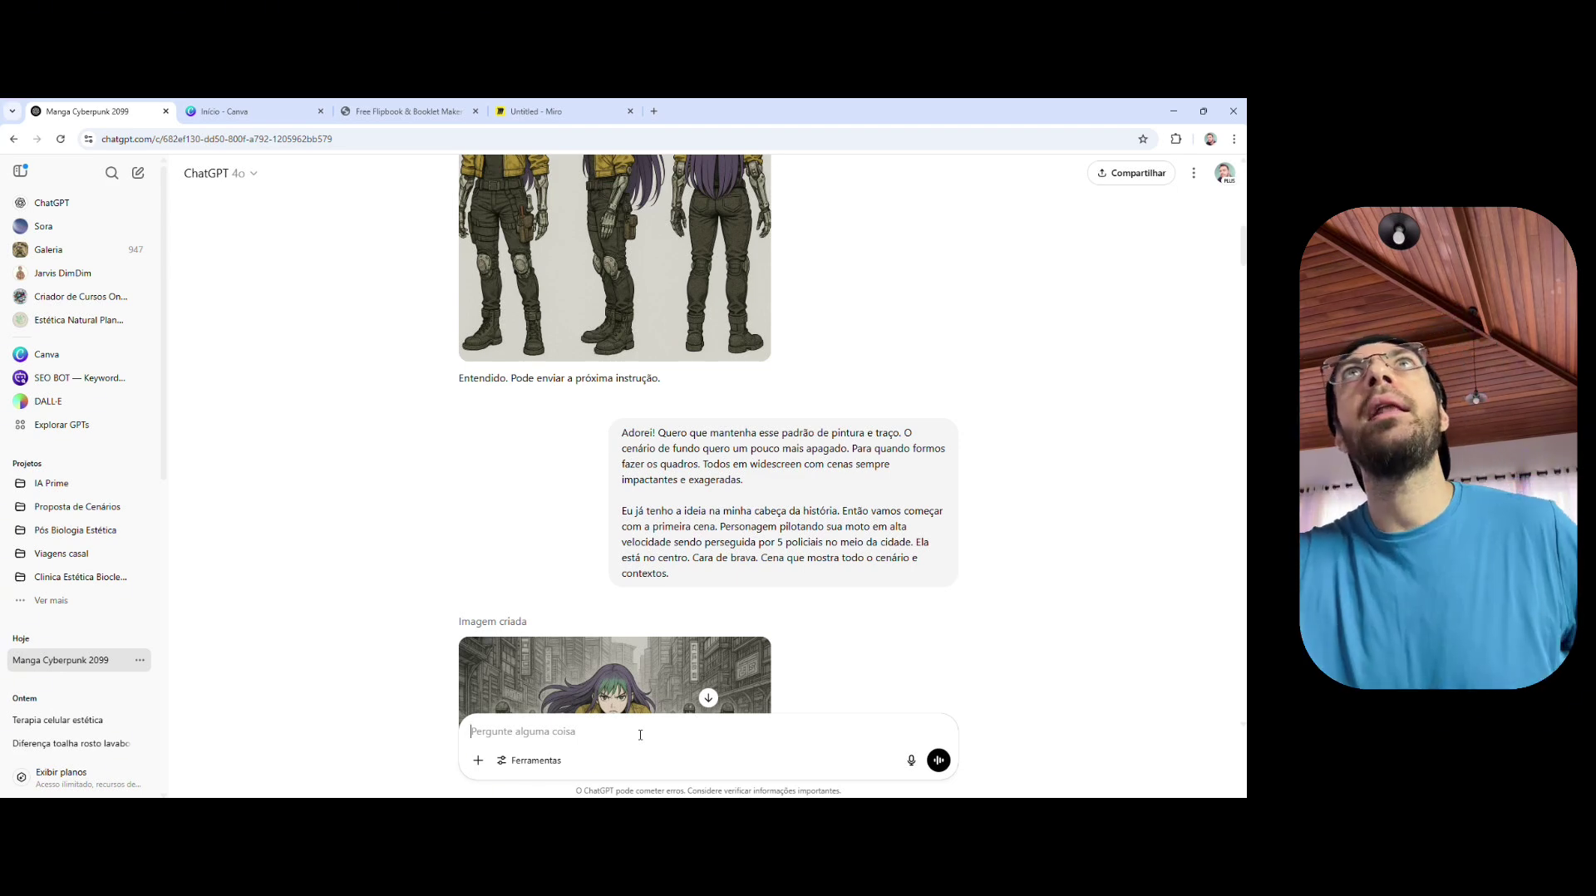
Step: View the protagonist's model sheet at full size again, and return to the first-scene prompt
{"action": "scroll", "coordinate": [615, 416], "scroll_direction": "up", "scroll_amount": 3}
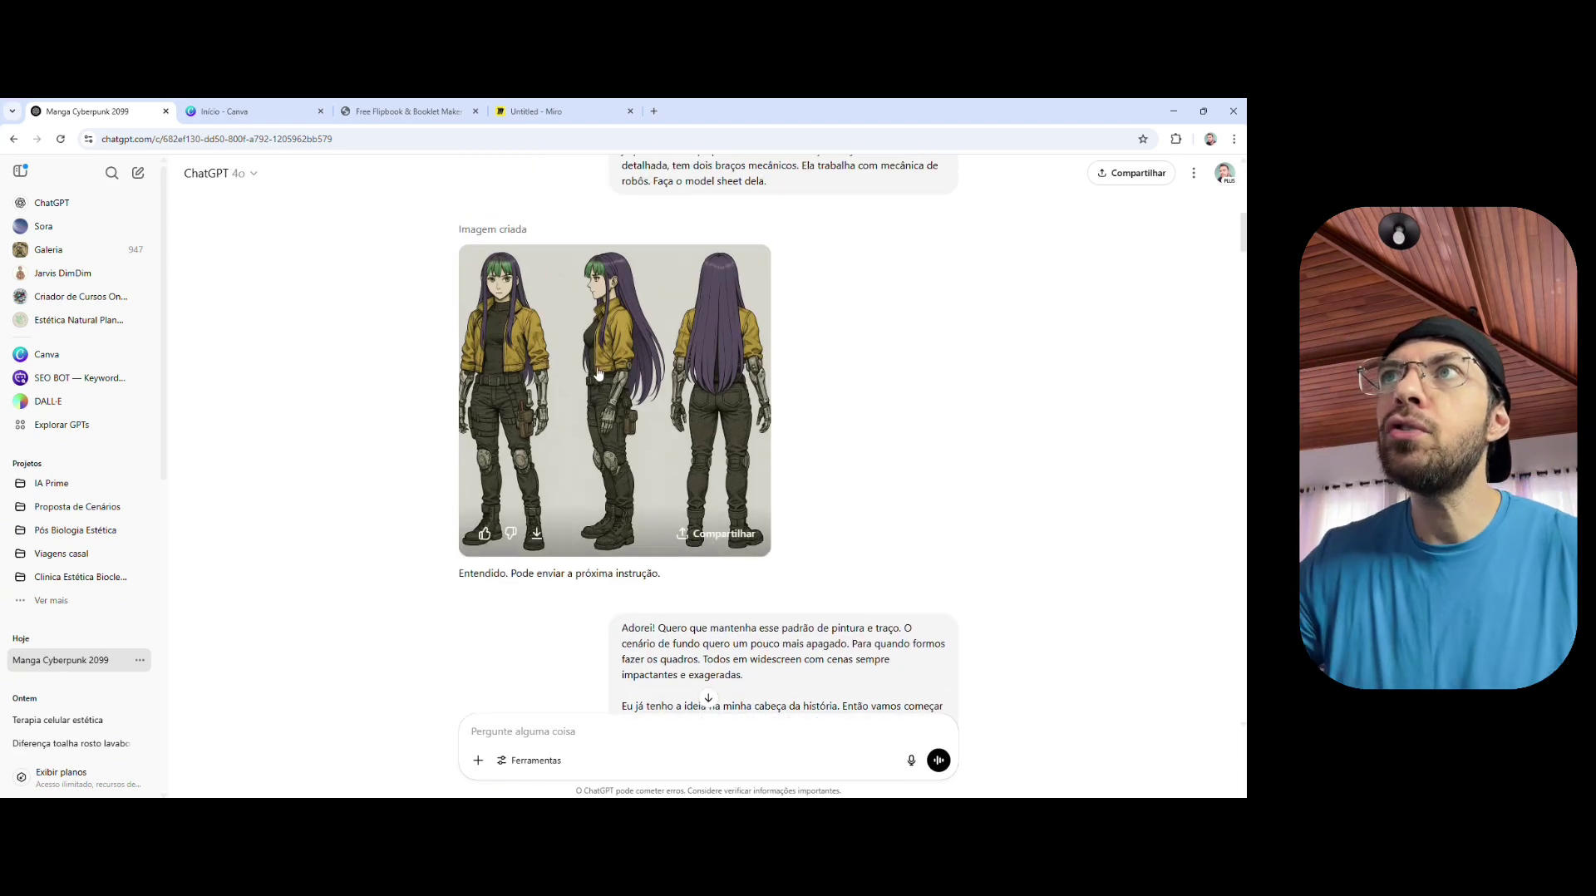
{"action": "left_click", "coordinate": [606, 395]}
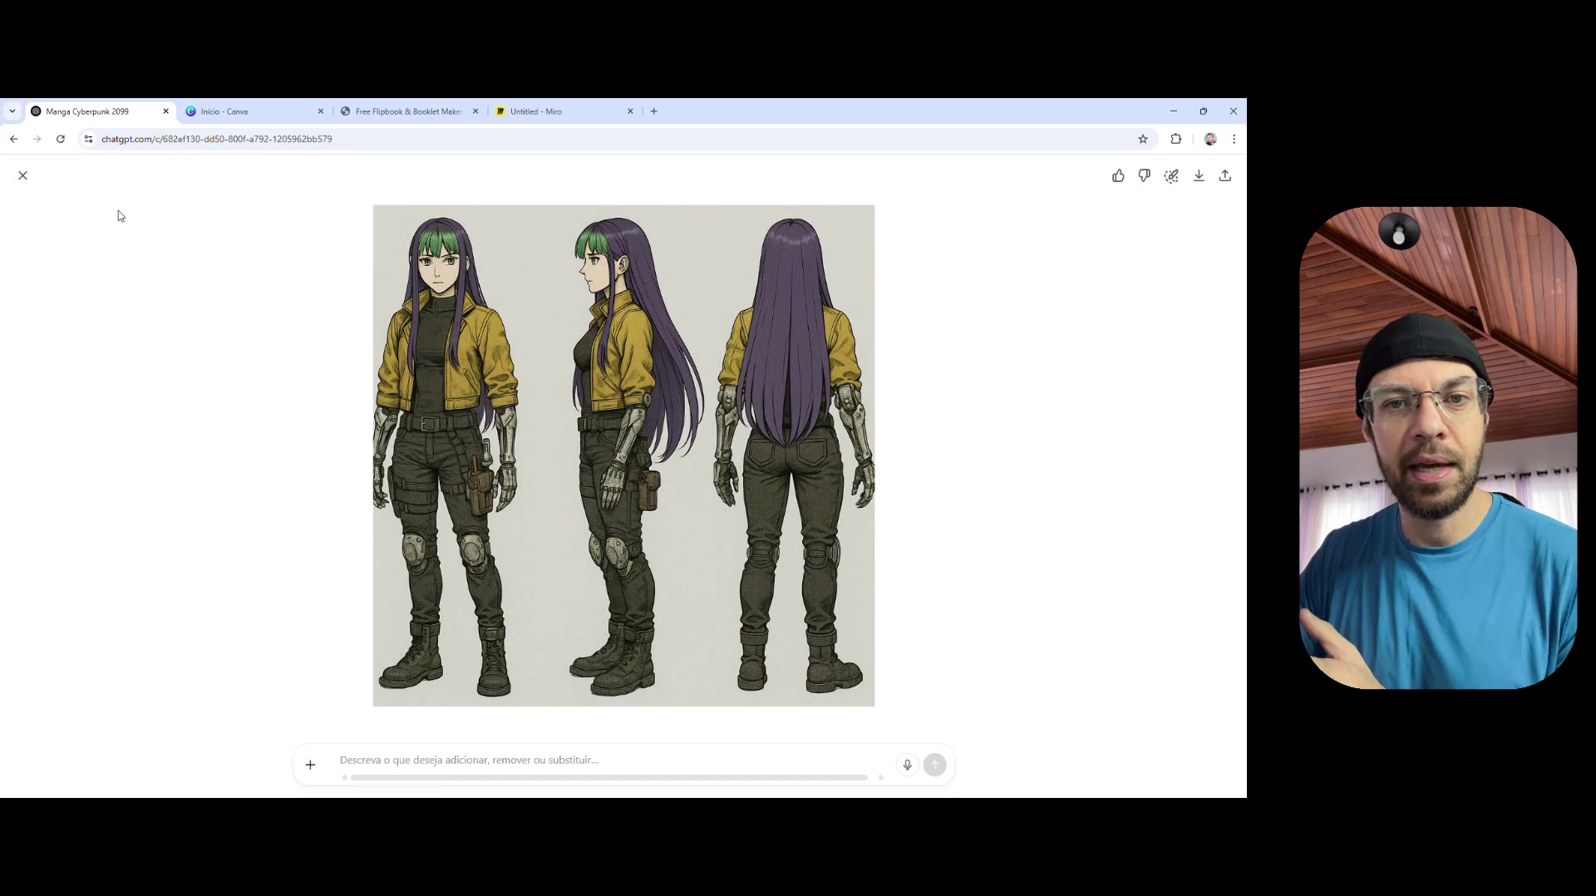
{"action": "left_click", "coordinate": [23, 175]}
{"action": "scroll", "coordinate": [447, 434], "scroll_direction": "down", "scroll_amount": 3}
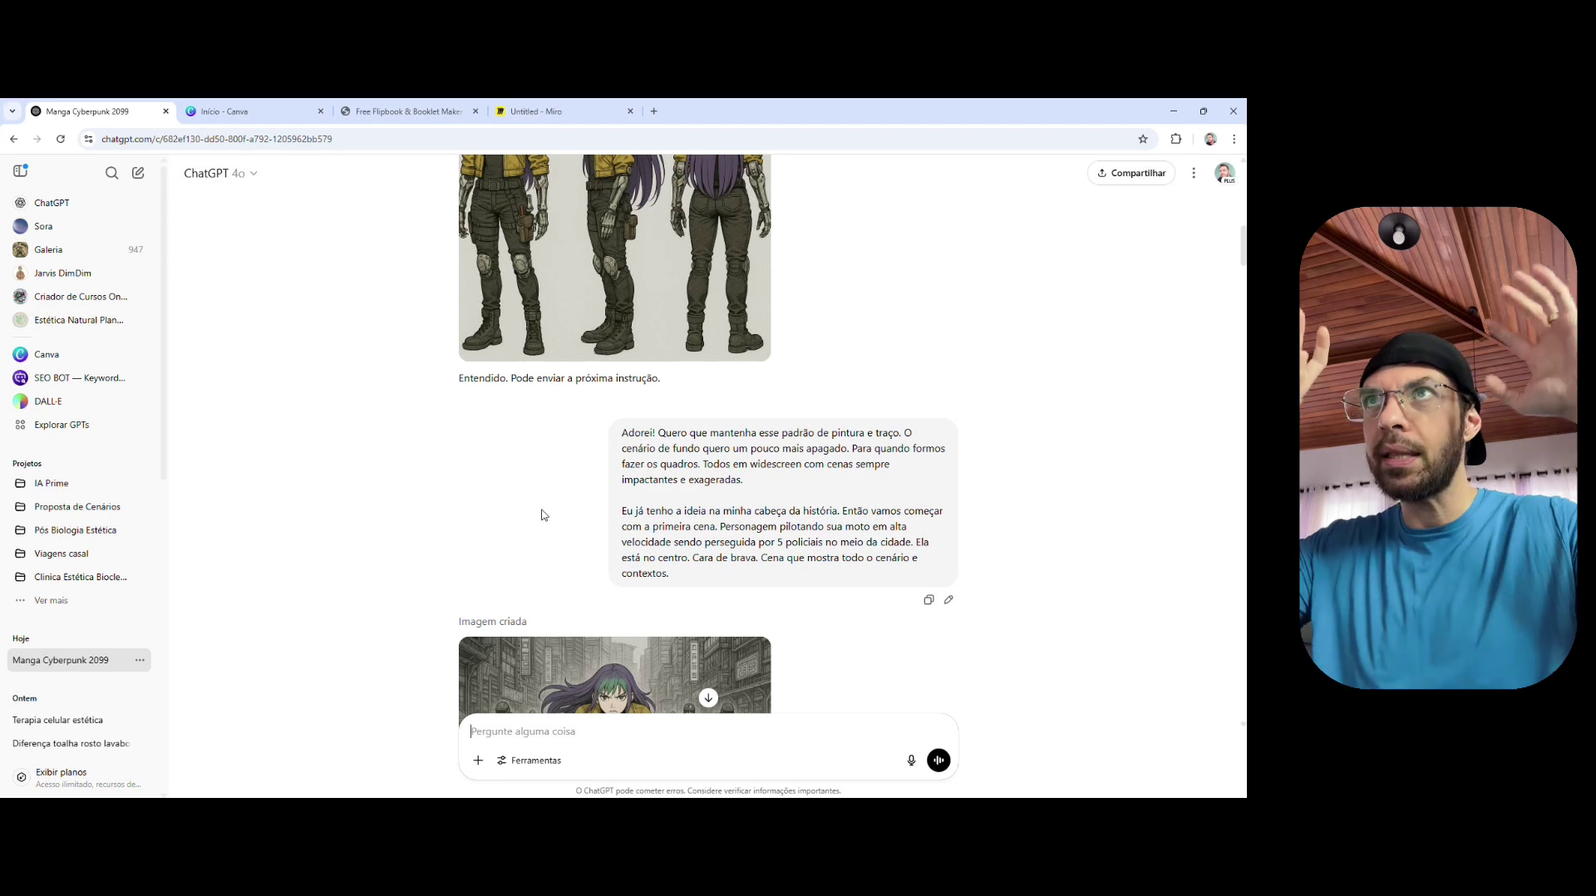
Step: View the generated motorcycle chase scene at full size and compare the rider with the protagonist's model sheet
{"action": "scroll", "coordinate": [541, 507], "scroll_direction": "down", "scroll_amount": 2}
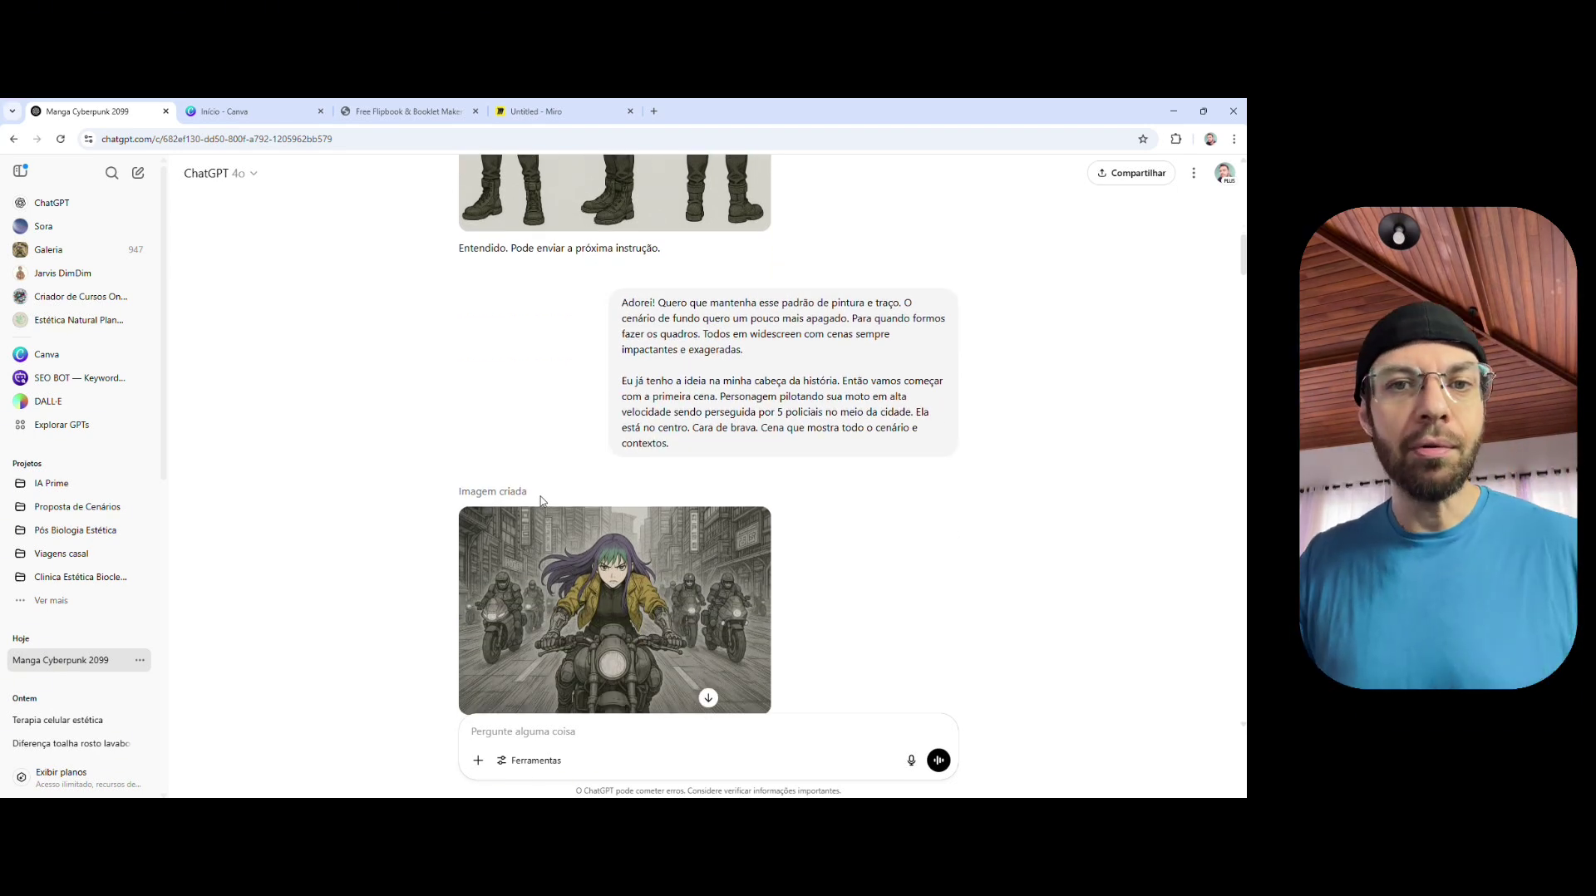
{"action": "scroll", "coordinate": [541, 466], "scroll_direction": "down", "scroll_amount": 2}
{"action": "left_click", "coordinate": [534, 449]}
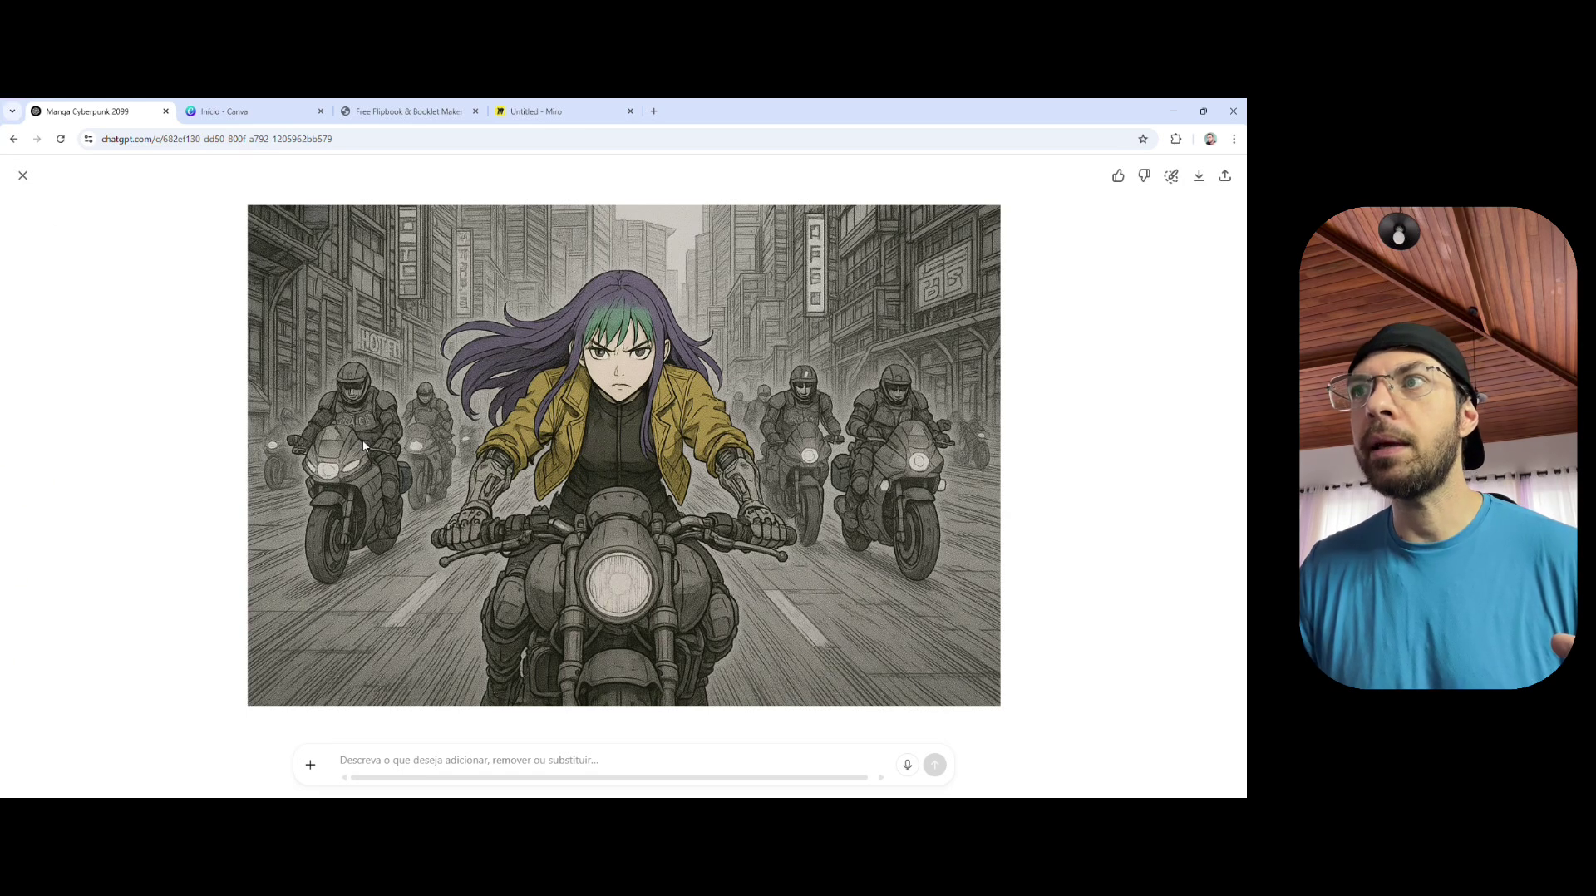
{"action": "left_click", "coordinate": [24, 176]}
{"action": "scroll", "coordinate": [556, 387], "scroll_direction": "up", "scroll_amount": 2}
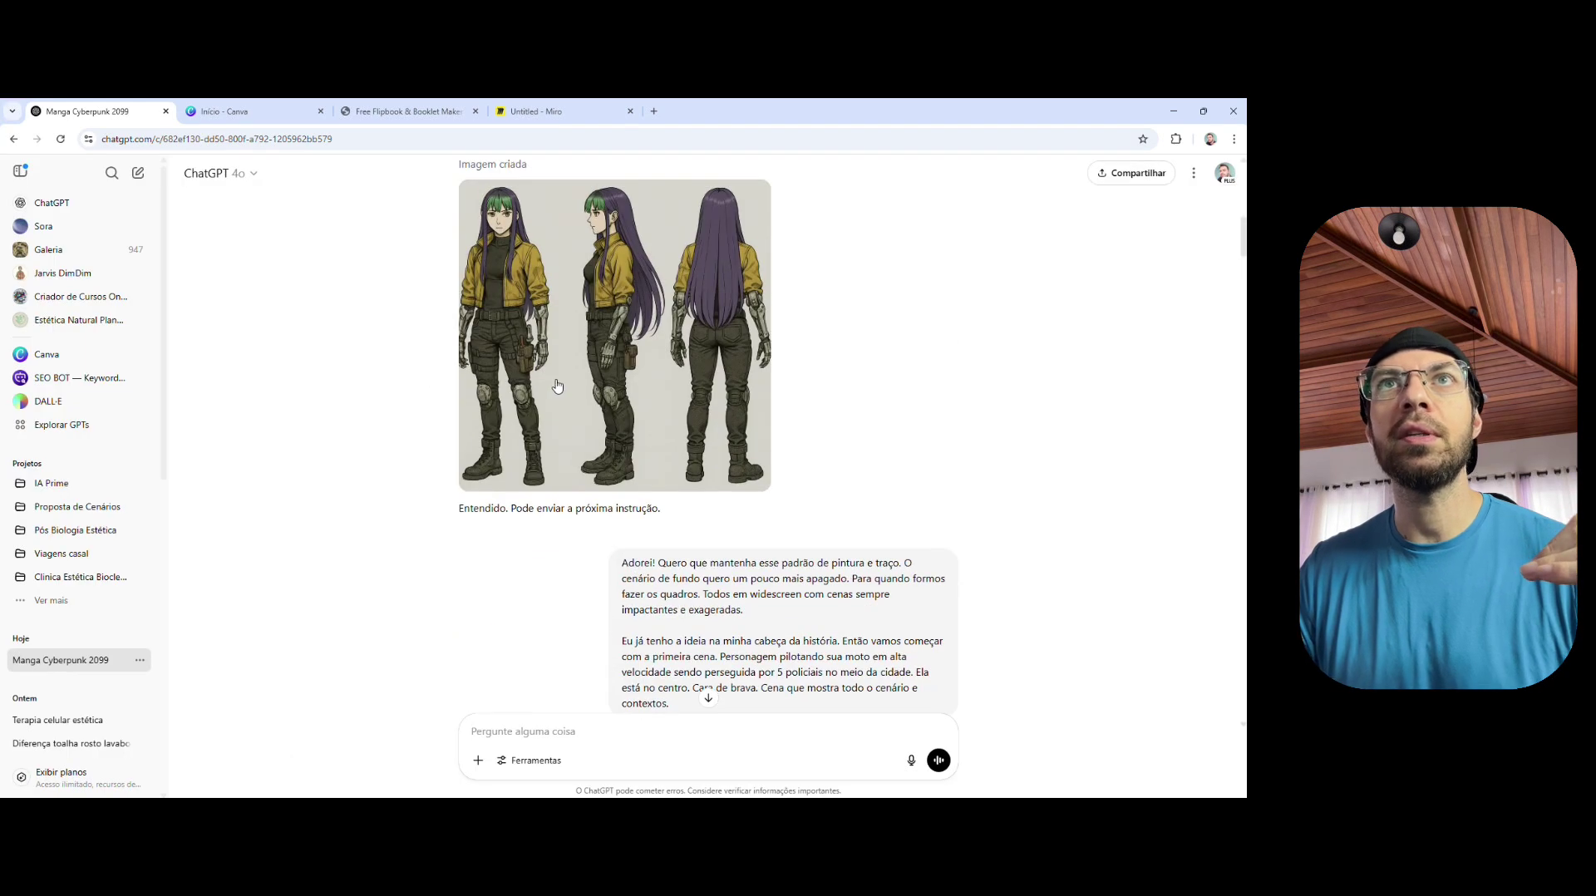
{"action": "scroll", "coordinate": [482, 409], "scroll_direction": "down", "scroll_amount": 4}
{"action": "scroll", "coordinate": [475, 410], "scroll_direction": "down", "scroll_amount": 2}
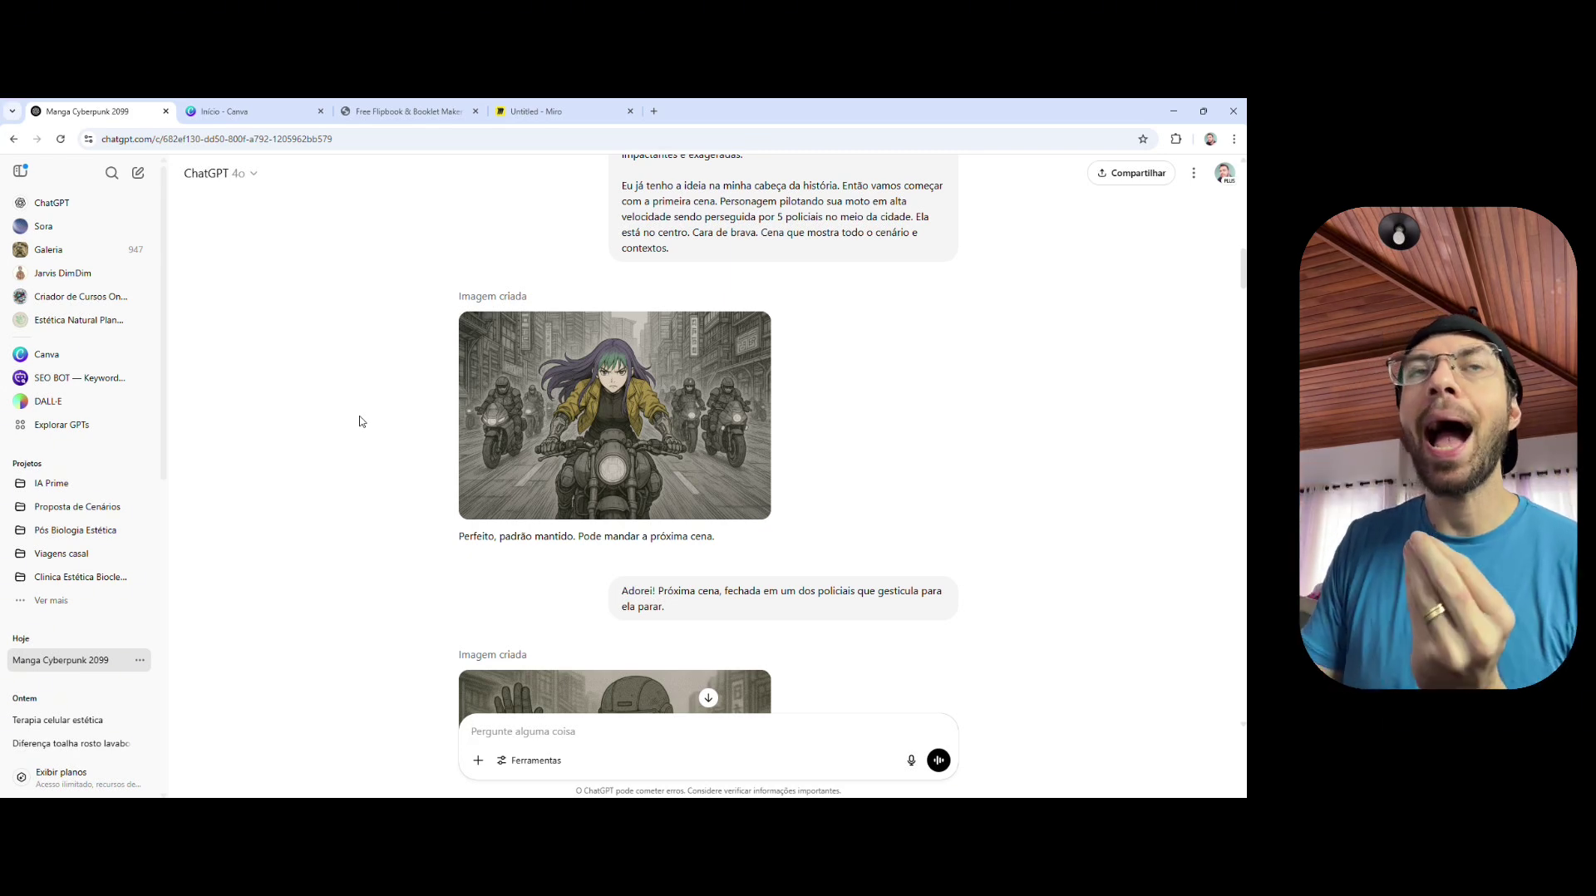
Step: Check the target audience and the GPT, Canva and flipbook workflow on the Miro board, and return to the ChatGPT conversation
{"action": "mouse_move", "coordinate": [492, 422]}
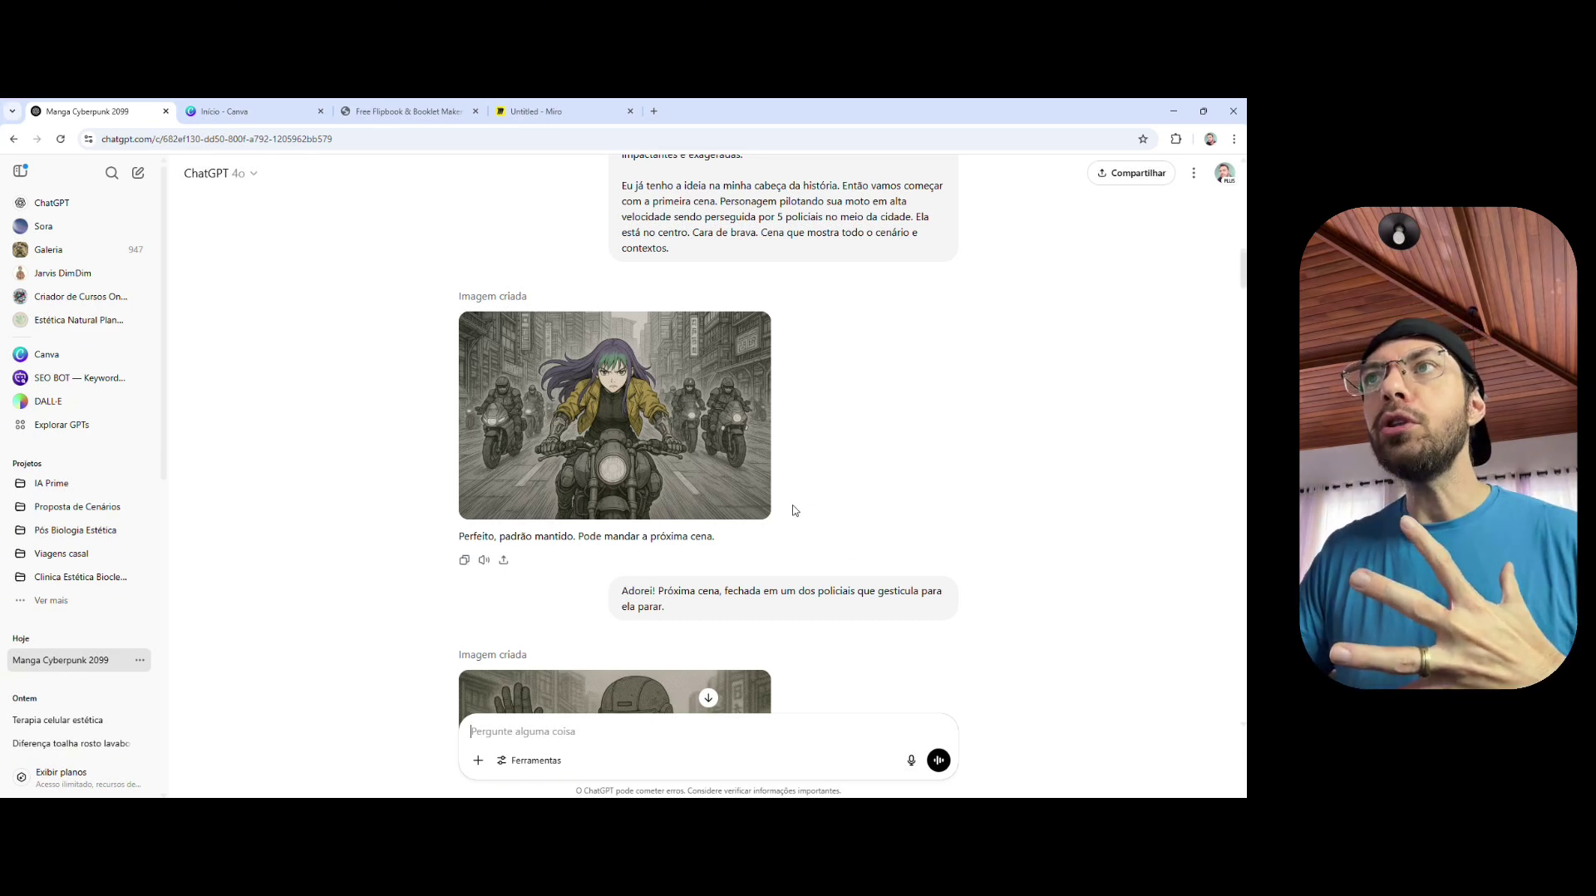
{"action": "mouse_move", "coordinate": [730, 446]}
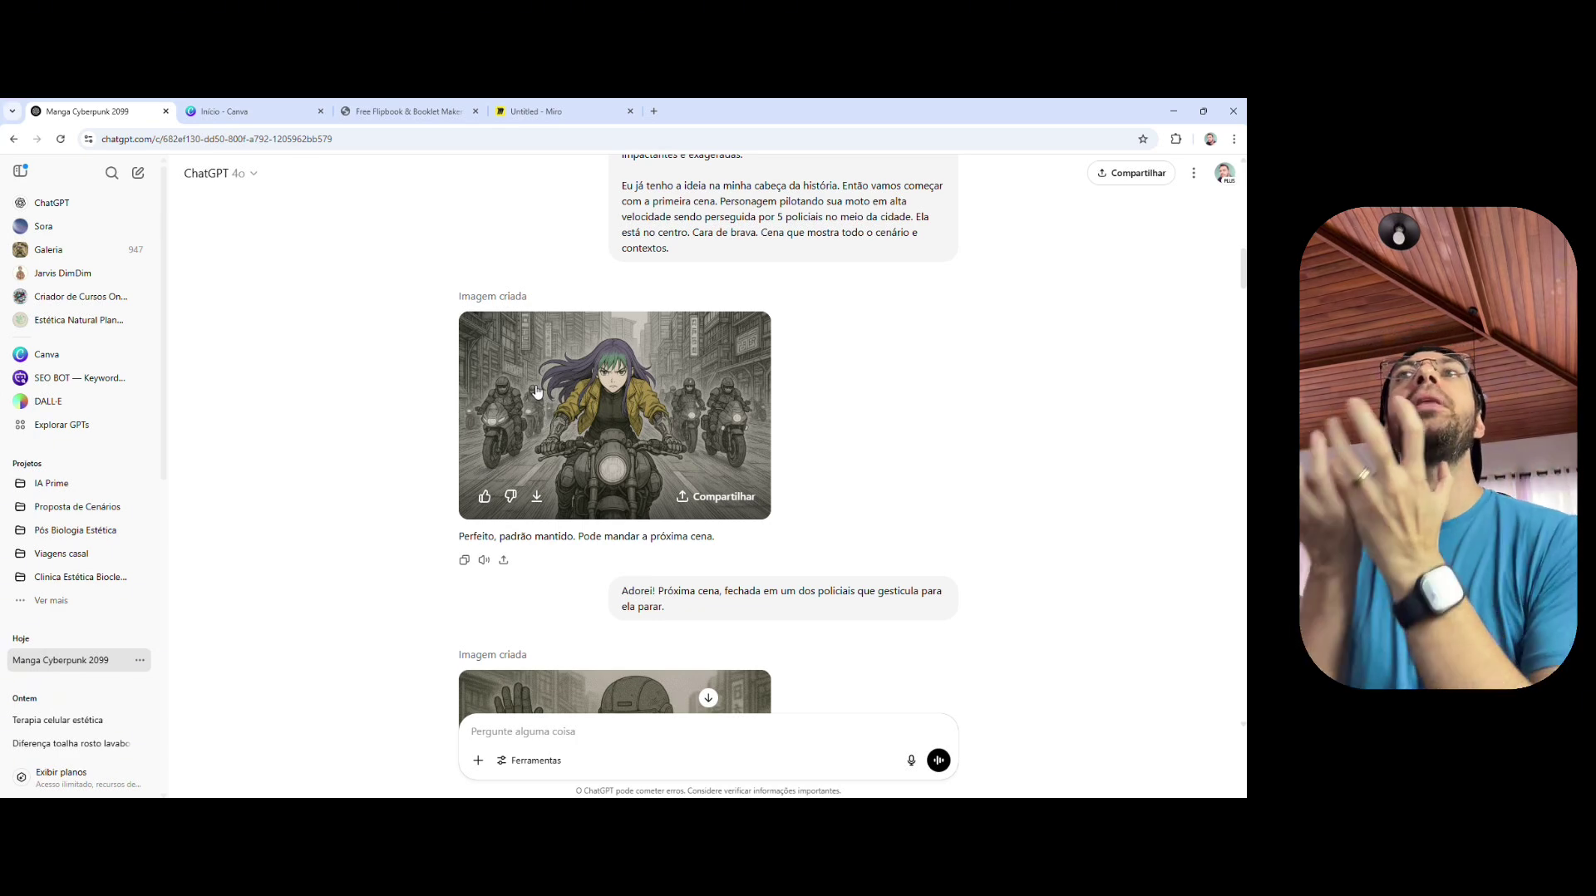
{"action": "left_click", "coordinate": [536, 111]}
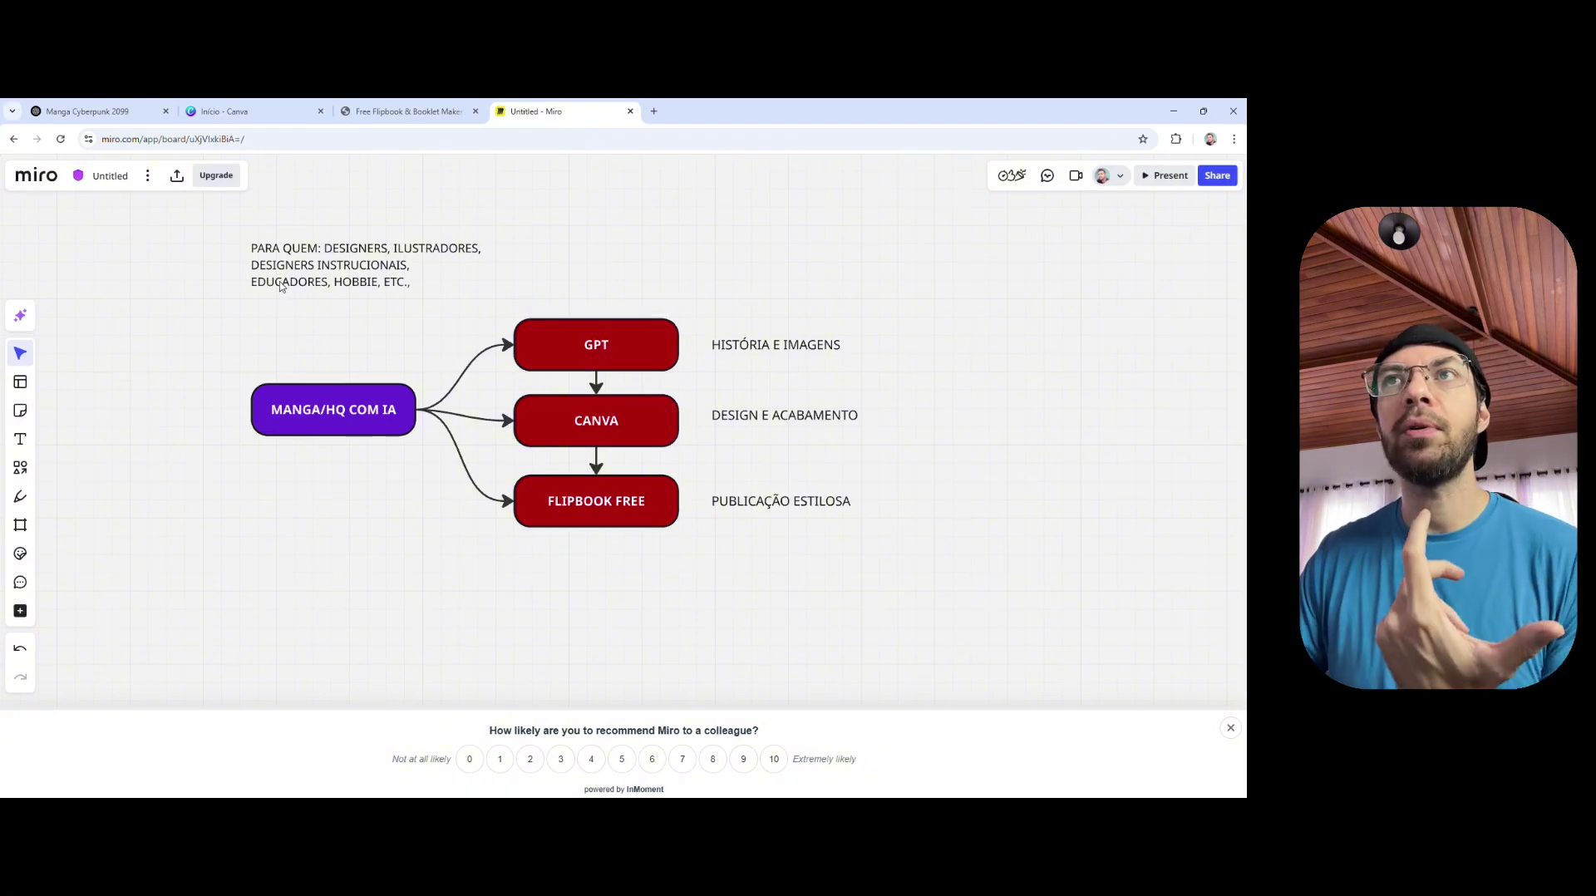
{"action": "left_click", "coordinate": [101, 110]}
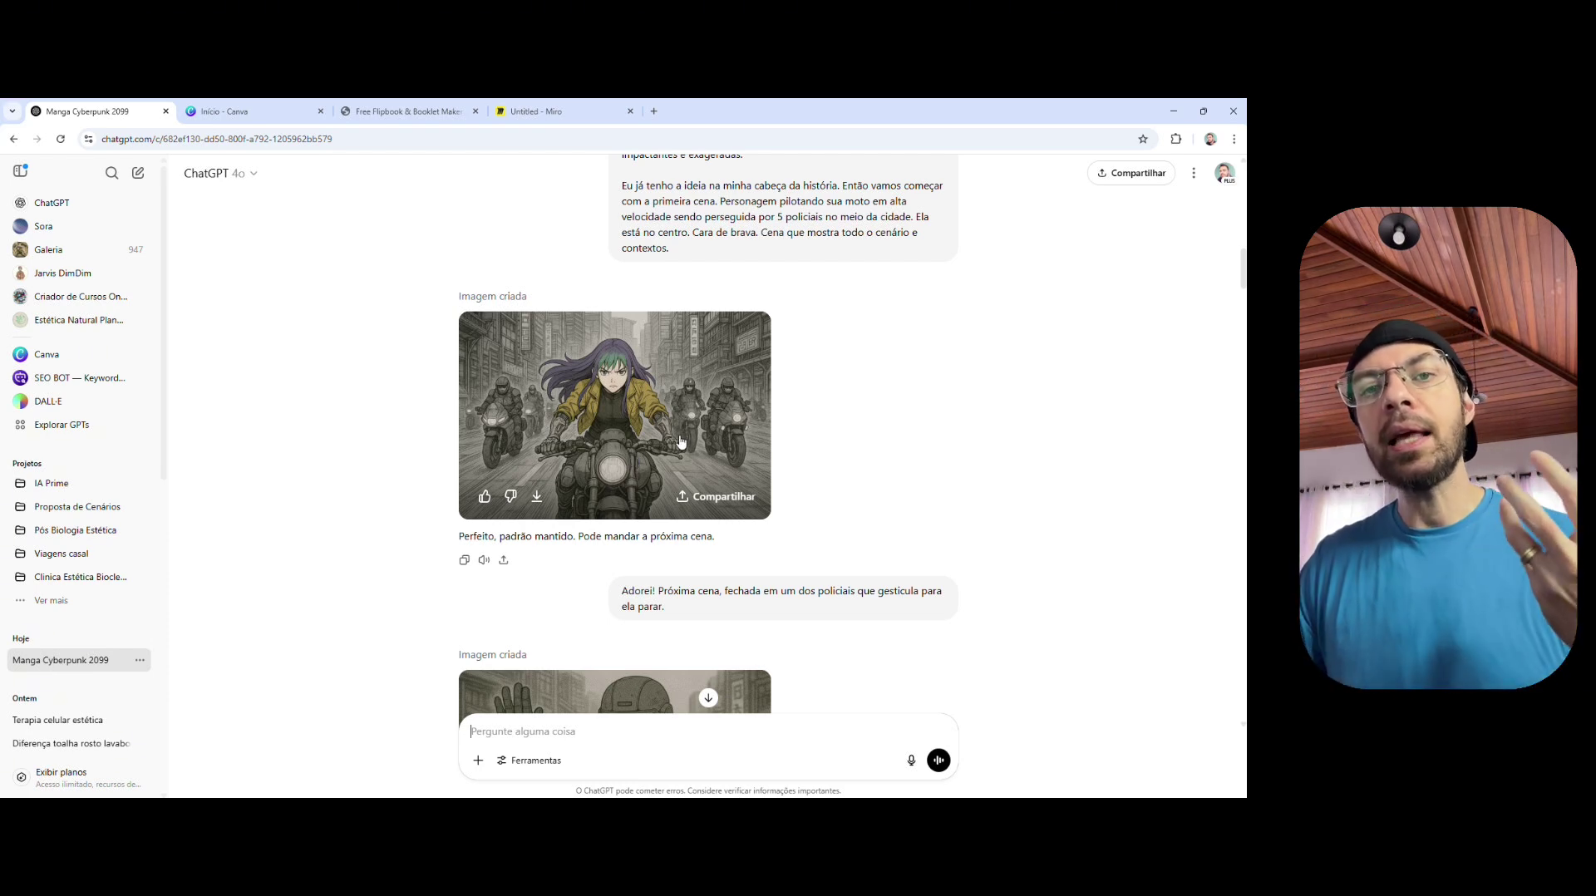
Step: Examine the next scene's prompt for a close-up of a police officer signalling her to stop, together with its image
{"action": "scroll", "coordinate": [696, 420], "scroll_direction": "down", "scroll_amount": 1}
{"action": "scroll", "coordinate": [697, 420], "scroll_direction": "down", "scroll_amount": 1}
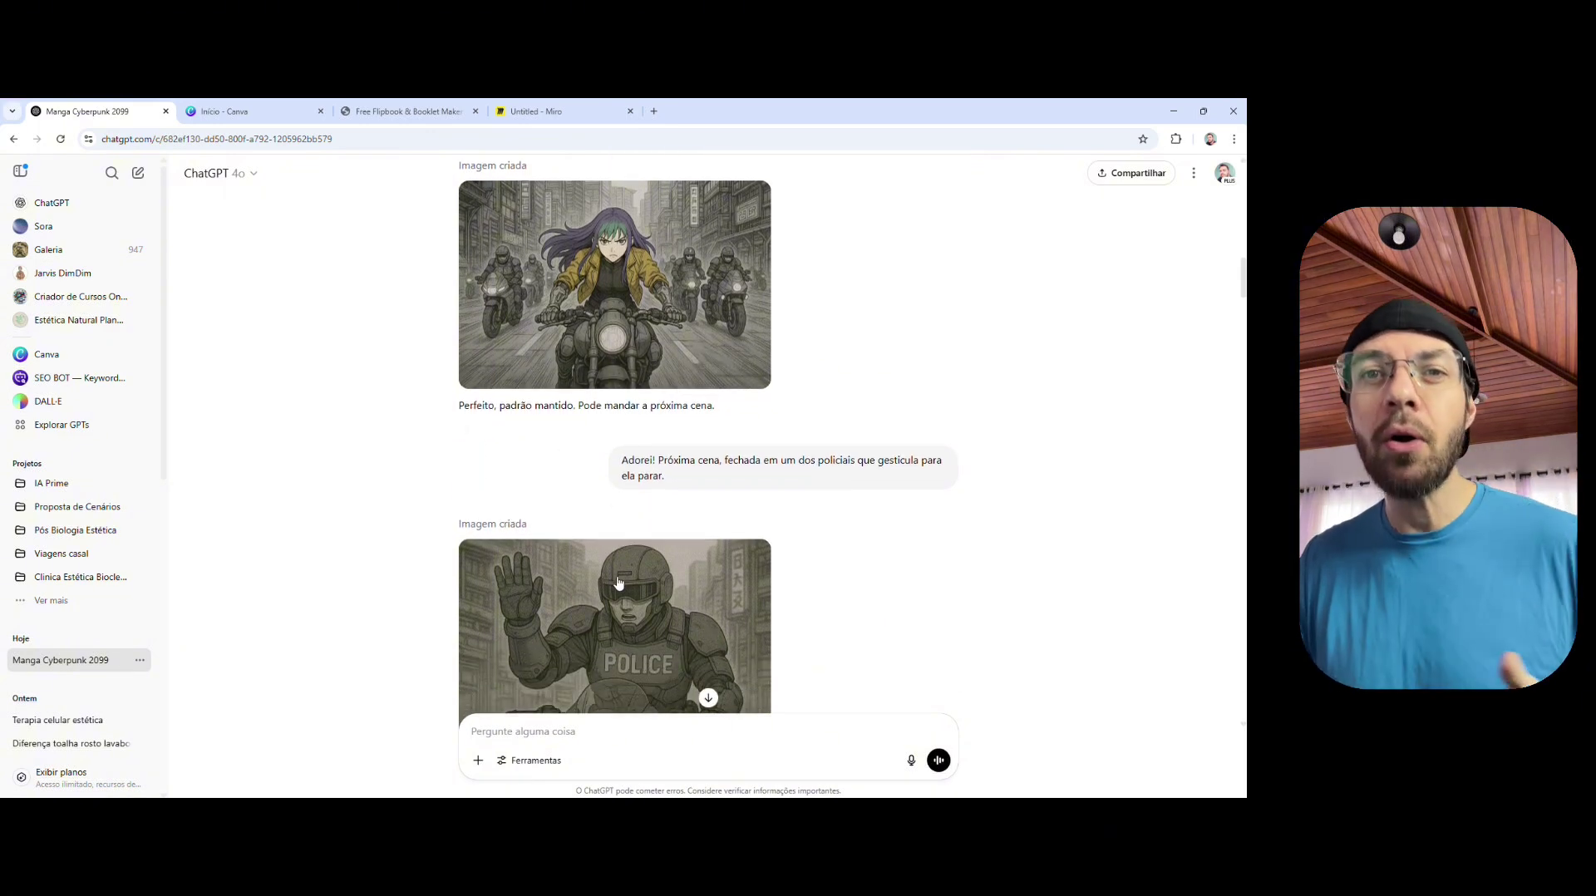
{"action": "scroll", "coordinate": [618, 583], "scroll_direction": "down", "scroll_amount": 1}
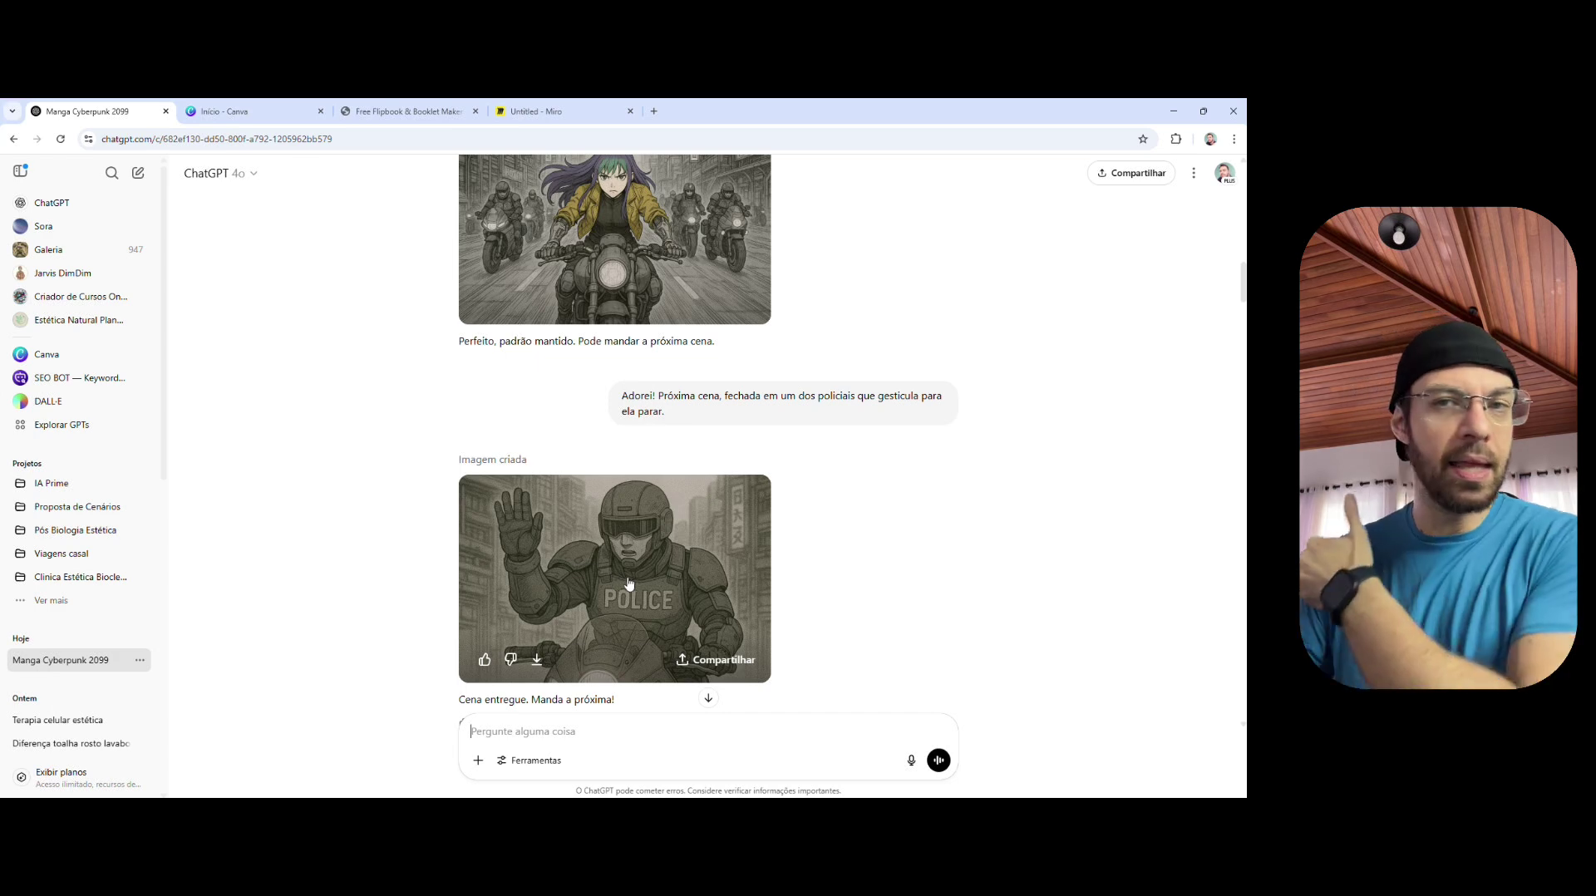
{"action": "scroll", "coordinate": [846, 560], "scroll_direction": "down", "scroll_amount": 1}
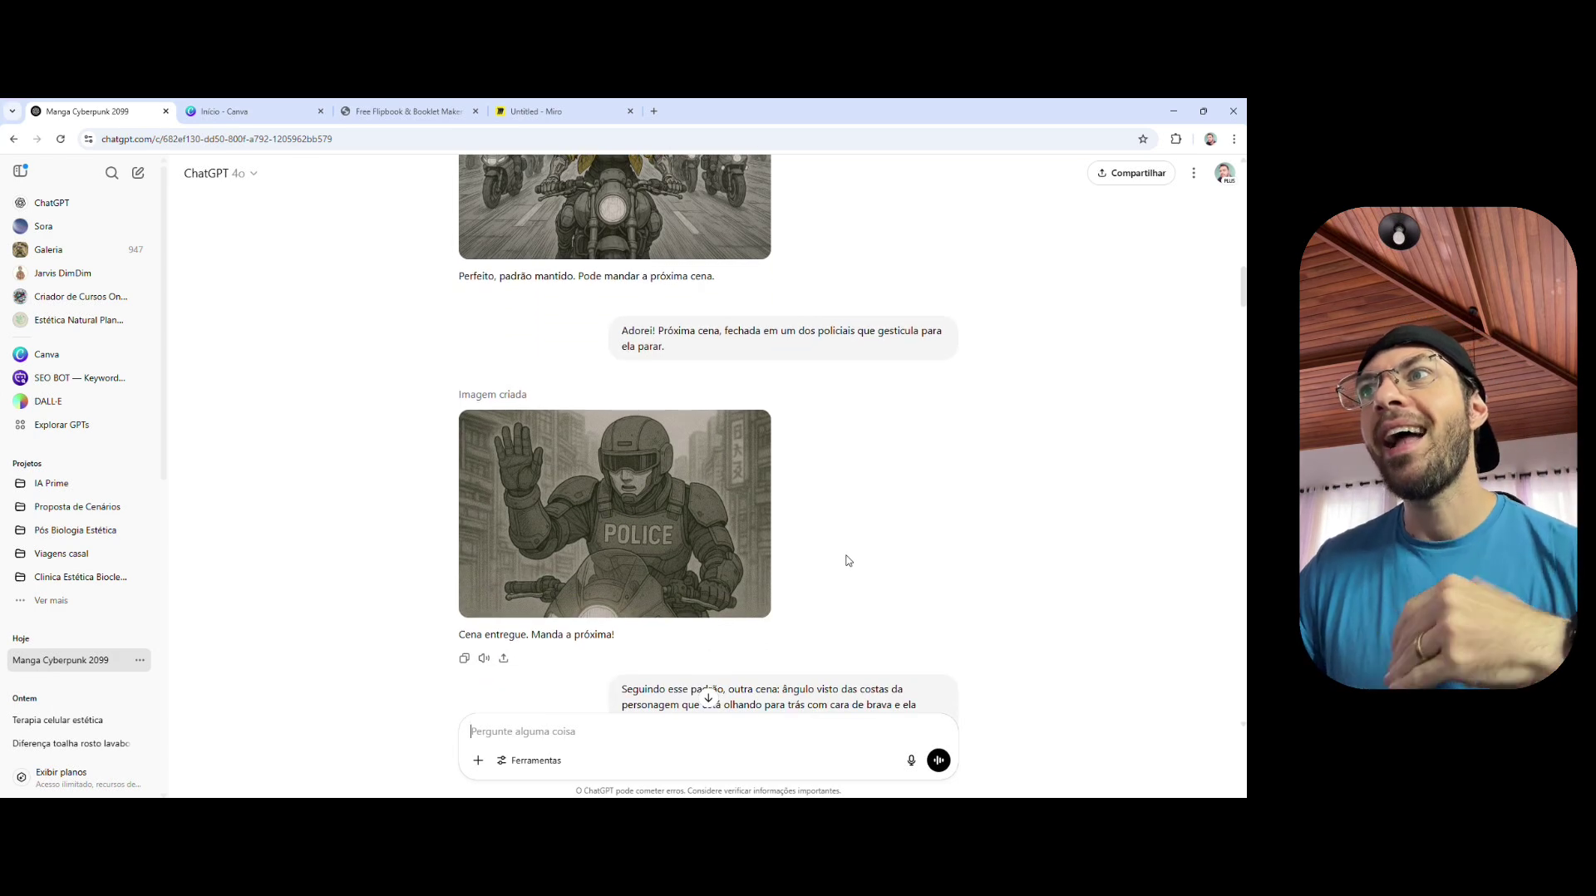
{"action": "scroll", "coordinate": [832, 549], "scroll_direction": "up", "scroll_amount": 2}
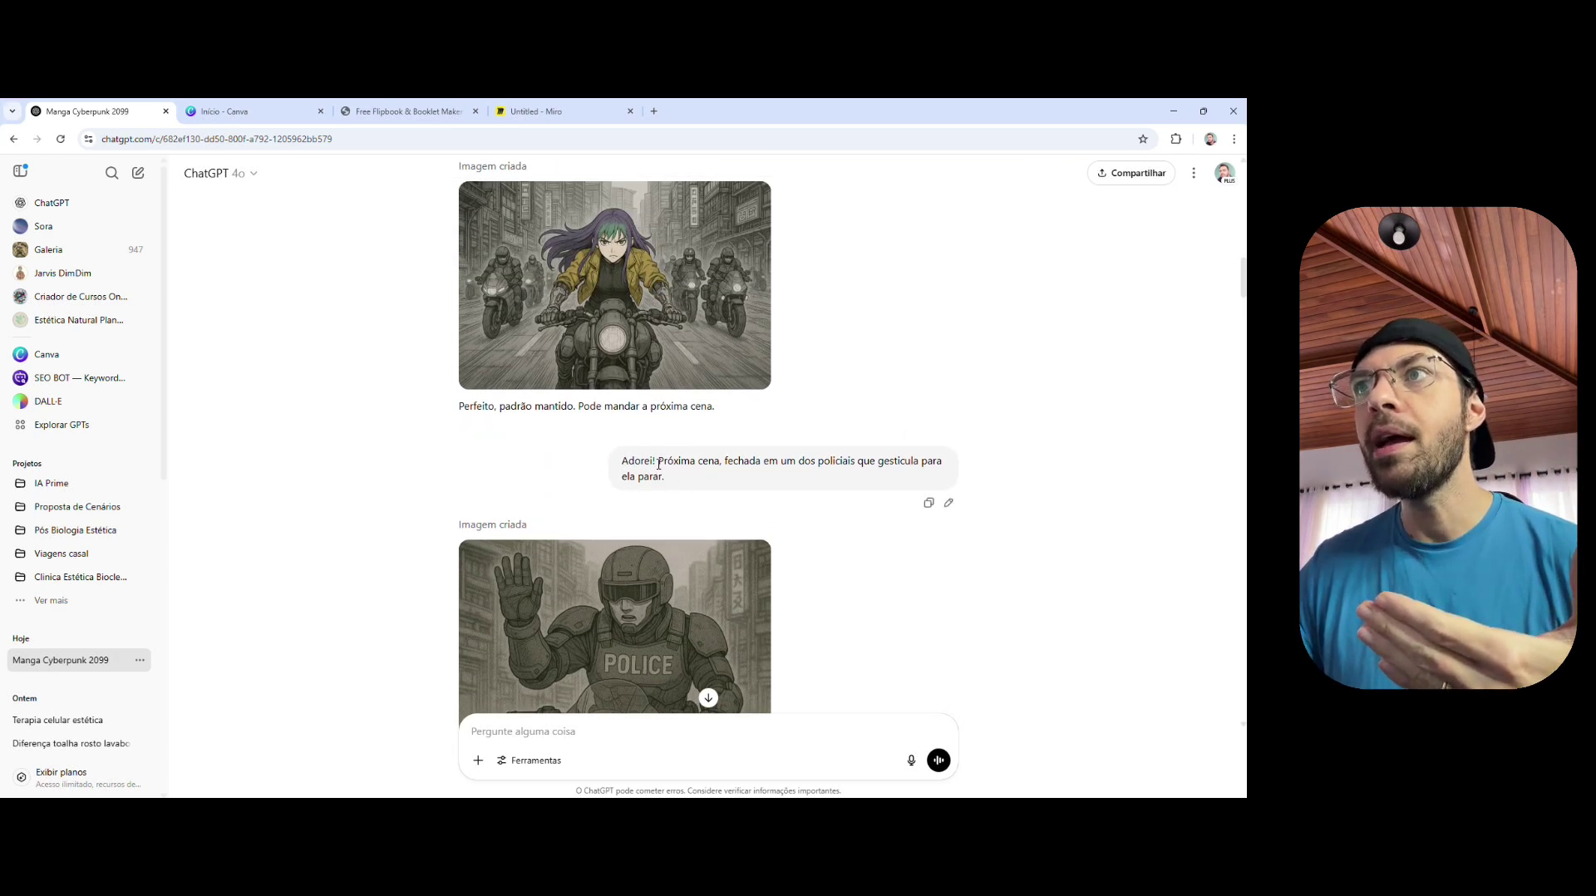
{"action": "left_click_drag", "start_coordinate": [658, 464], "coordinate": [795, 465]}
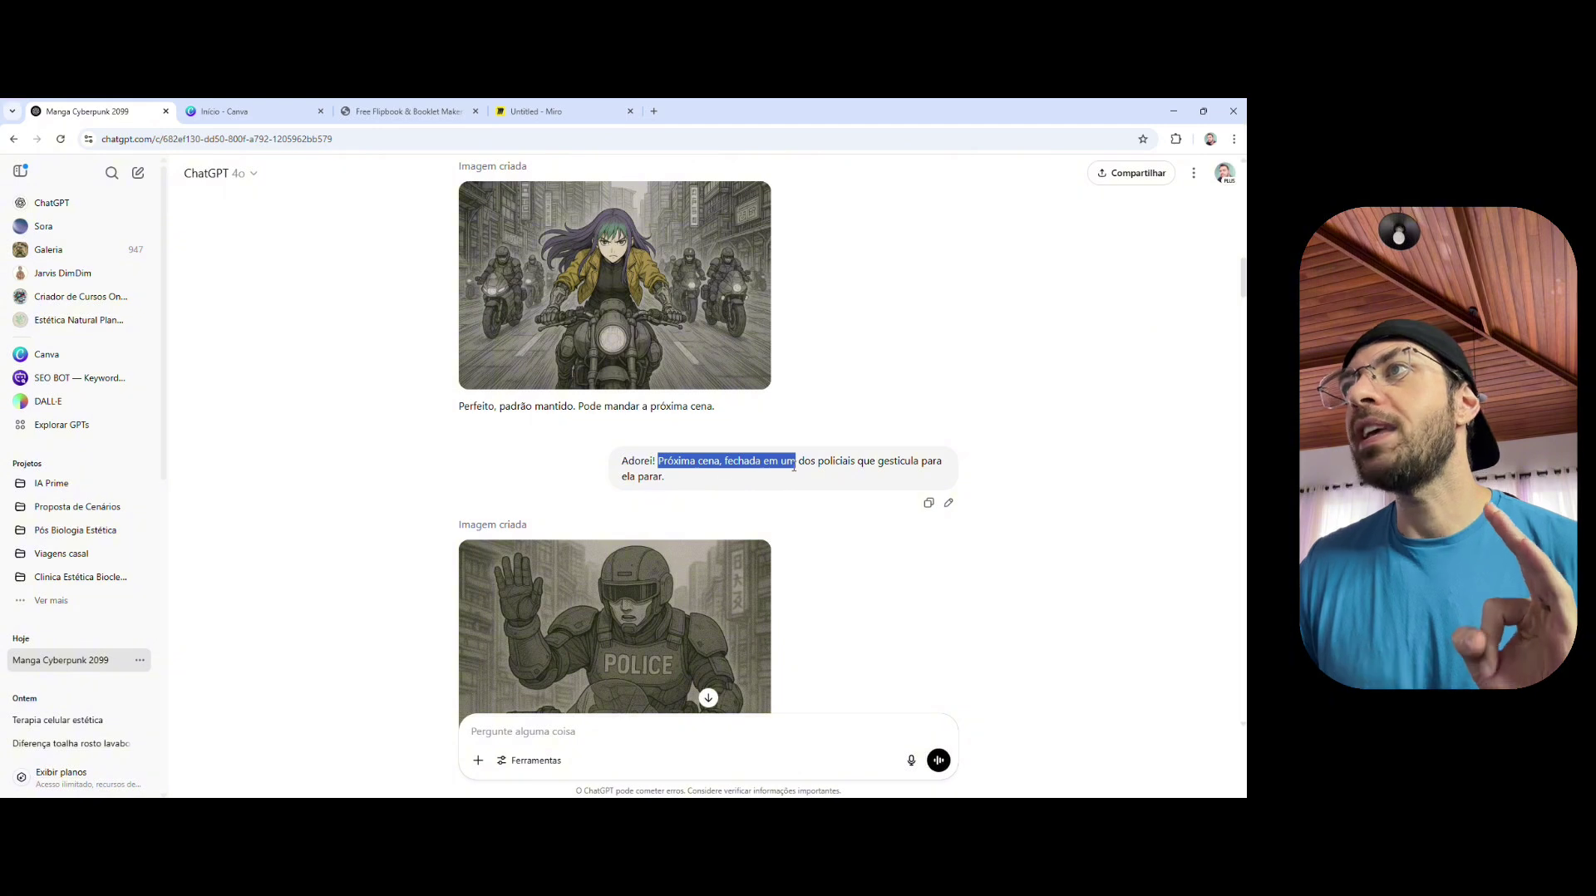
{"action": "left_click_drag", "start_coordinate": [636, 476], "coordinate": [654, 476]}
{"action": "scroll", "coordinate": [637, 571], "scroll_direction": "down", "scroll_amount": 1}
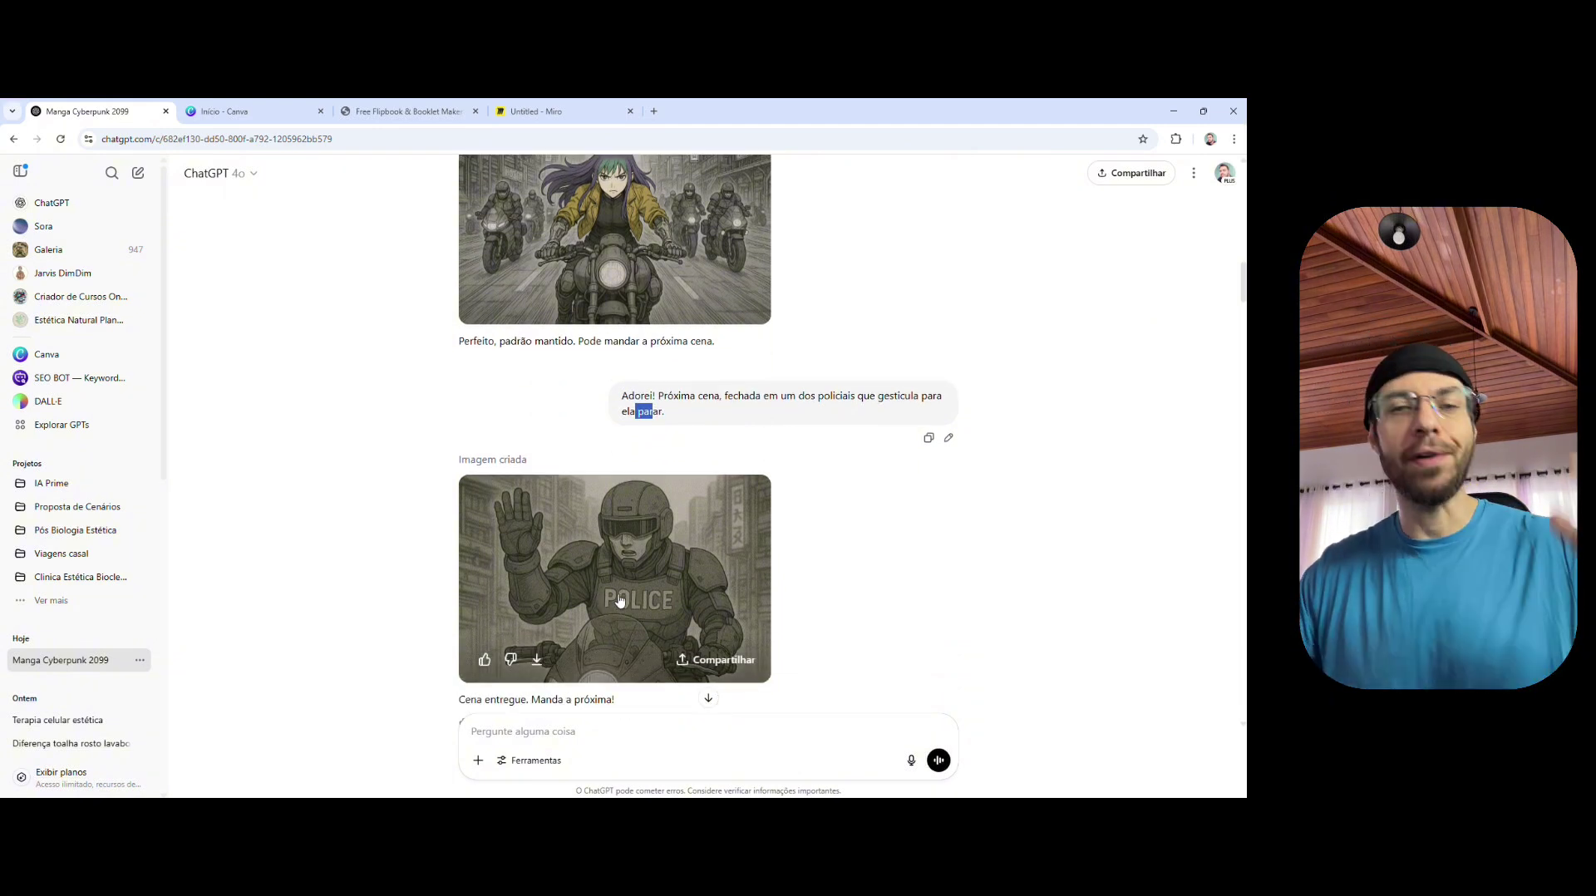
Step: Examine the prompt and image for the scene seen from behind, with the protagonist looking back angrily while riding
{"action": "scroll", "coordinate": [654, 539], "scroll_direction": "down", "scroll_amount": 2}
{"action": "scroll", "coordinate": [654, 539], "scroll_direction": "down", "scroll_amount": 4}
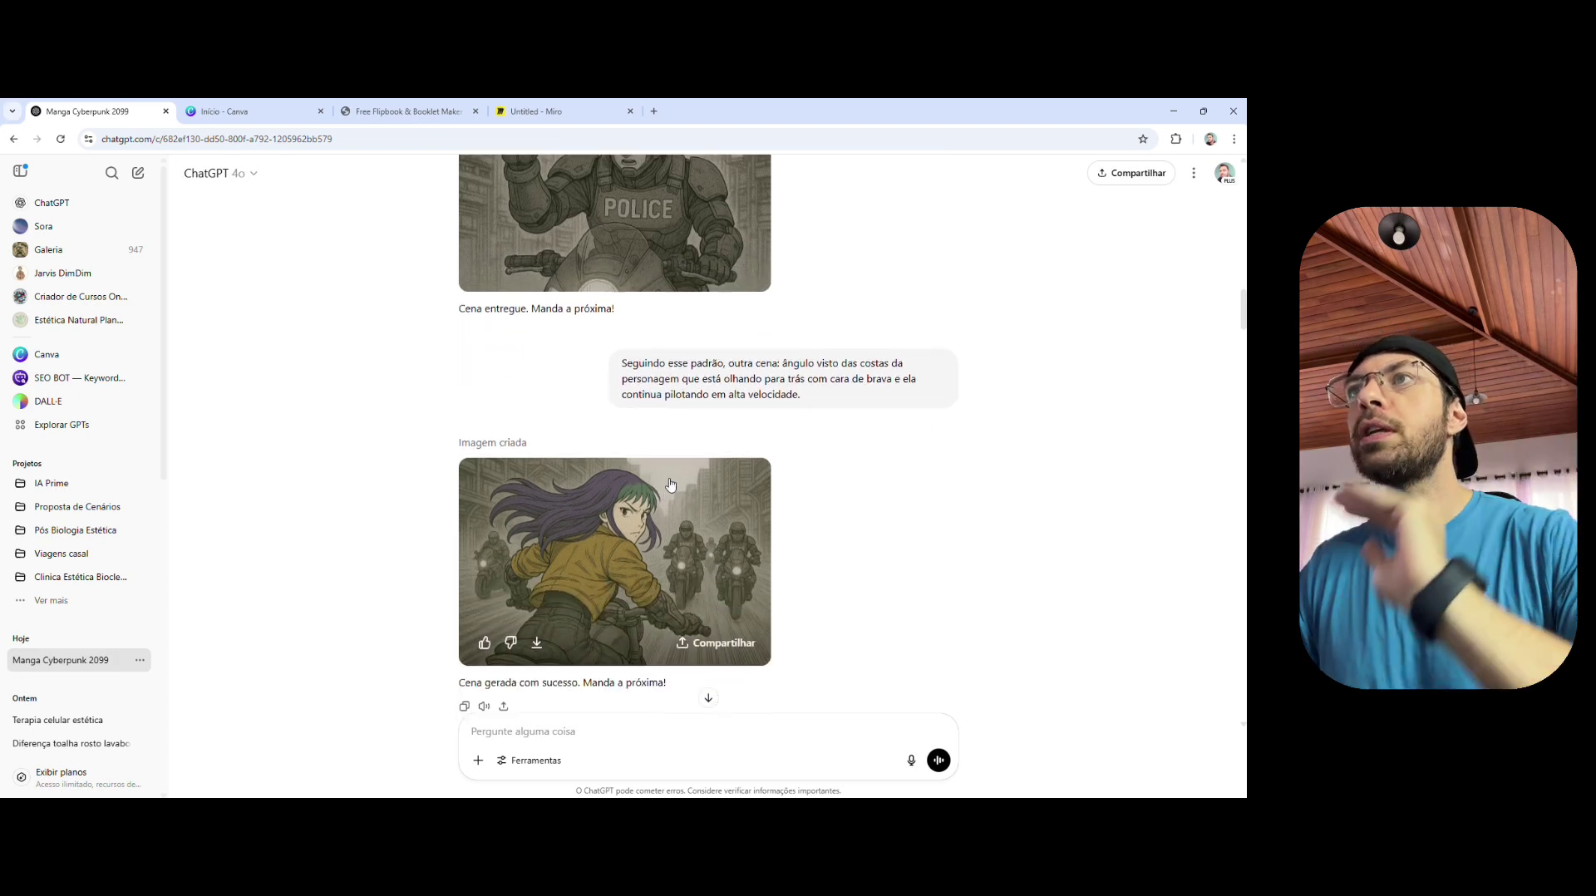
{"action": "scroll", "coordinate": [673, 416], "scroll_direction": "down", "scroll_amount": 1}
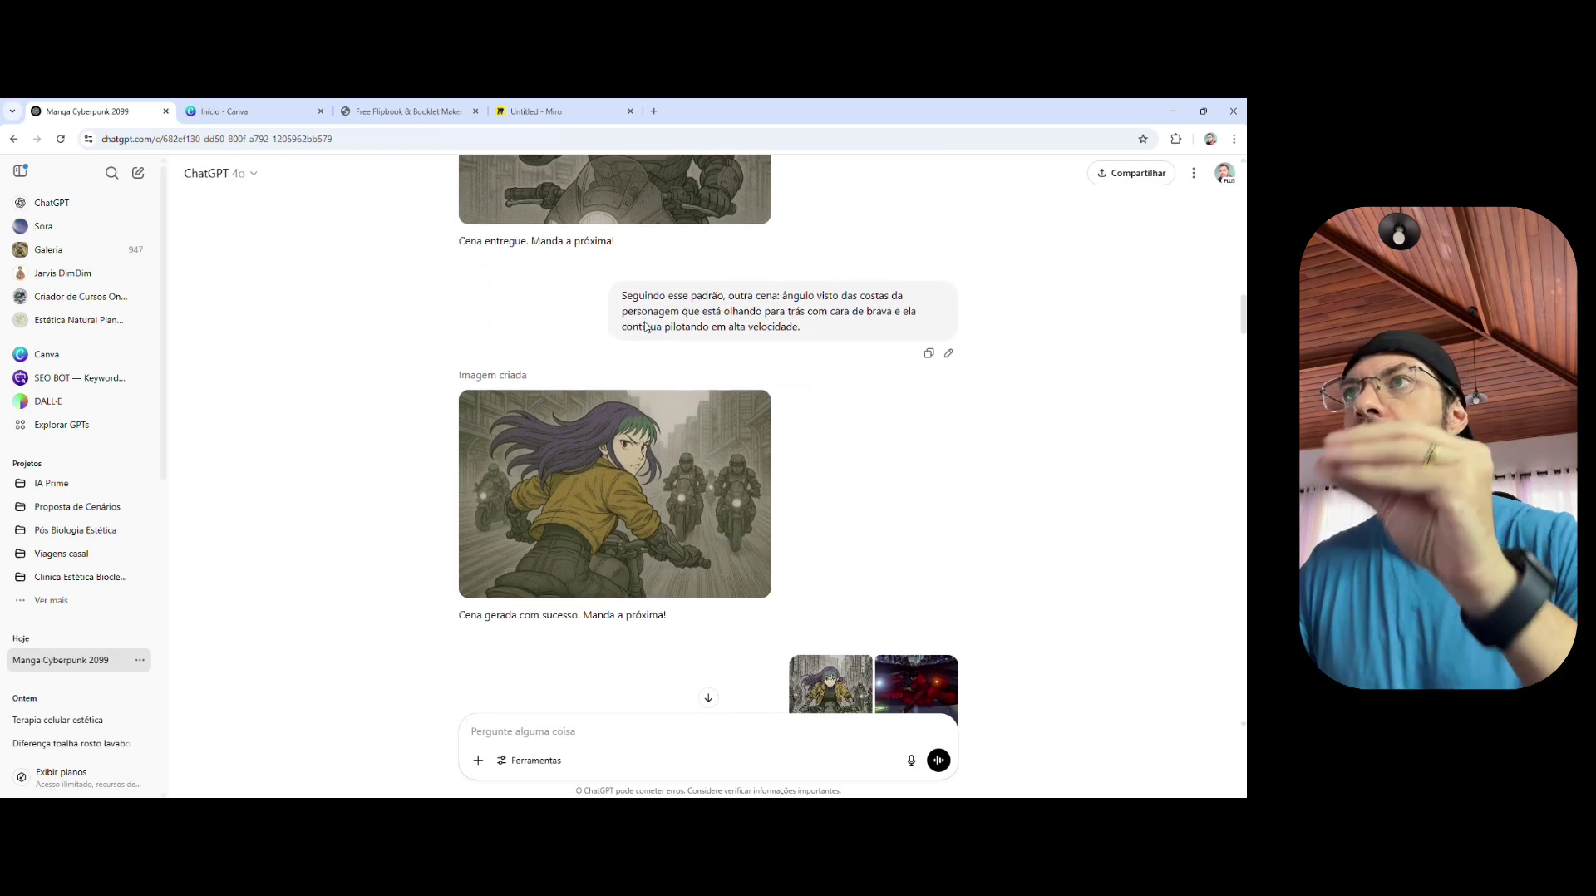
Step: Examine the epic-scene prompt that keeps the manga style with two attached images, and enlarge its red motorcycle reference
{"action": "scroll", "coordinate": [630, 372], "scroll_direction": "down", "scroll_amount": 2}
{"action": "scroll", "coordinate": [630, 372], "scroll_direction": "down", "scroll_amount": 2}
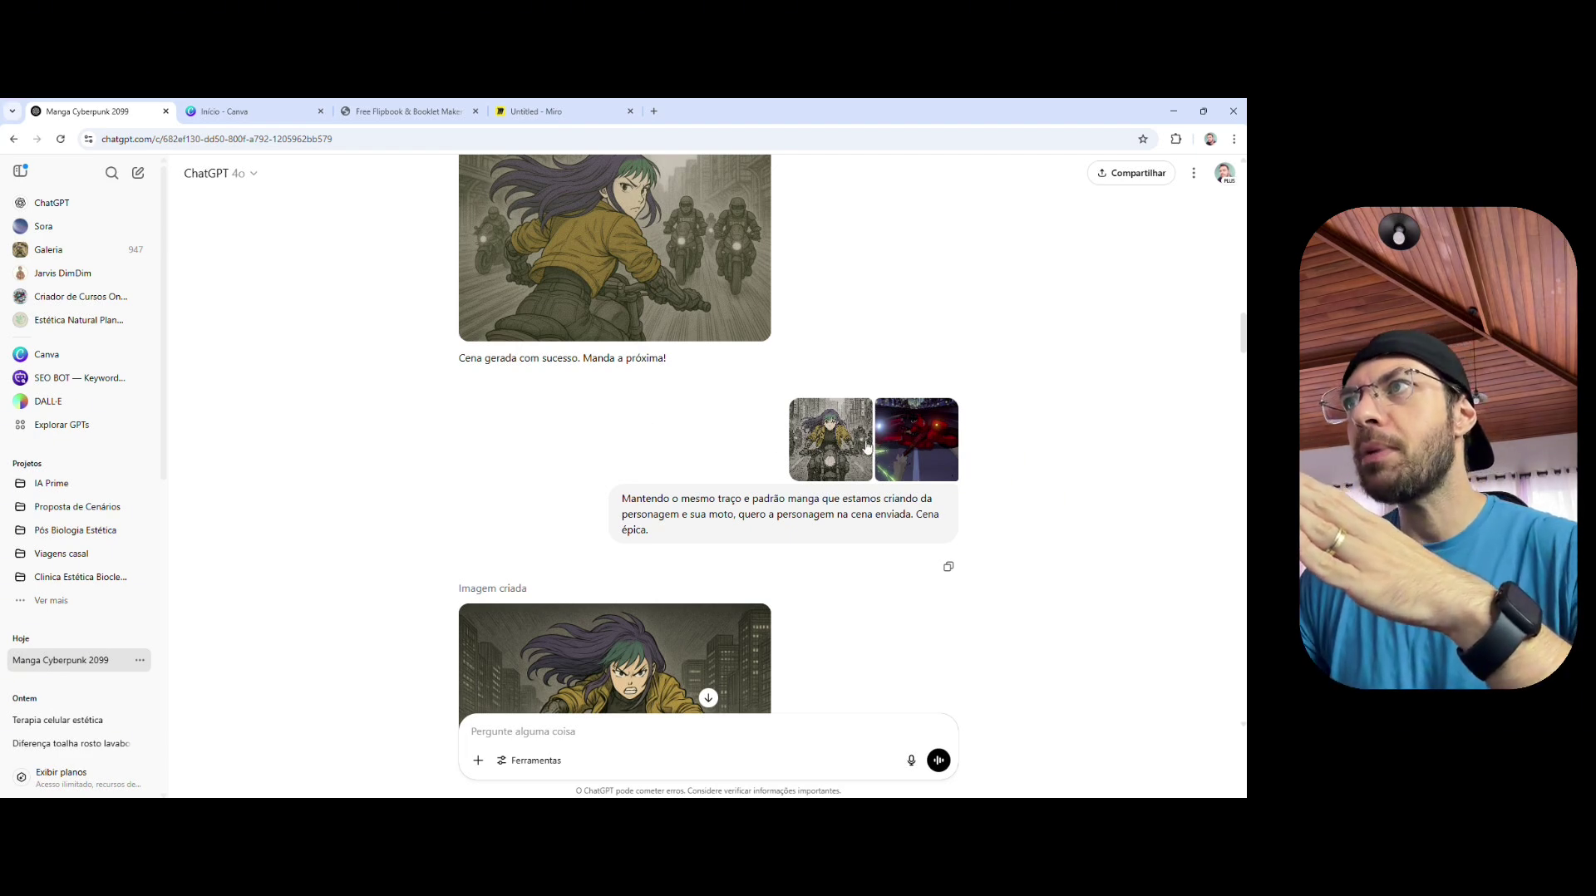
{"action": "left_click_drag", "start_coordinate": [630, 499], "coordinate": [870, 499]}
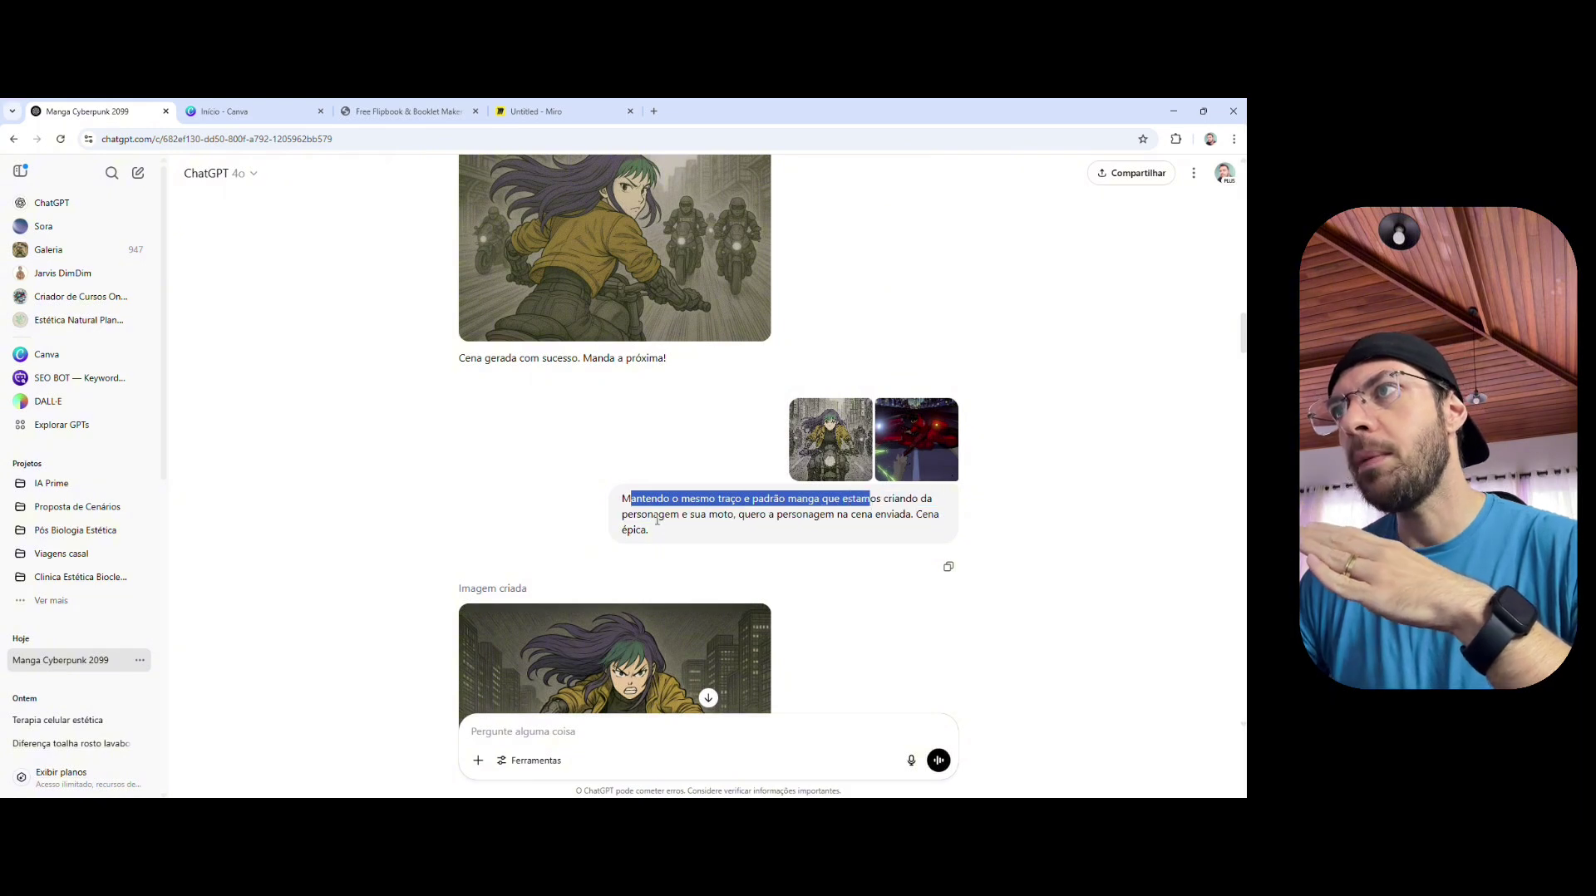
{"action": "left_click_drag", "start_coordinate": [657, 519], "coordinate": [751, 516]}
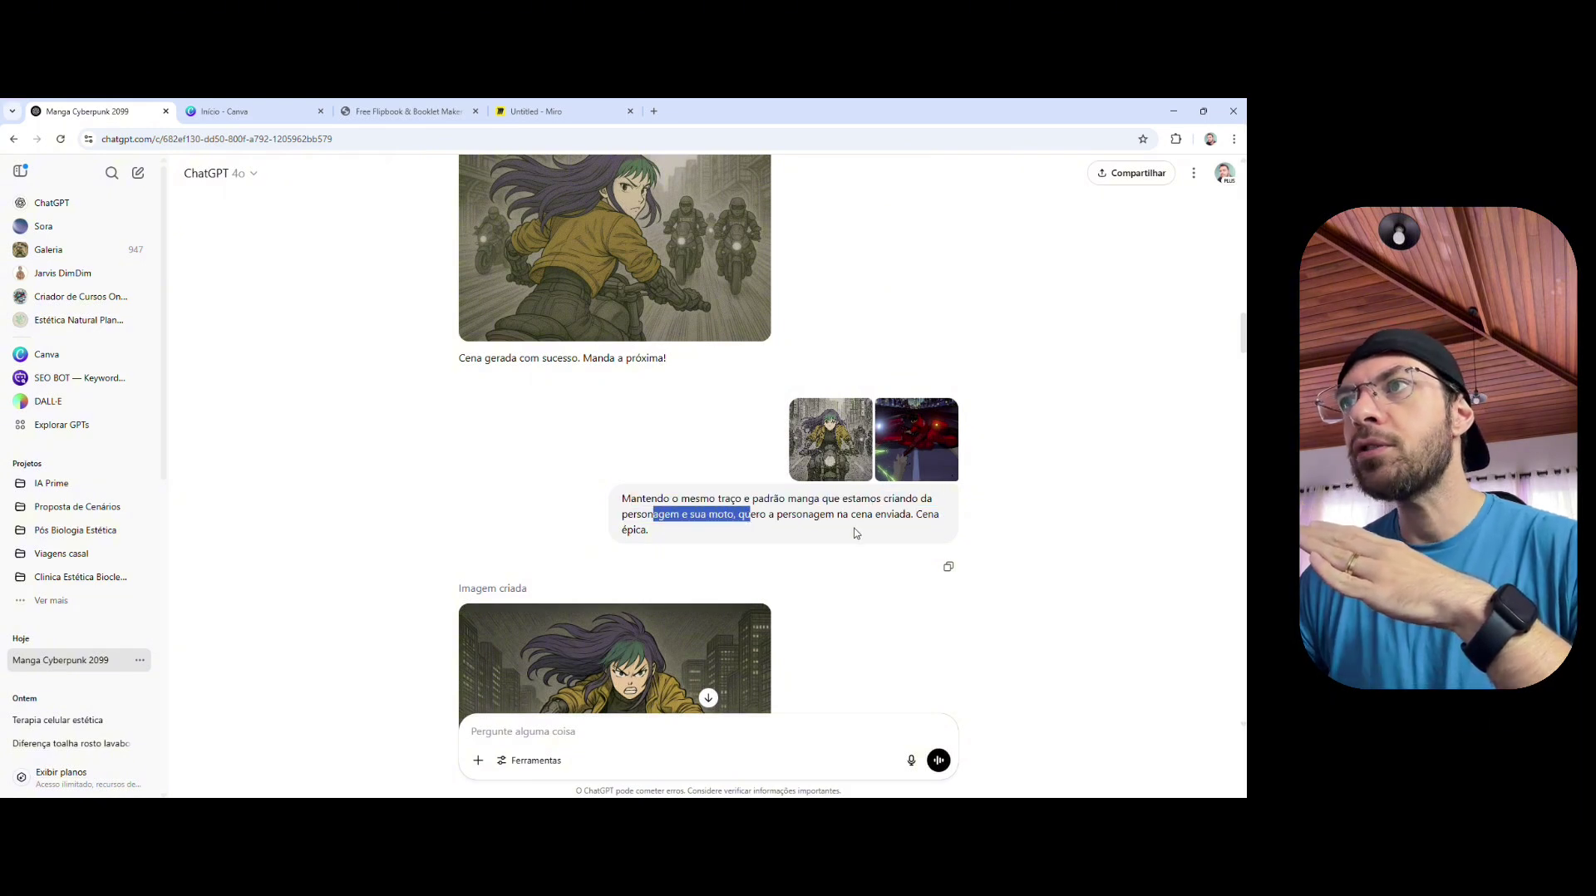
{"action": "left_click", "coordinate": [906, 440]}
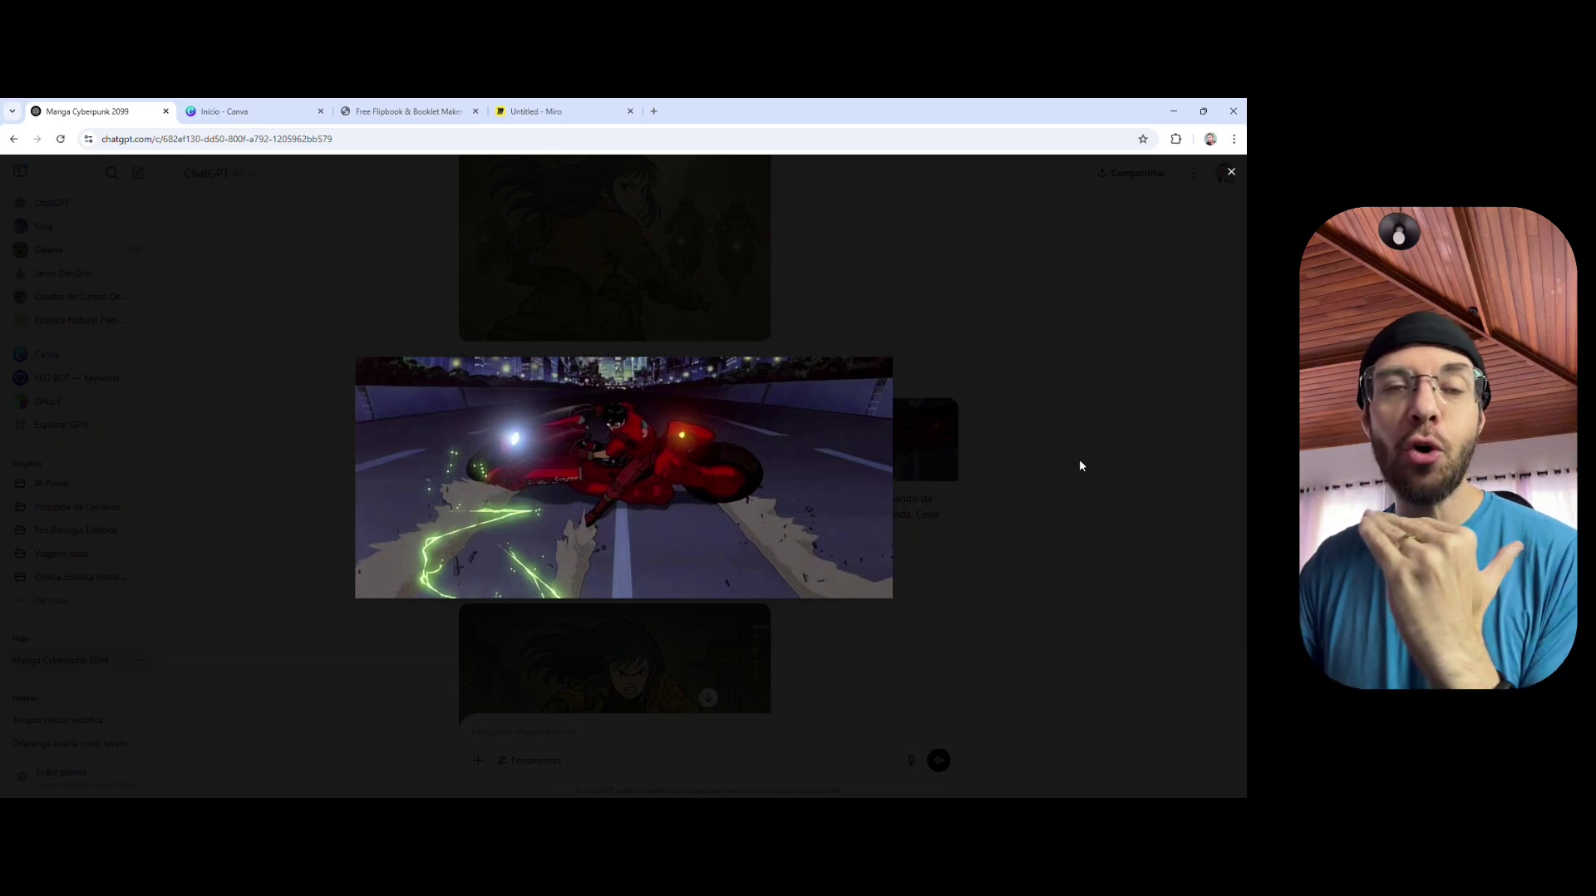
{"action": "left_click", "coordinate": [1231, 175]}
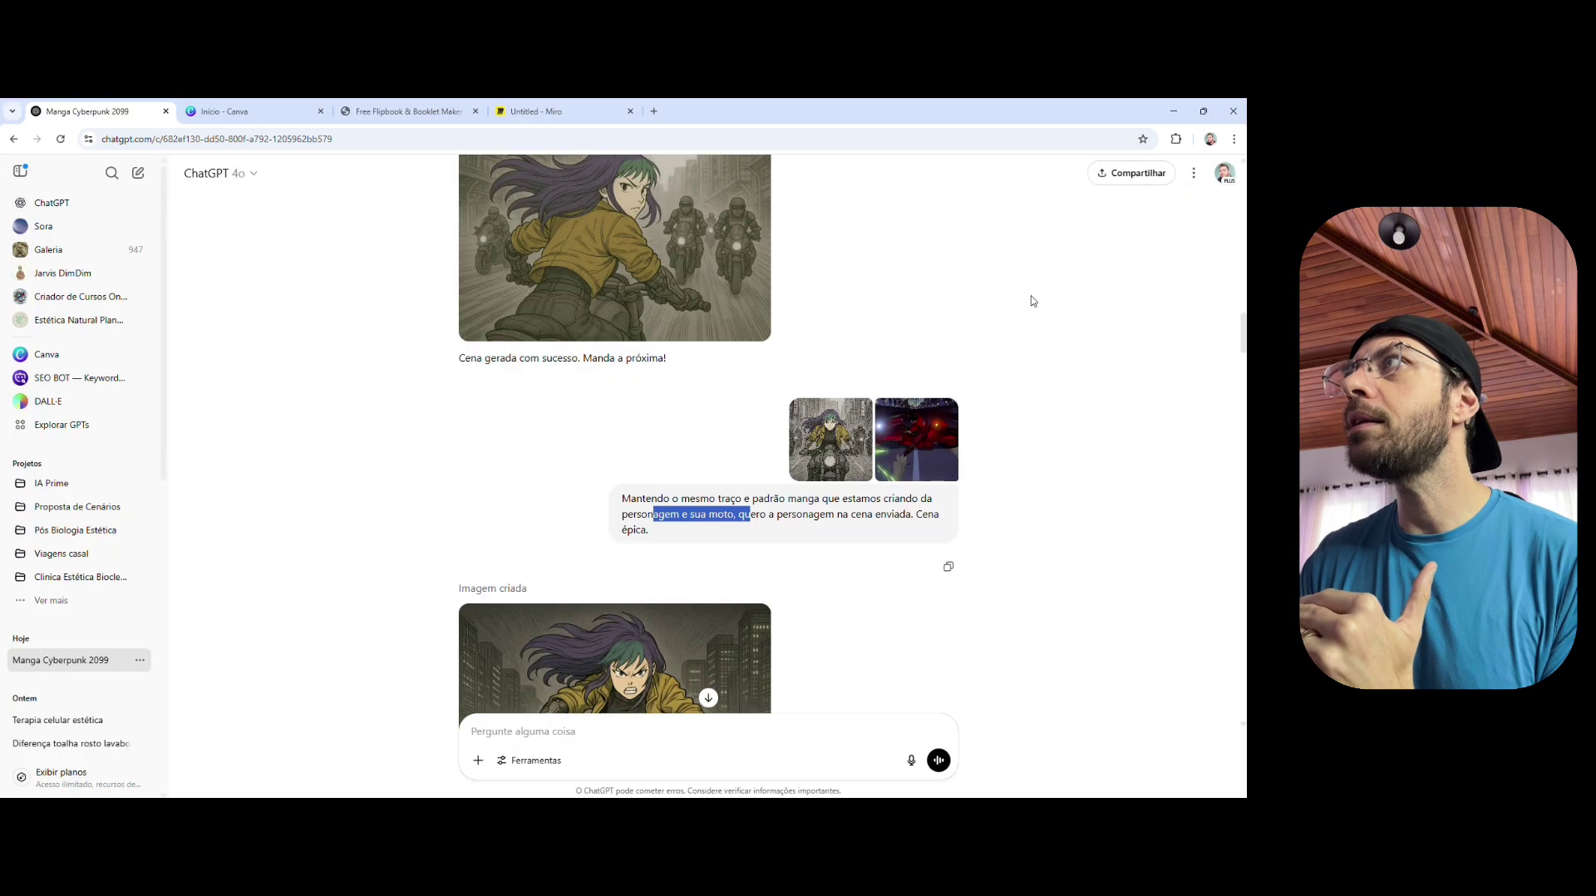
Step: View the generated image of the protagonist skidding on her motorcycle at full size, and return to the conversation
{"action": "scroll", "coordinate": [654, 497], "scroll_direction": "down", "scroll_amount": 4}
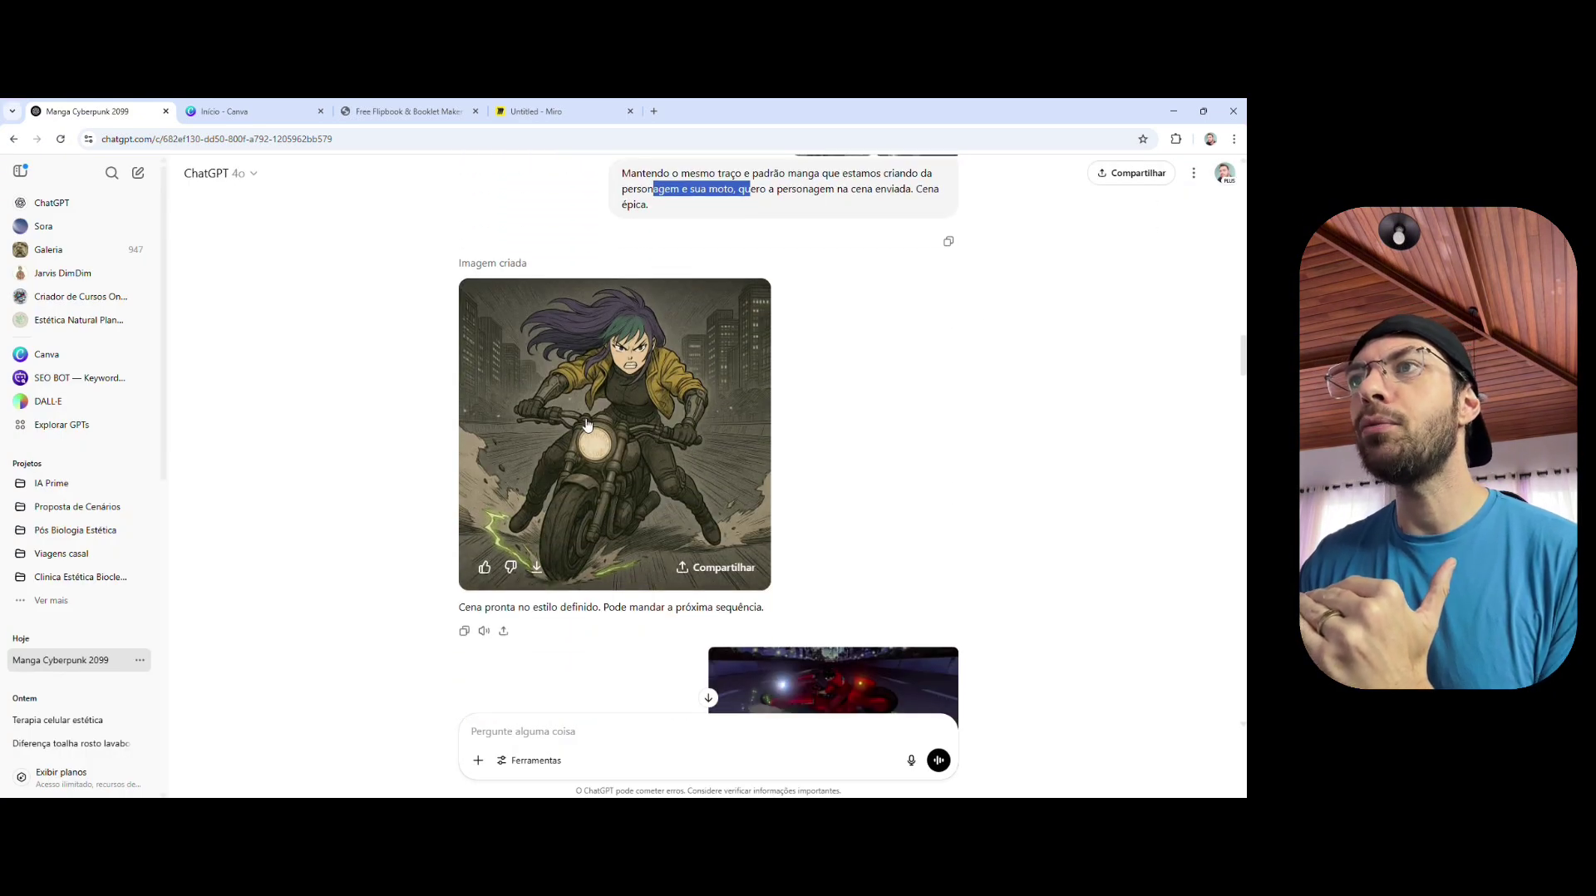
{"action": "left_click", "coordinate": [586, 424]}
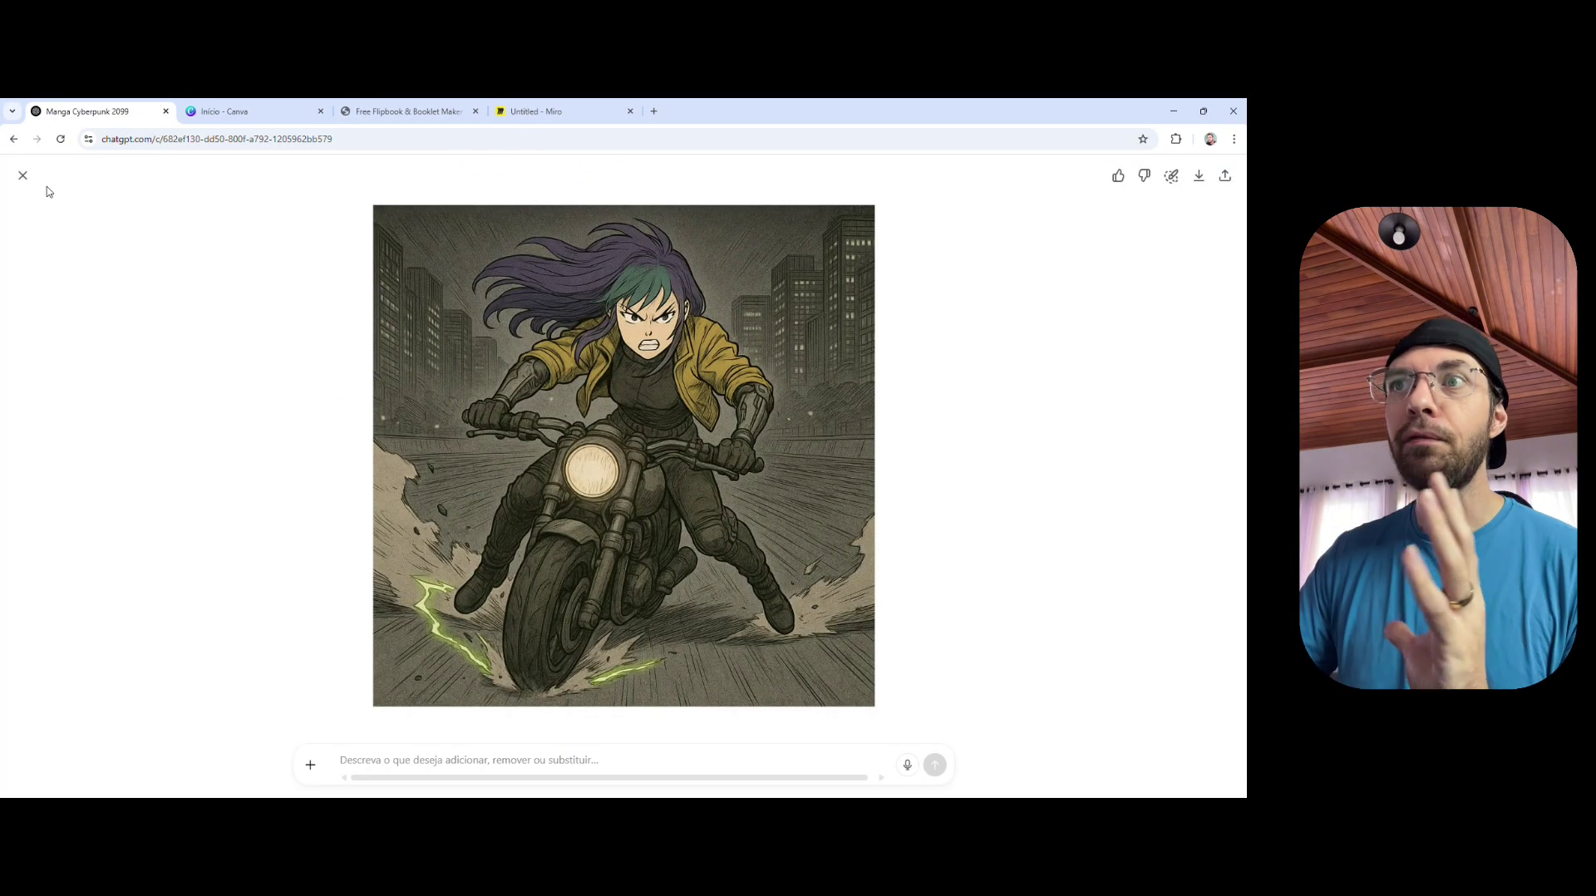
{"action": "left_click", "coordinate": [23, 174]}
{"action": "mouse_move", "coordinate": [725, 474]}
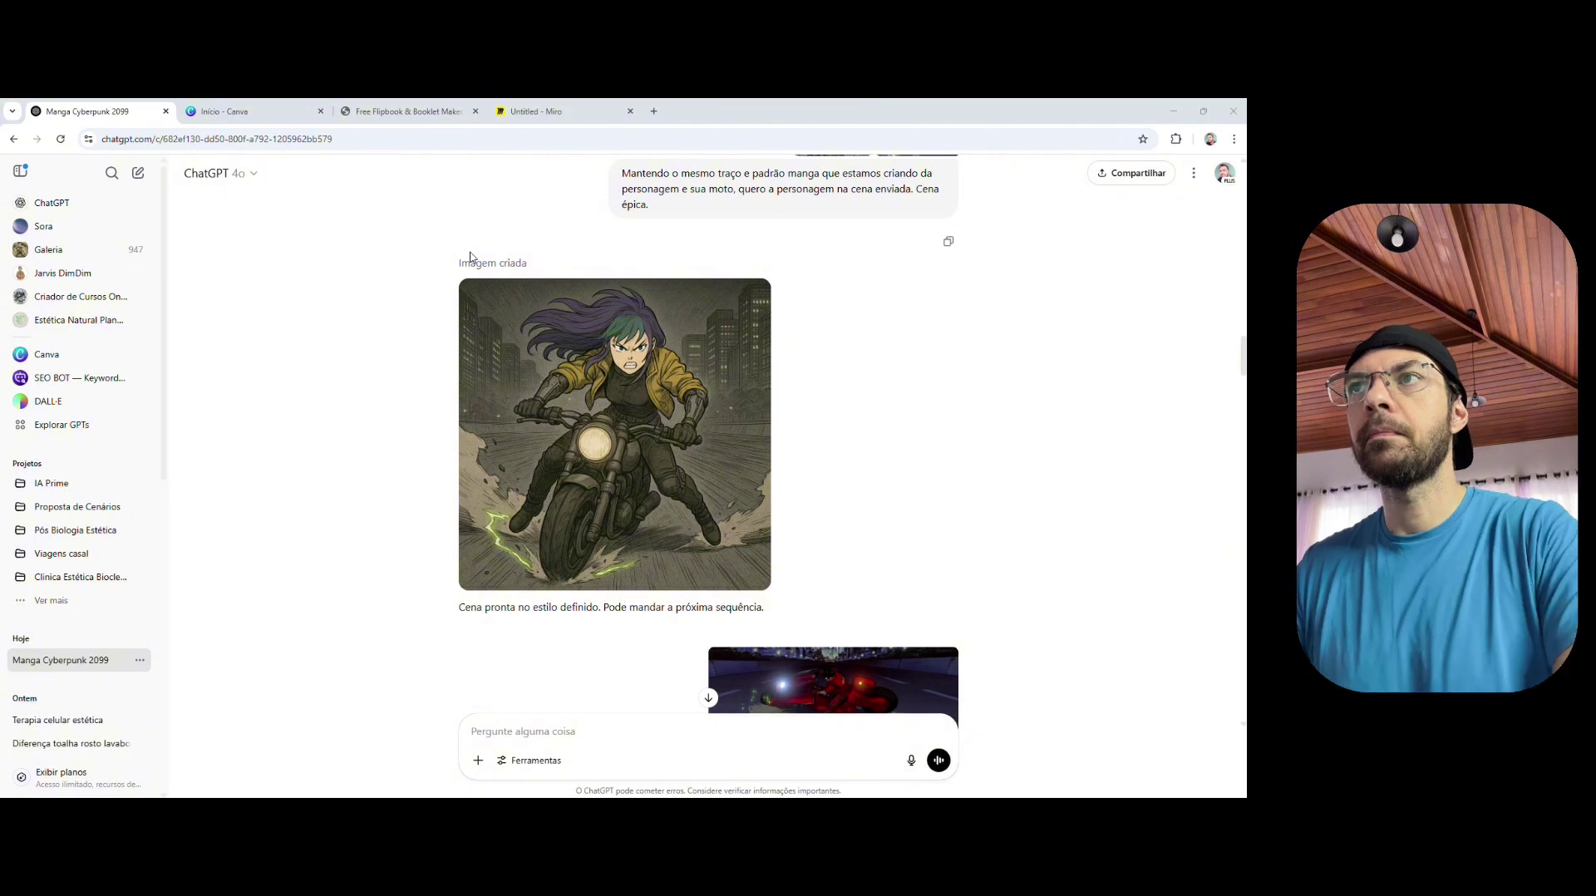
Step: Examine the prompt for the panoramic Akira-style skid scene with its red motorcycle reference, highlighting the sideways-skid and high-speed wording
{"action": "scroll", "coordinate": [723, 439], "scroll_direction": "down", "scroll_amount": 3}
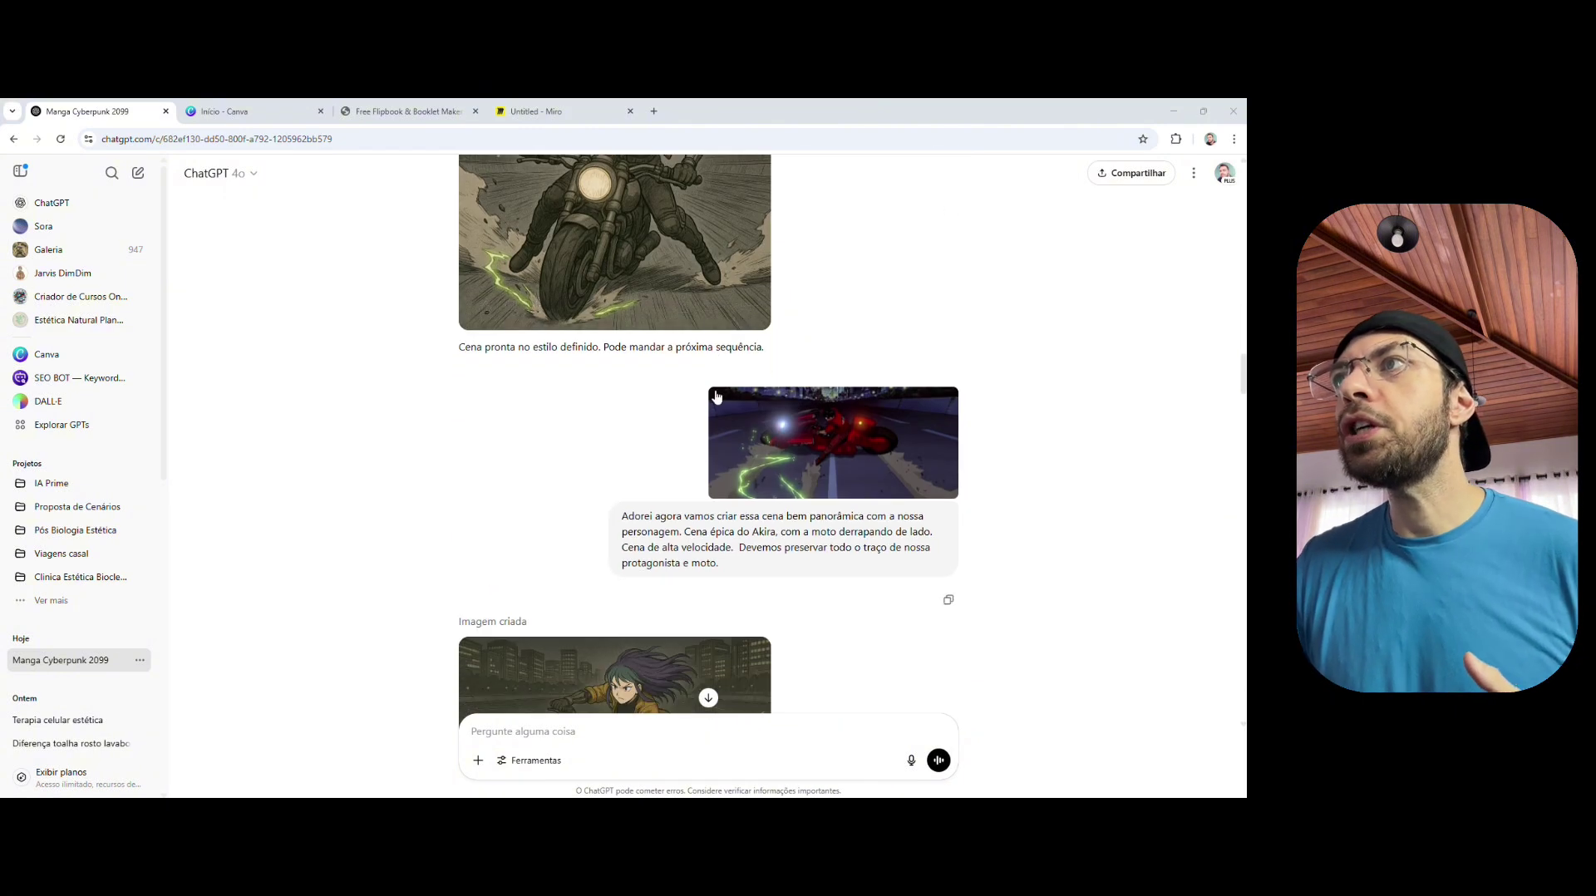
{"action": "scroll", "coordinate": [582, 299], "scroll_direction": "up", "scroll_amount": 2}
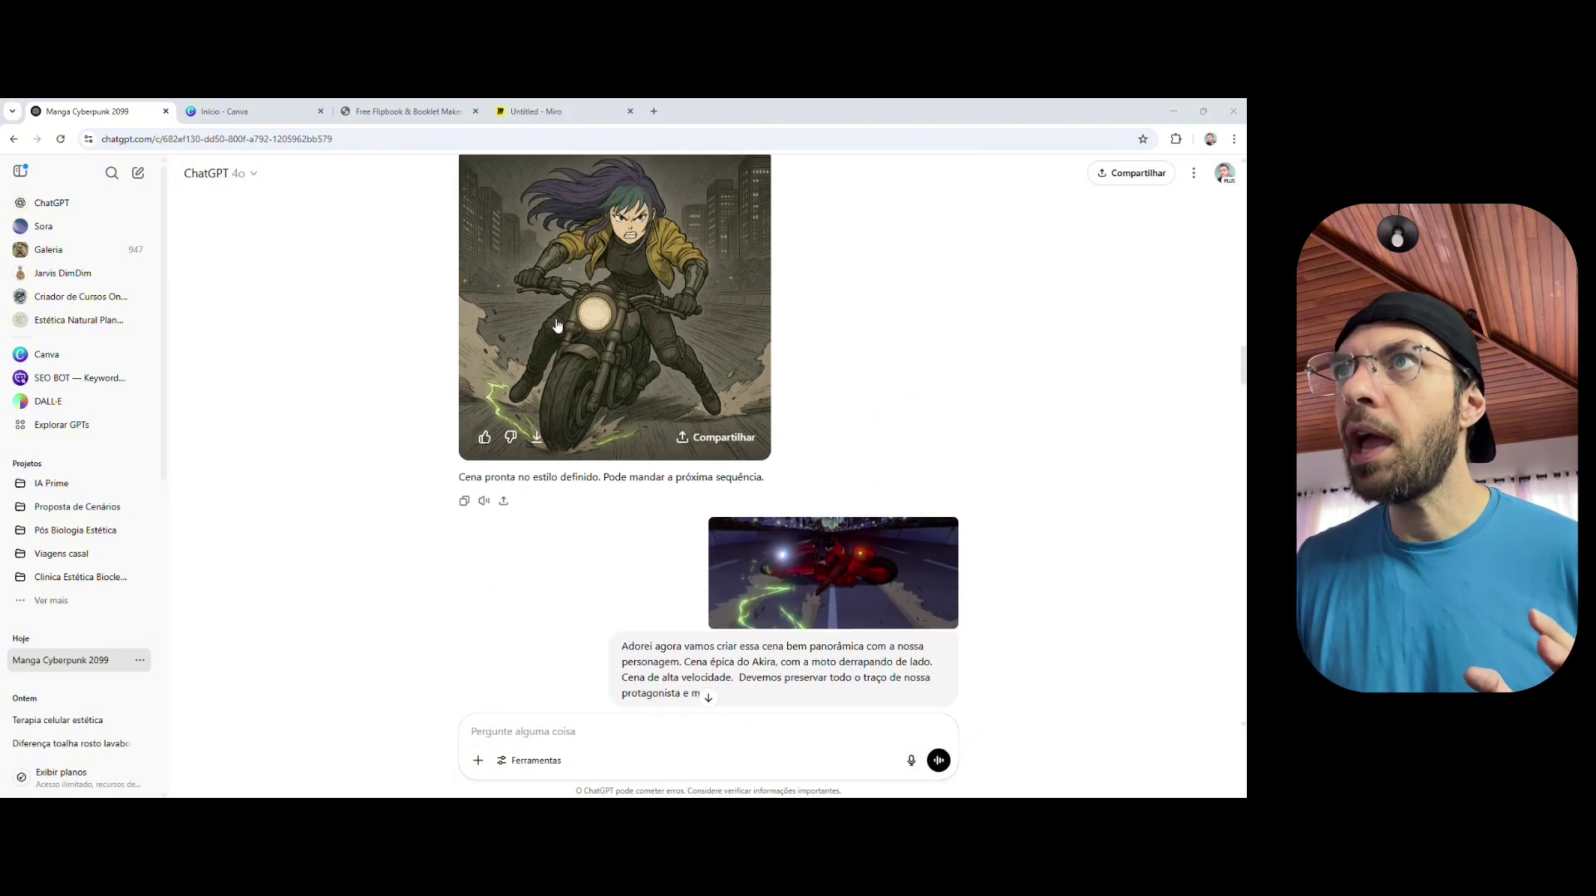
{"action": "scroll", "coordinate": [707, 465], "scroll_direction": "down", "scroll_amount": 2}
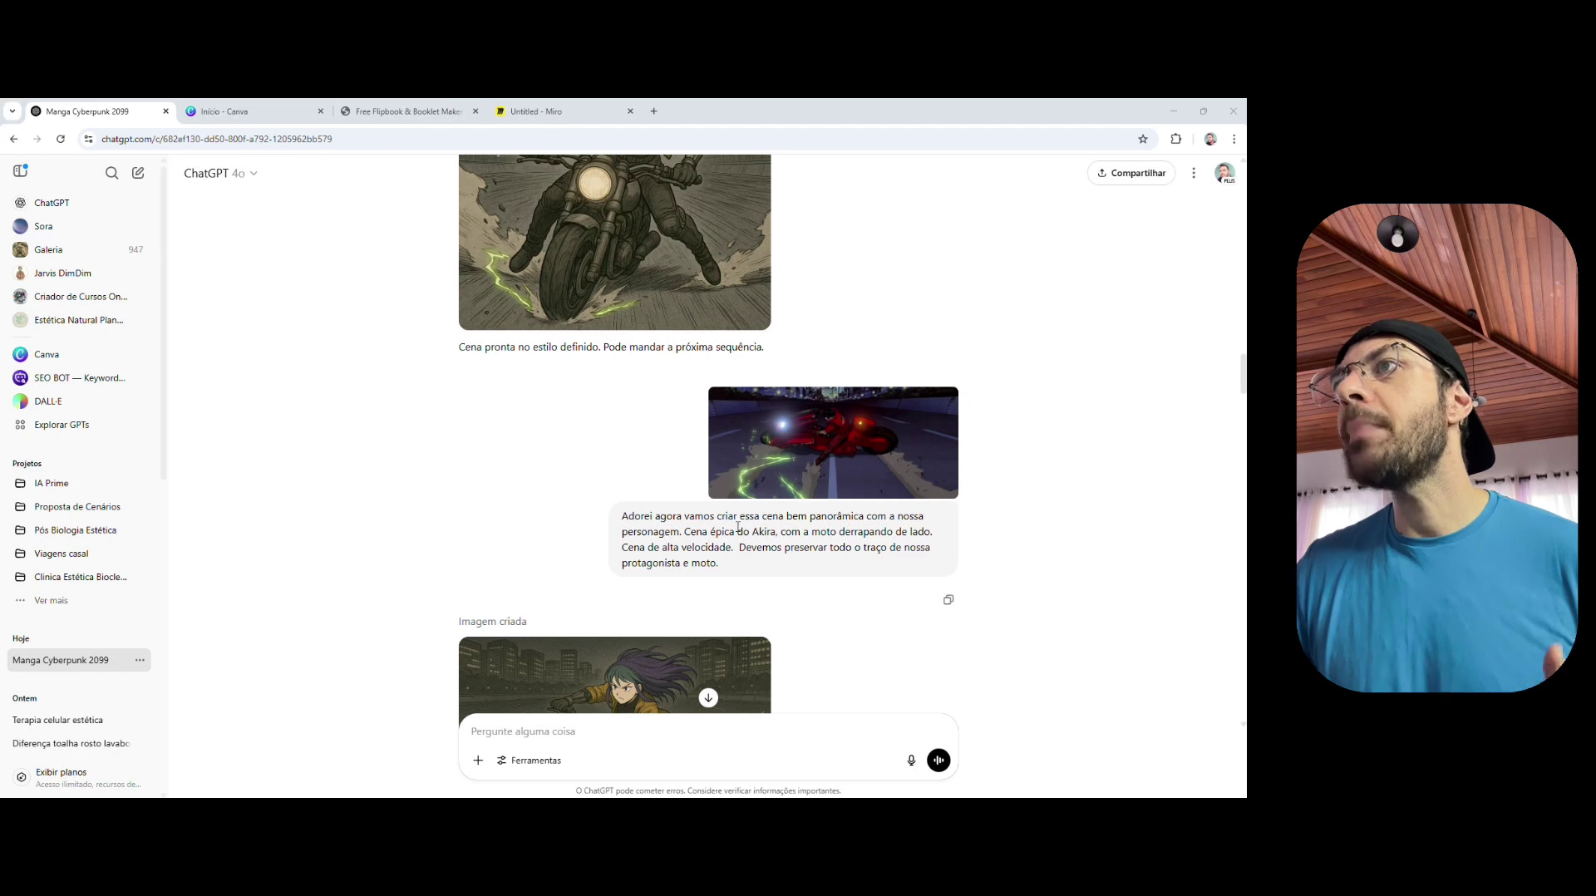
{"action": "left_click_drag", "start_coordinate": [746, 521], "coordinate": [810, 519]}
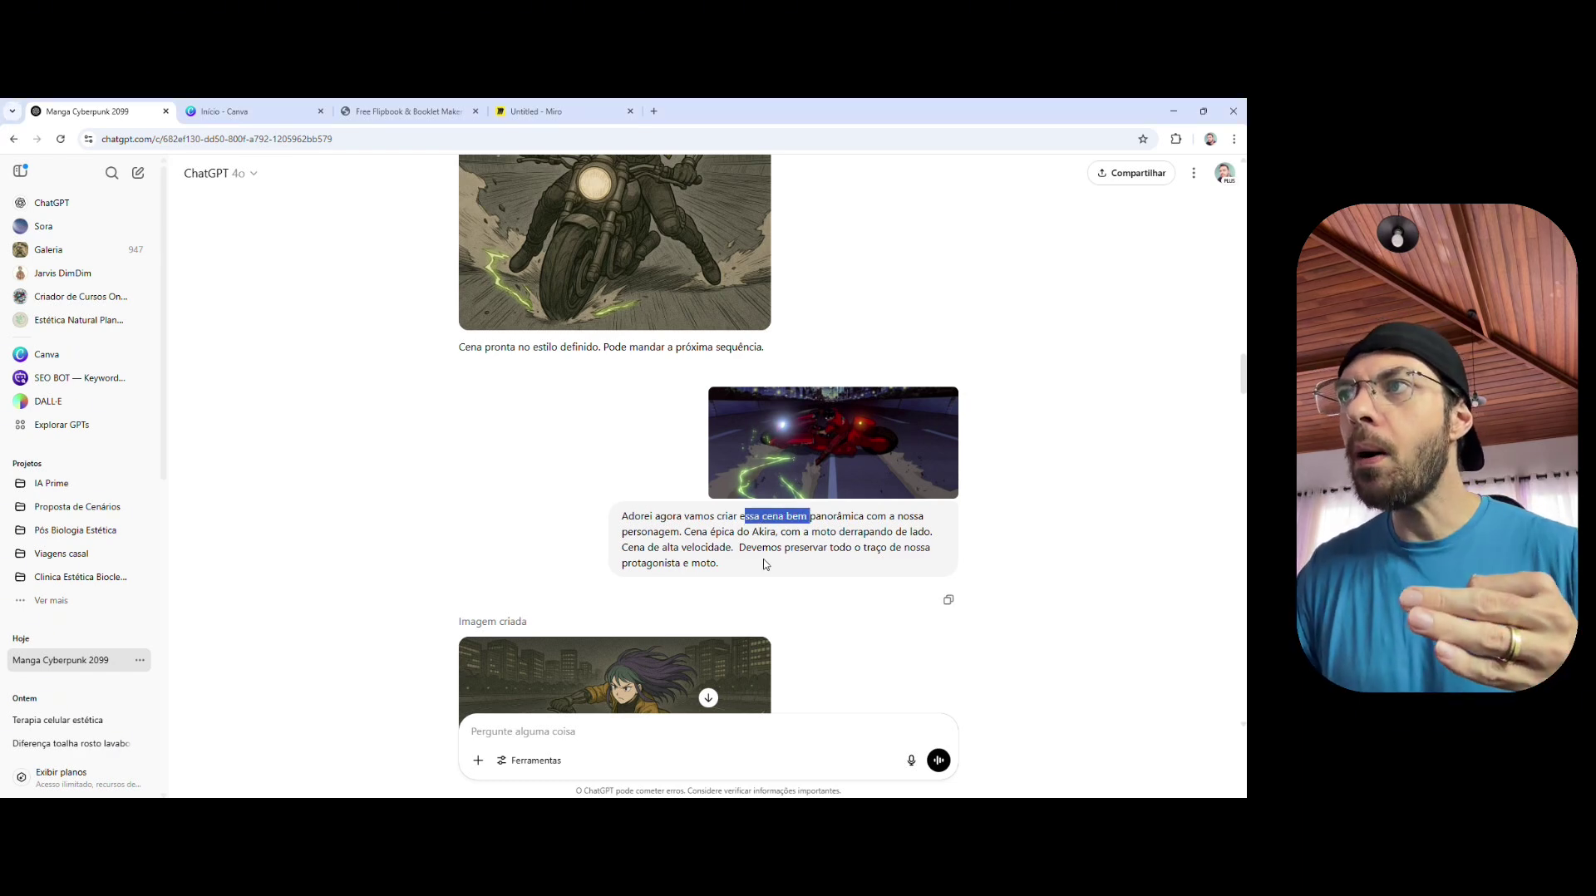
{"action": "left_click", "coordinate": [708, 533]}
{"action": "left_click_drag", "start_coordinate": [708, 532], "coordinate": [780, 546]}
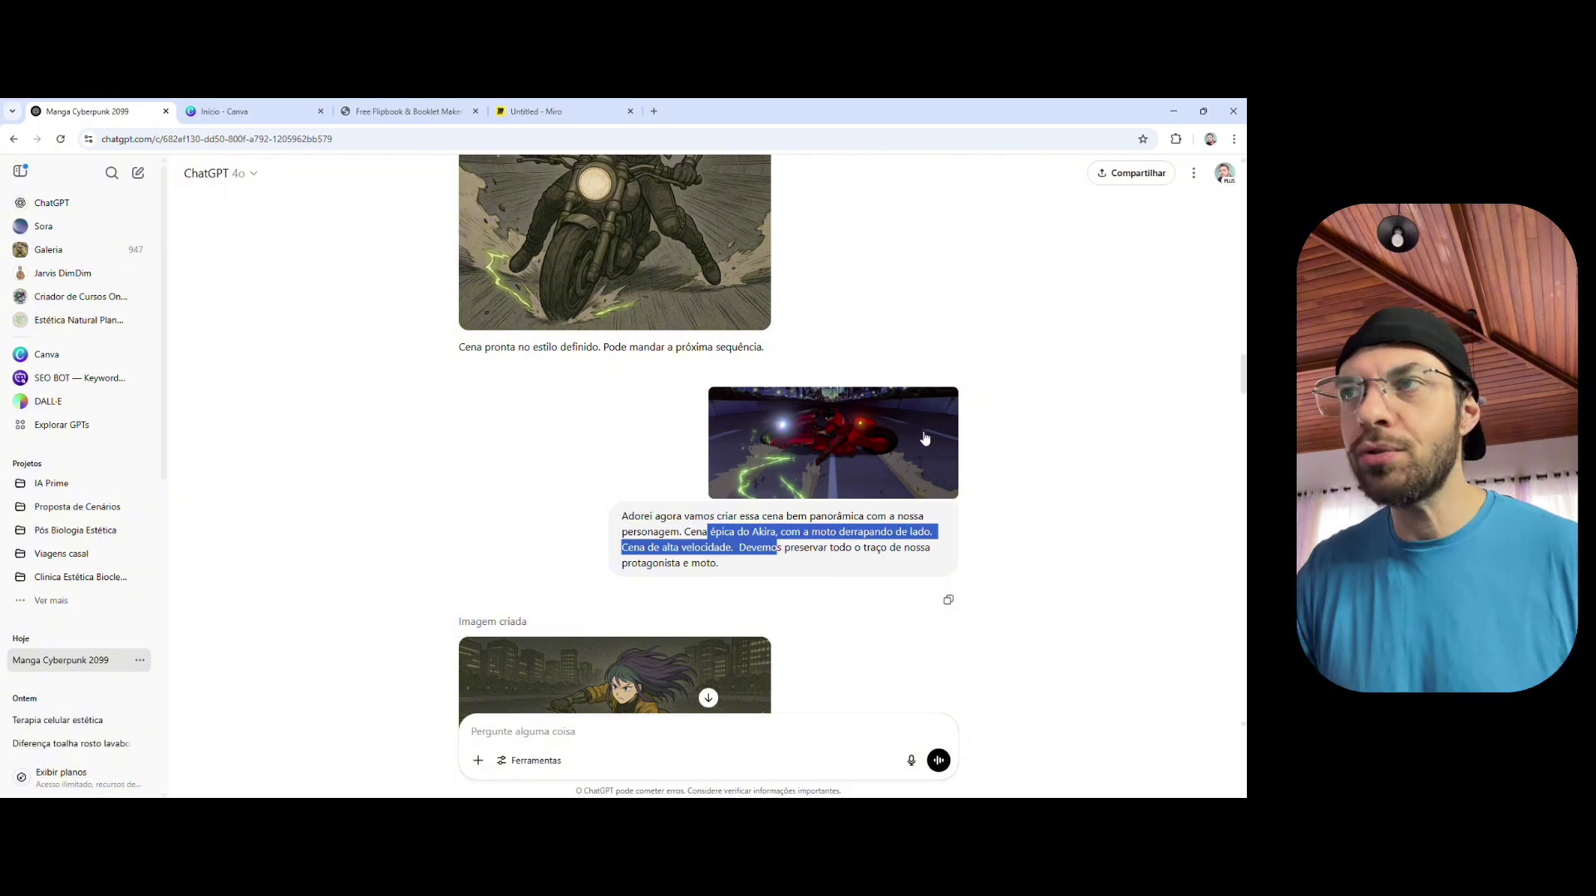
Step: View the generated panoramic image of the protagonist skidding sideways at full size, and return to the conversation
{"action": "scroll", "coordinate": [881, 464], "scroll_direction": "down", "scroll_amount": 1}
{"action": "scroll", "coordinate": [878, 453], "scroll_direction": "down", "scroll_amount": 2}
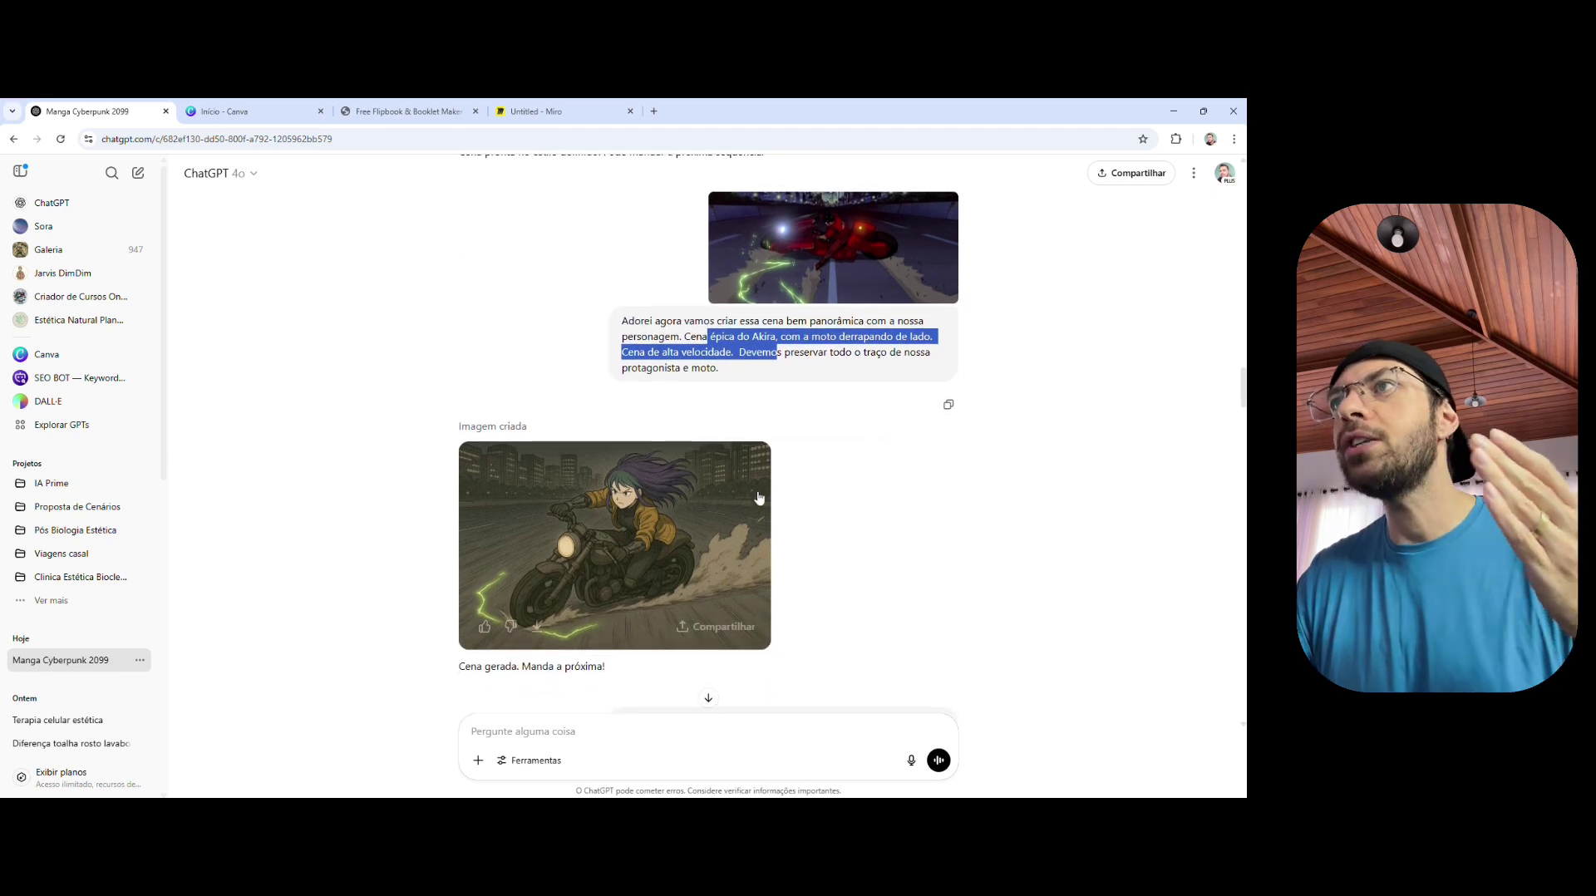
{"action": "left_click", "coordinate": [657, 521]}
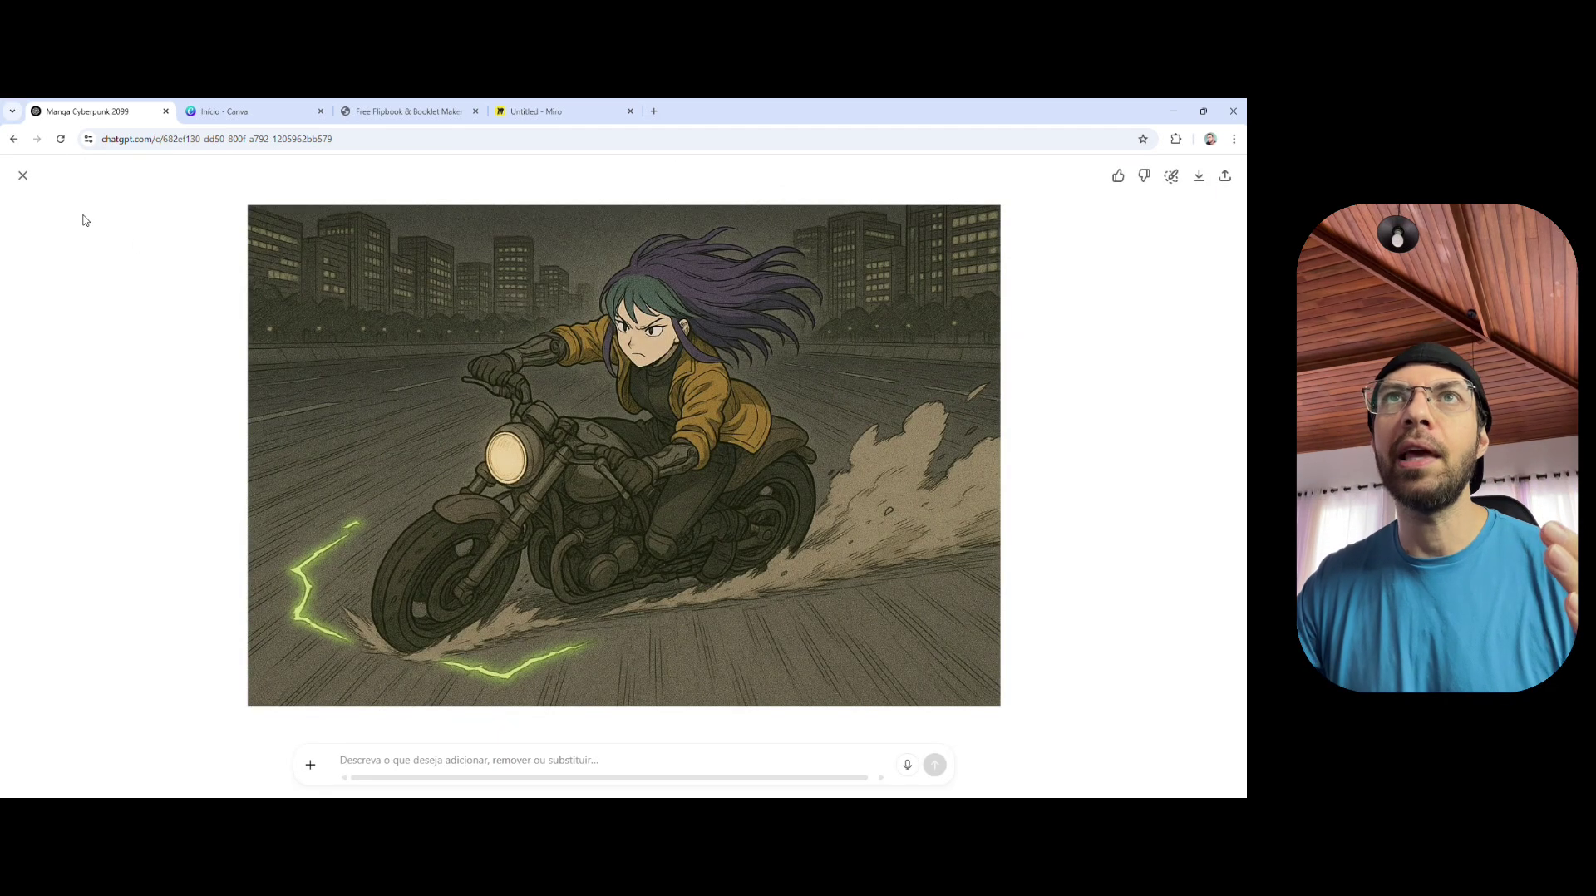
{"action": "left_click", "coordinate": [23, 177]}
Step: Examine the prompt for the protagonist leaping off her skidding motorcycle before the police, and view its first image at full size
{"action": "scroll", "coordinate": [819, 442], "scroll_direction": "down", "scroll_amount": 5}
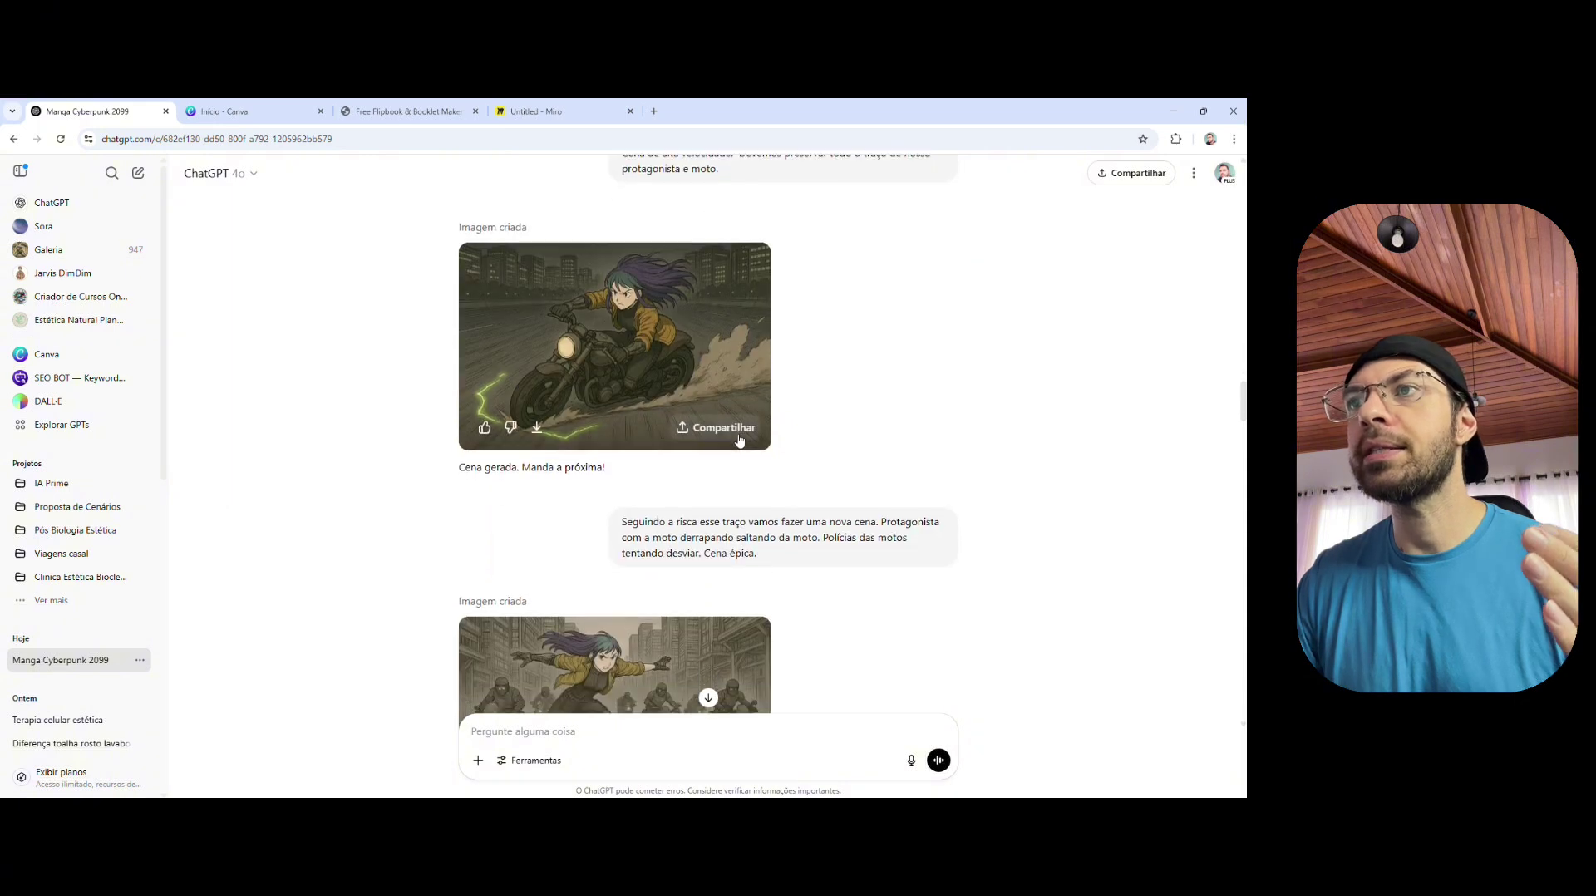
{"action": "scroll", "coordinate": [782, 449], "scroll_direction": "down", "scroll_amount": 1}
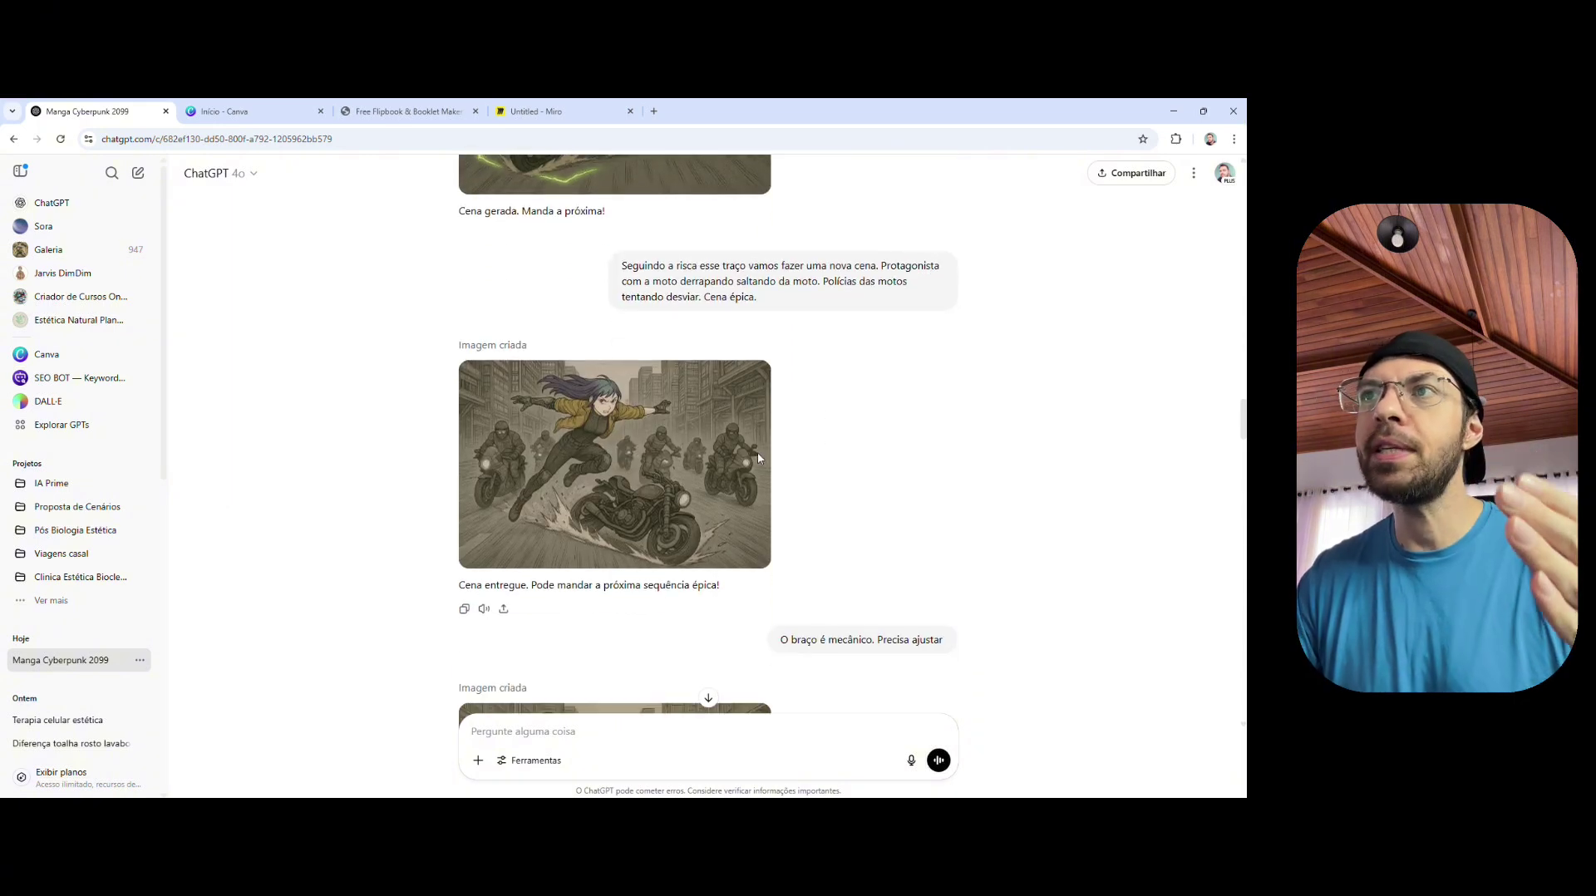
{"action": "scroll", "coordinate": [628, 437], "scroll_direction": "down", "scroll_amount": 3}
{"action": "scroll", "coordinate": [607, 432], "scroll_direction": "down", "scroll_amount": 3}
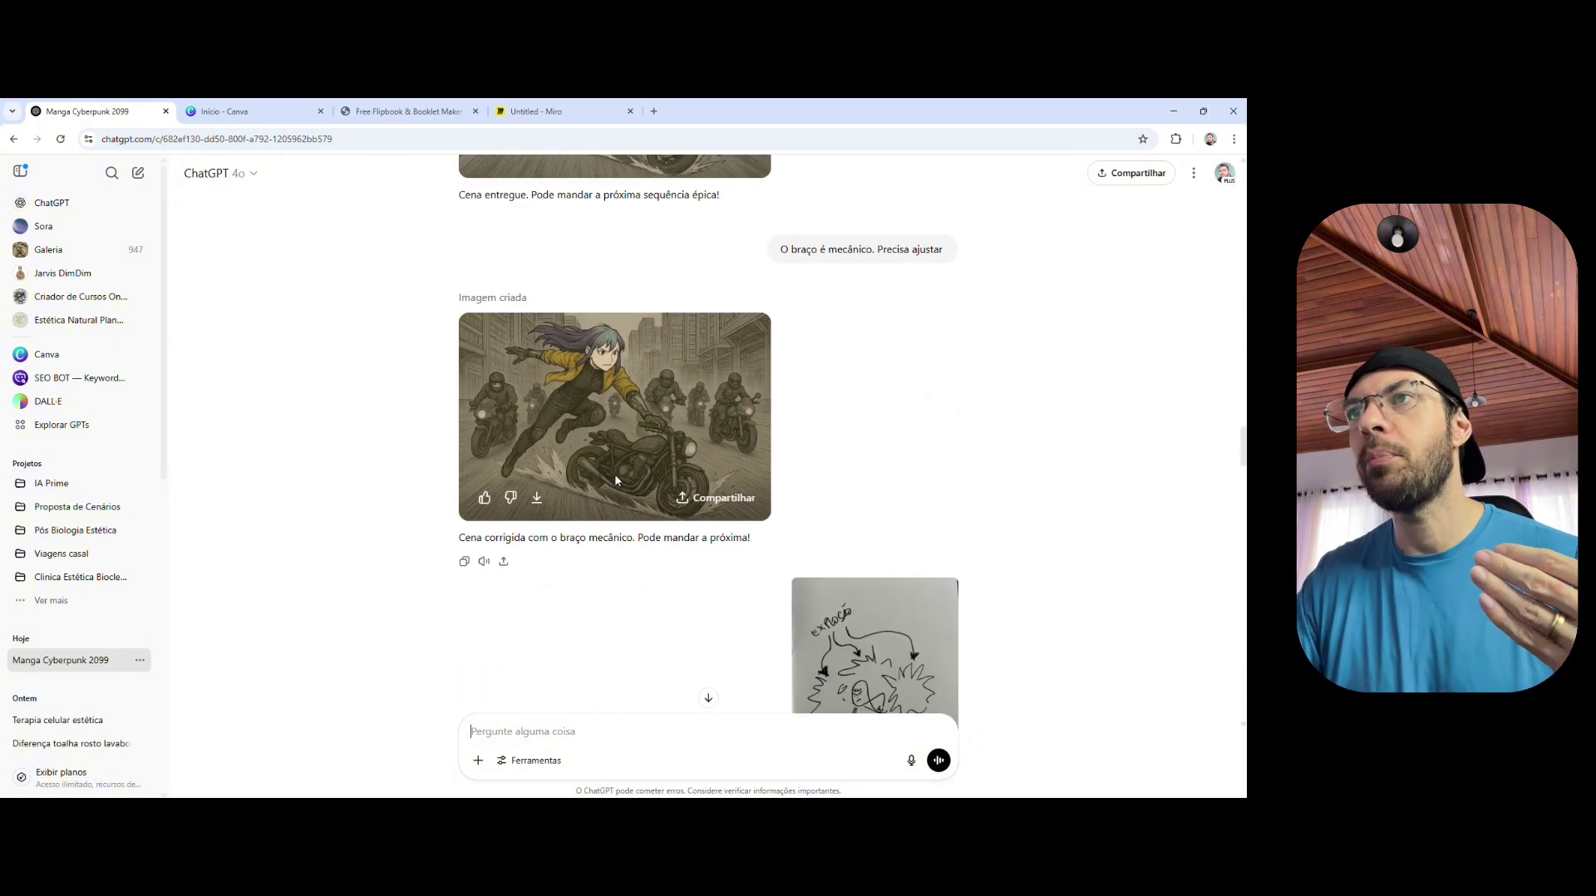
{"action": "scroll", "coordinate": [625, 374], "scroll_direction": "up", "scroll_amount": 3}
{"action": "scroll", "coordinate": [629, 264], "scroll_direction": "up", "scroll_amount": 1}
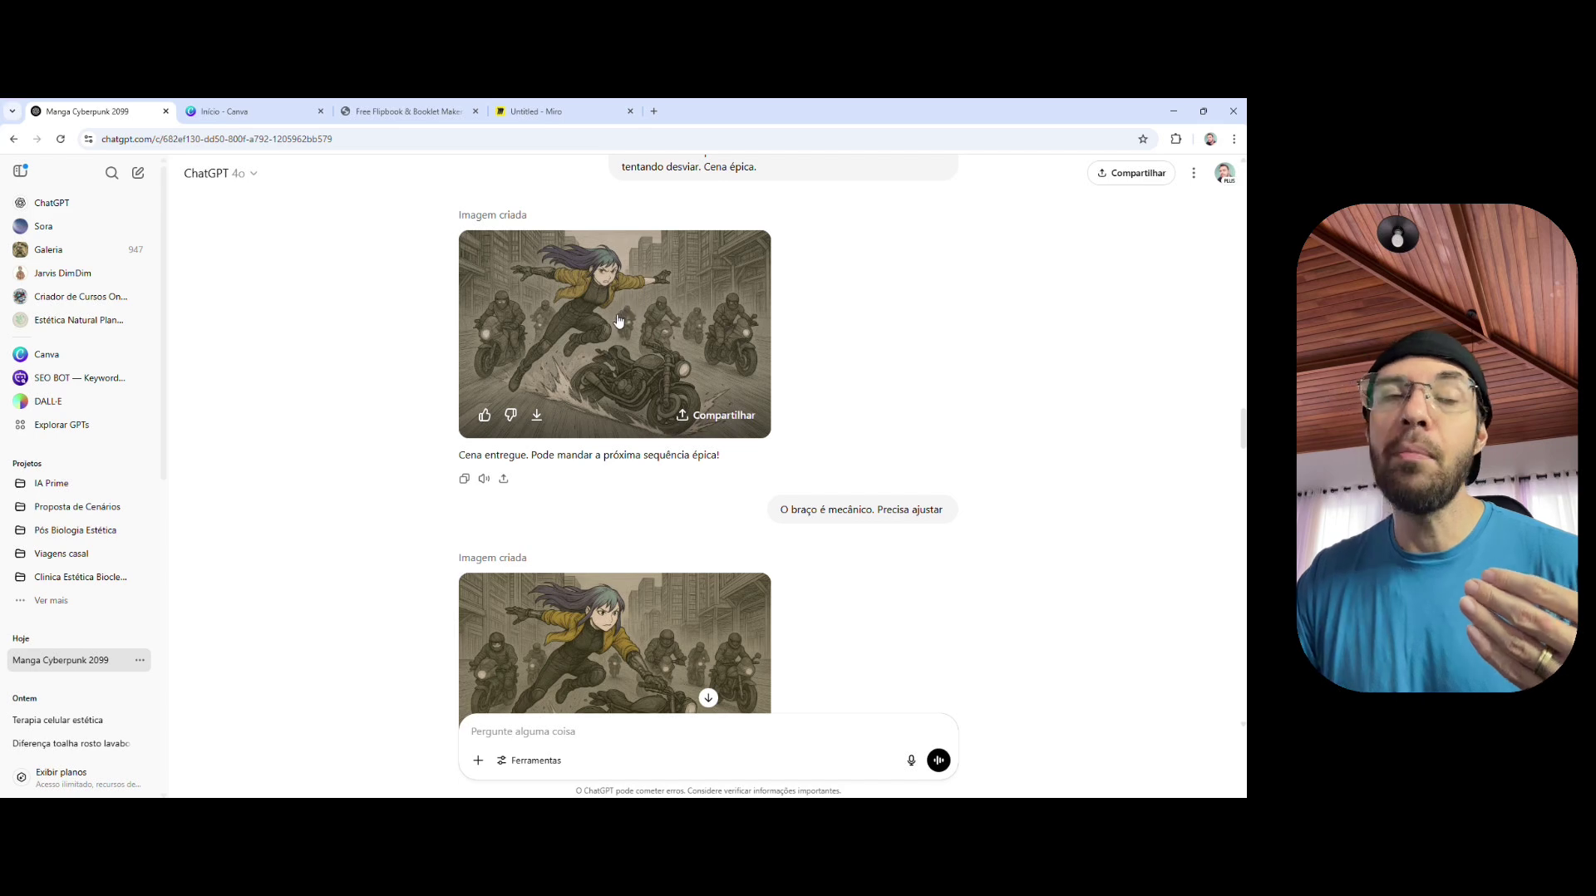
{"action": "left_click", "coordinate": [619, 321]}
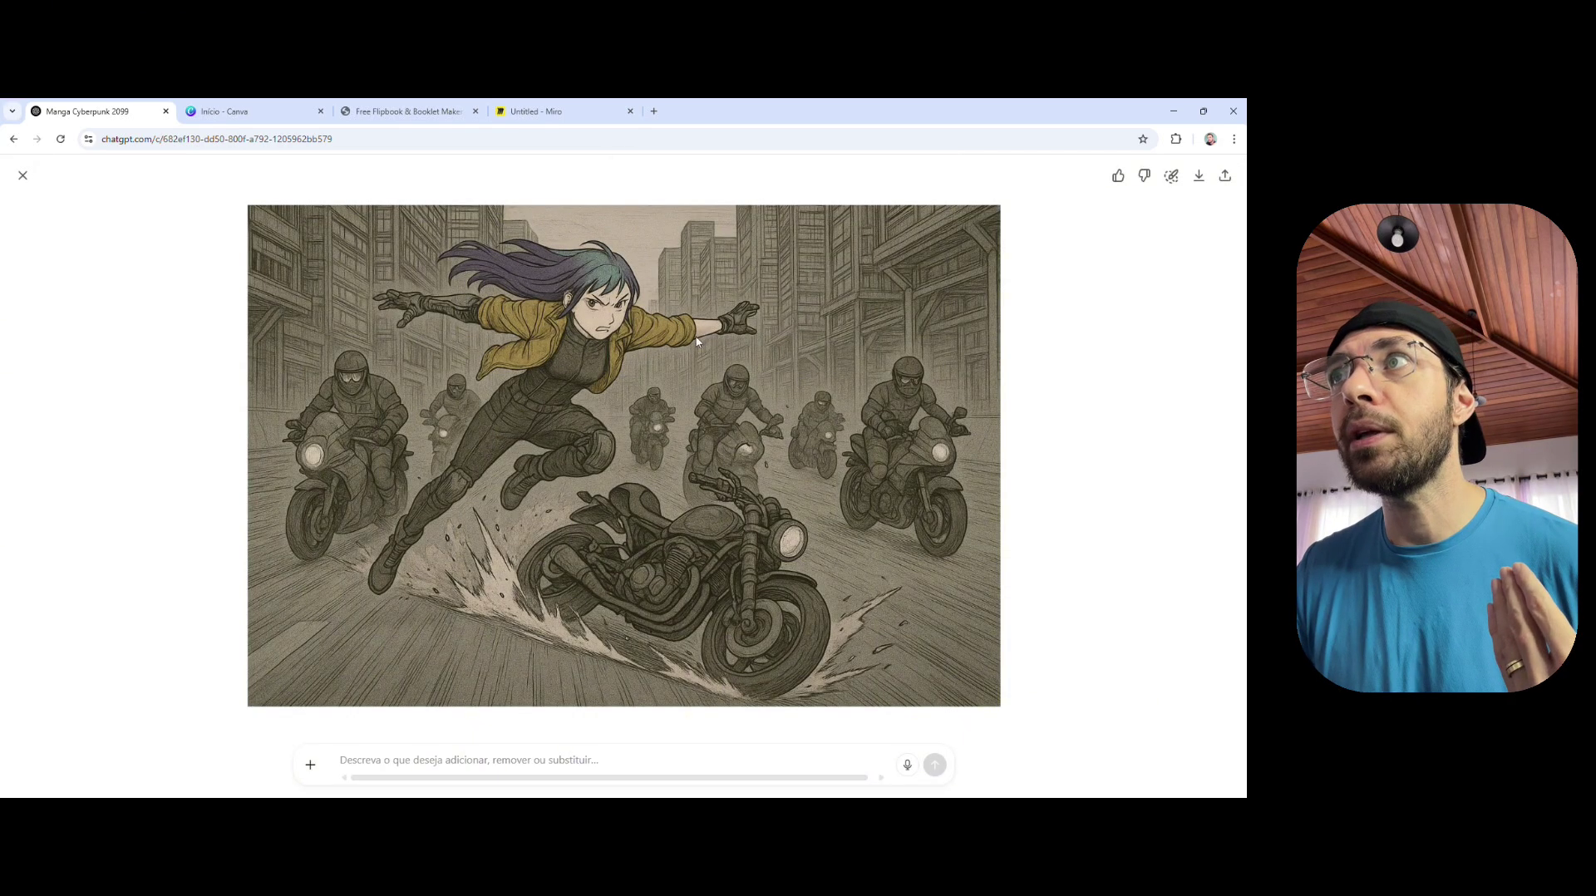
{"action": "left_click", "coordinate": [23, 175]}
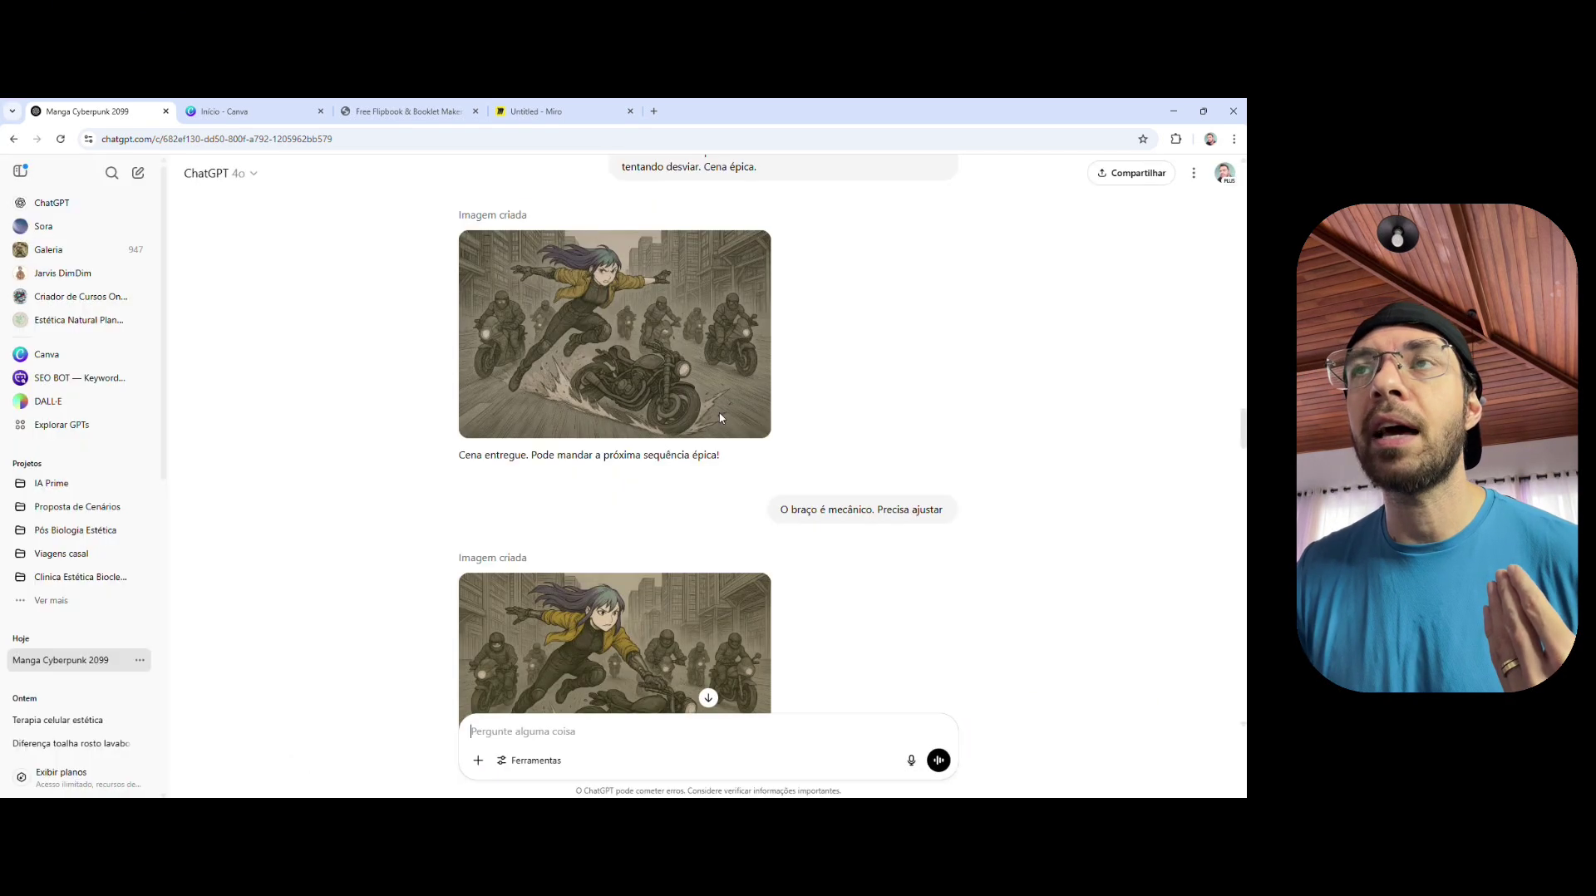
Step: Examine the follow-up prompt "O braço é mecânico. Precisa ajustar" together with the corrected leap image
{"action": "scroll", "coordinate": [636, 572], "scroll_direction": "down", "scroll_amount": 2}
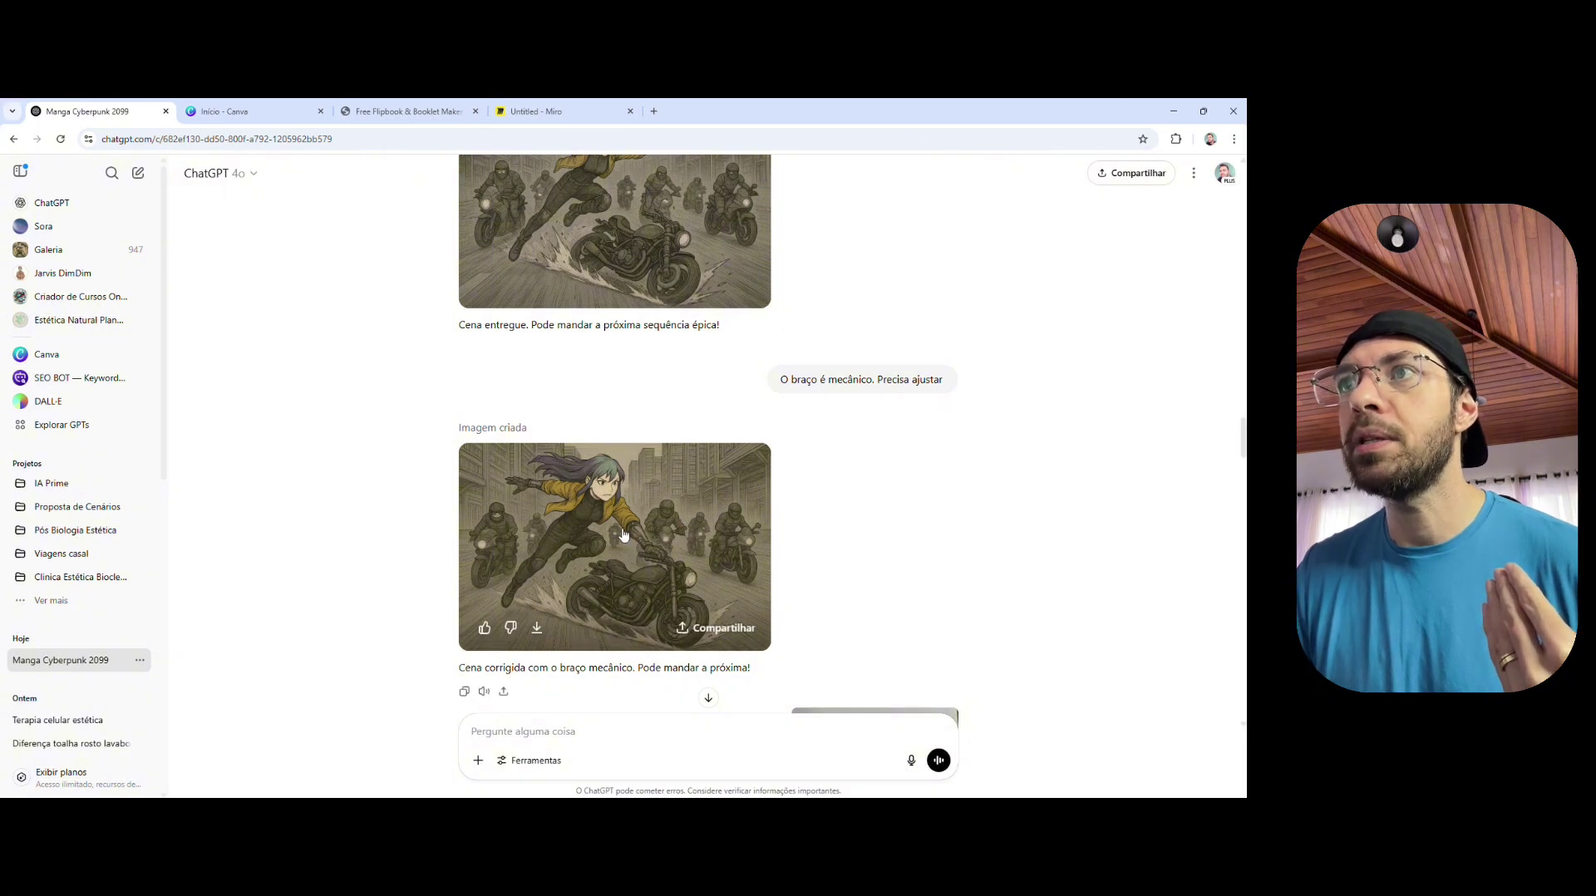
{"action": "scroll", "coordinate": [687, 421], "scroll_direction": "down", "scroll_amount": 2}
{"action": "scroll", "coordinate": [686, 422], "scroll_direction": "down", "scroll_amount": 1}
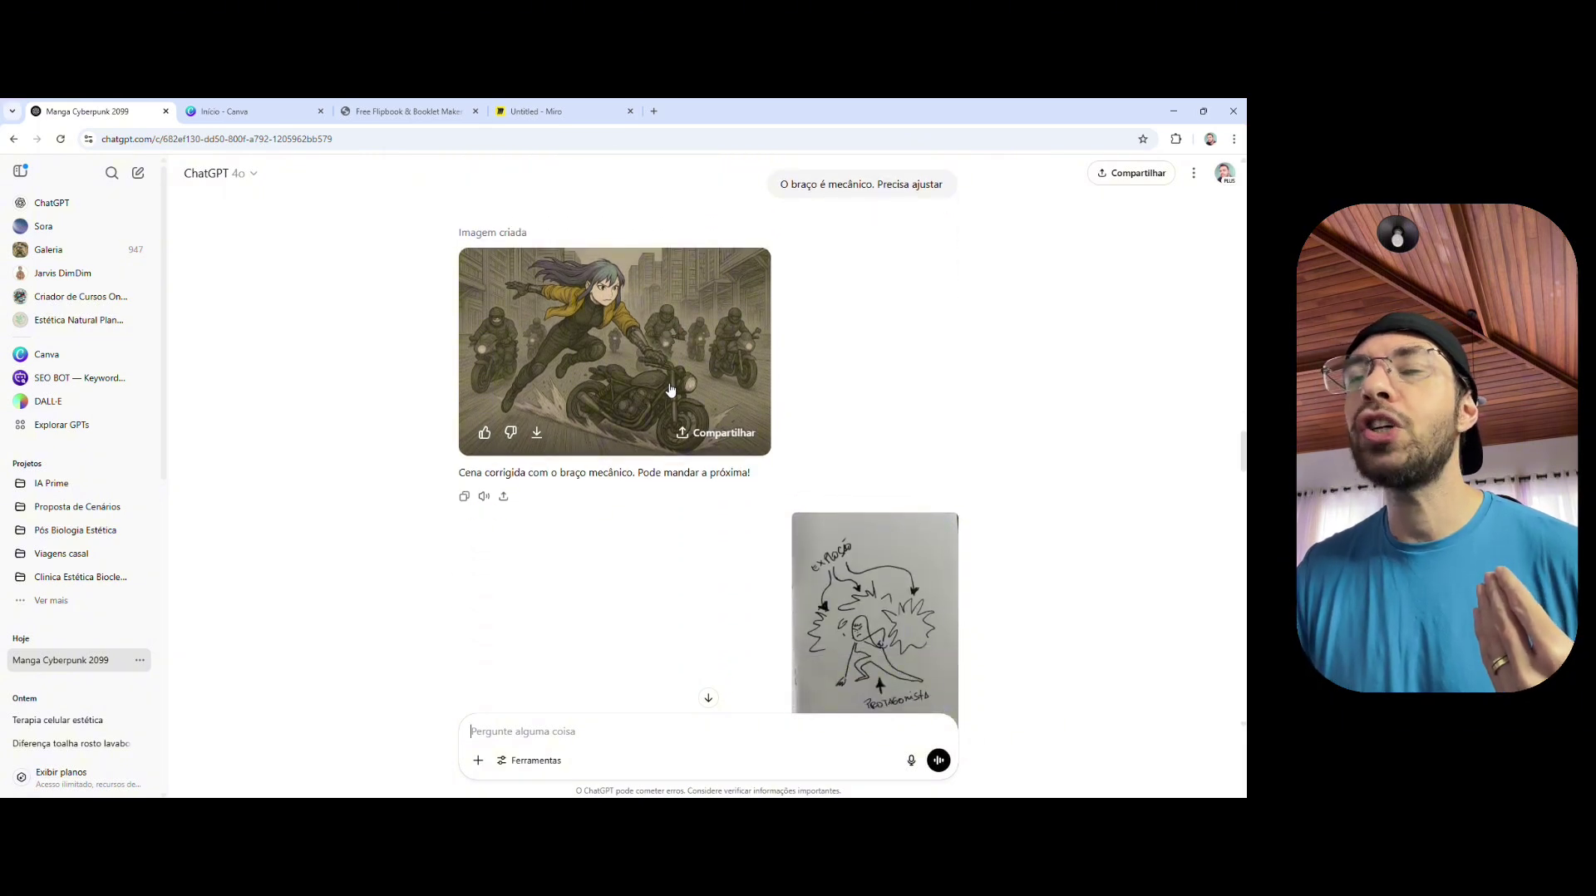
{"action": "scroll", "coordinate": [670, 389], "scroll_direction": "up", "scroll_amount": 1}
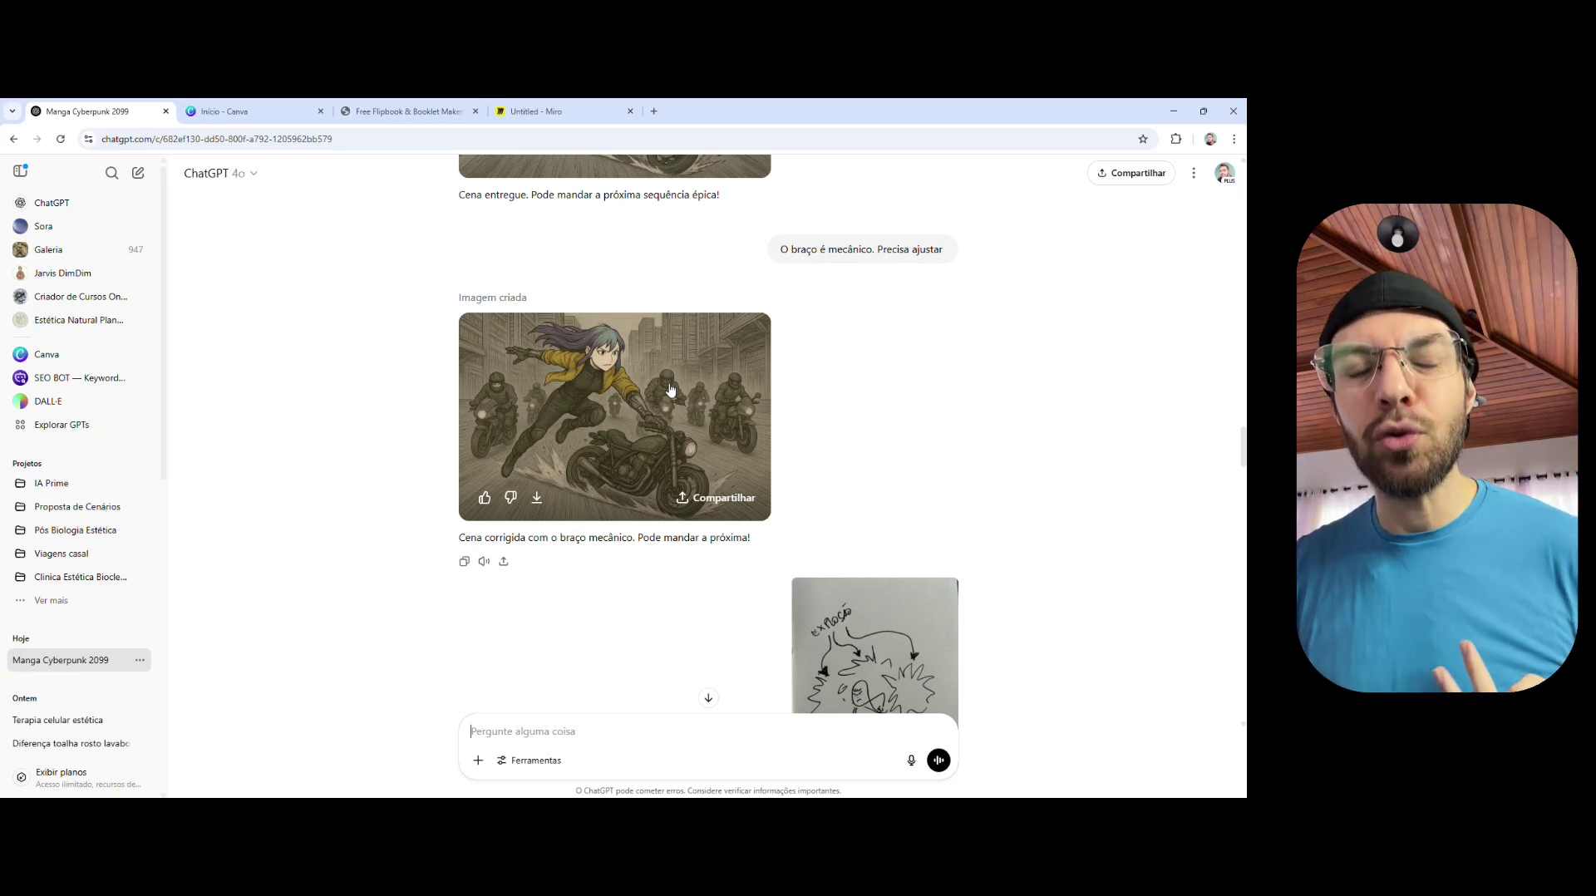
Step: Enlarge the hand-drawn explosion sketch attached as a reference, and read the prompt that asks for an epic scene based on it
{"action": "scroll", "coordinate": [670, 389], "scroll_direction": "down", "scroll_amount": 2}
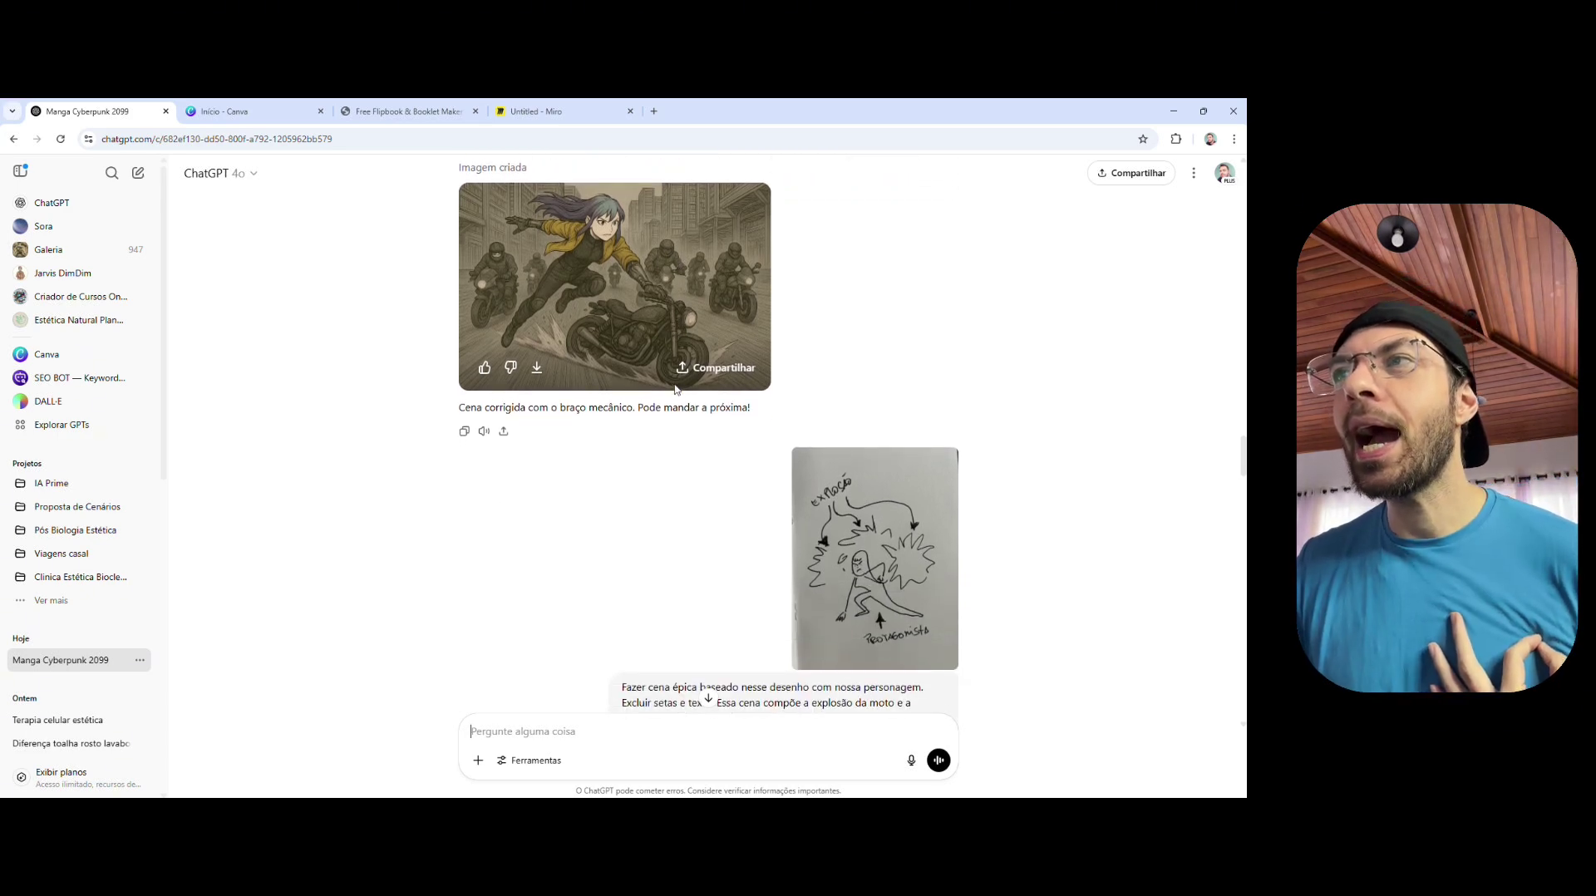
{"action": "scroll", "coordinate": [676, 388], "scroll_direction": "down", "scroll_amount": 1}
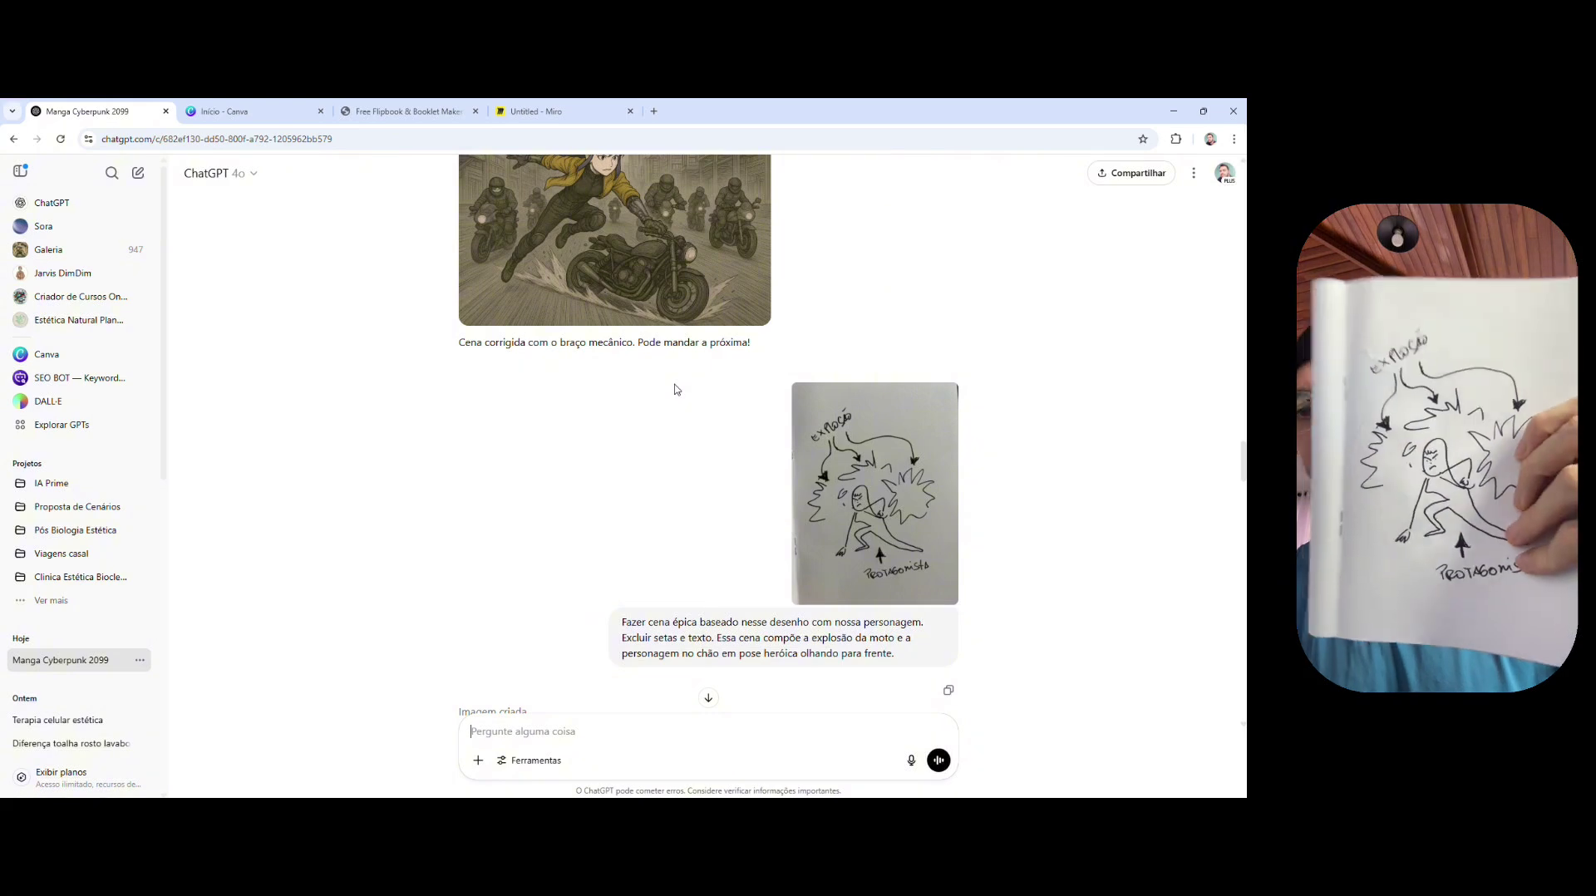
{"action": "left_click", "coordinate": [907, 489]}
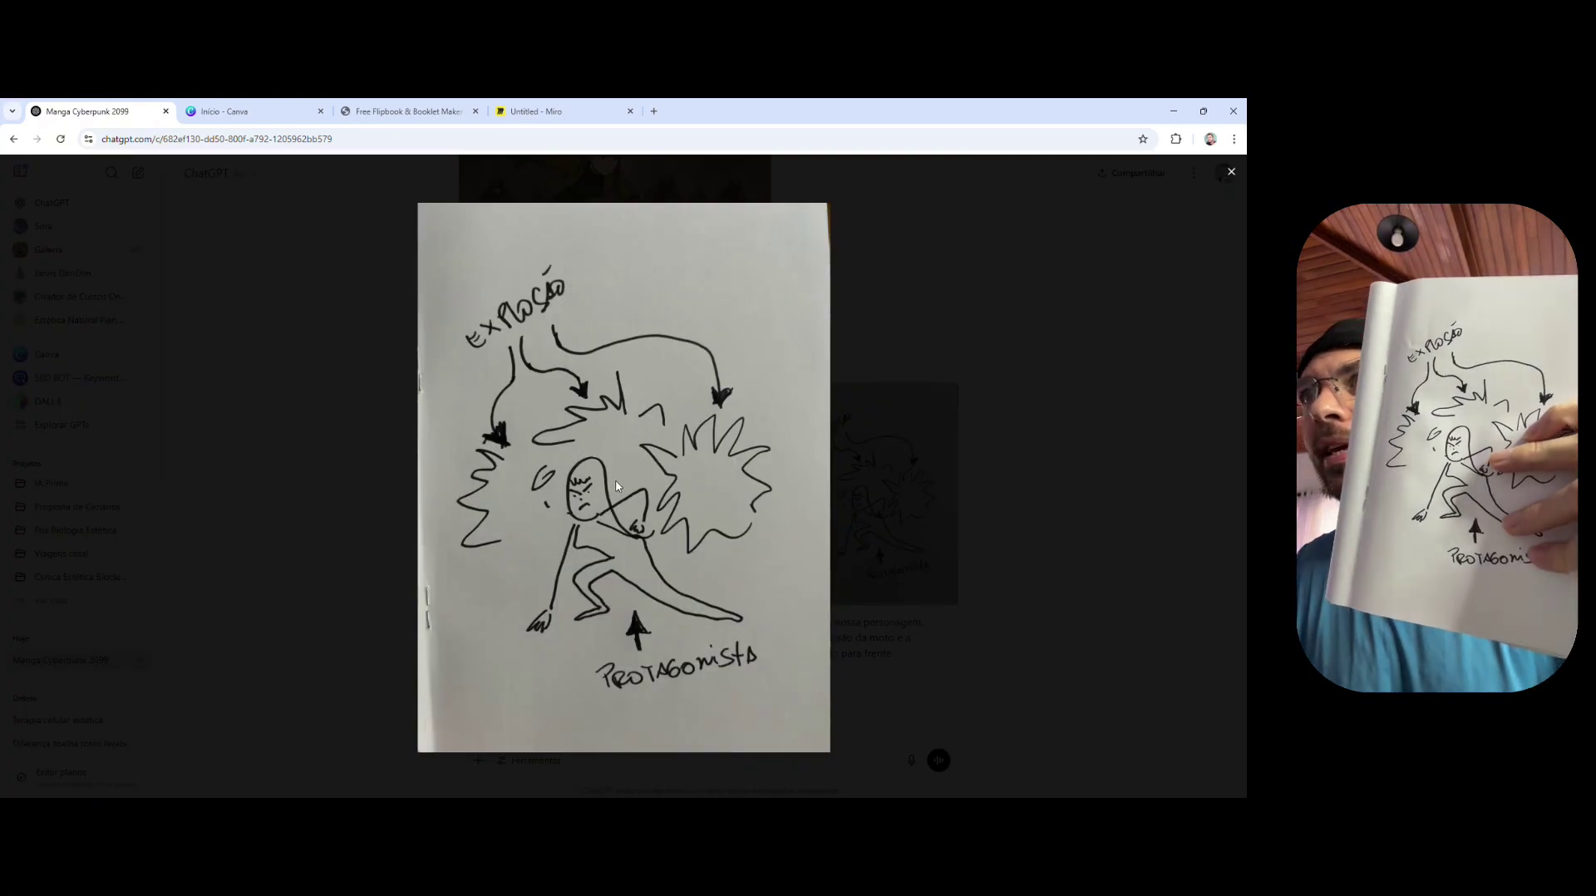
{"action": "left_click", "coordinate": [1231, 172]}
{"action": "scroll", "coordinate": [730, 442], "scroll_direction": "down", "scroll_amount": 2}
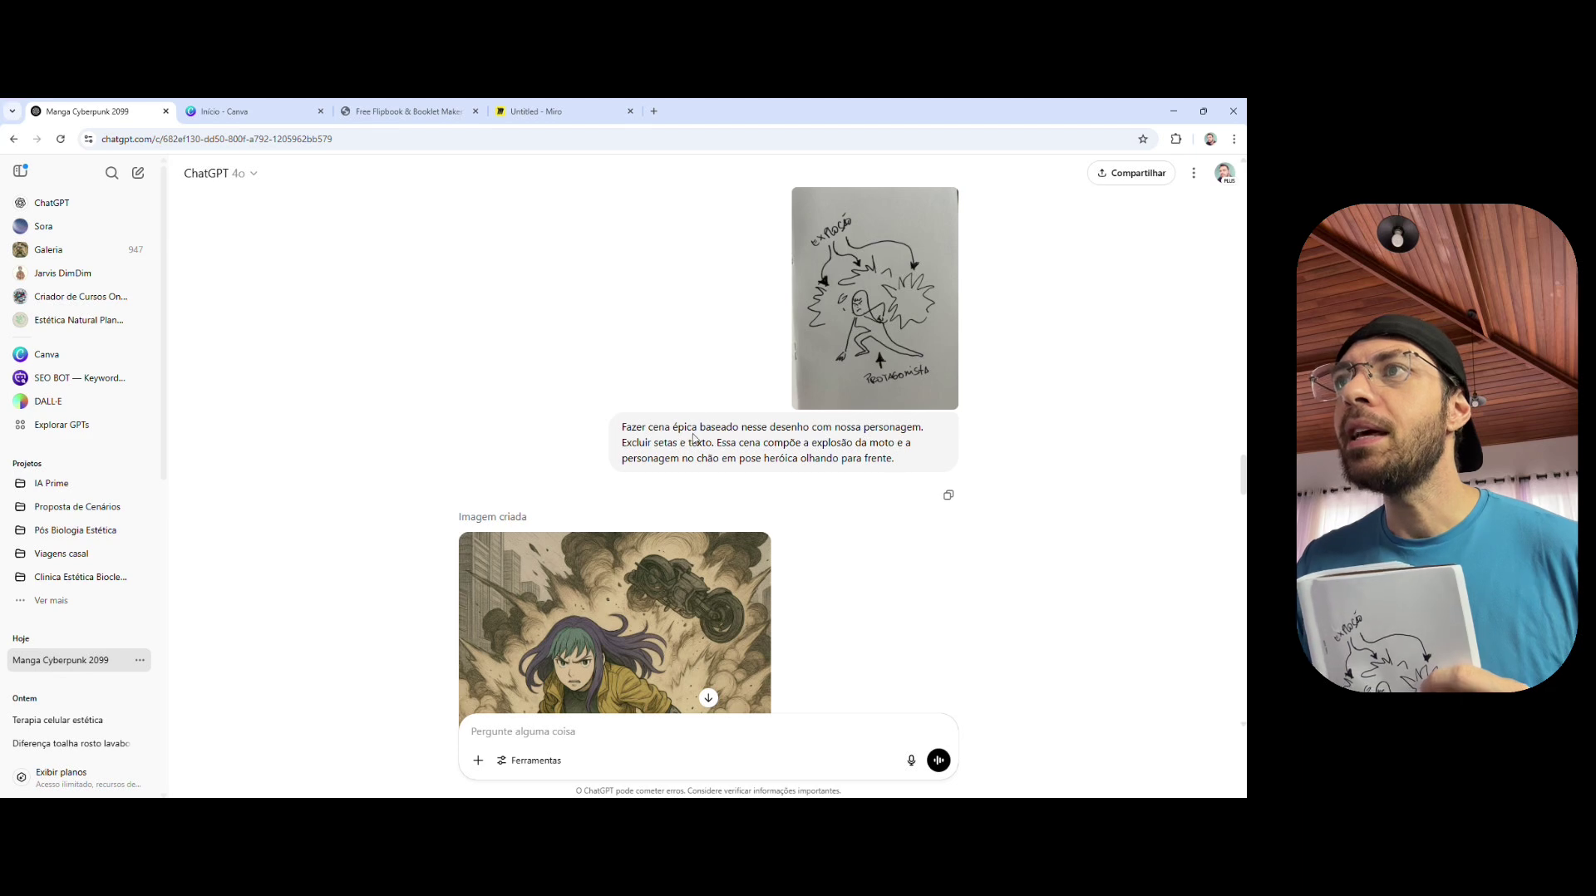
Step: Compare the explosion sketch with the image generated from it, viewing the protagonist's heroic pose at full size before returning to the conversation
{"action": "scroll", "coordinate": [749, 449], "scroll_direction": "down", "scroll_amount": 2}
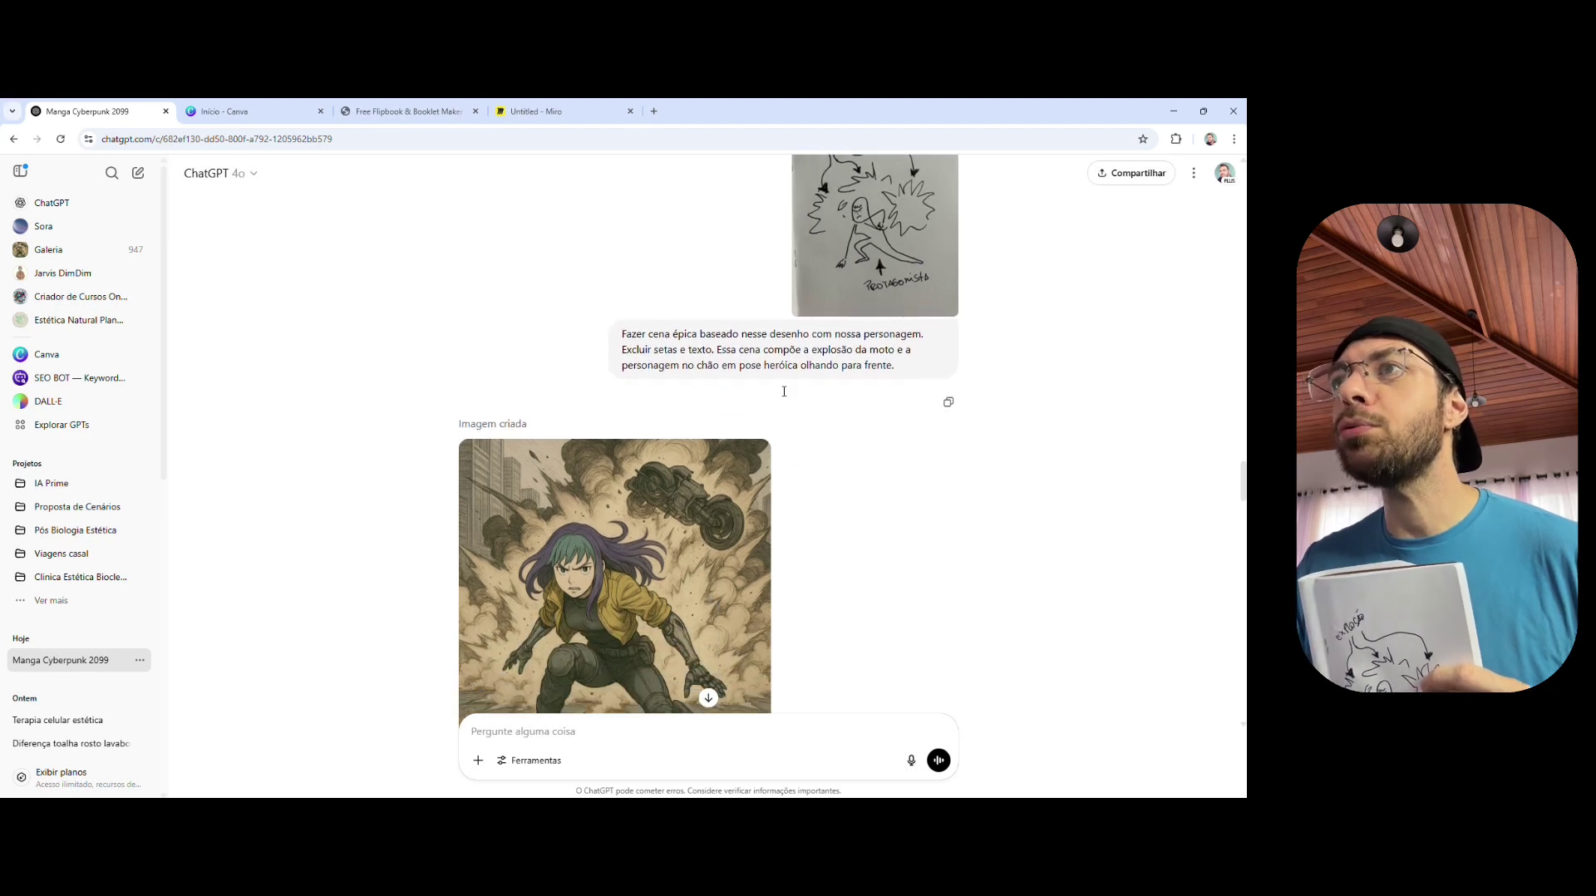
{"action": "scroll", "coordinate": [790, 374], "scroll_direction": "up", "scroll_amount": 2}
{"action": "scroll", "coordinate": [748, 432], "scroll_direction": "down", "scroll_amount": 2}
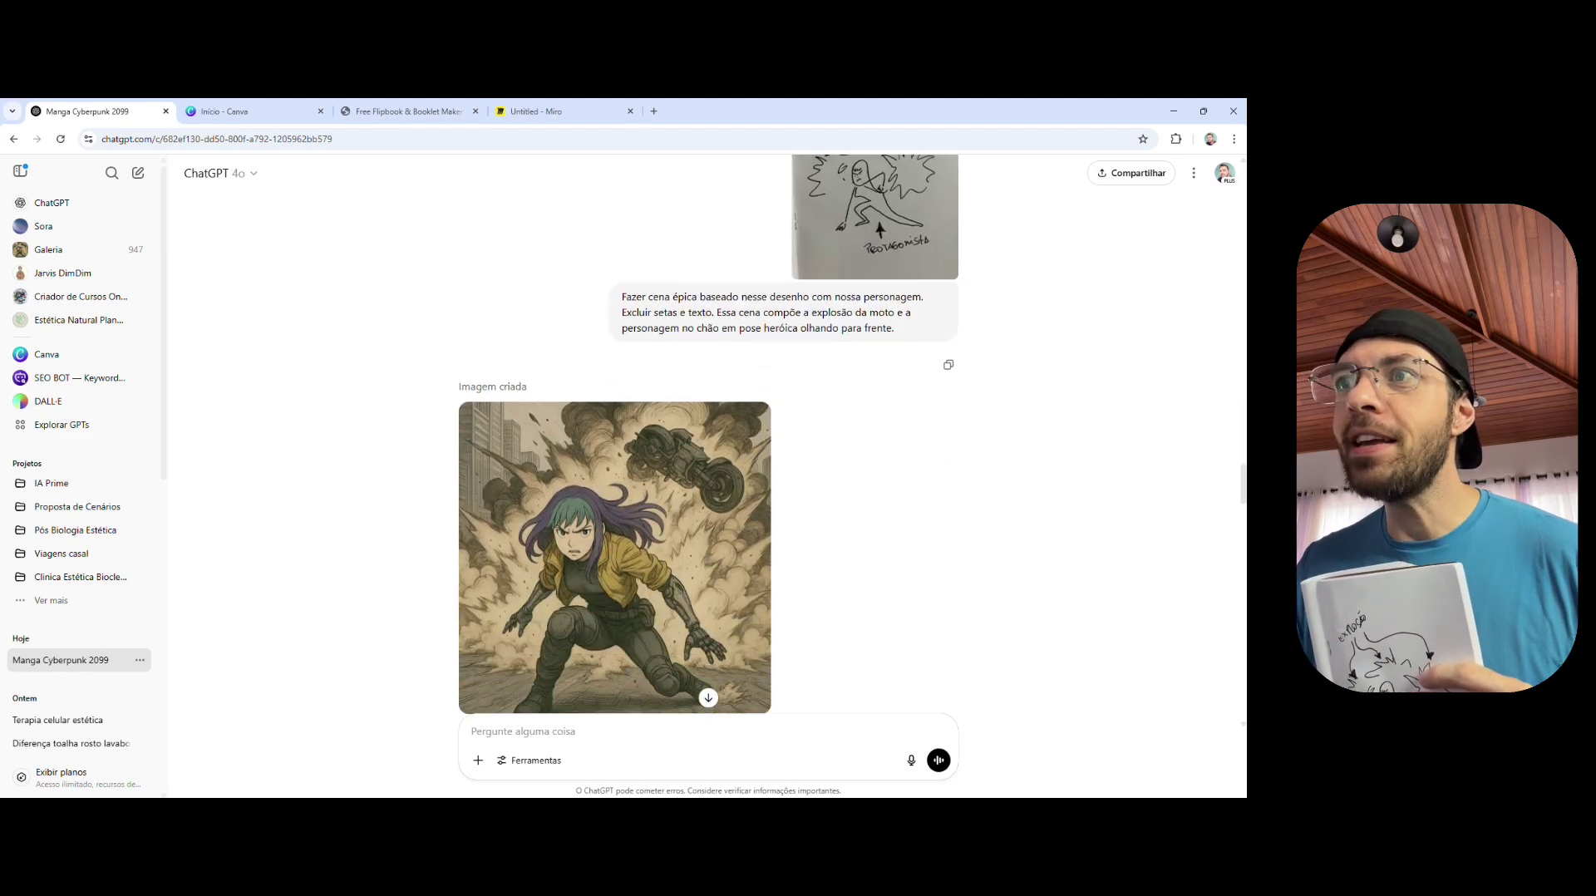
{"action": "scroll", "coordinate": [665, 542], "scroll_direction": "up", "scroll_amount": 1}
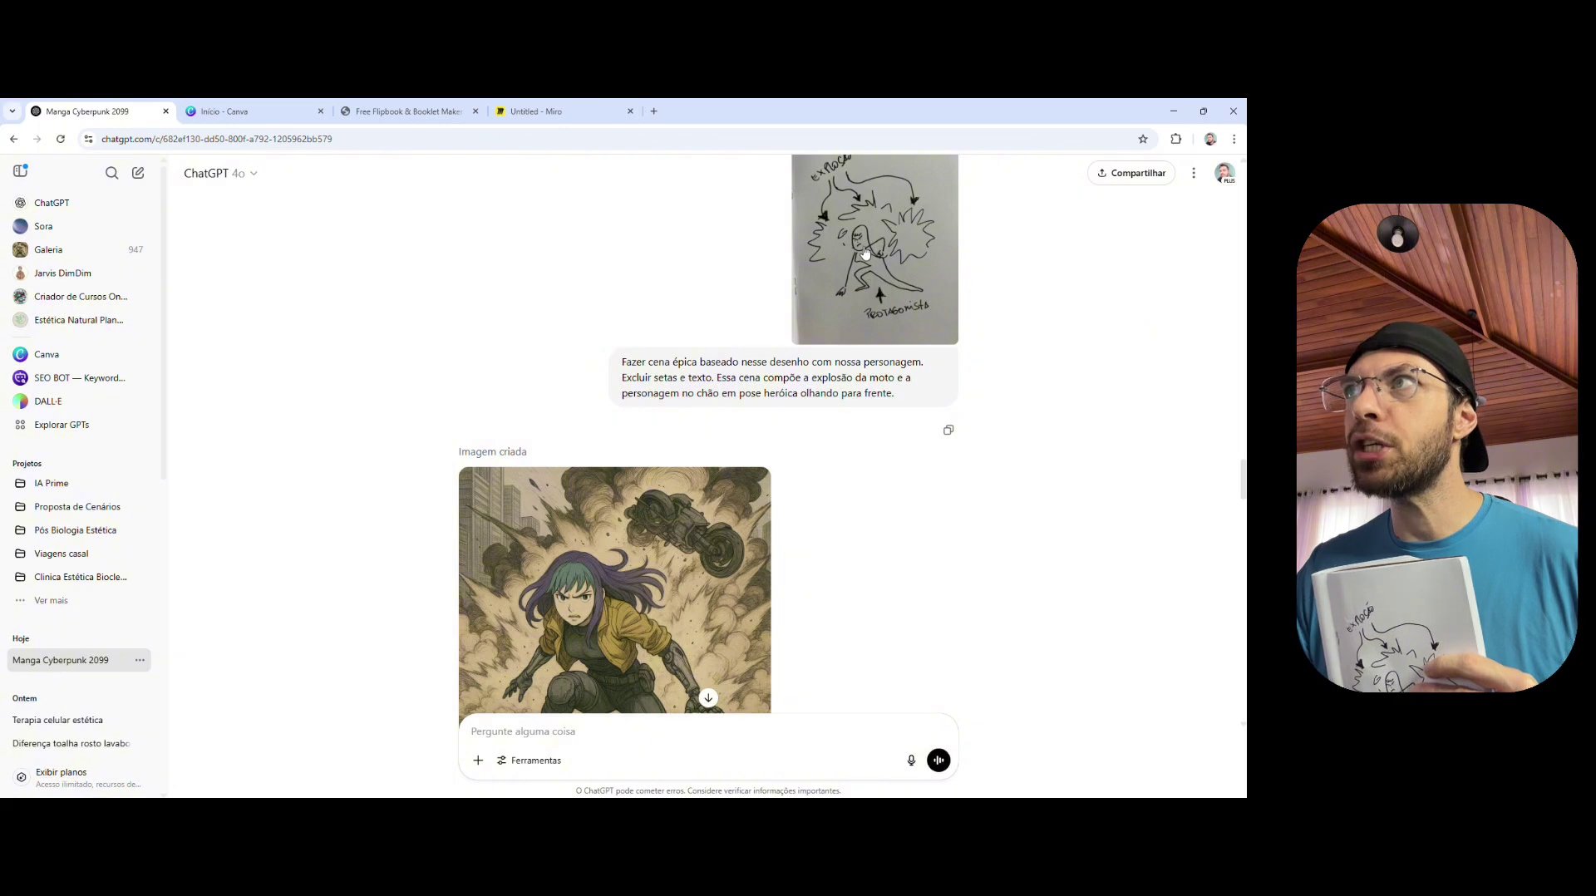
{"action": "left_click", "coordinate": [866, 253]}
{"action": "left_click", "coordinate": [190, 297]}
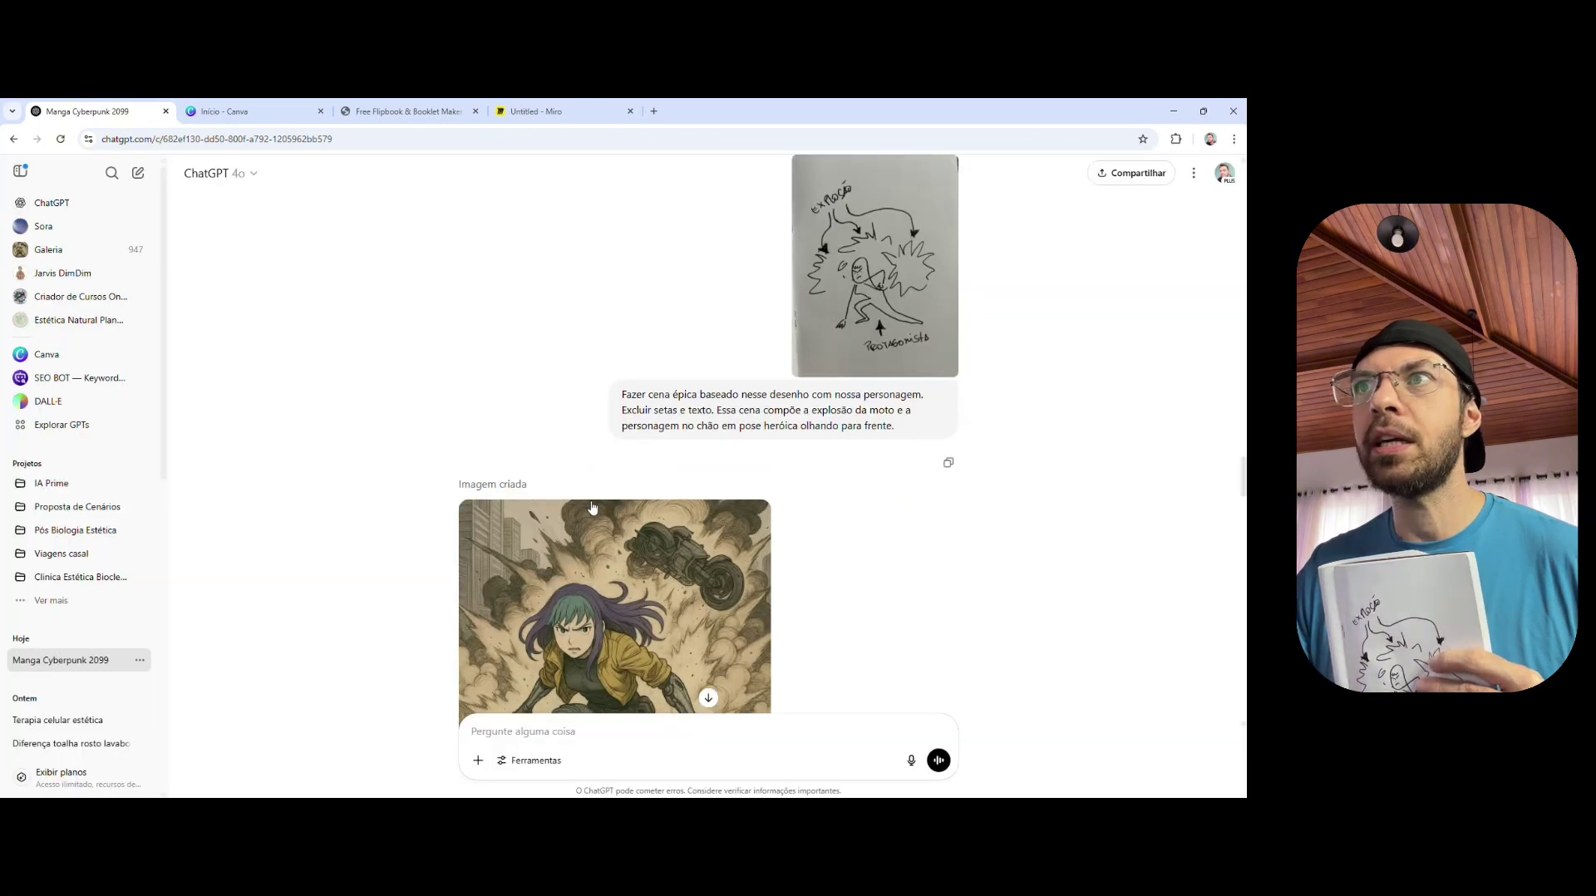
{"action": "scroll", "coordinate": [594, 507], "scroll_direction": "down", "scroll_amount": 3}
{"action": "left_click", "coordinate": [622, 453]}
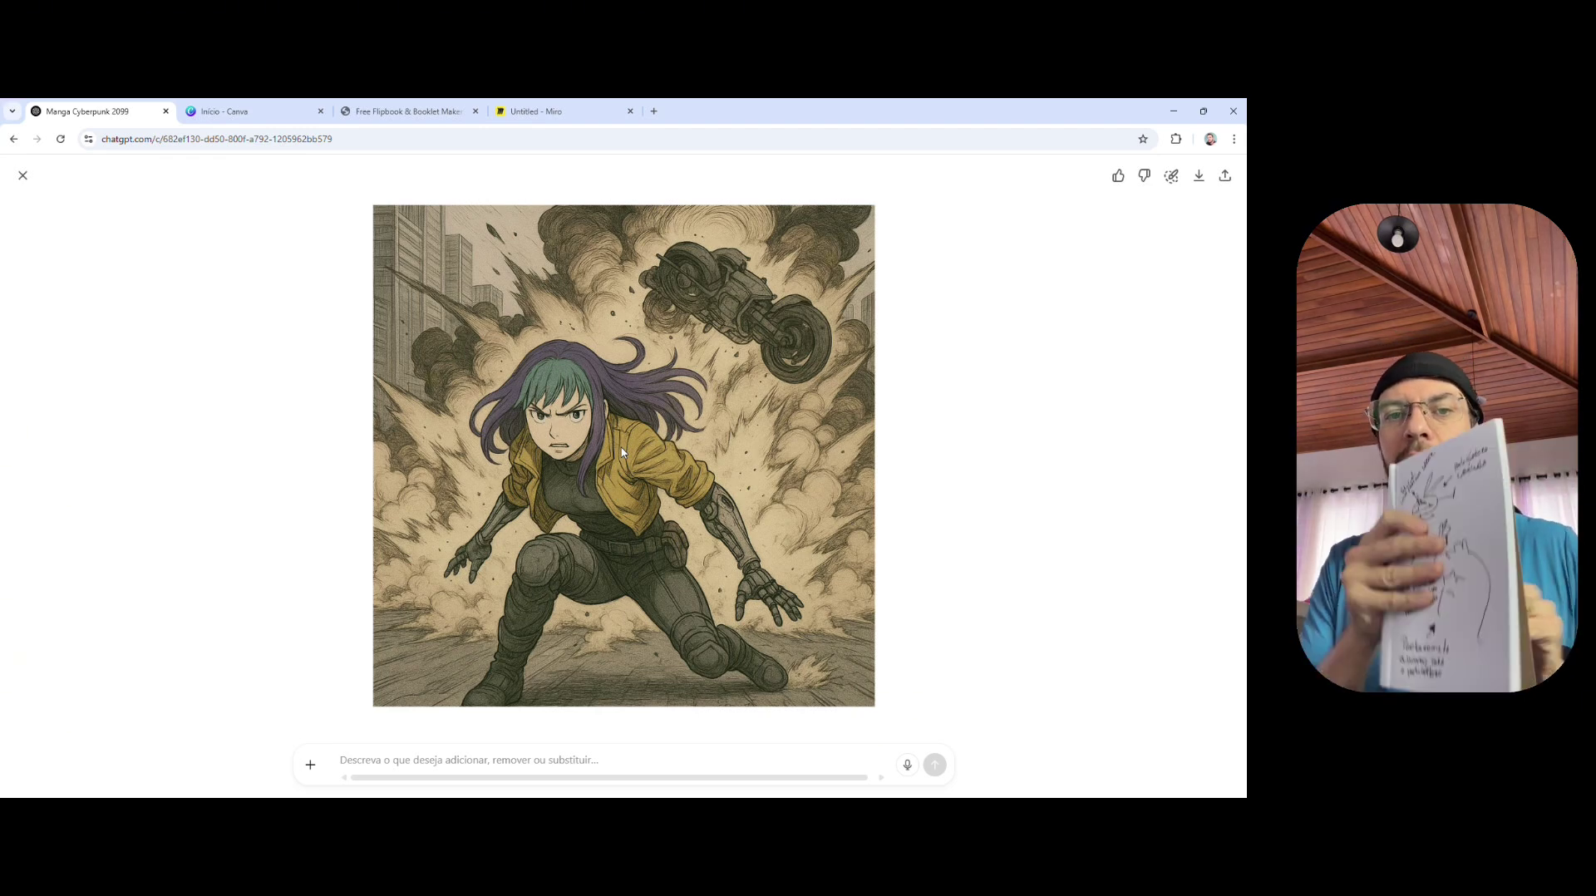
{"action": "left_click", "coordinate": [23, 175]}
Step: Examine the hand-drawn helicopter and drones sketch and the prompt for a vertical scene of the protagonist looking up
{"action": "scroll", "coordinate": [716, 420], "scroll_direction": "down", "scroll_amount": 5}
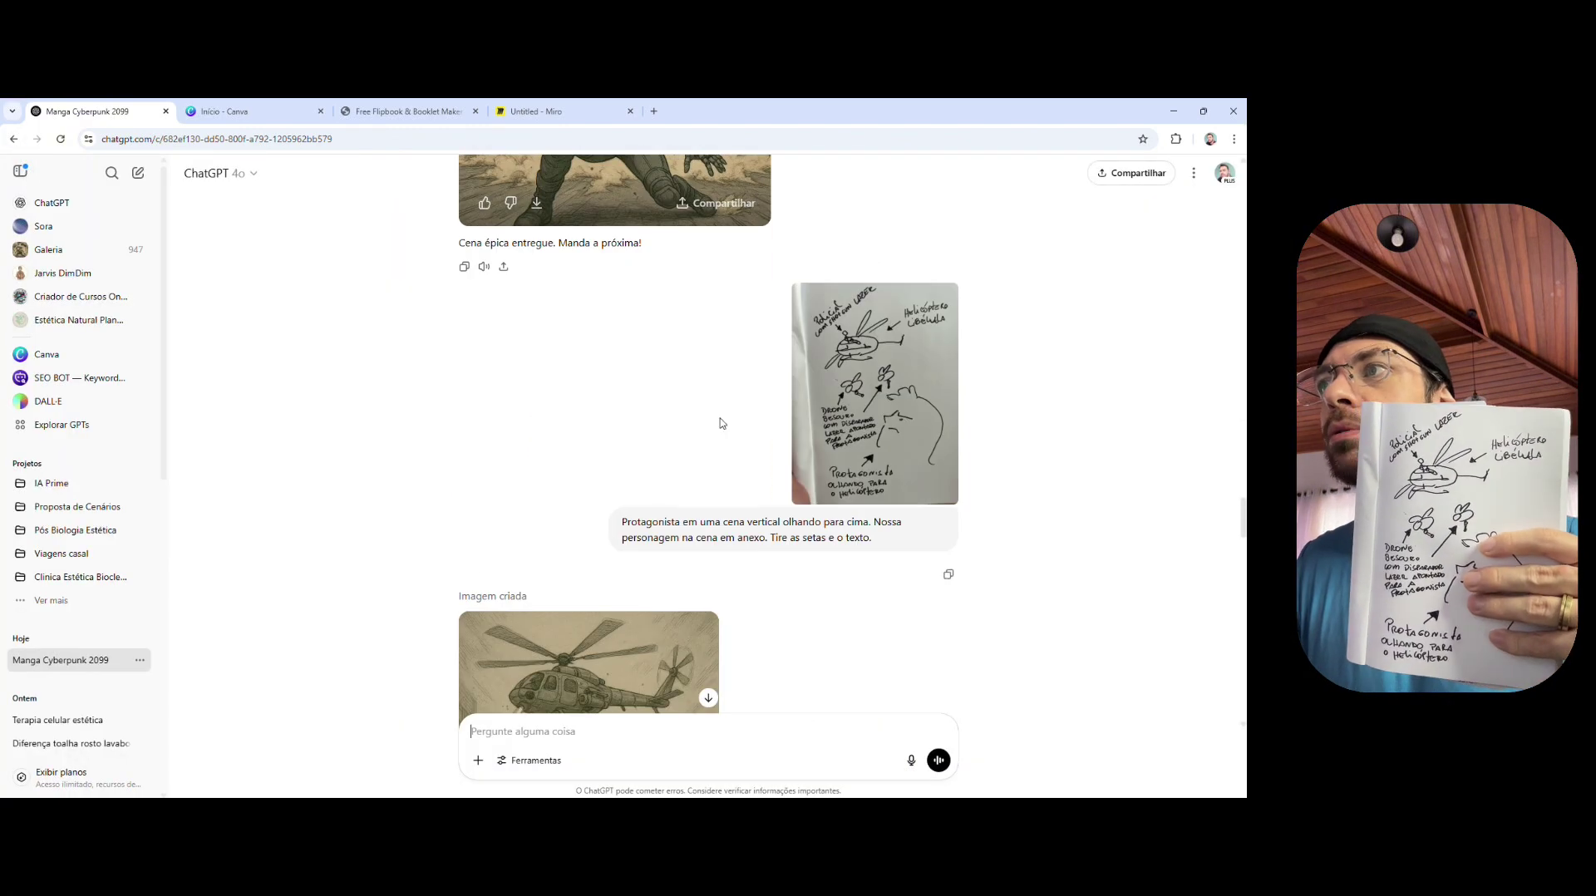
{"action": "scroll", "coordinate": [716, 420], "scroll_direction": "down", "scroll_amount": 2}
{"action": "scroll", "coordinate": [641, 573], "scroll_direction": "up", "scroll_amount": 2}
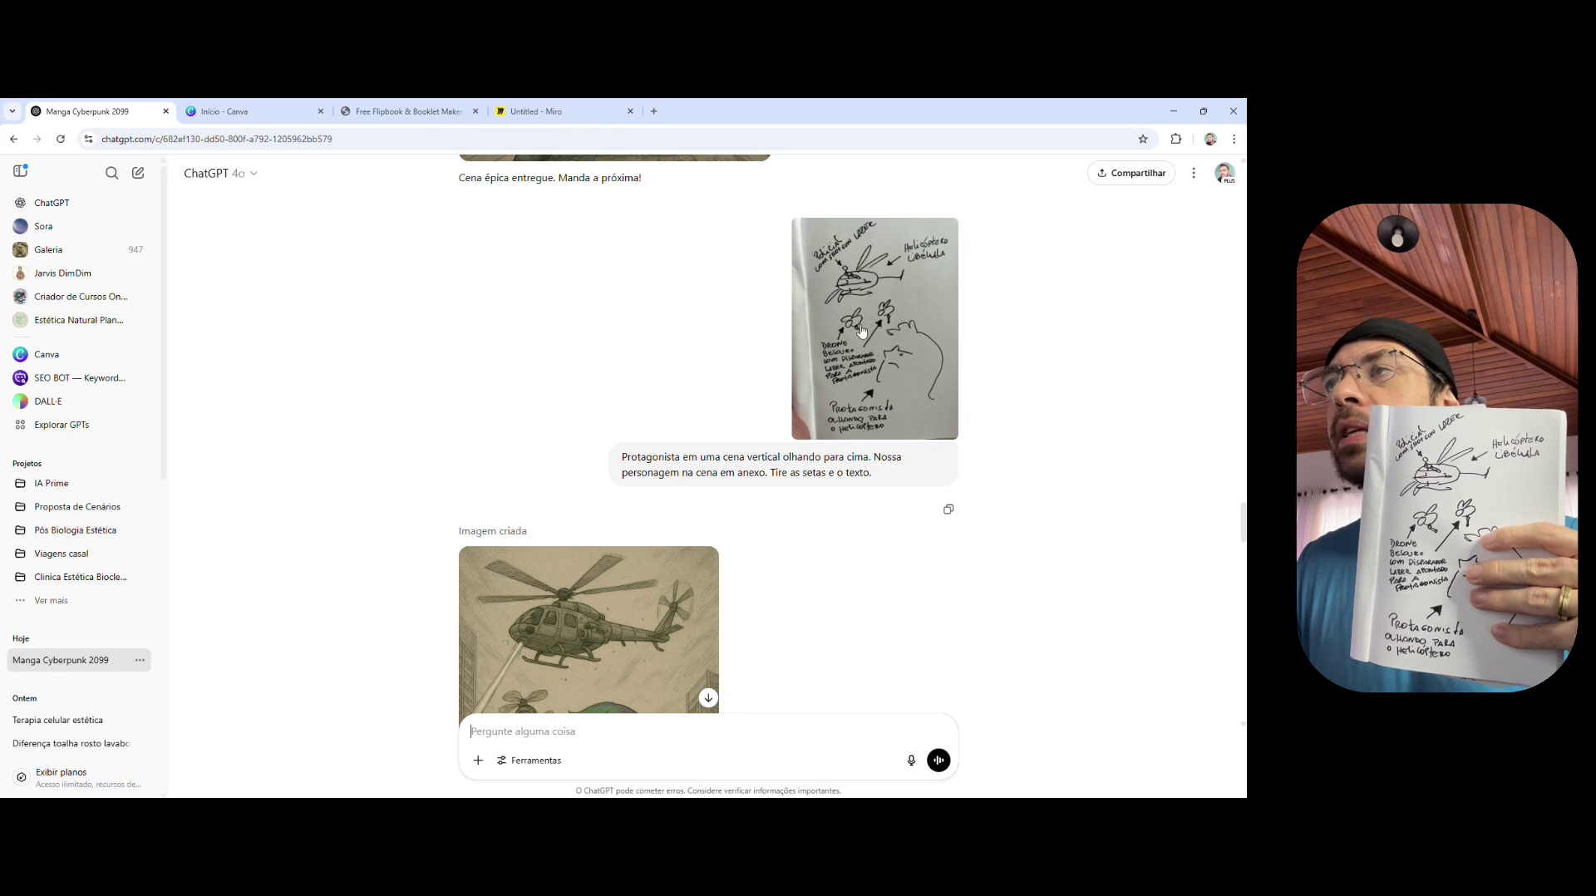
{"action": "scroll", "coordinate": [711, 381], "scroll_direction": "up", "scroll_amount": 1}
{"action": "scroll", "coordinate": [711, 381], "scroll_direction": "up", "scroll_amount": 3}
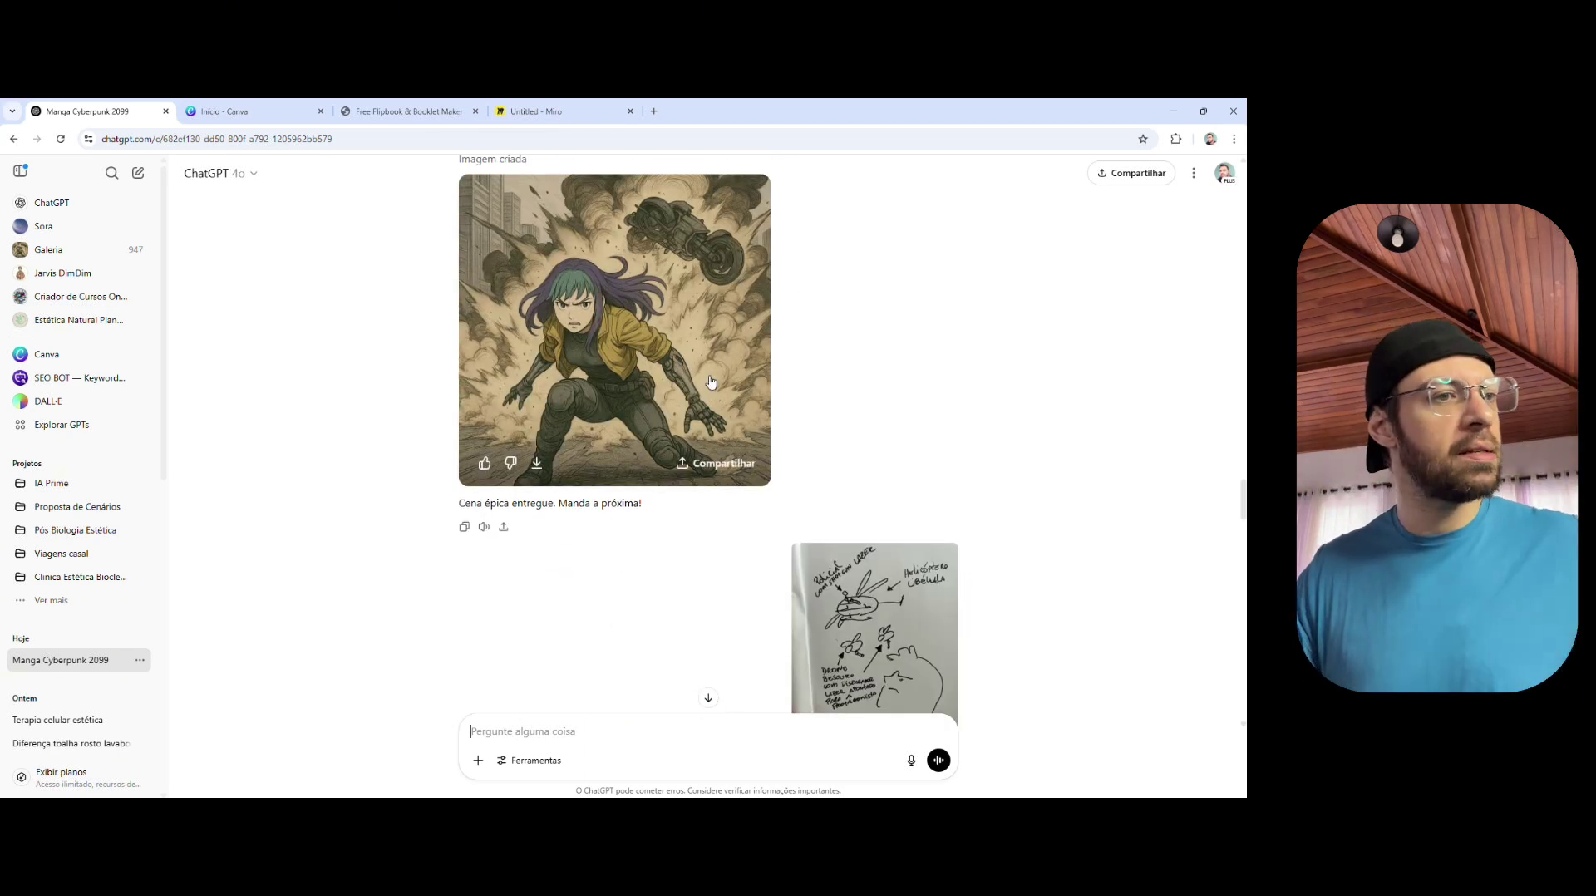
Step: Return to the explosion sketch, enlarge it again, and highlight the instruction "Excluir setas e texto" in its prompt
{"action": "scroll", "coordinate": [711, 381], "scroll_direction": "down", "scroll_amount": 10}
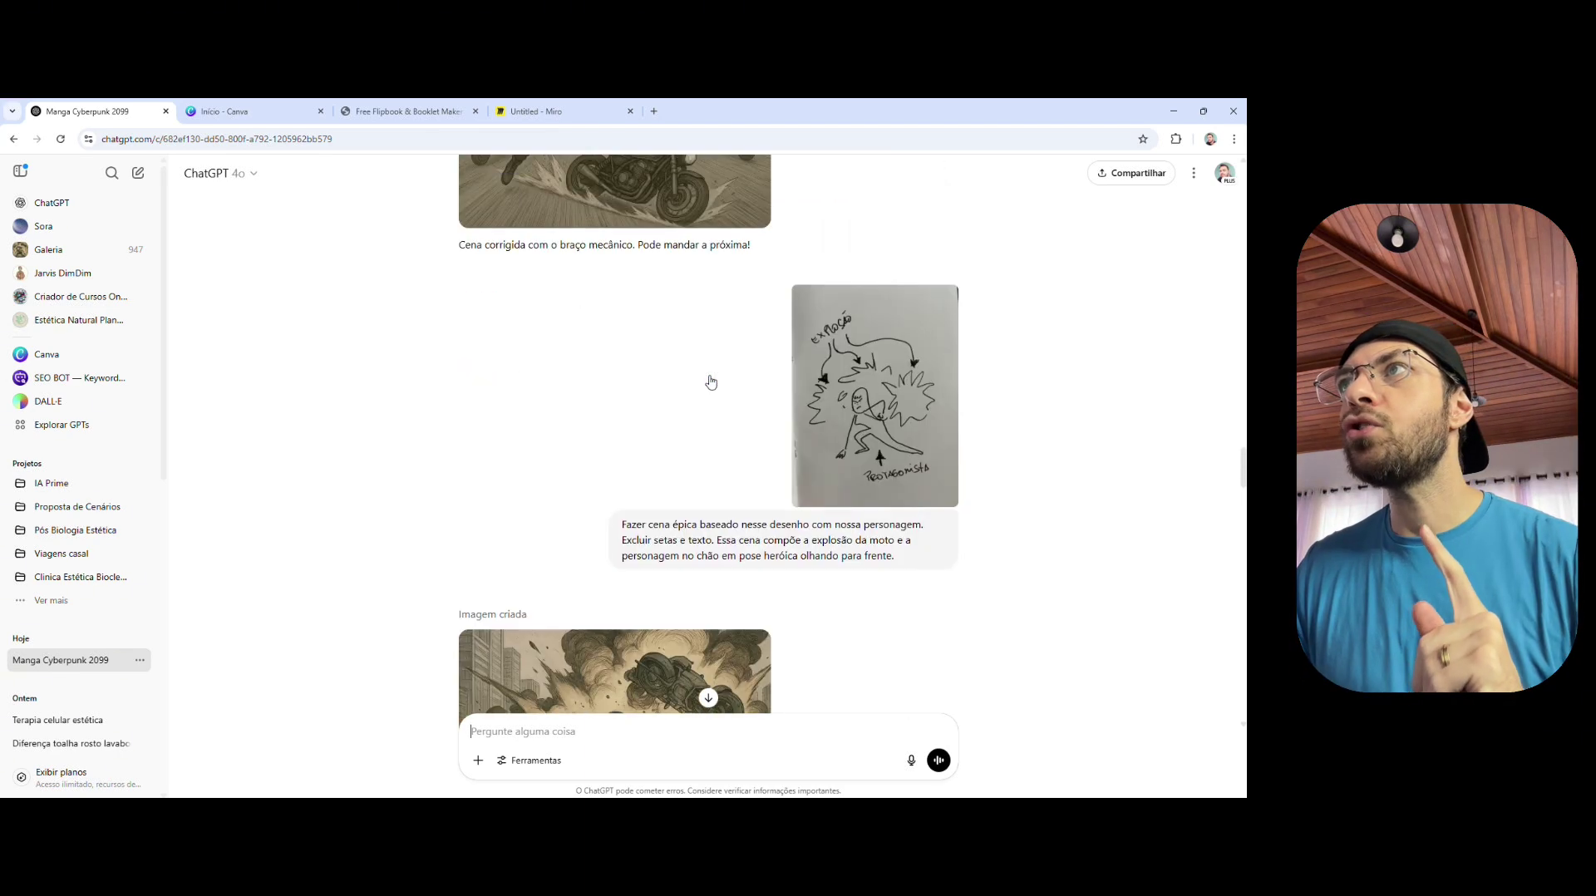
{"action": "left_click", "coordinate": [907, 405]}
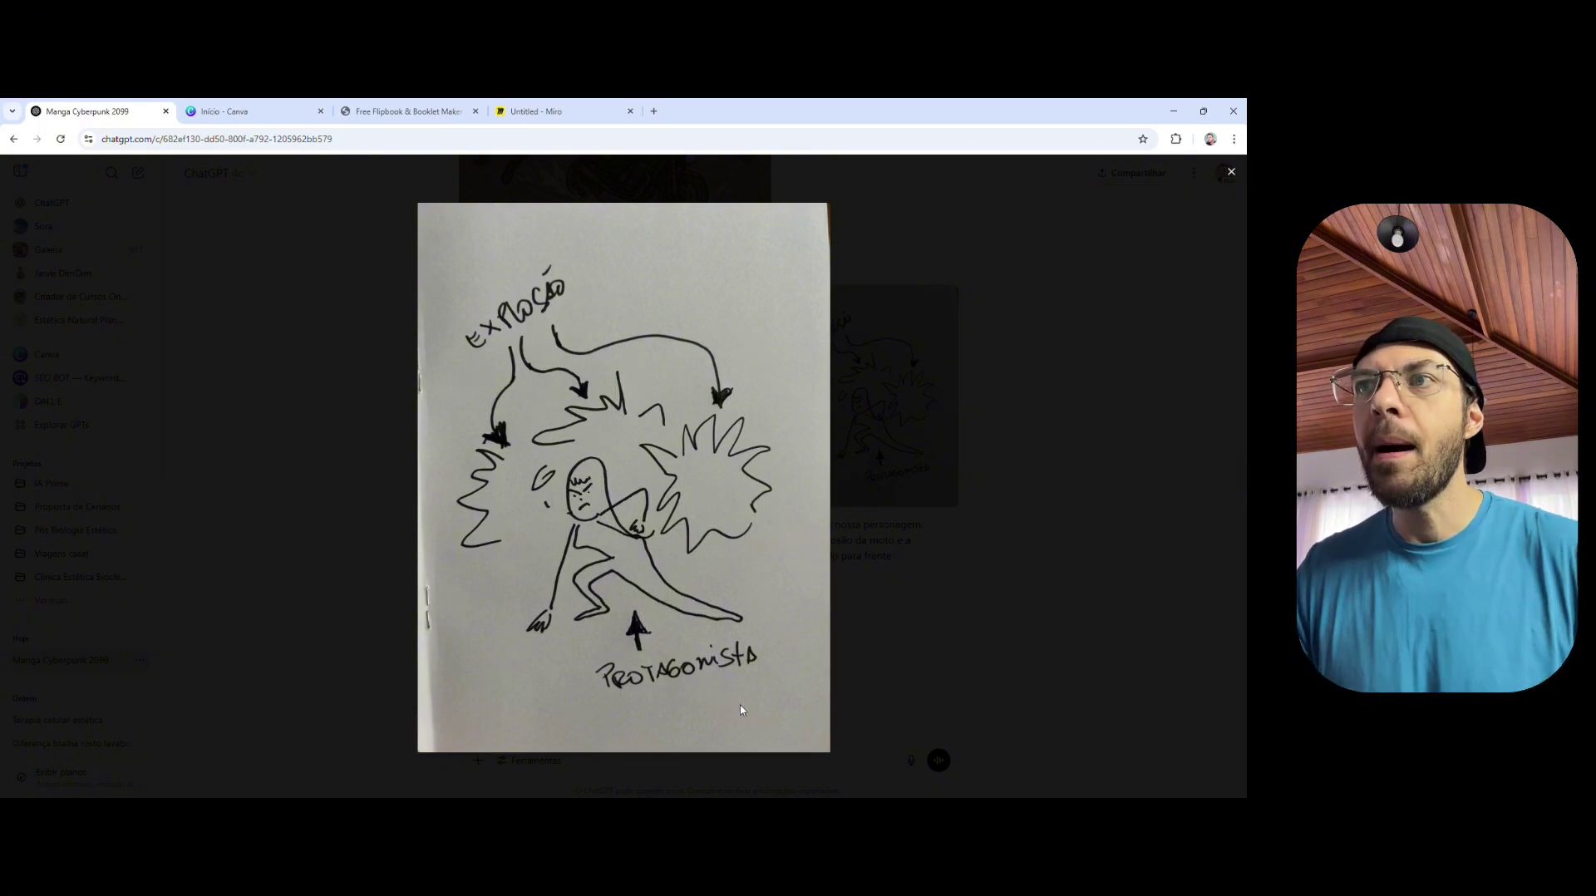
{"action": "left_click", "coordinate": [364, 519]}
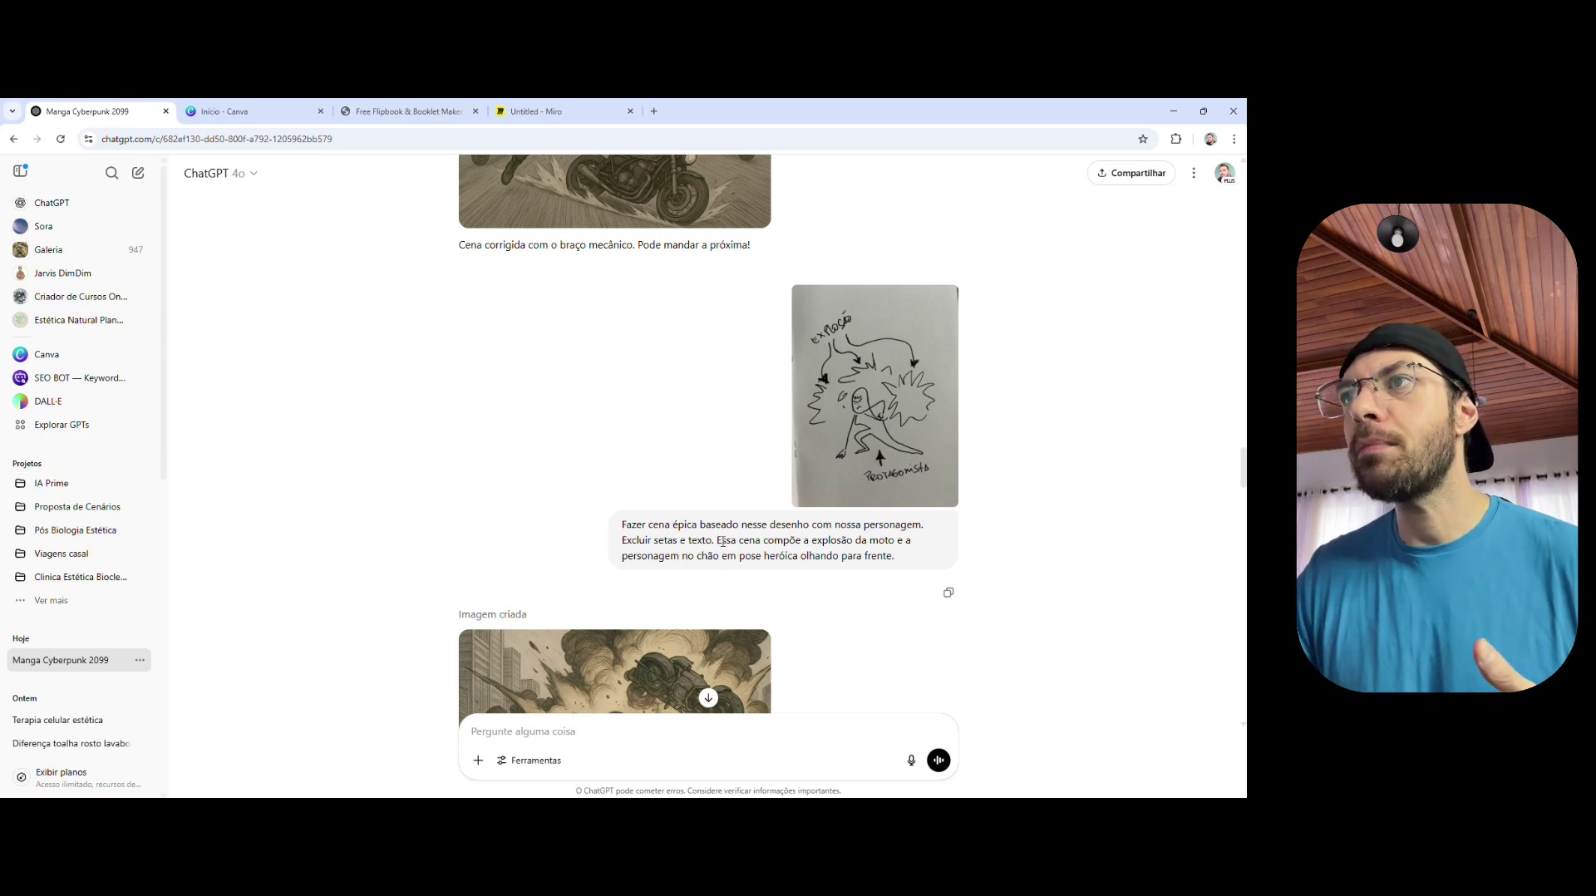
{"action": "left_click_drag", "start_coordinate": [622, 540], "coordinate": [713, 541]}
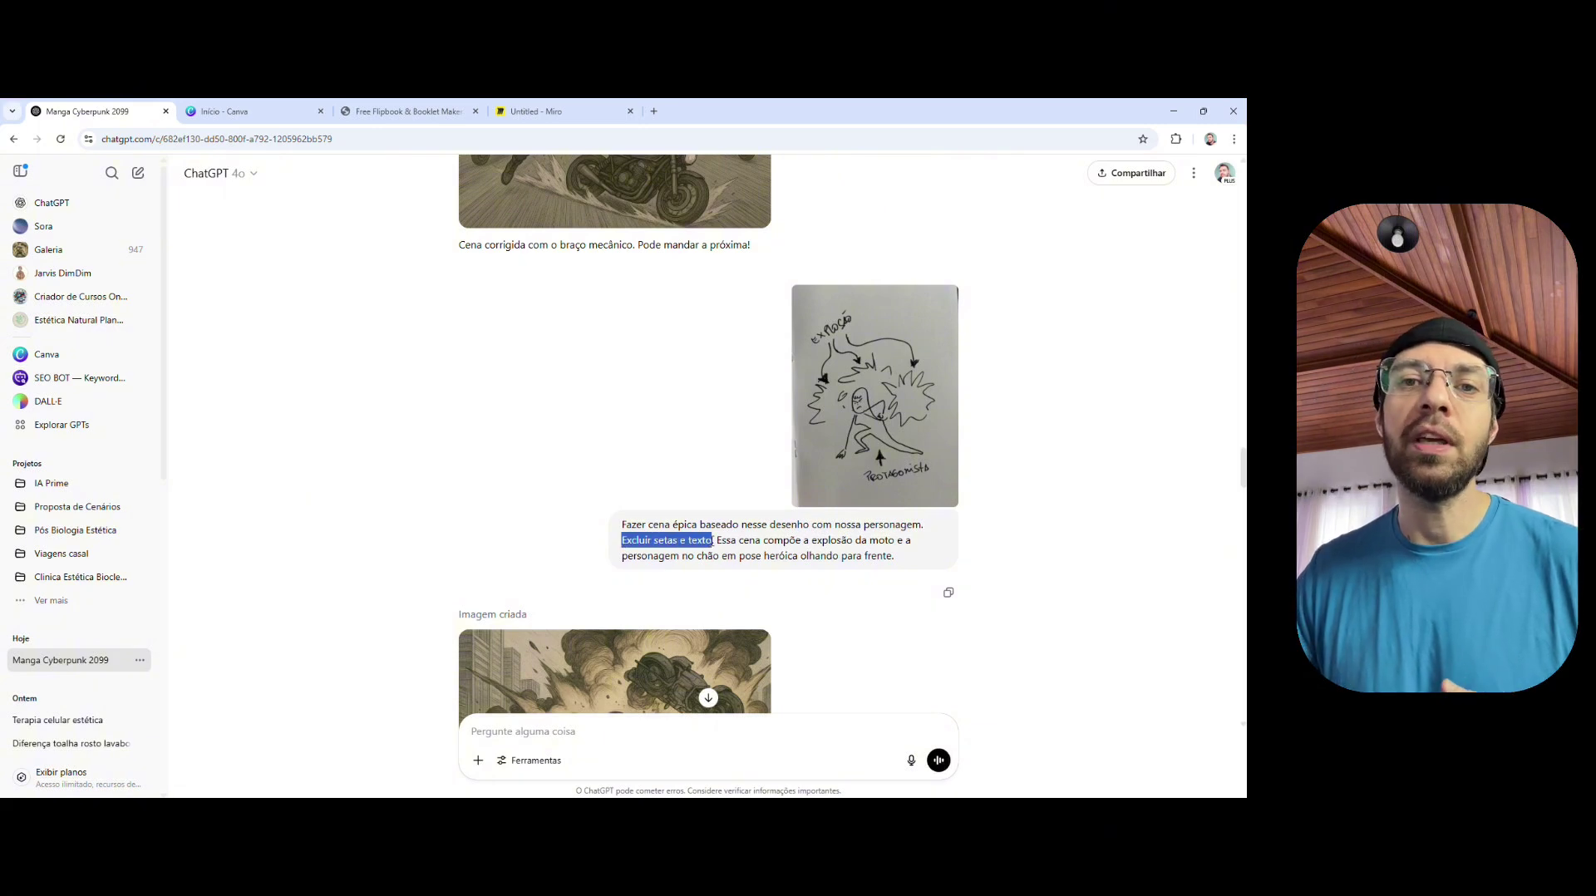
{"action": "left_click", "coordinate": [450, 337]}
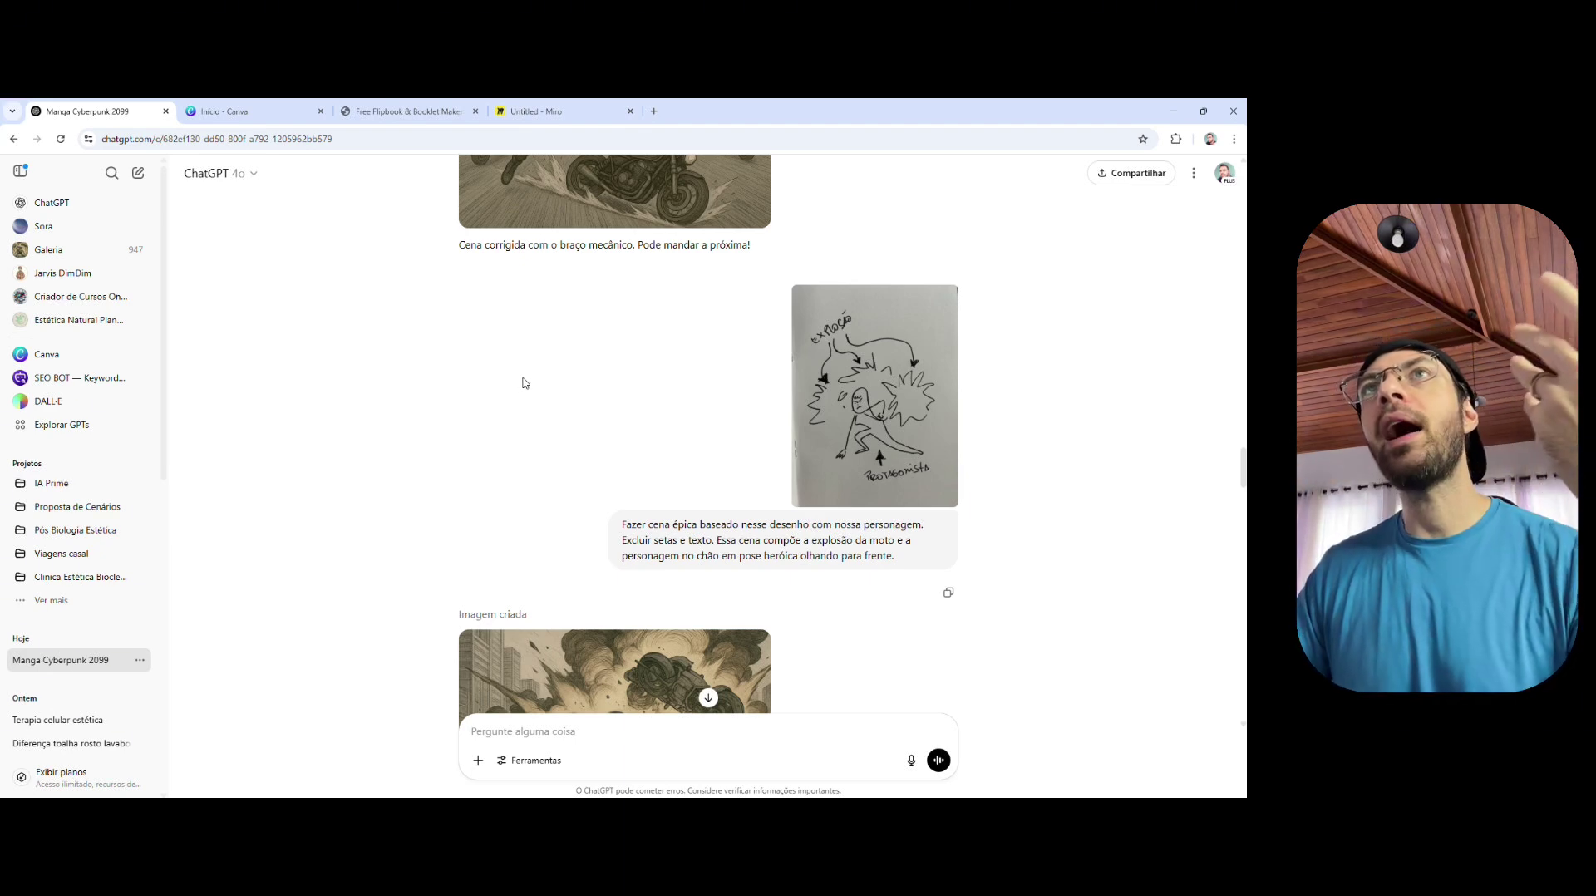
{"action": "left_click", "coordinate": [572, 734]}
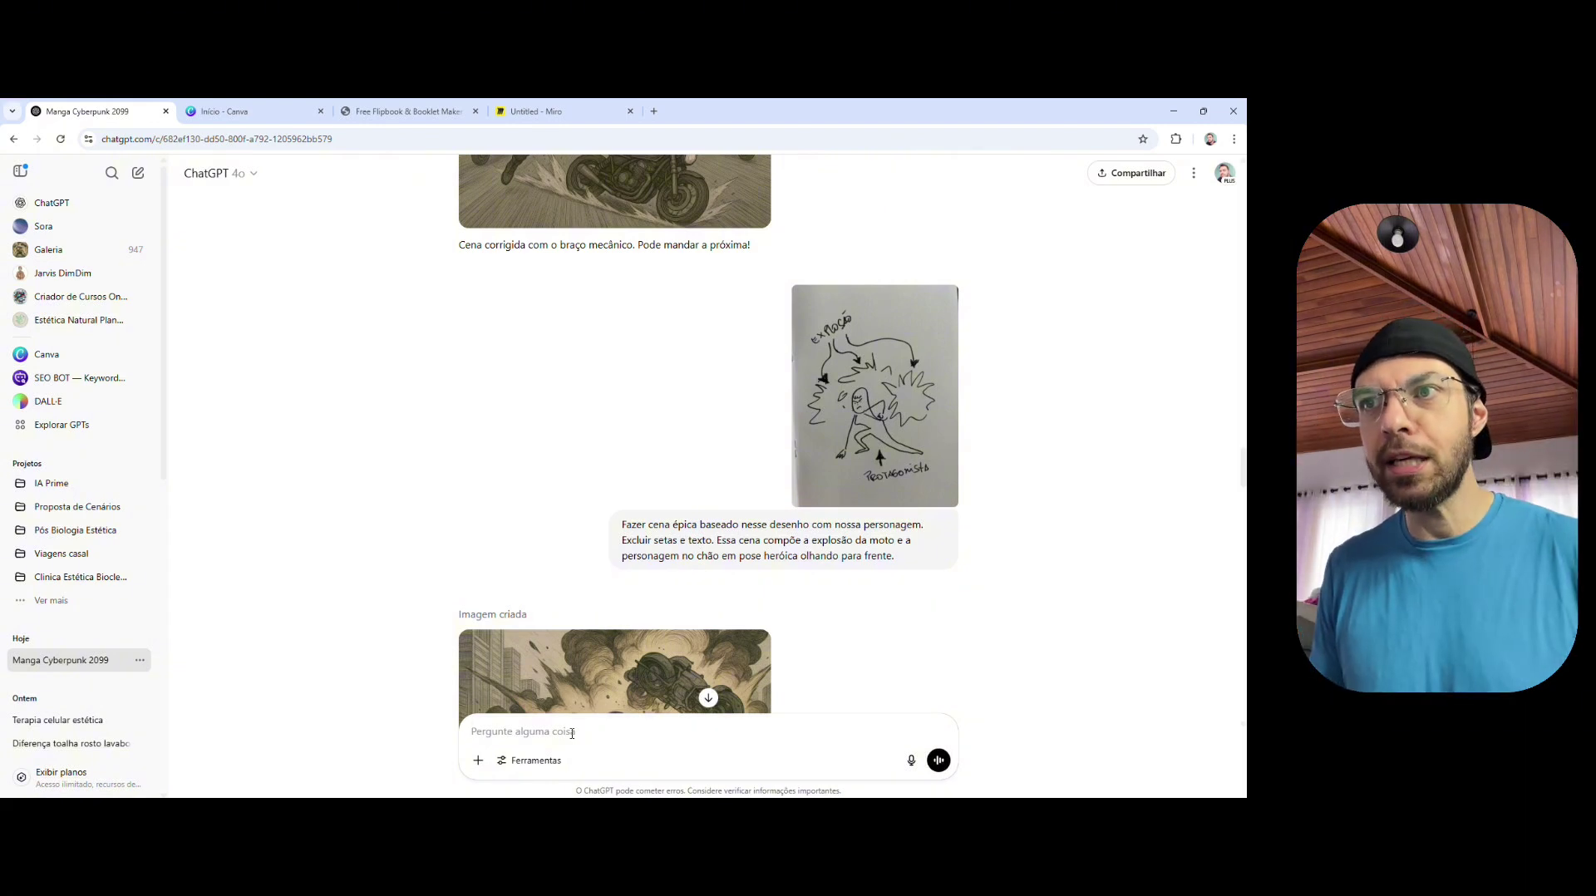
{"action": "type", "text": "AGORA V"}
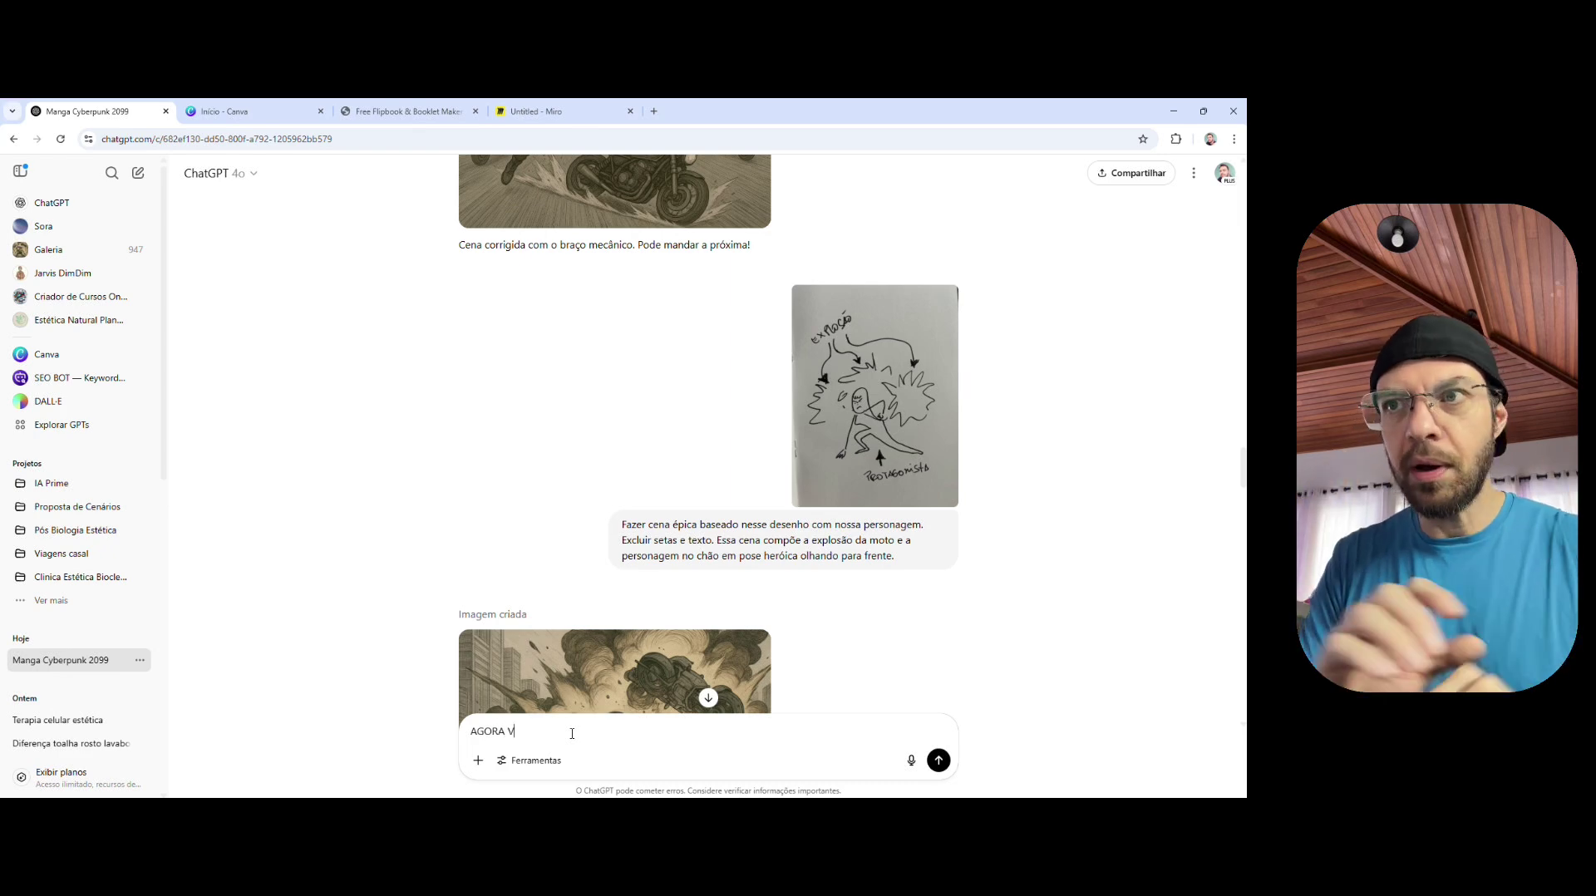
{"action": "key", "text": "BackSpace"}
{"action": "key", "text": "BackSpace"}
{"action": "key", "text": "BackSpace"}
{"action": "key", "text": "BackSpace"}
{"action": "key", "text": "BackSpace"}
{"action": "key", "text": "BackSpace"}
{"action": "key", "text": "BackSpace"}
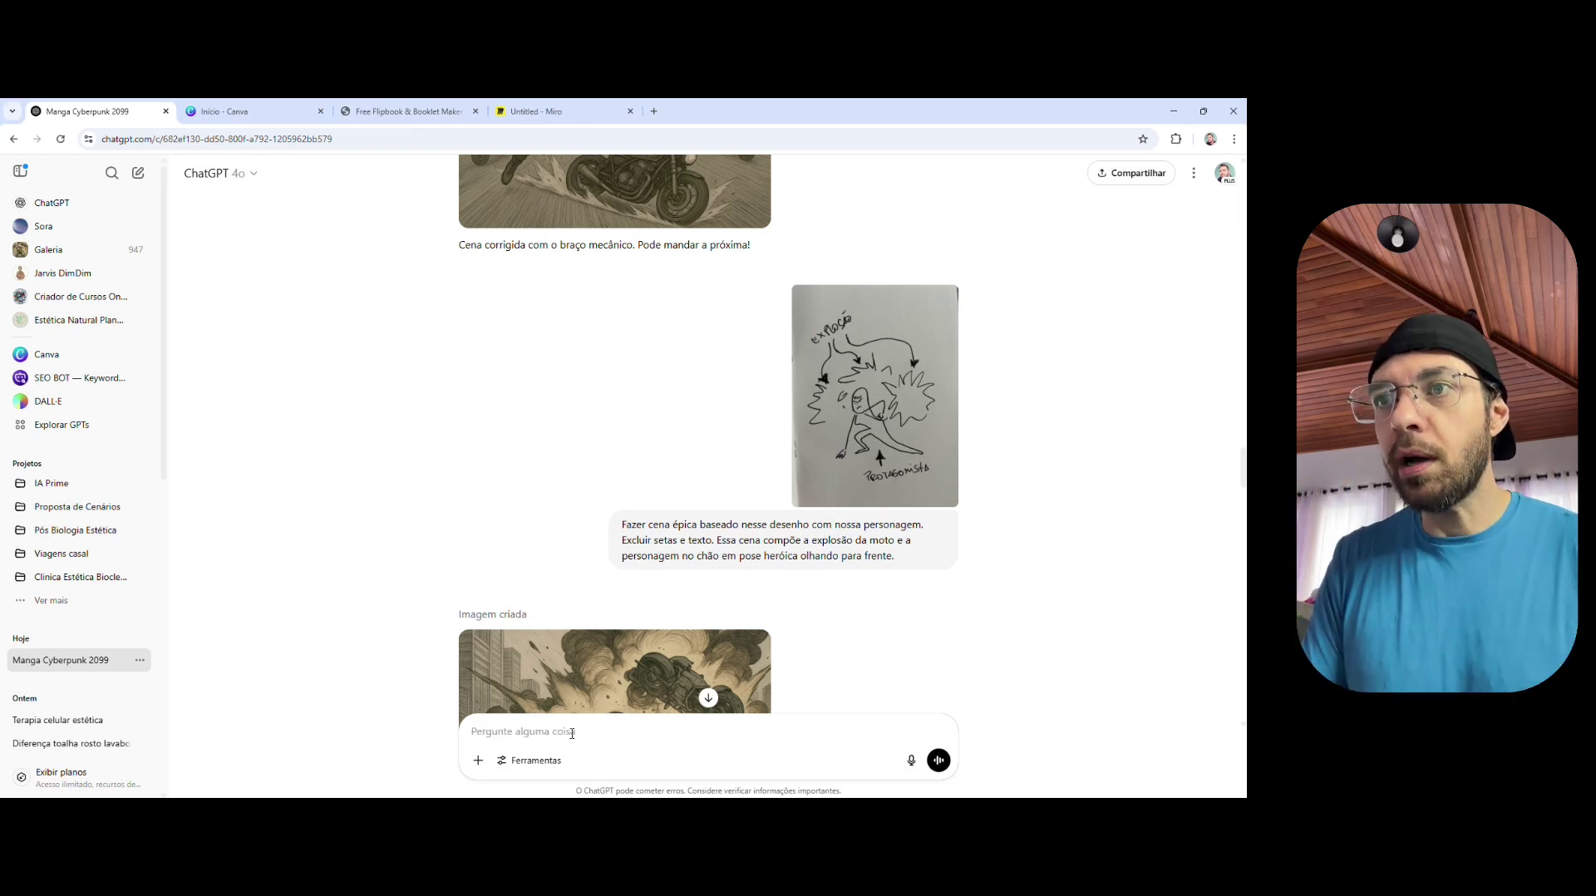
Step: Start a new prompt for the cover: "agora vamos fazer a capa desse manga. Nossa protagonista em uma pose bem estilosa"
{"action": "type", "text": "agora vamos f"}
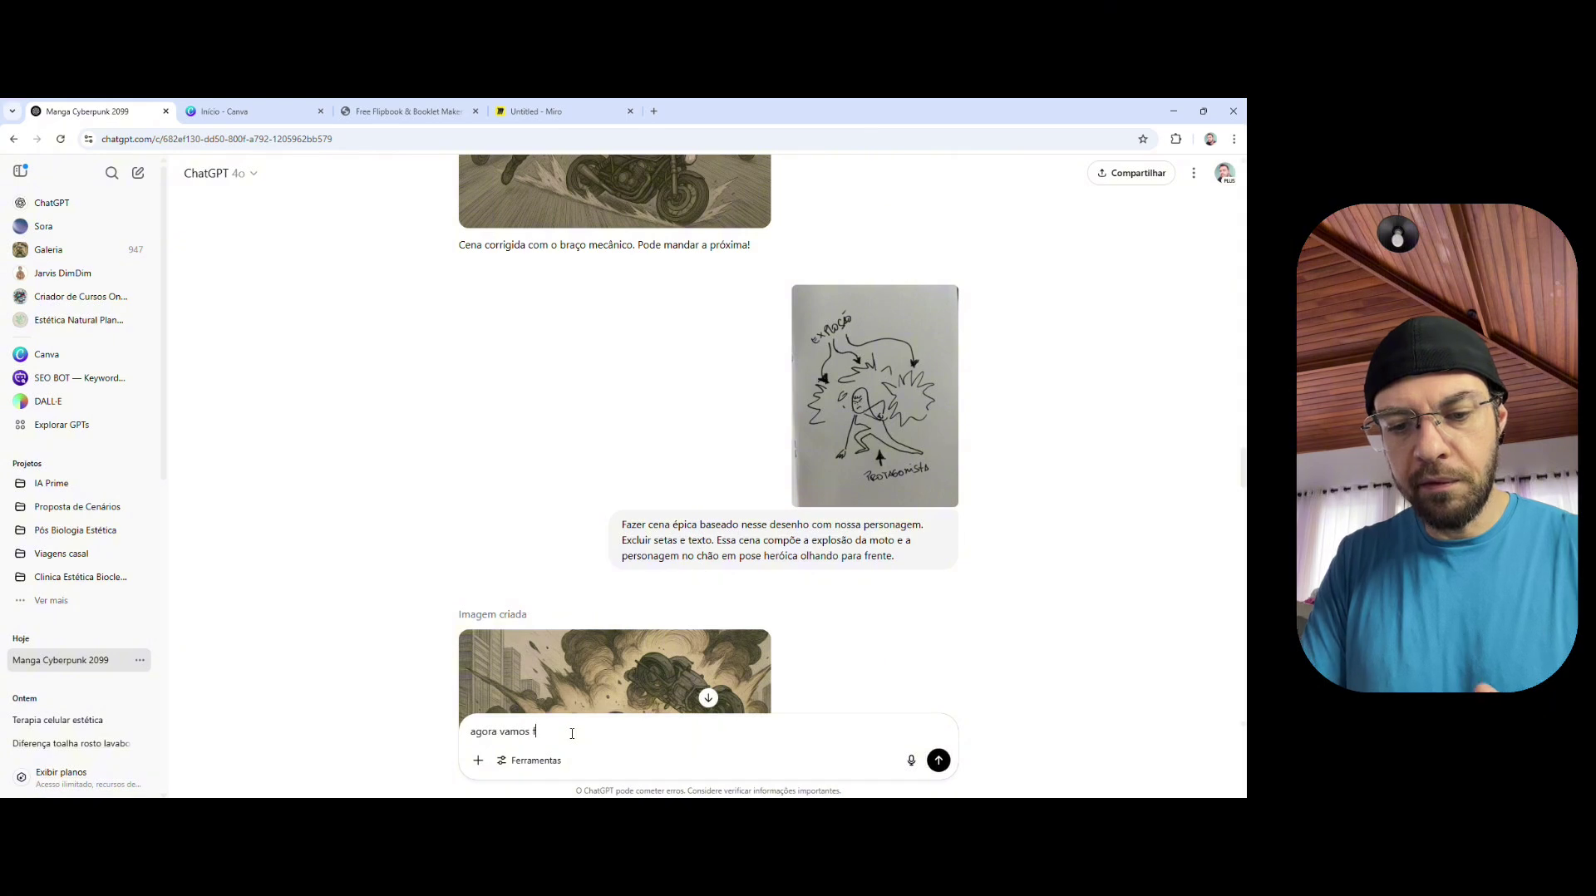
{"action": "type", "text": "azer a capa "}
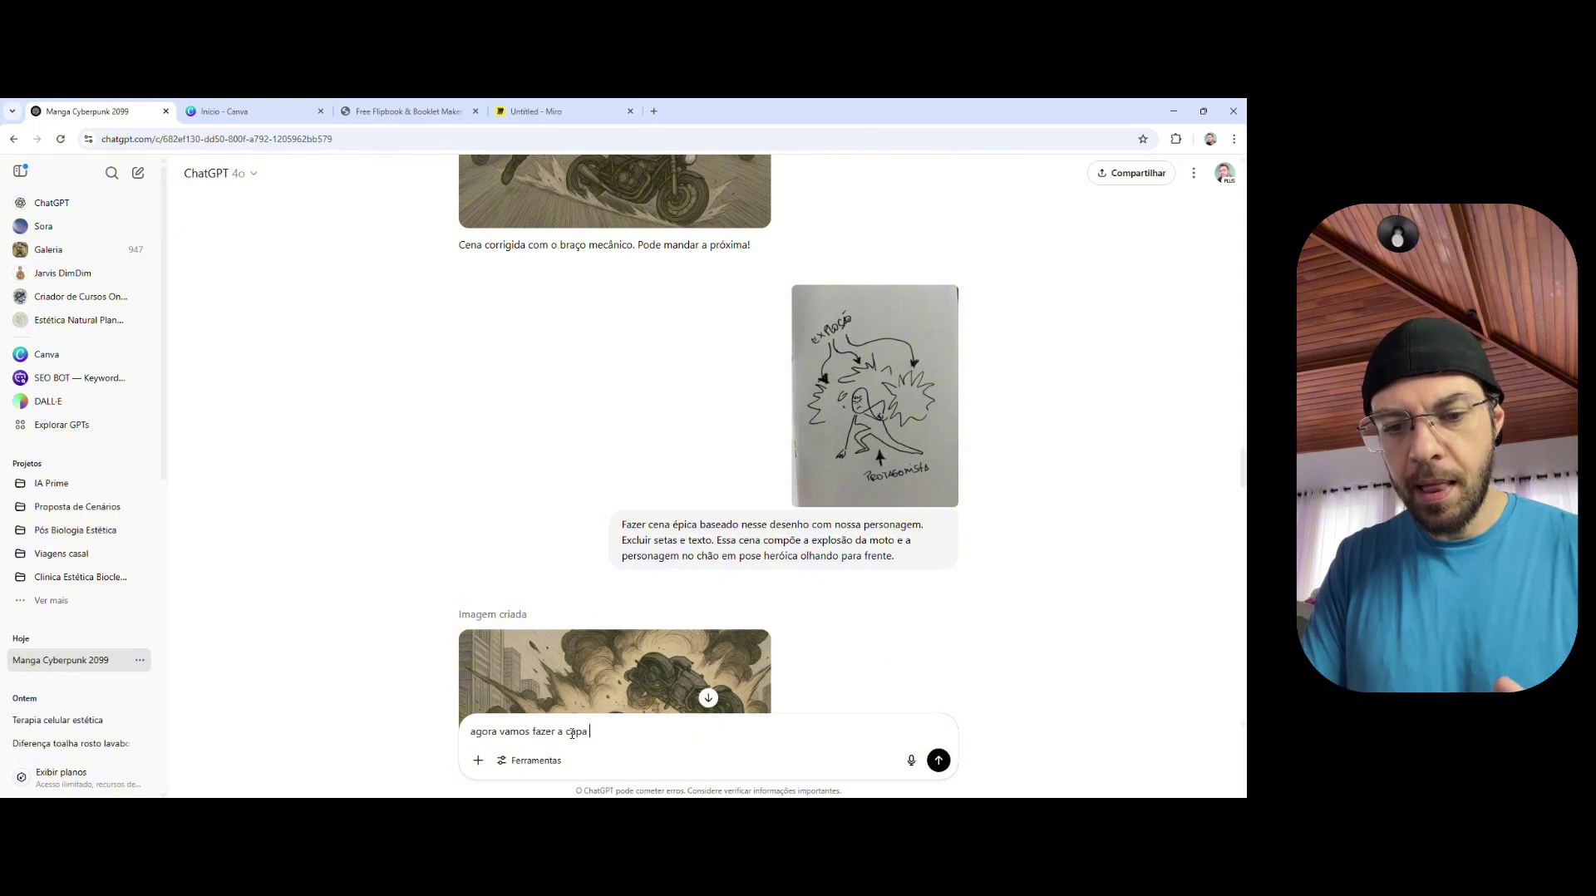
{"action": "type", "text": "desse manga."}
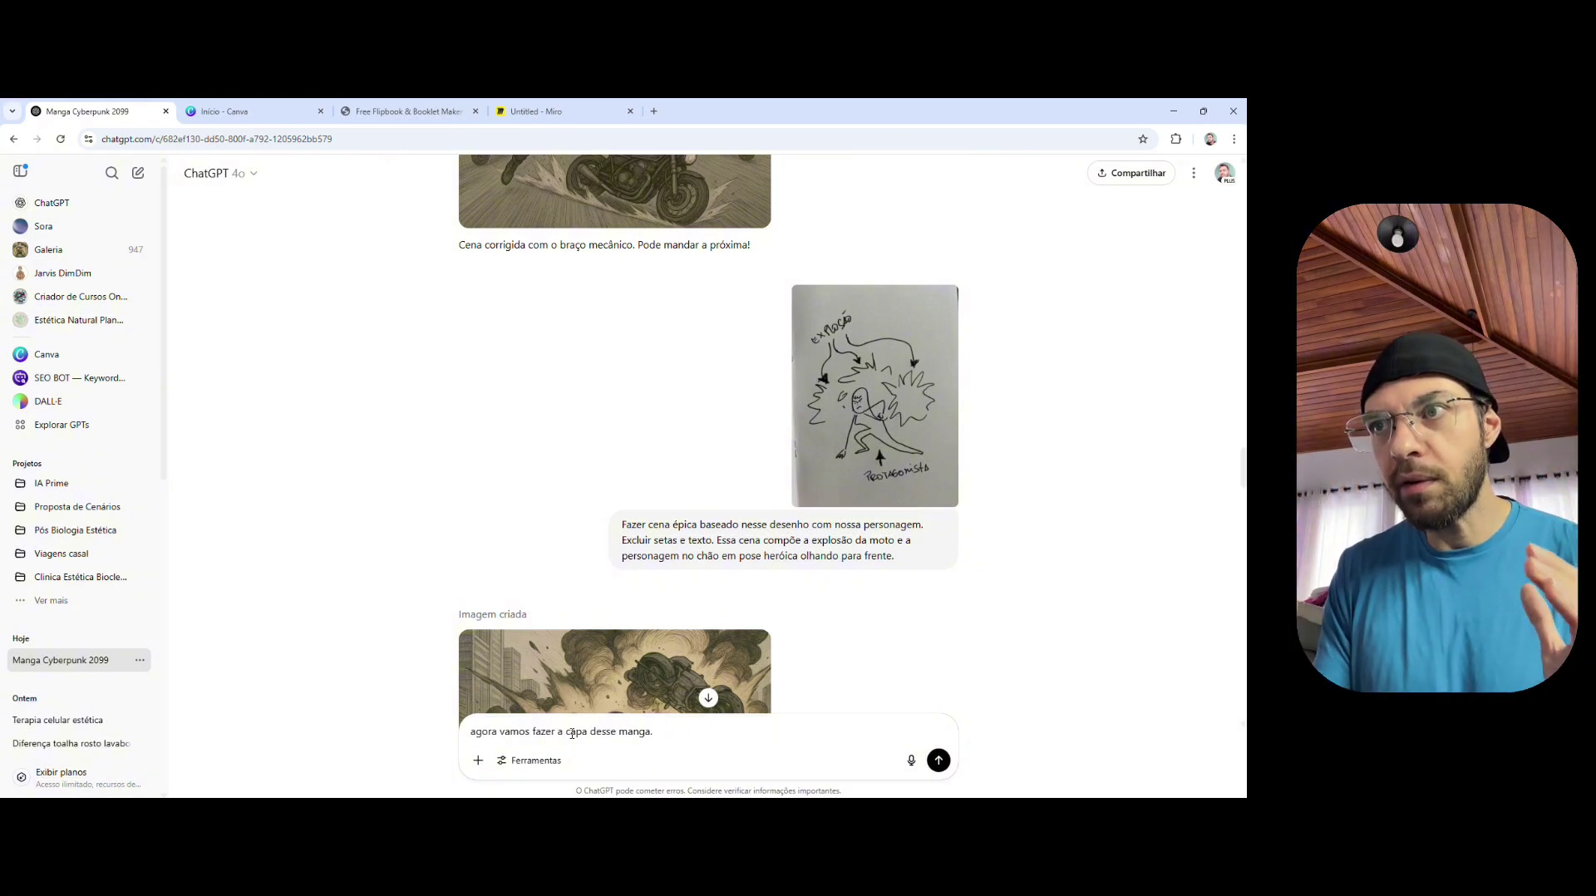
{"action": "type", "text": "Noss"}
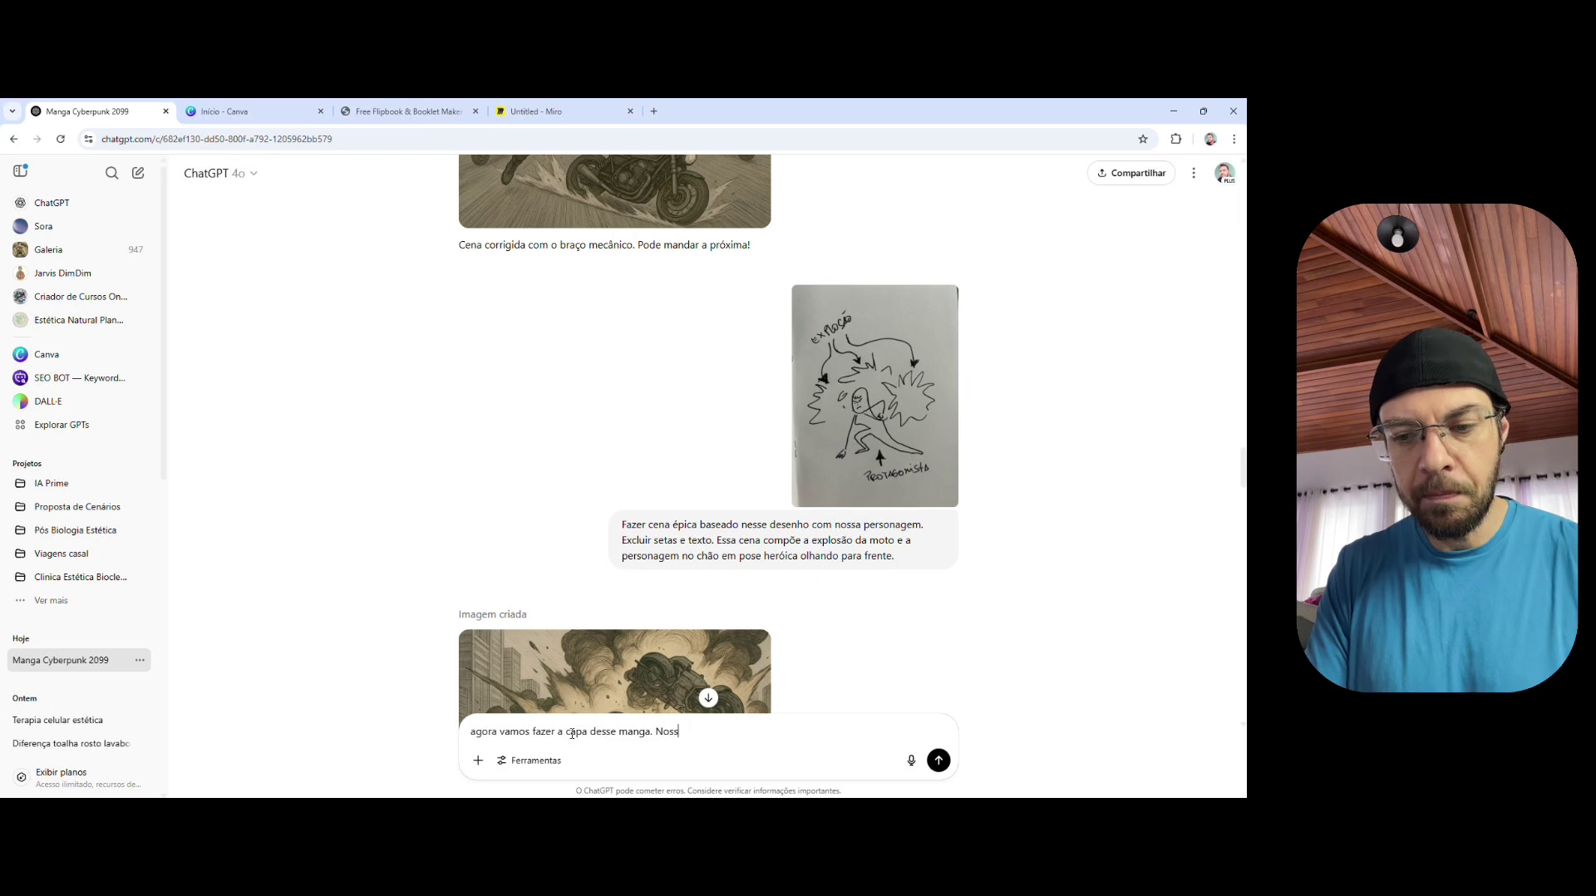
{"action": "type", "text": "a protag"}
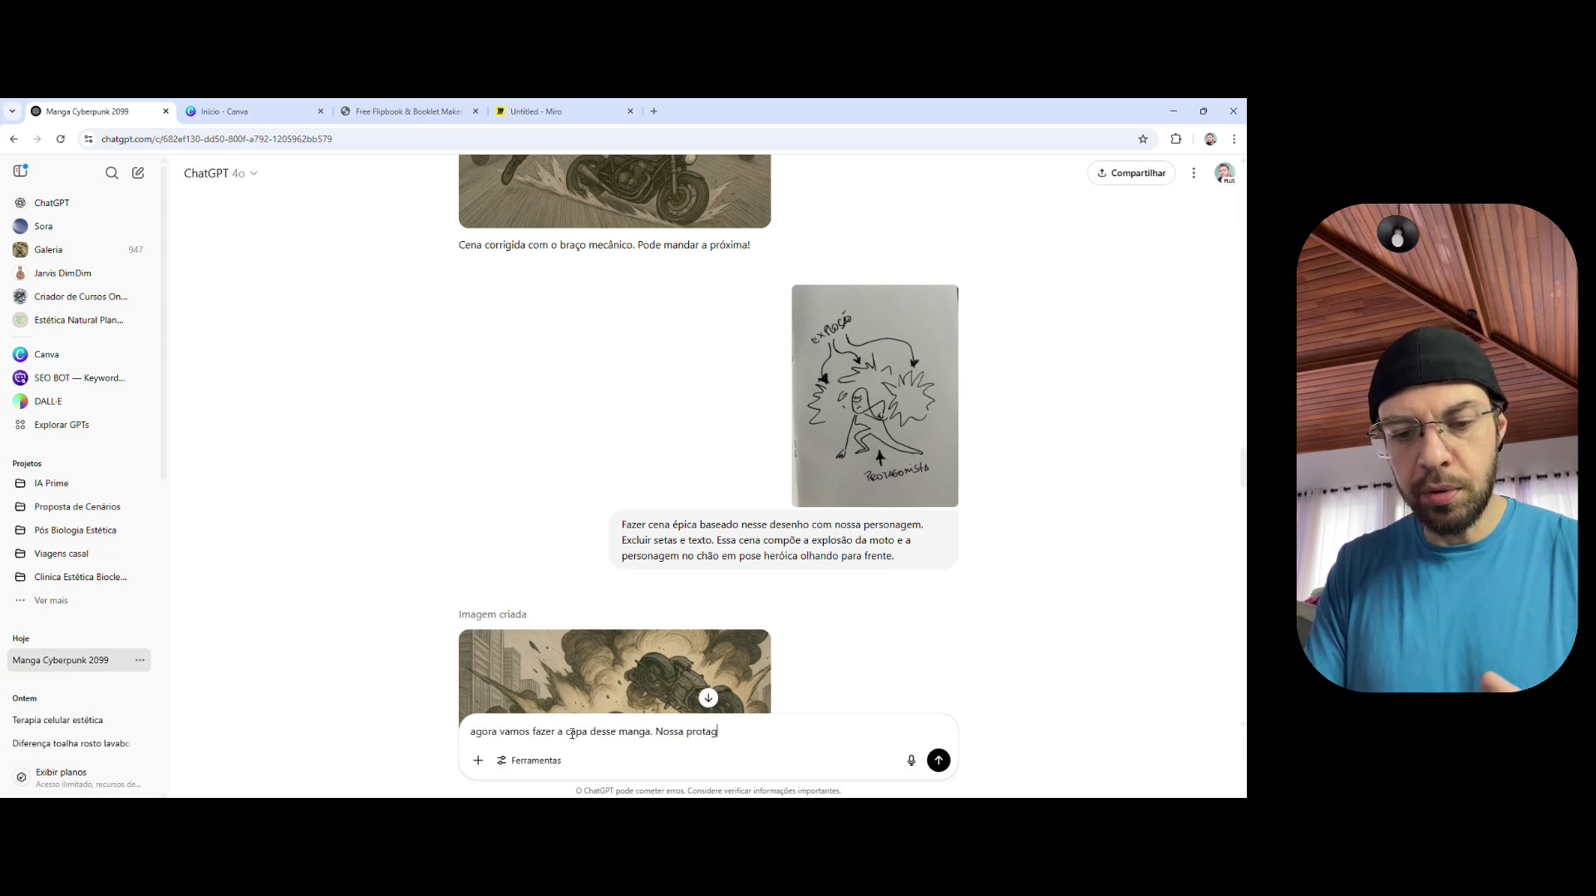
{"action": "type", "text": "onista em "}
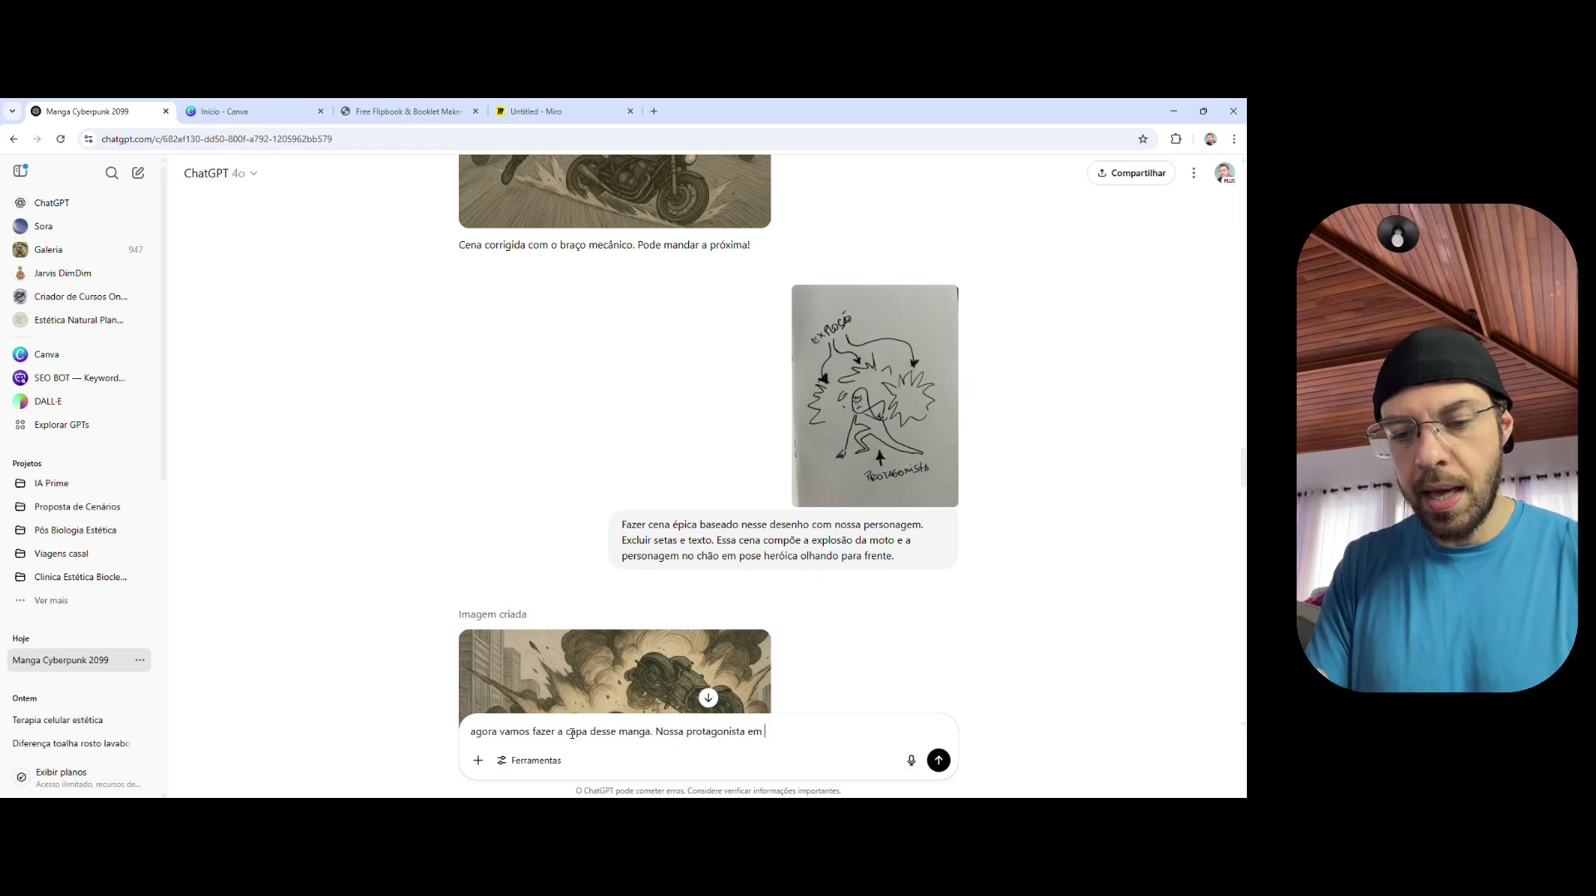
{"action": "type", "text": "uma pose bem estilosa"}
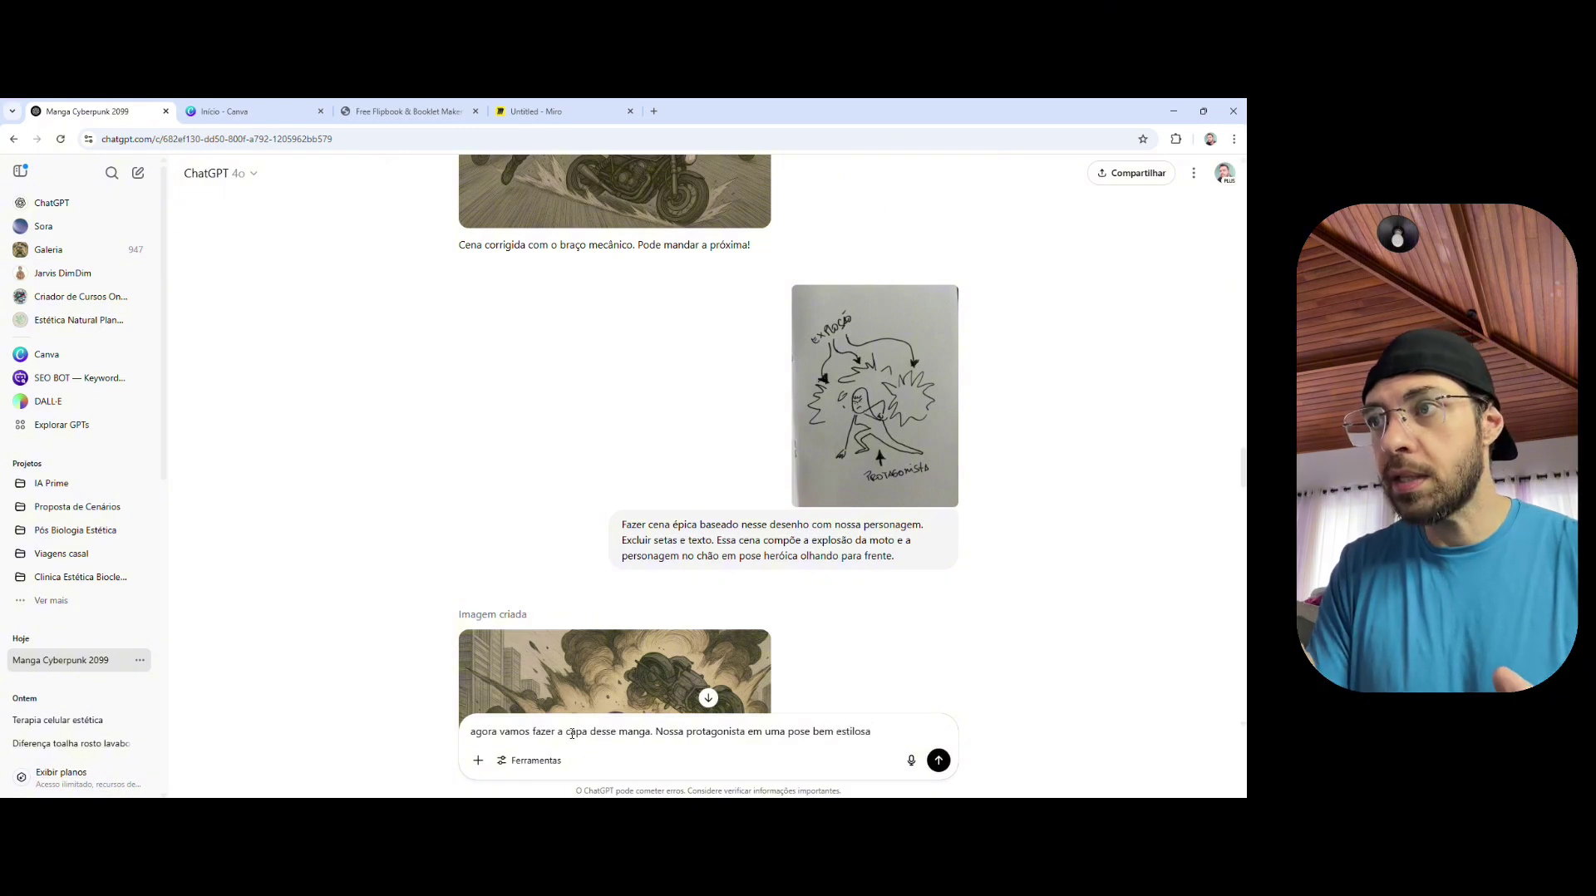
Step: Extend the cover prompt with the camera angle and pose: ", com cena vista de cima, angulo de peixe, mãos na cintura, olhar levemente sorridente."
{"action": "type", "text": ", com cena"}
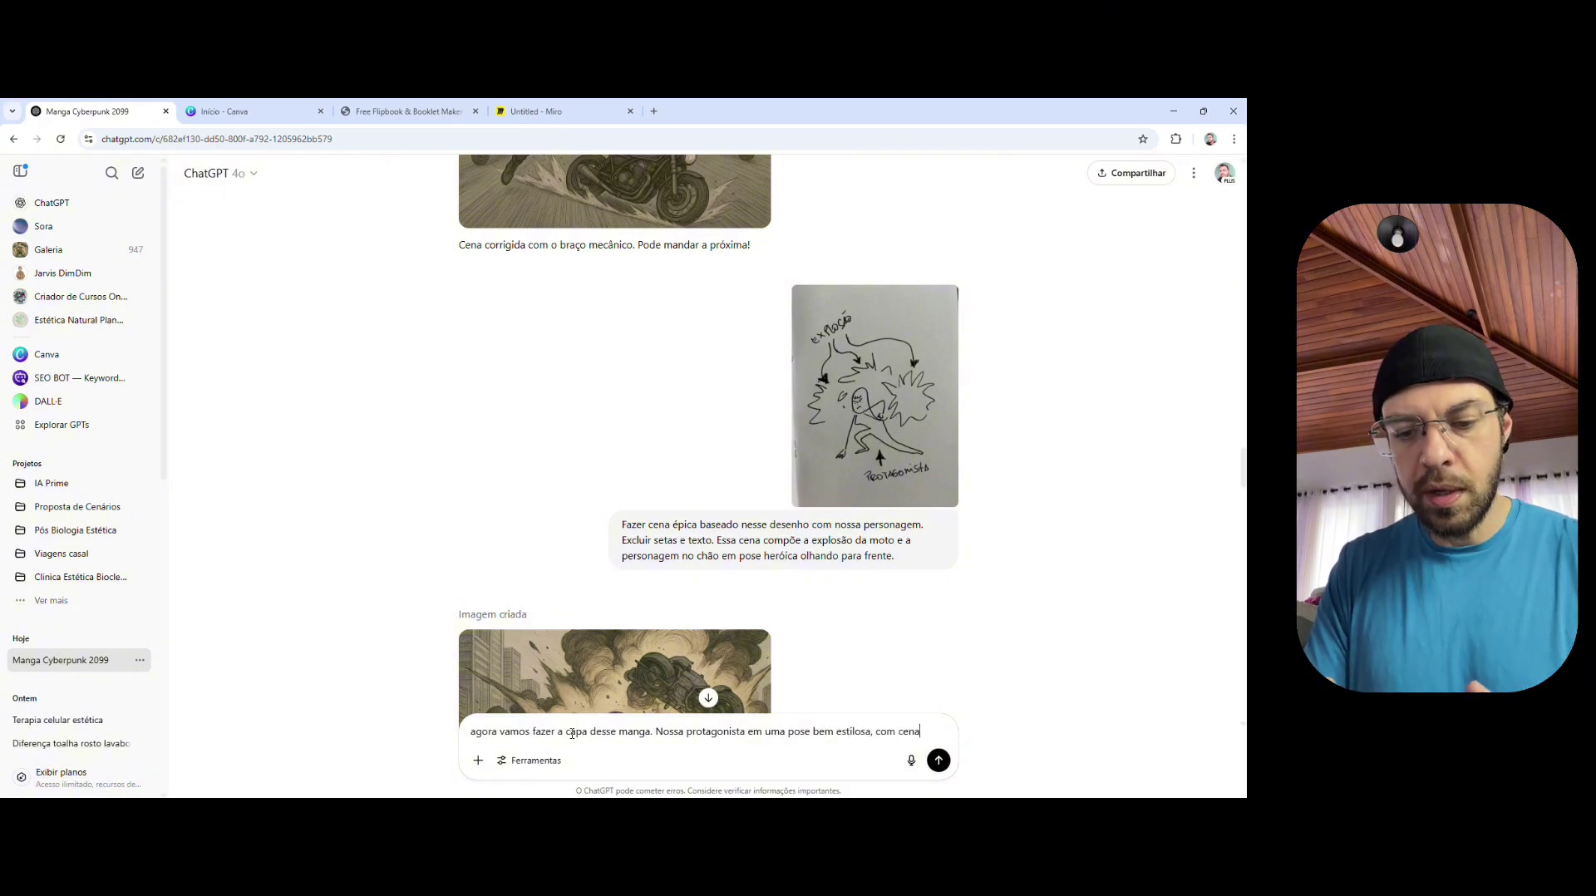
{"action": "type", "text": " vista de c"}
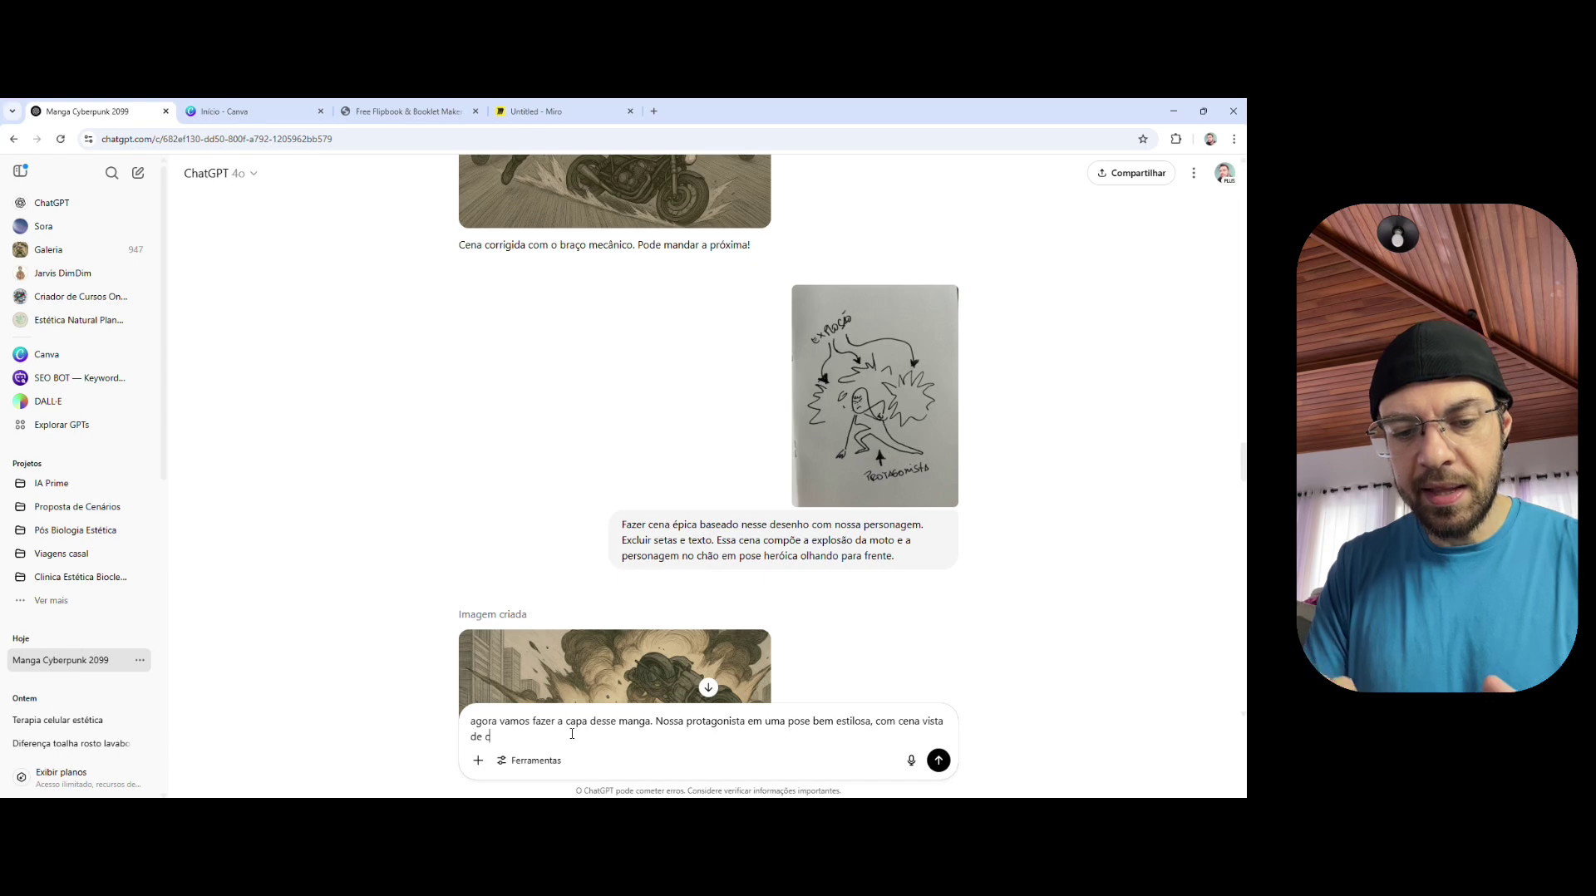
{"action": "type", "text": "ima, angulo"}
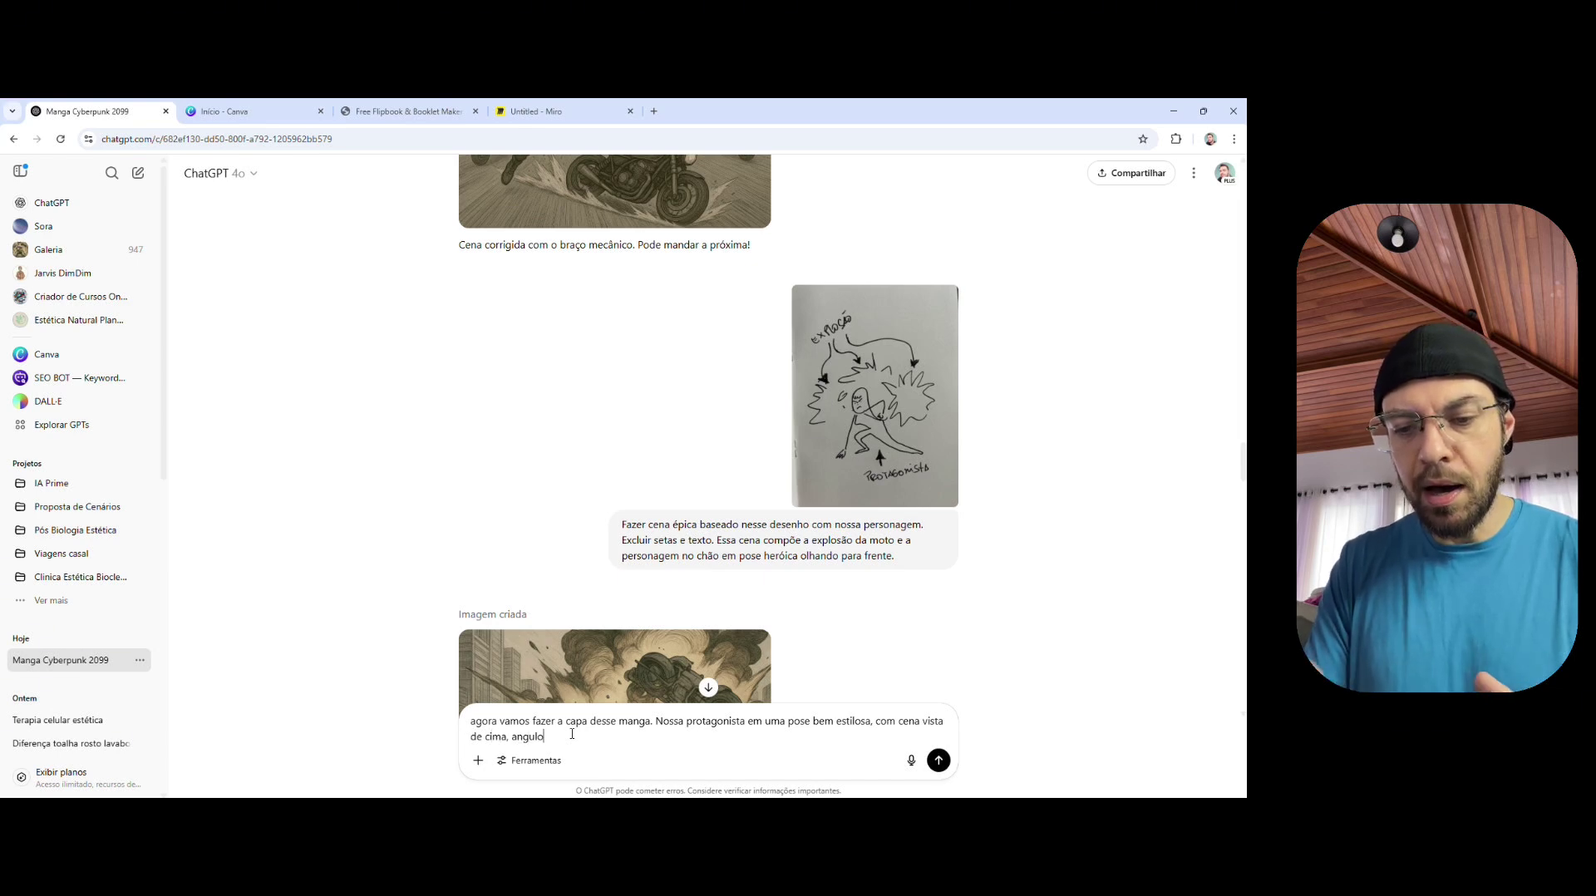
{"action": "type", "text": " de pe"}
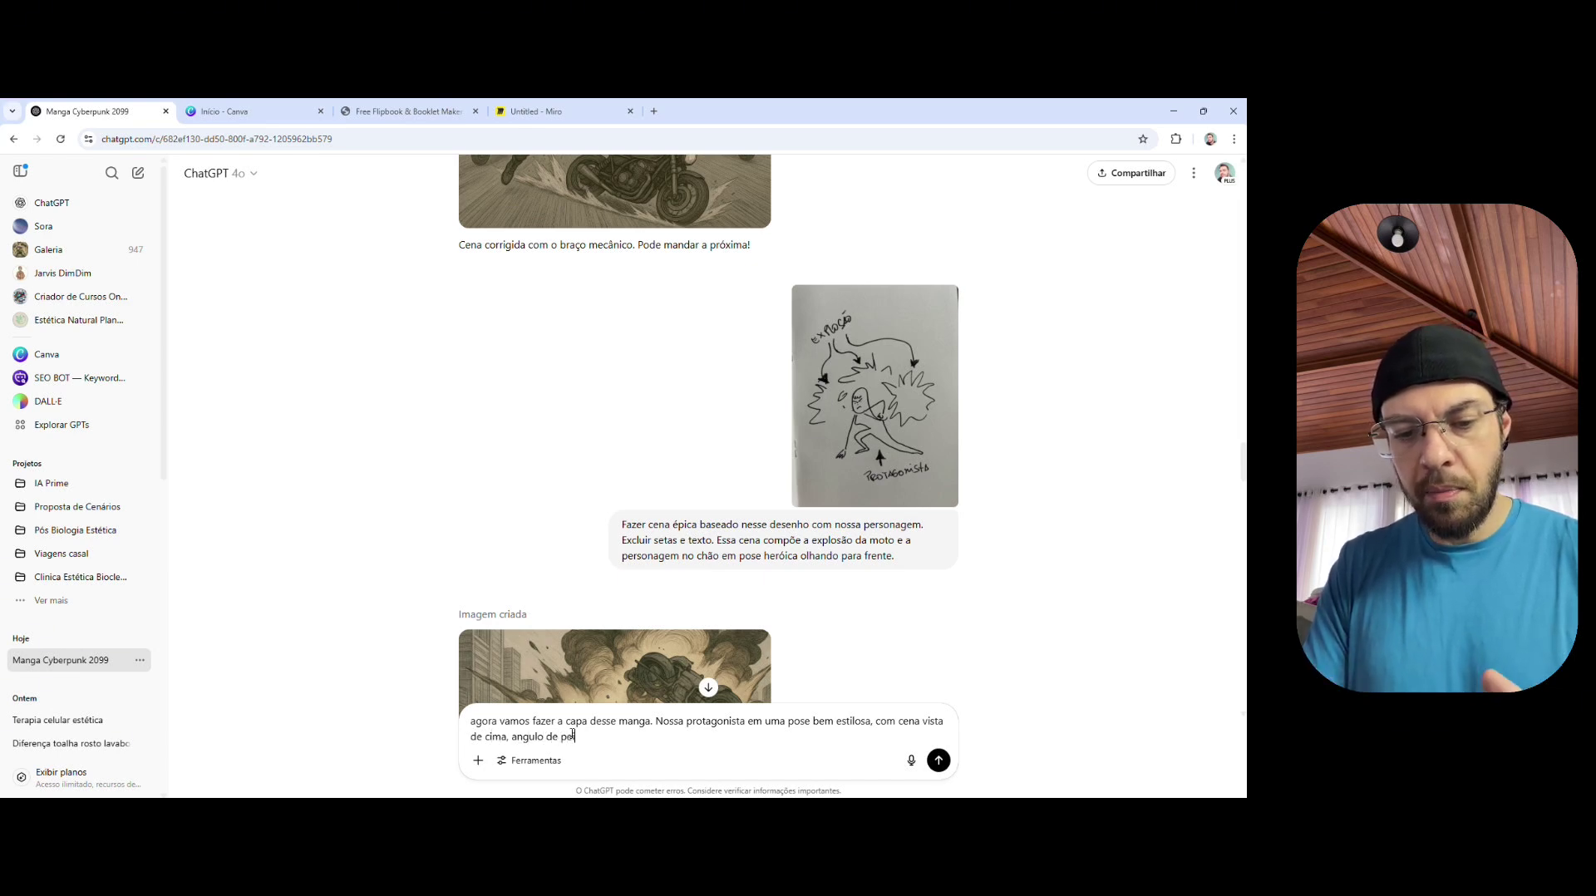
{"action": "type", "text": "ixe, mã"}
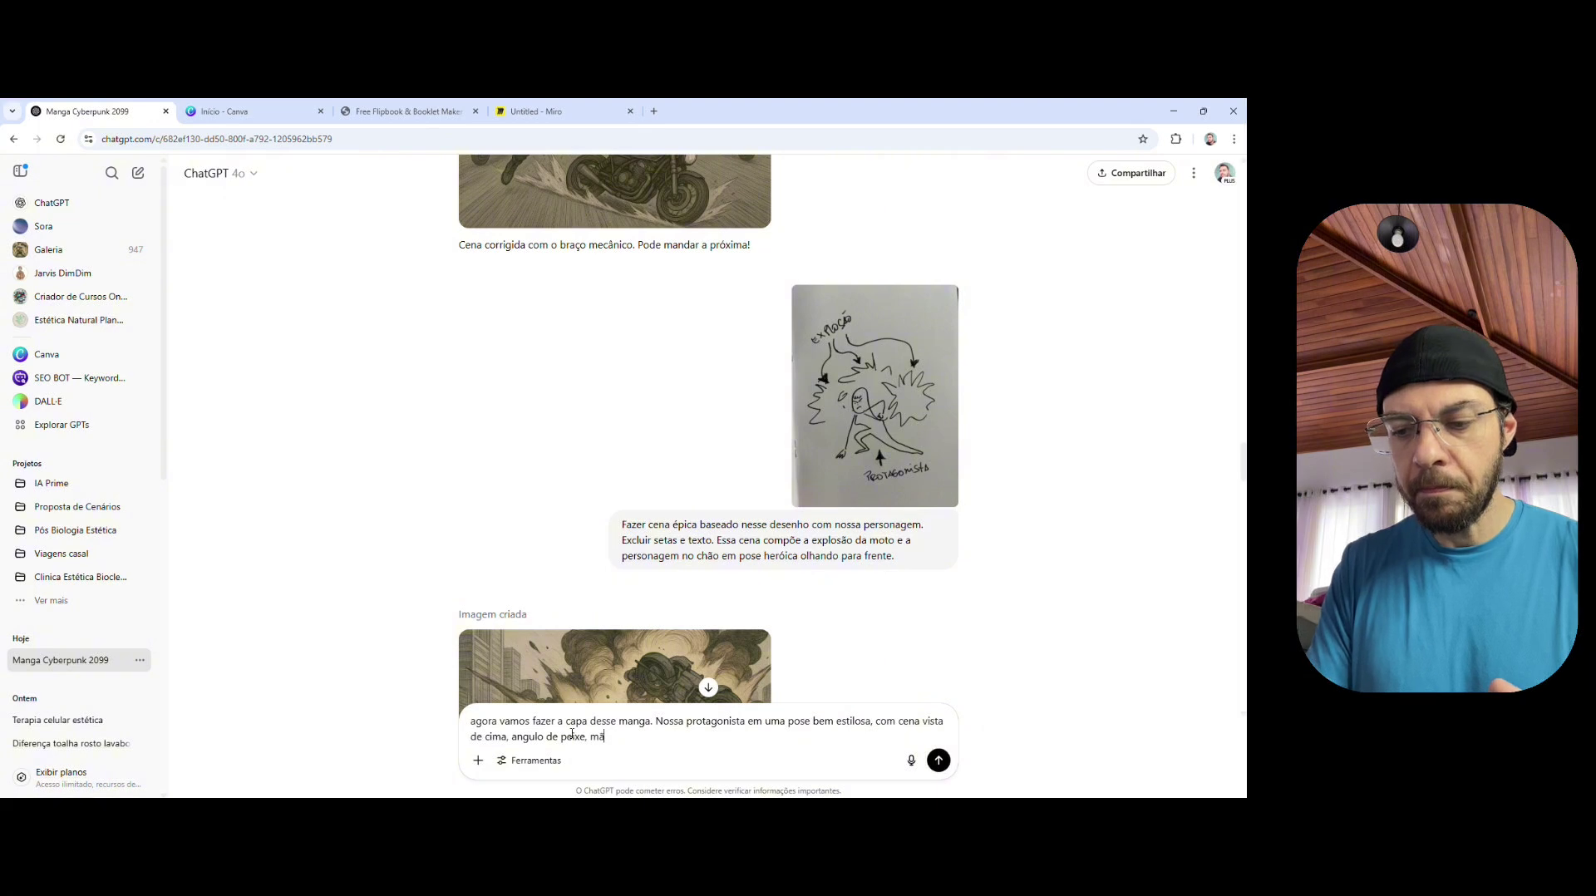
{"action": "type", "text": "os na cintura"}
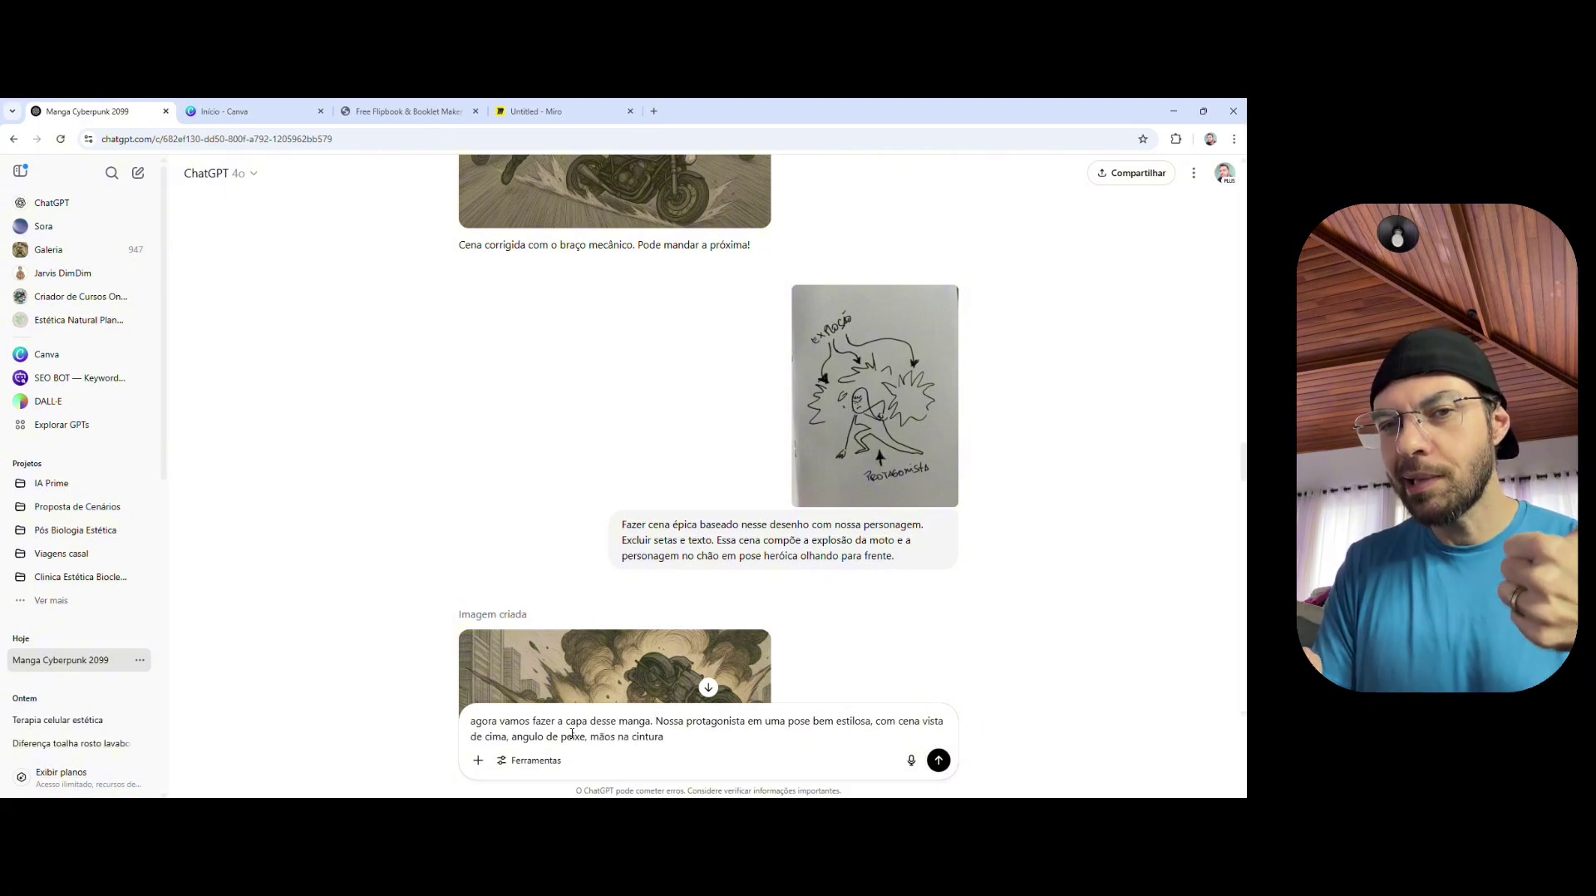
{"action": "type", "text": ", olhar "}
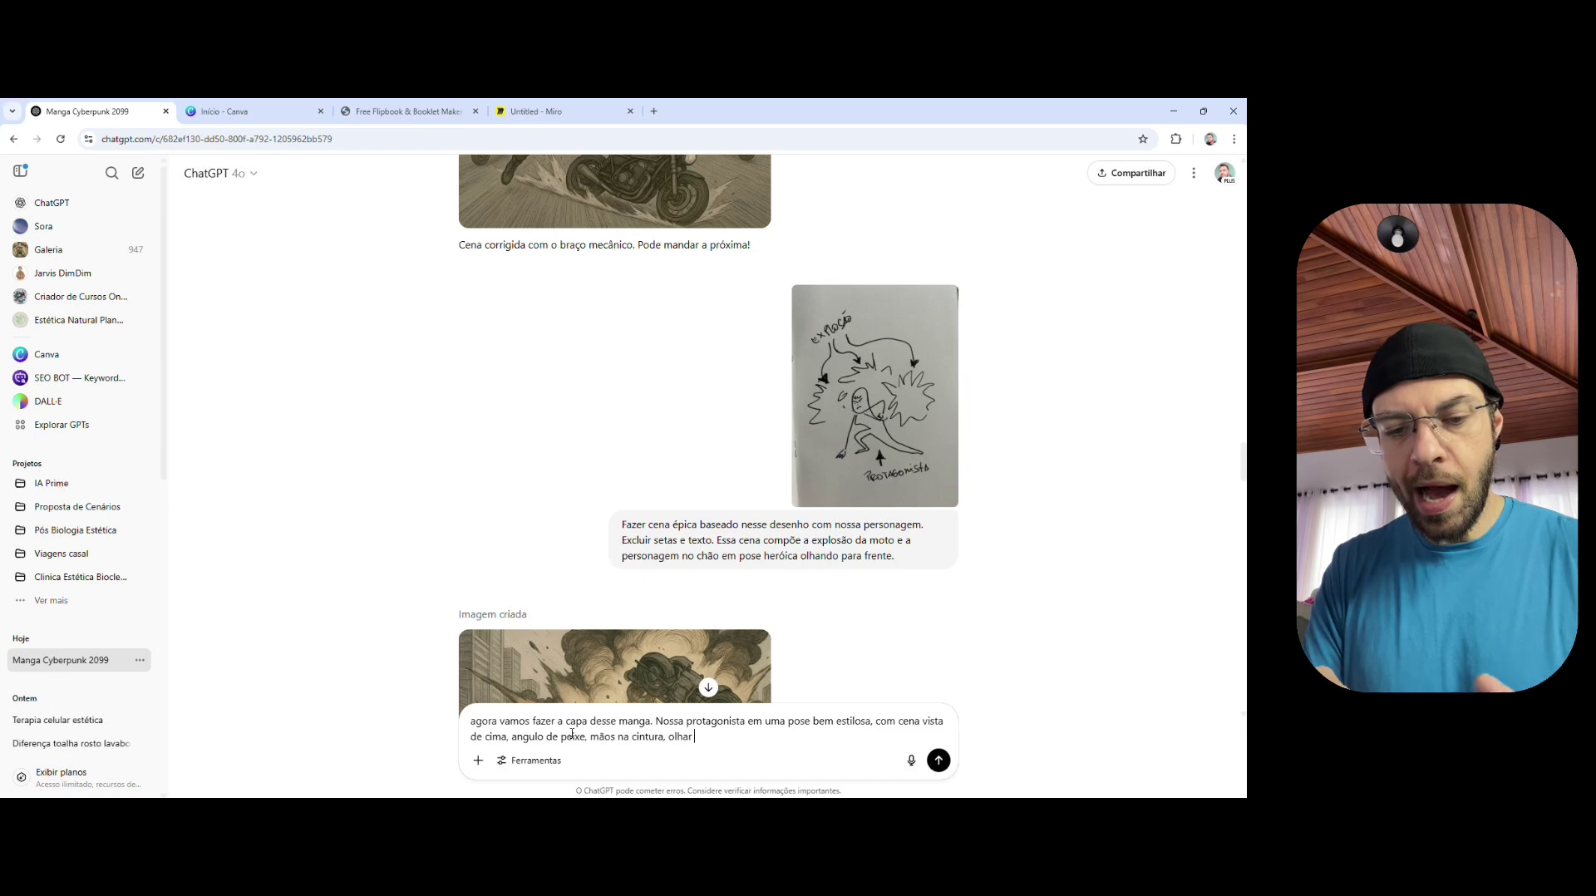
{"action": "type", "text": "levemente "}
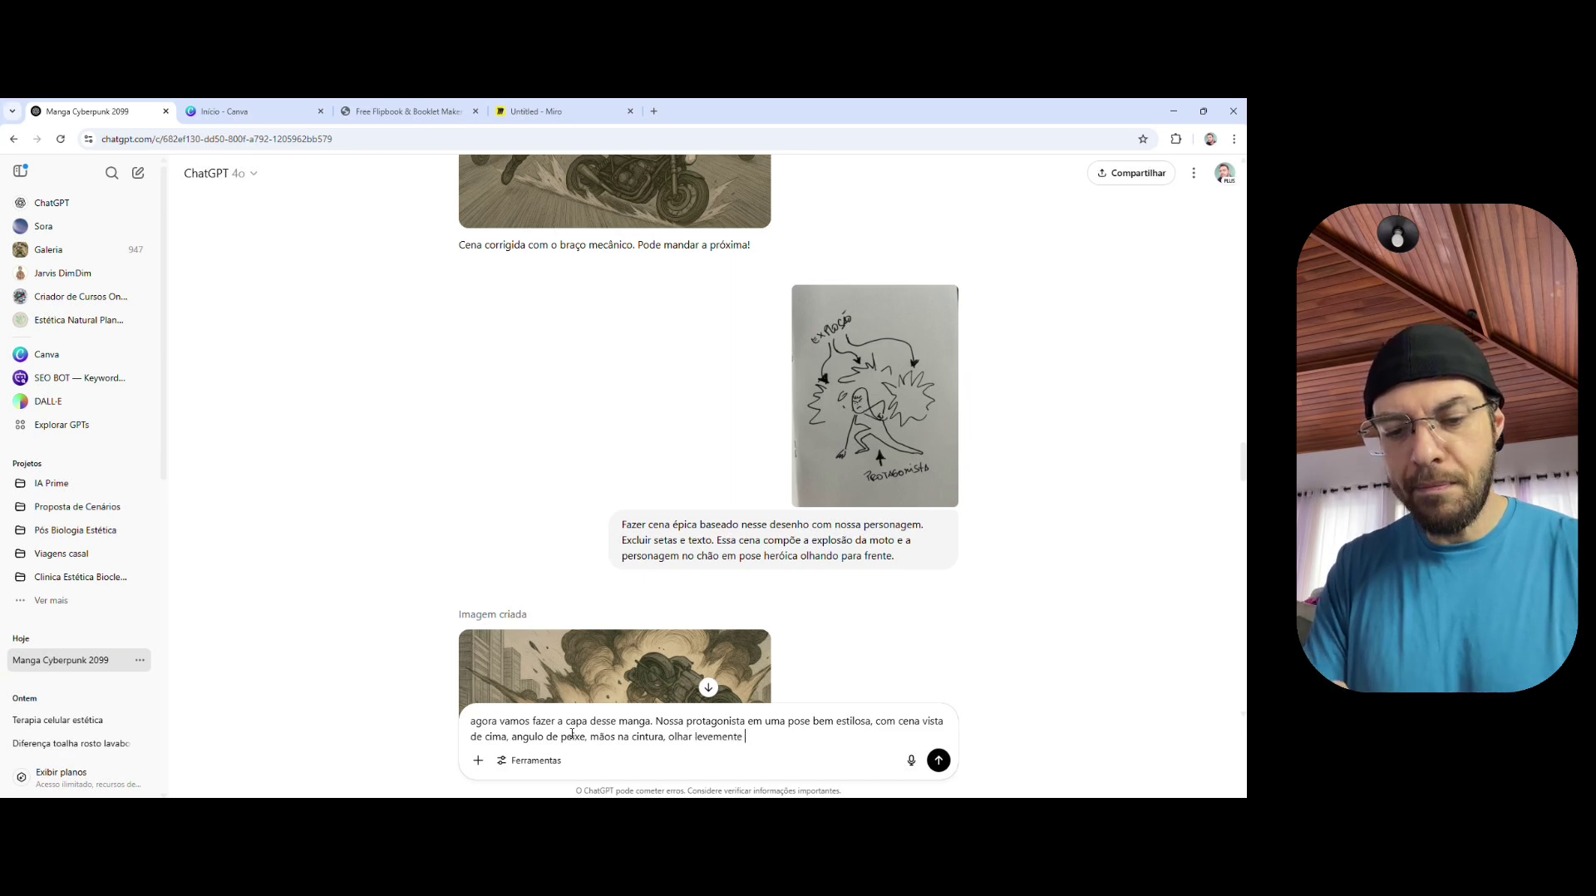
{"action": "type", "text": "sorridente."}
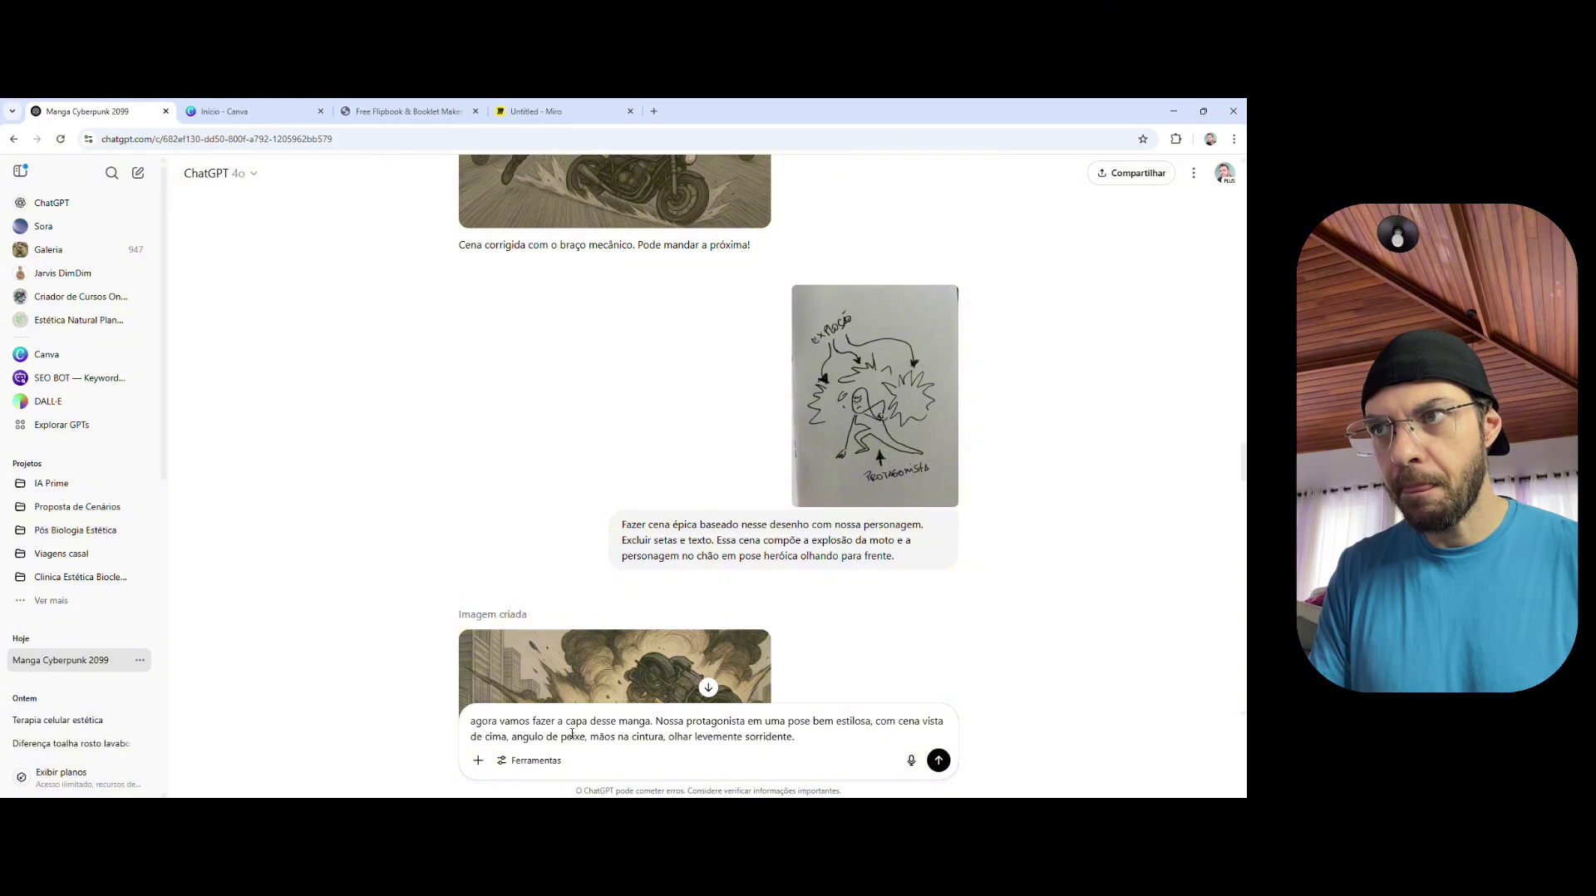
Step: Specify the cover's background and title in the prompt: "Fundo cyberpunk. Título Cyberina"
{"action": "type", "text": " Fundo "}
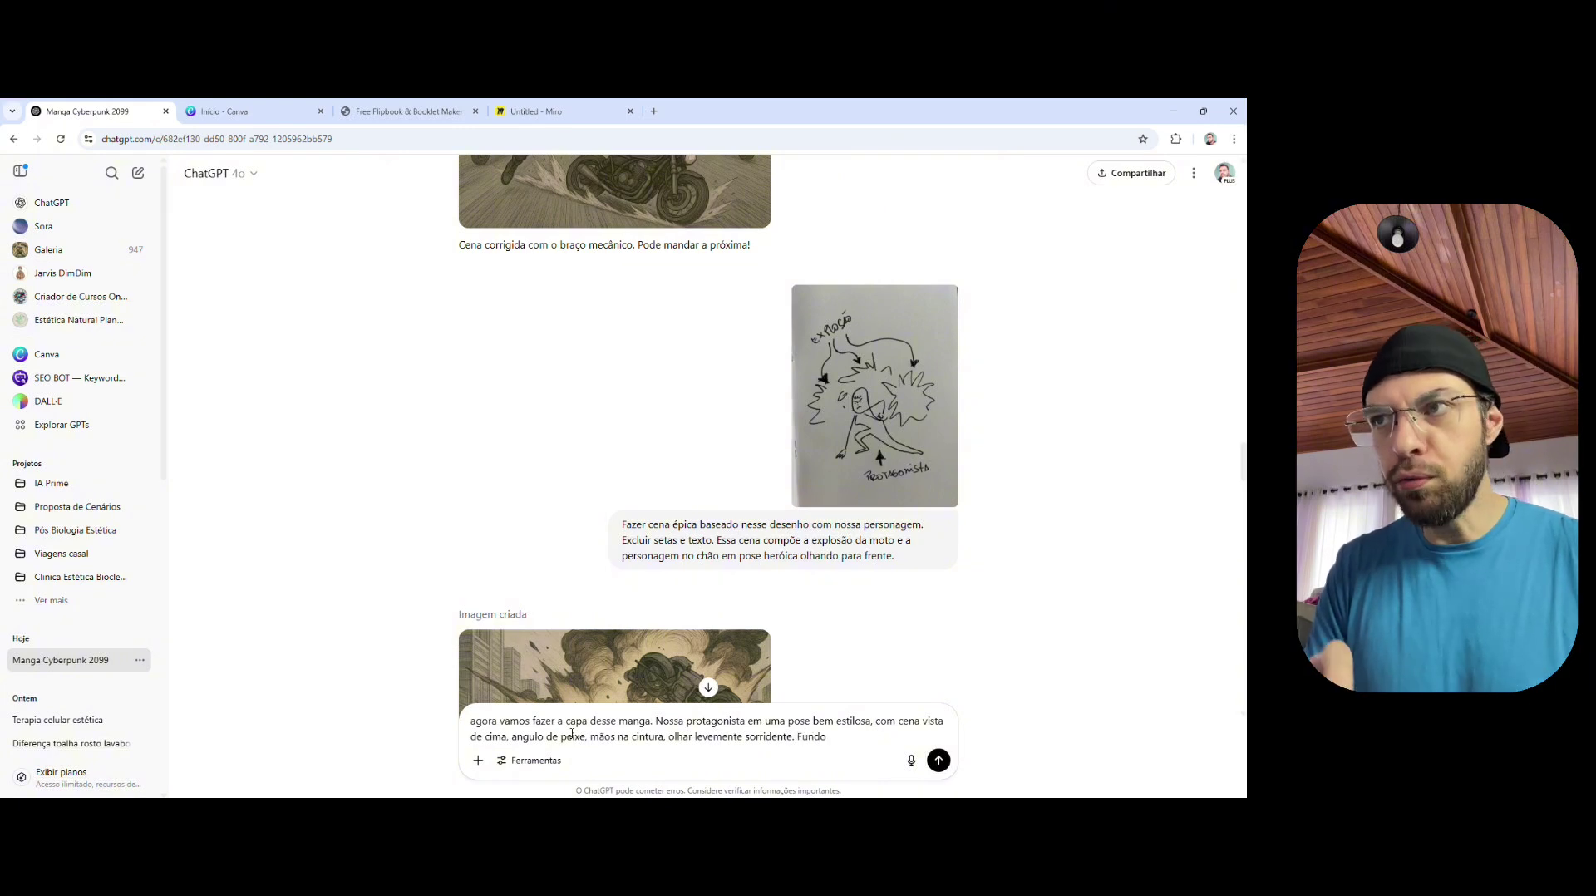
{"action": "type", "text": "cyberpunk"}
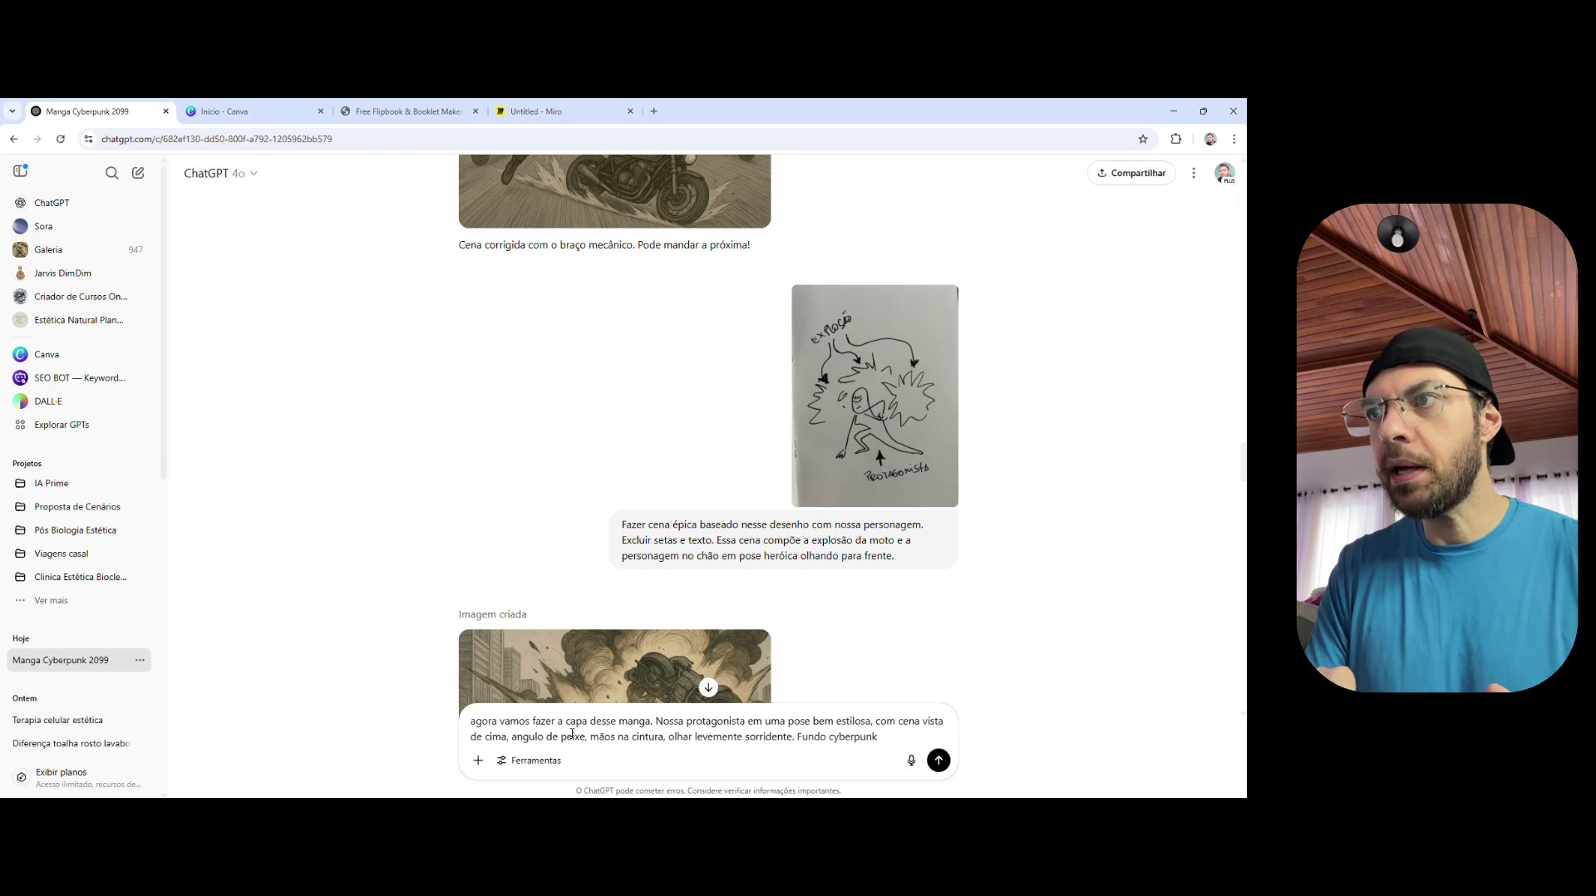
{"action": "type", "text": "."}
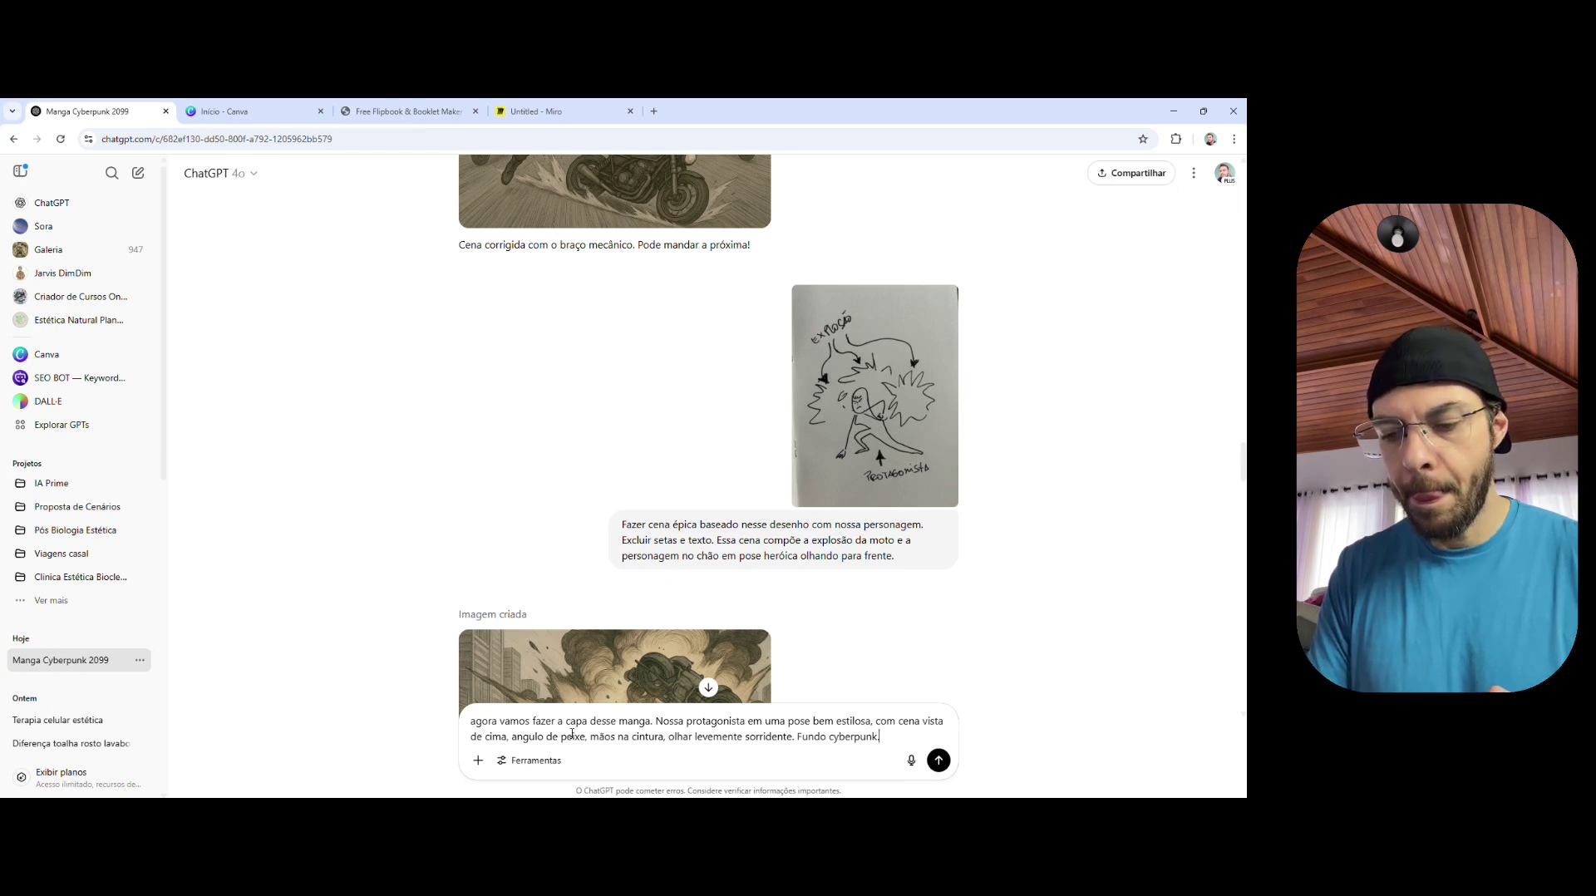
{"action": "type", "text": " T"}
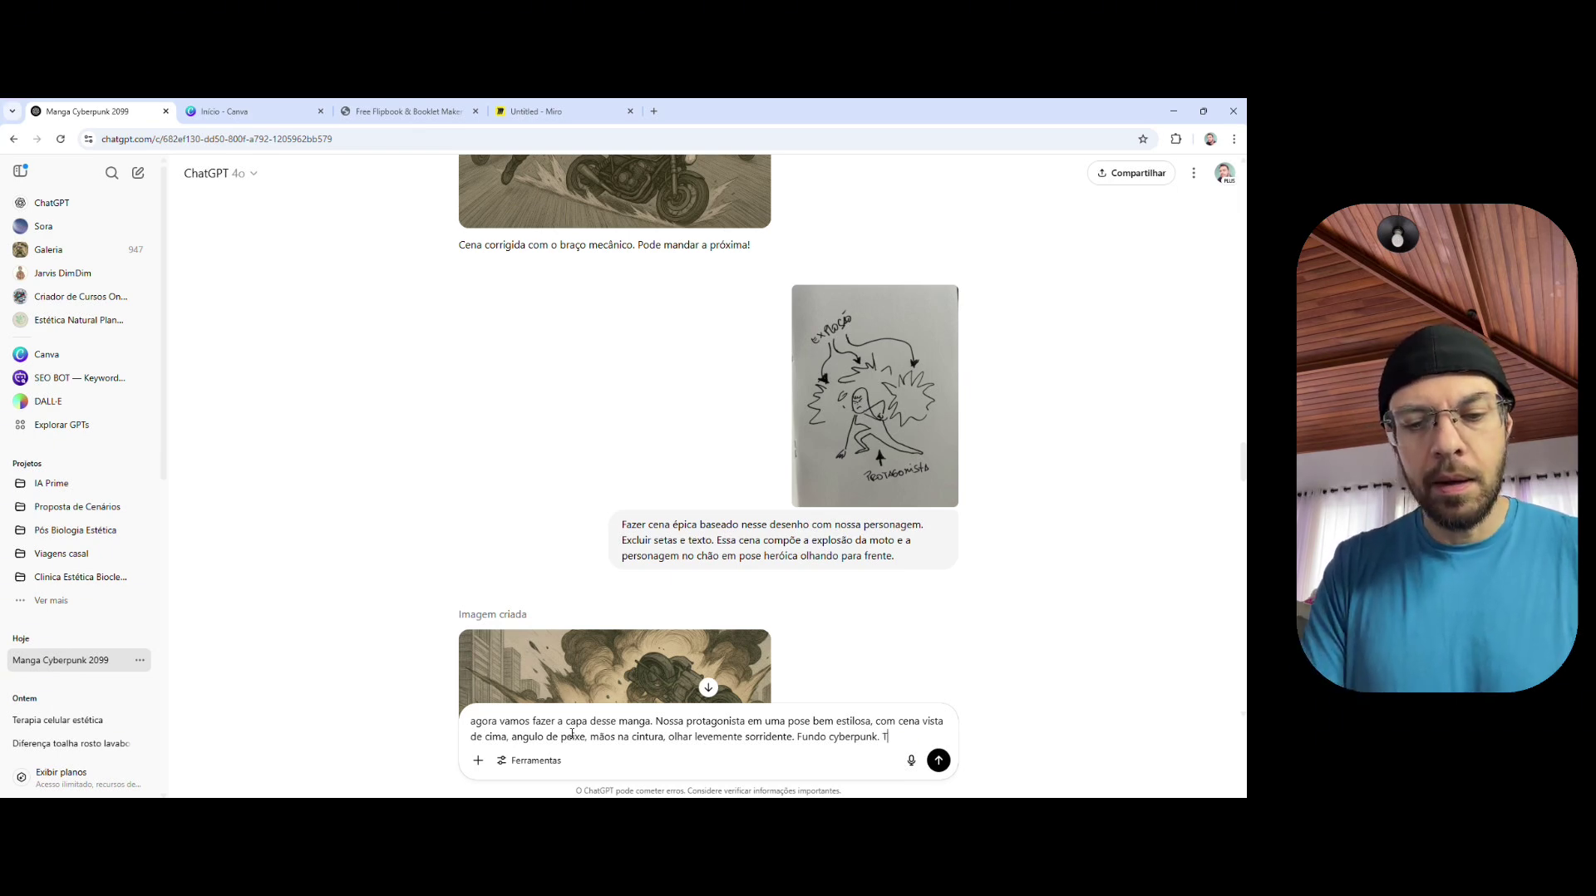
{"action": "type", "text": "ítulo"}
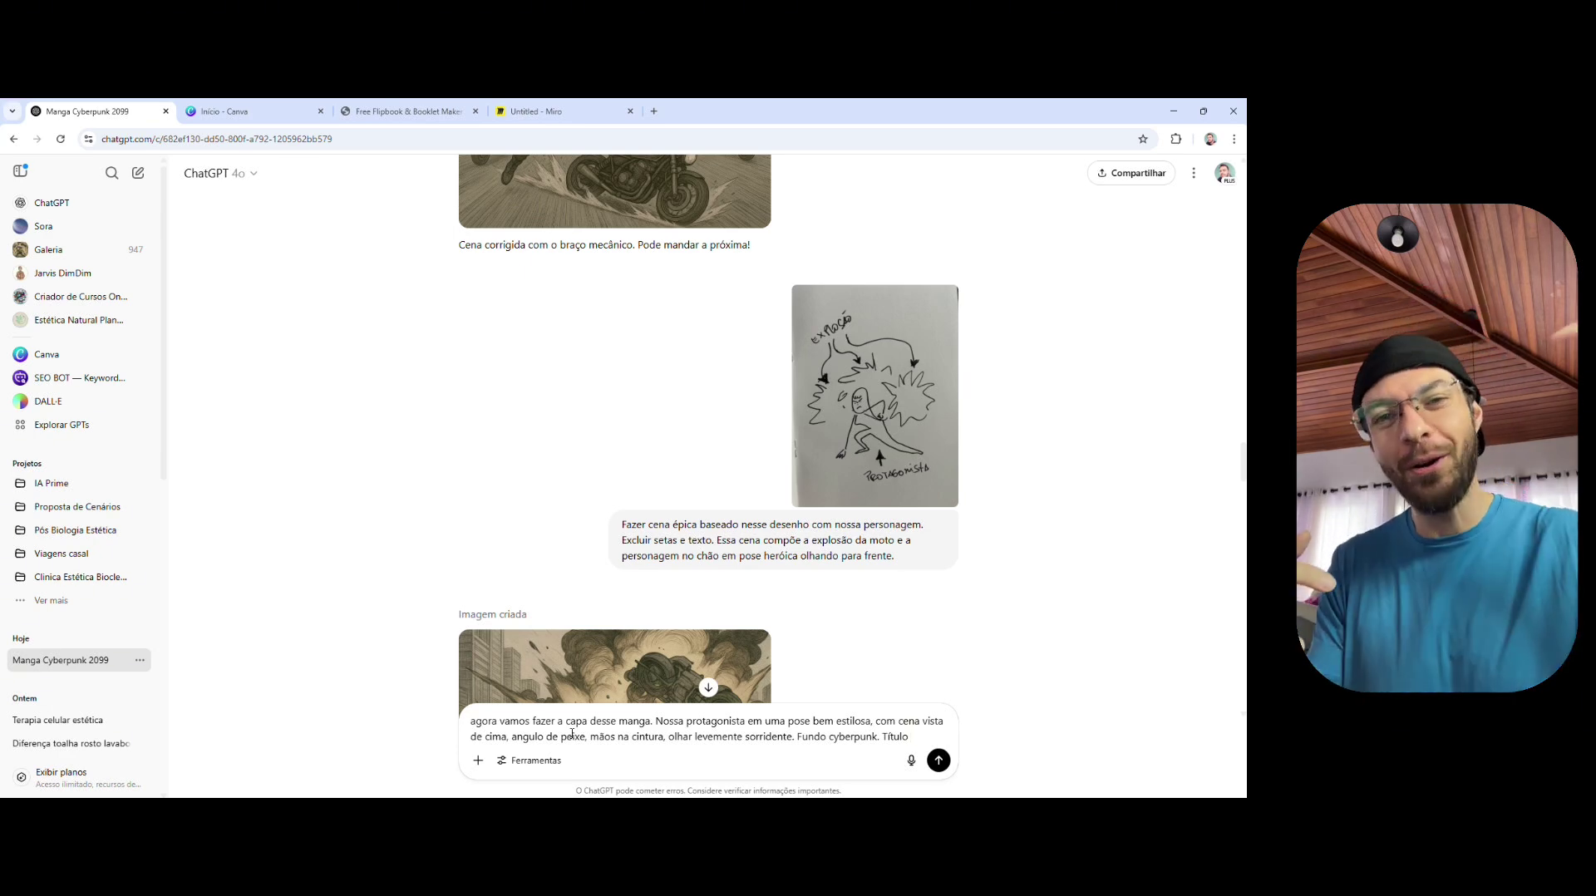
{"action": "type", "text": "Cyberin"}
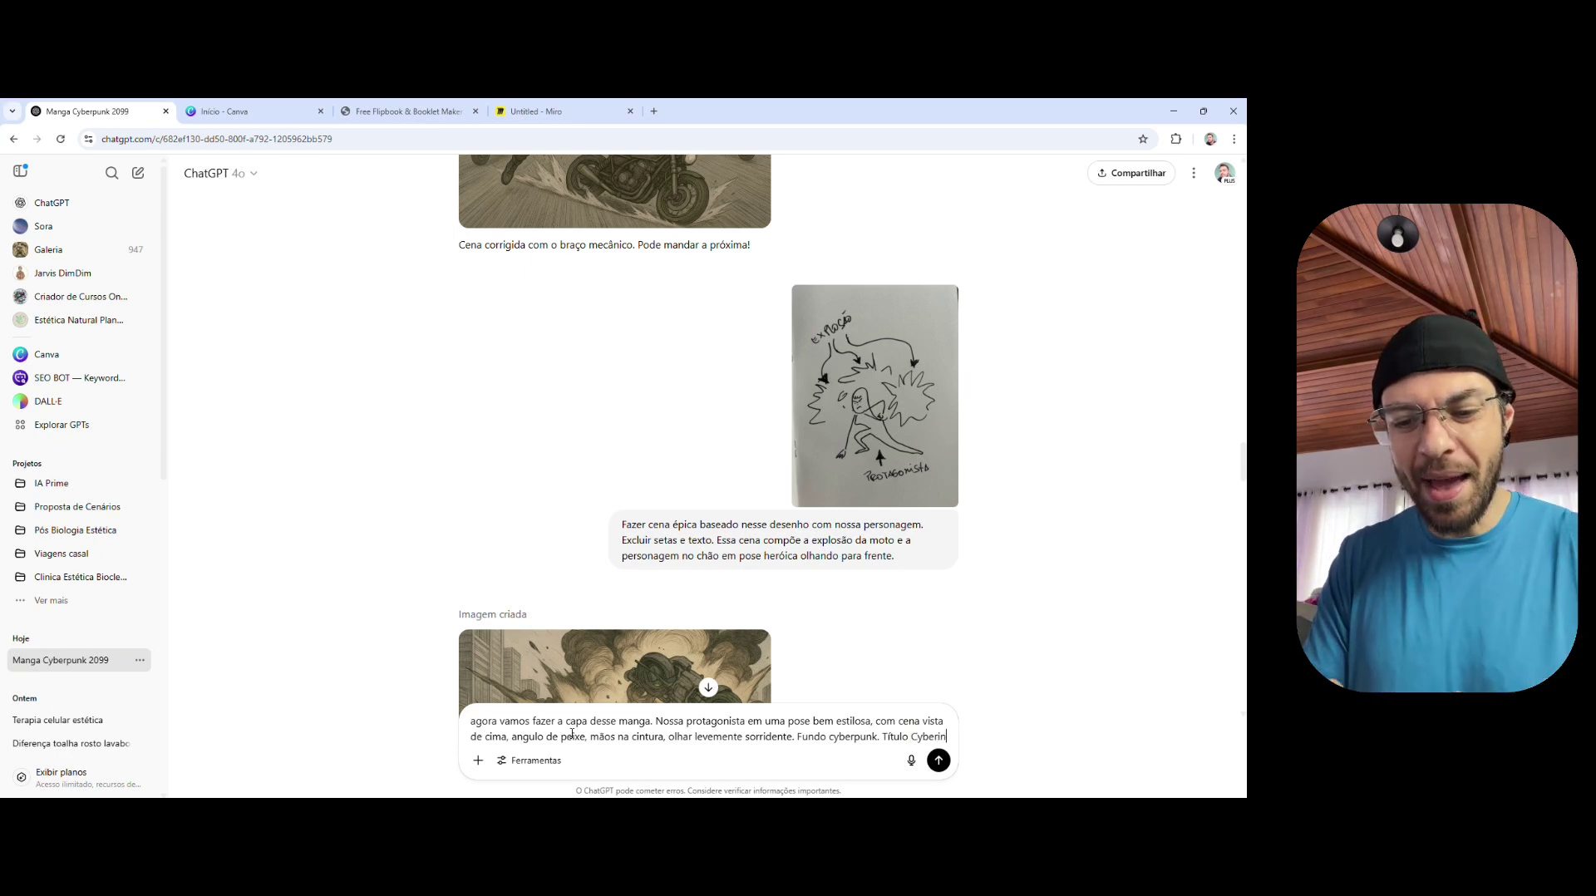
{"action": "type", "text": "a"}
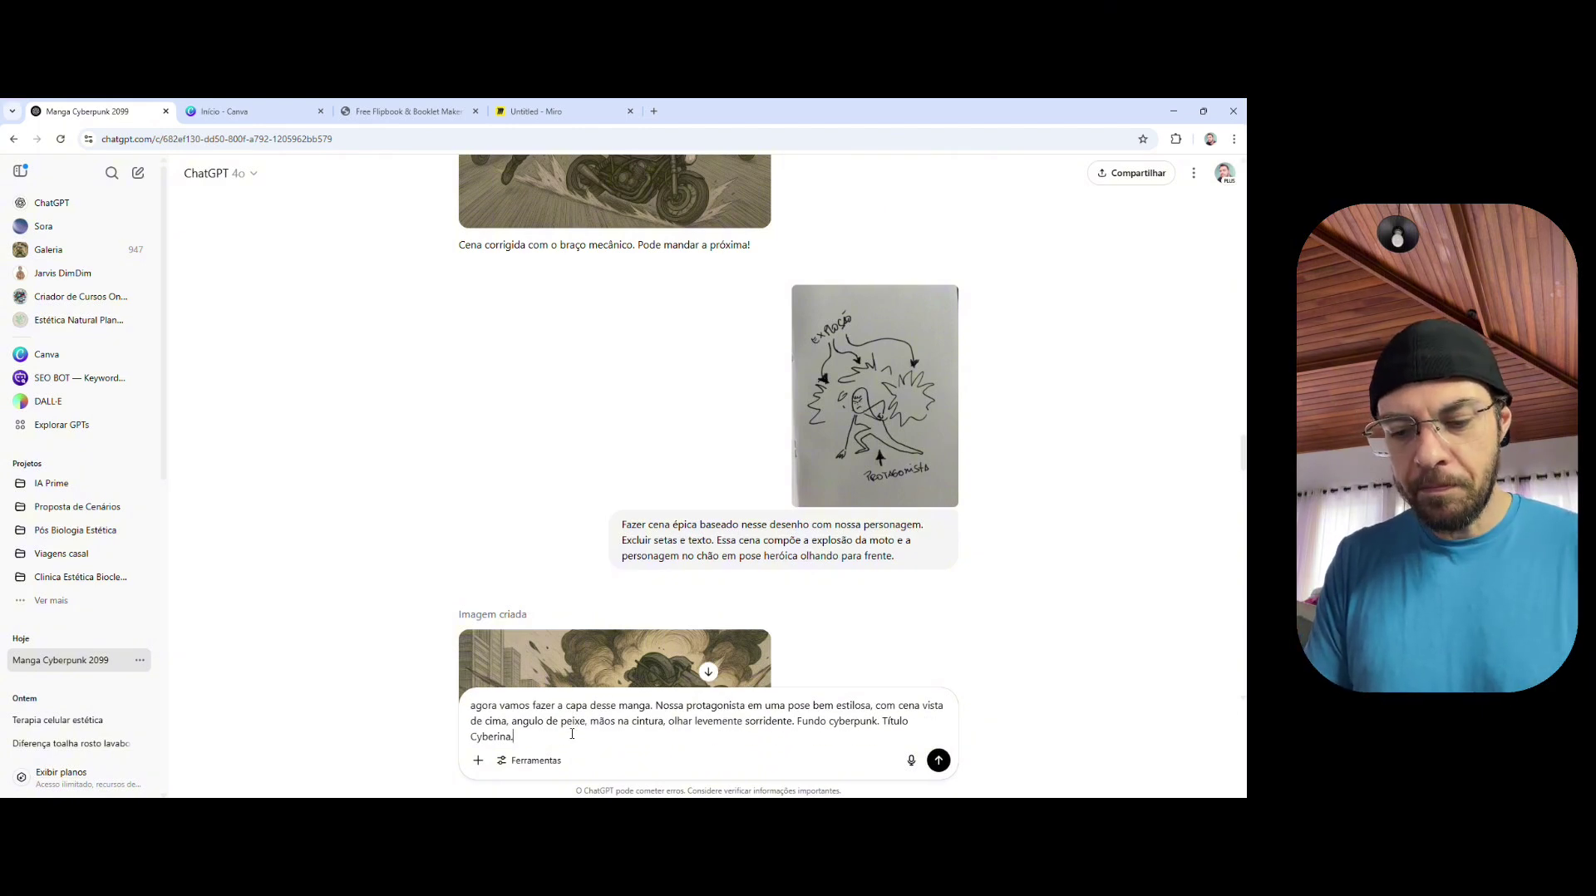
Step: Add the title styling request to the cover prompt: "Deixe o titulo estiloso"
{"action": "type", "text": ". T"}
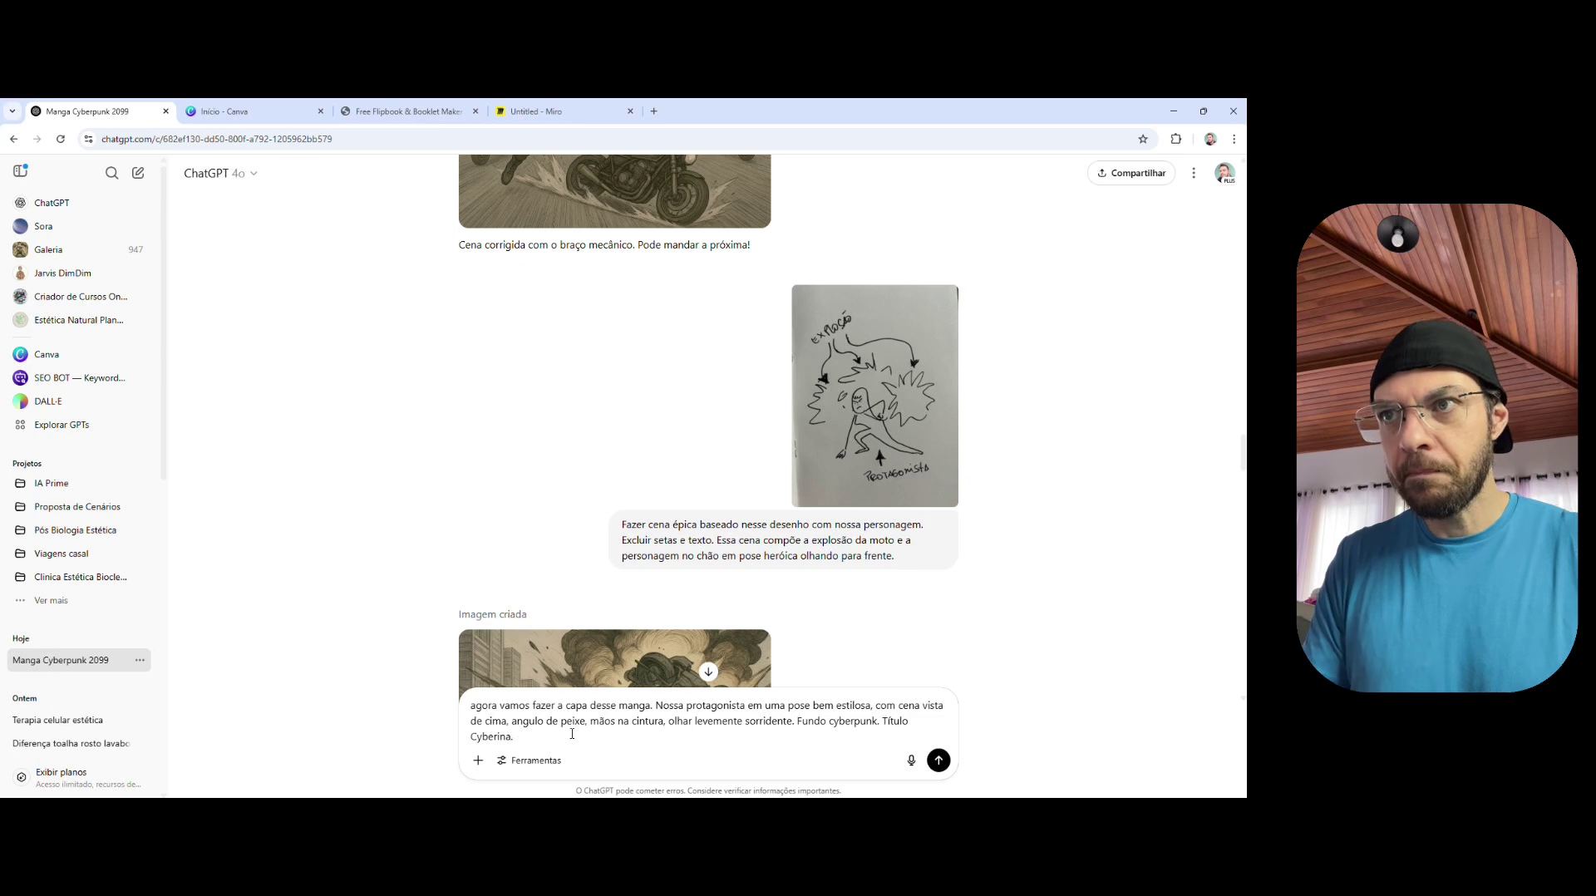
{"action": "type", "text": " Deix"}
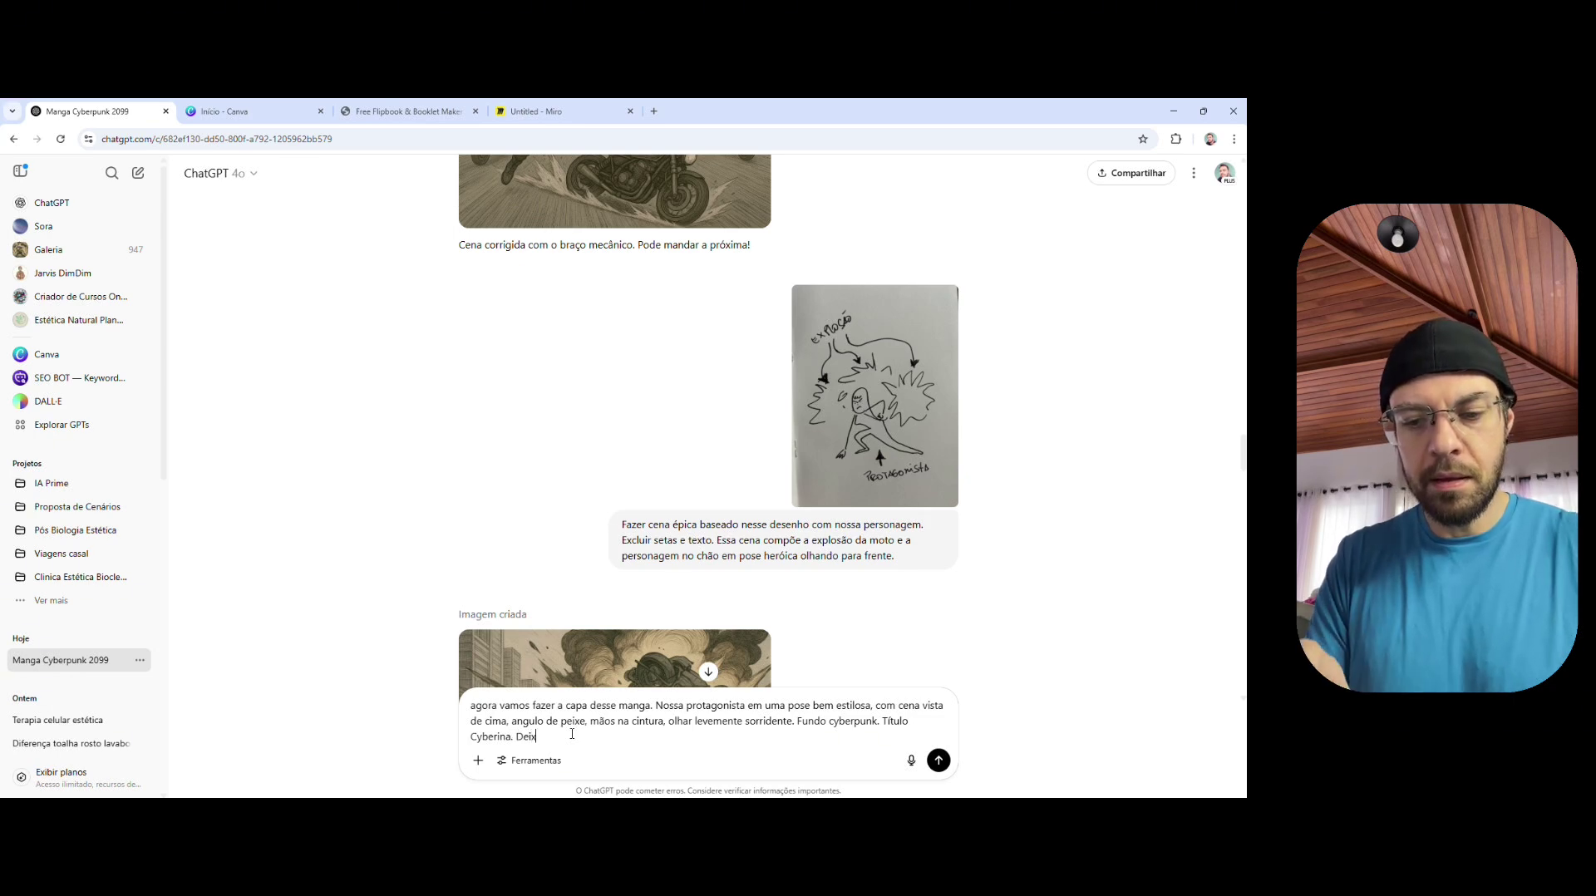
{"action": "type", "text": "e o titulo es"}
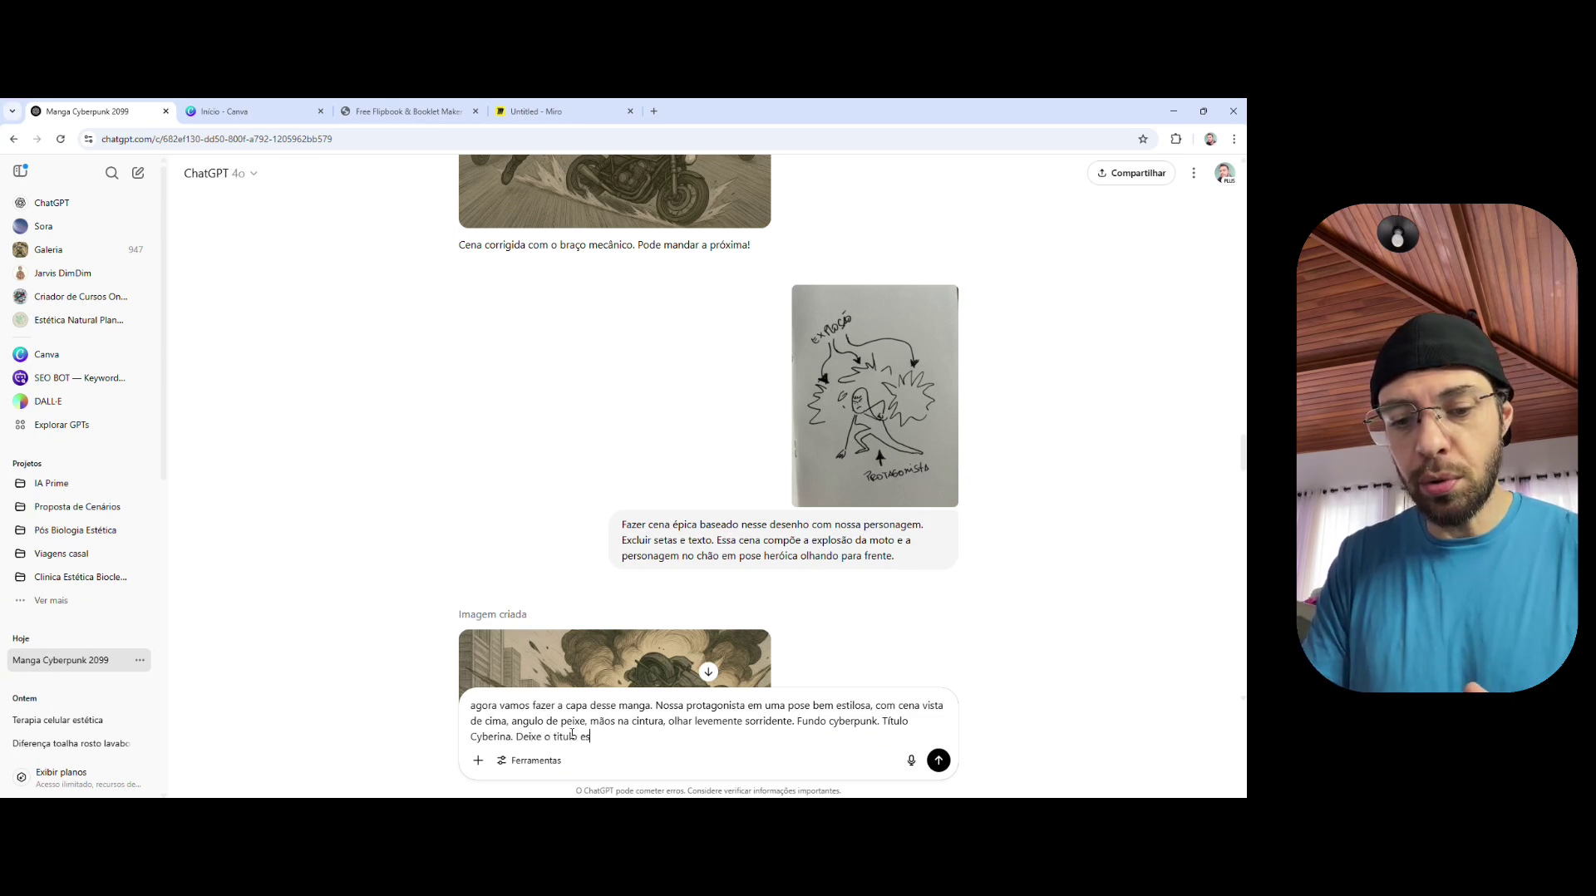
{"action": "type", "text": "tiloso "}
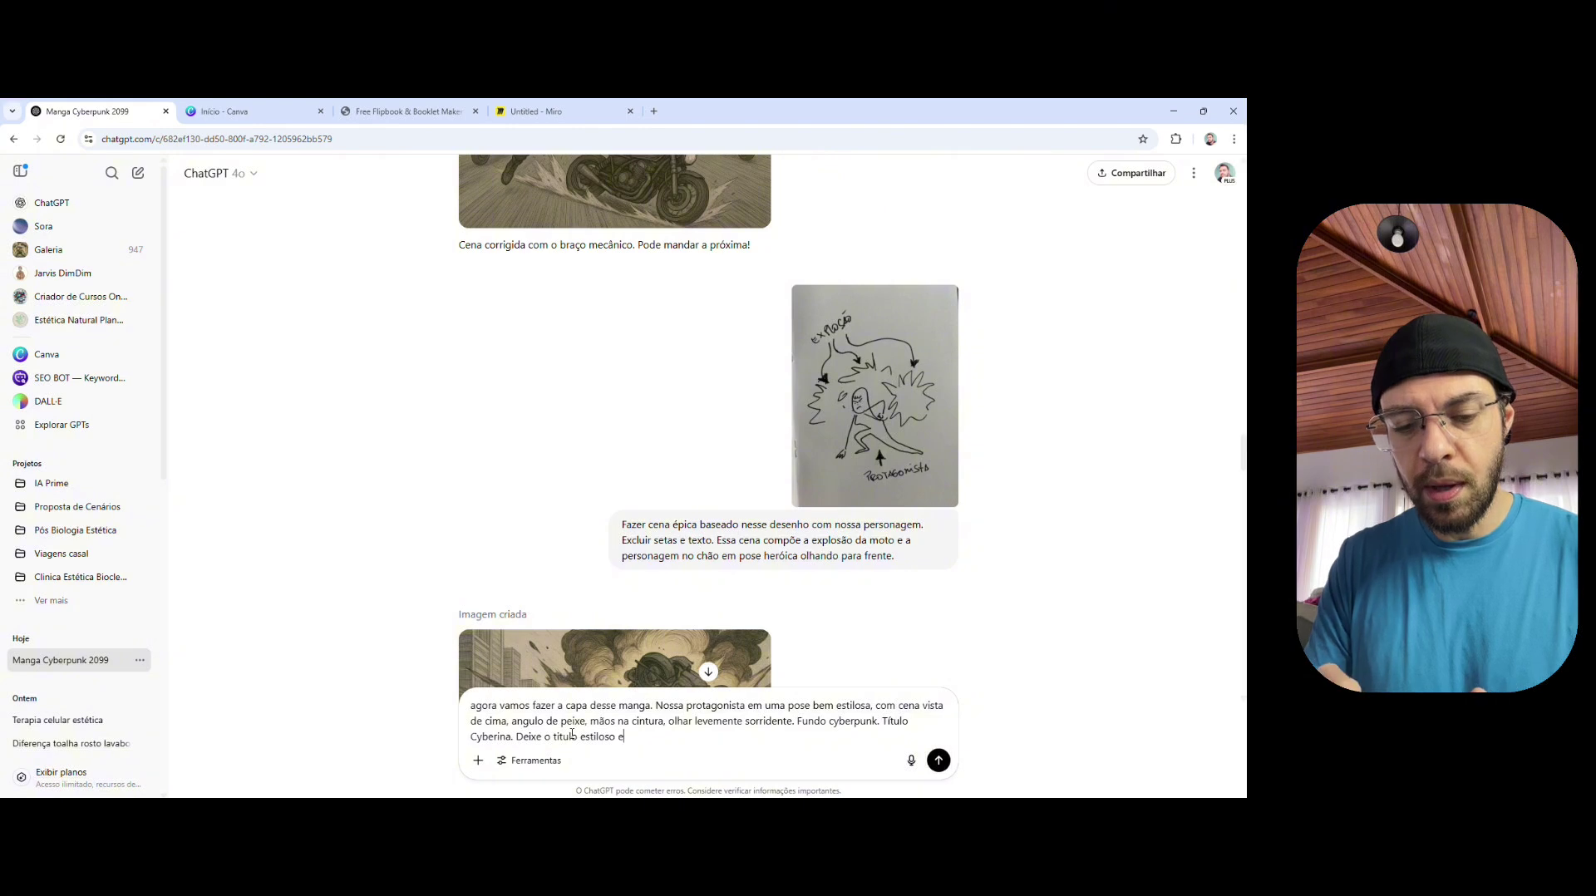
Step: Extend the cover prompt with the Japanese title request: "e tbm escreva em japones esse nome abaixo do nome principal."
{"action": "type", "text": "e tbm"}
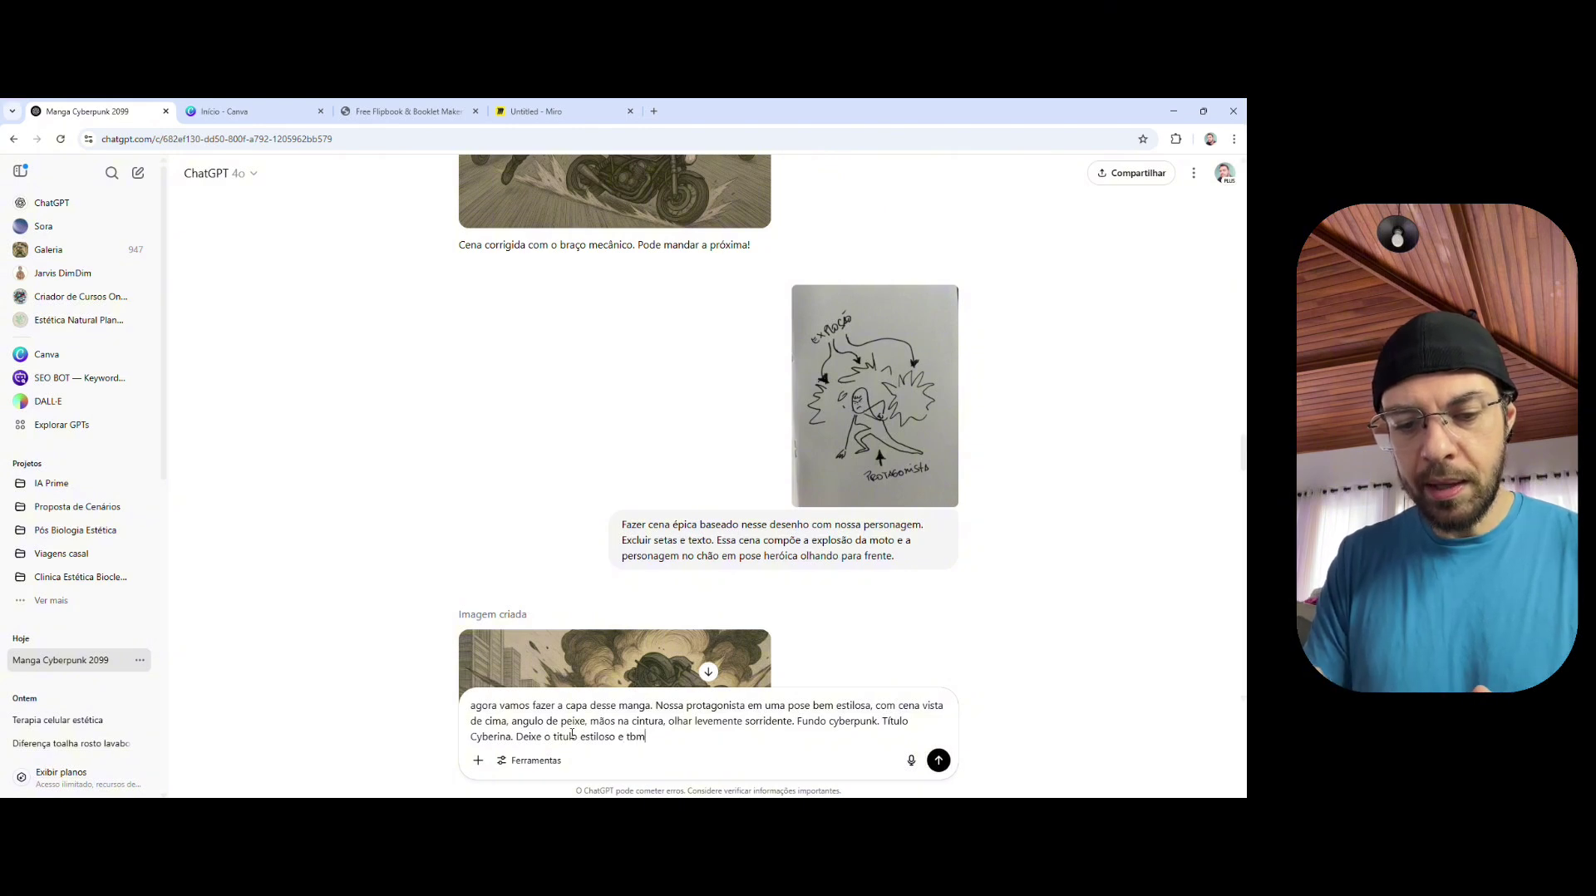
{"action": "type", "text": " escr"}
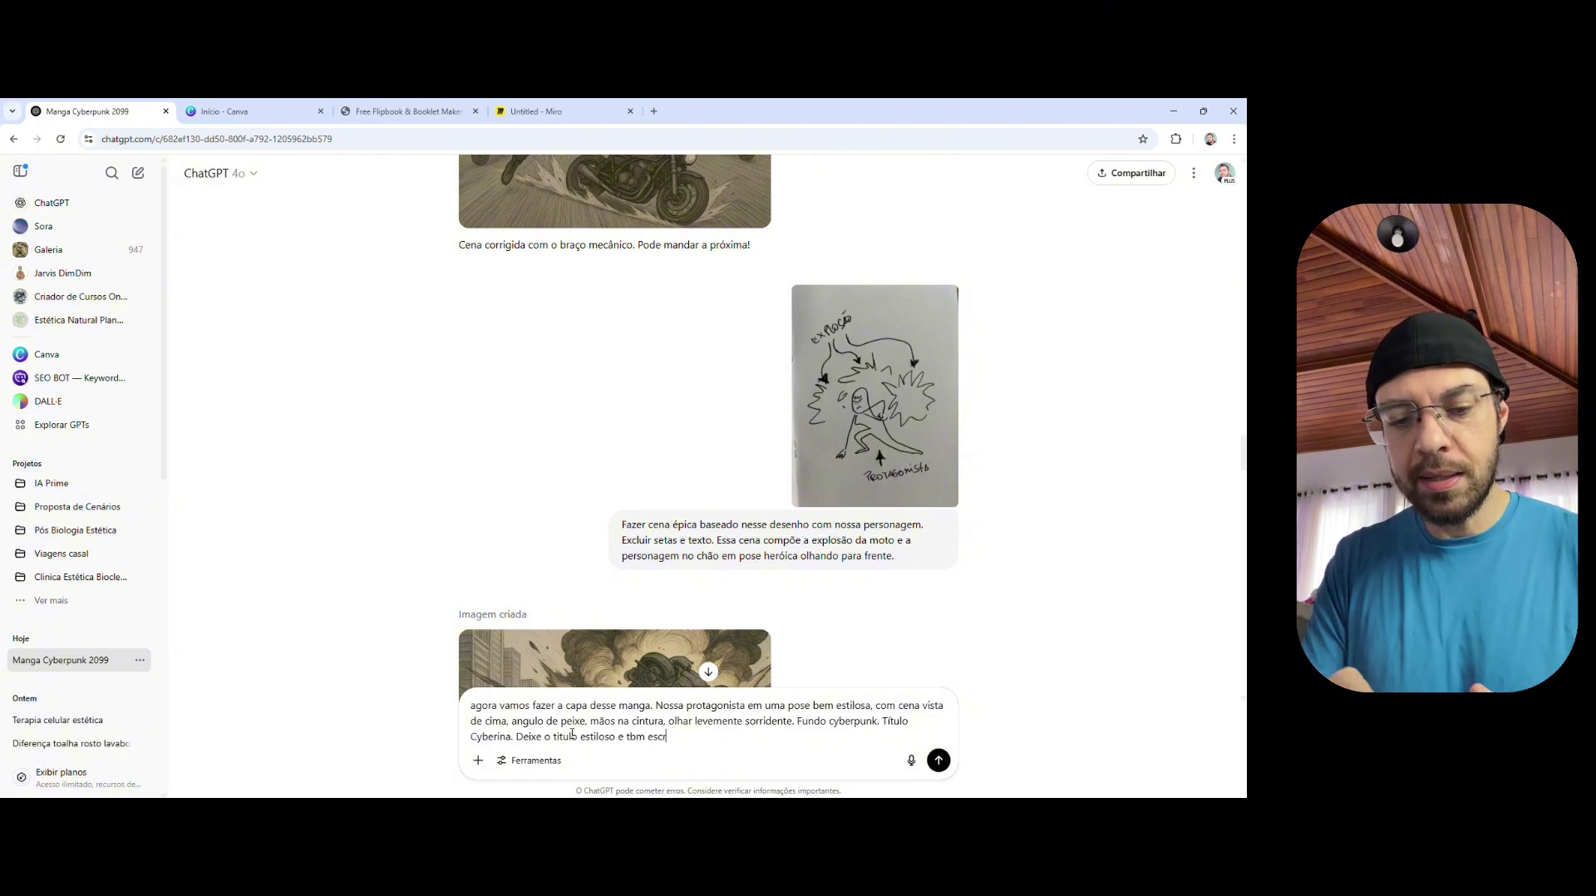
{"action": "type", "text": "eva em "}
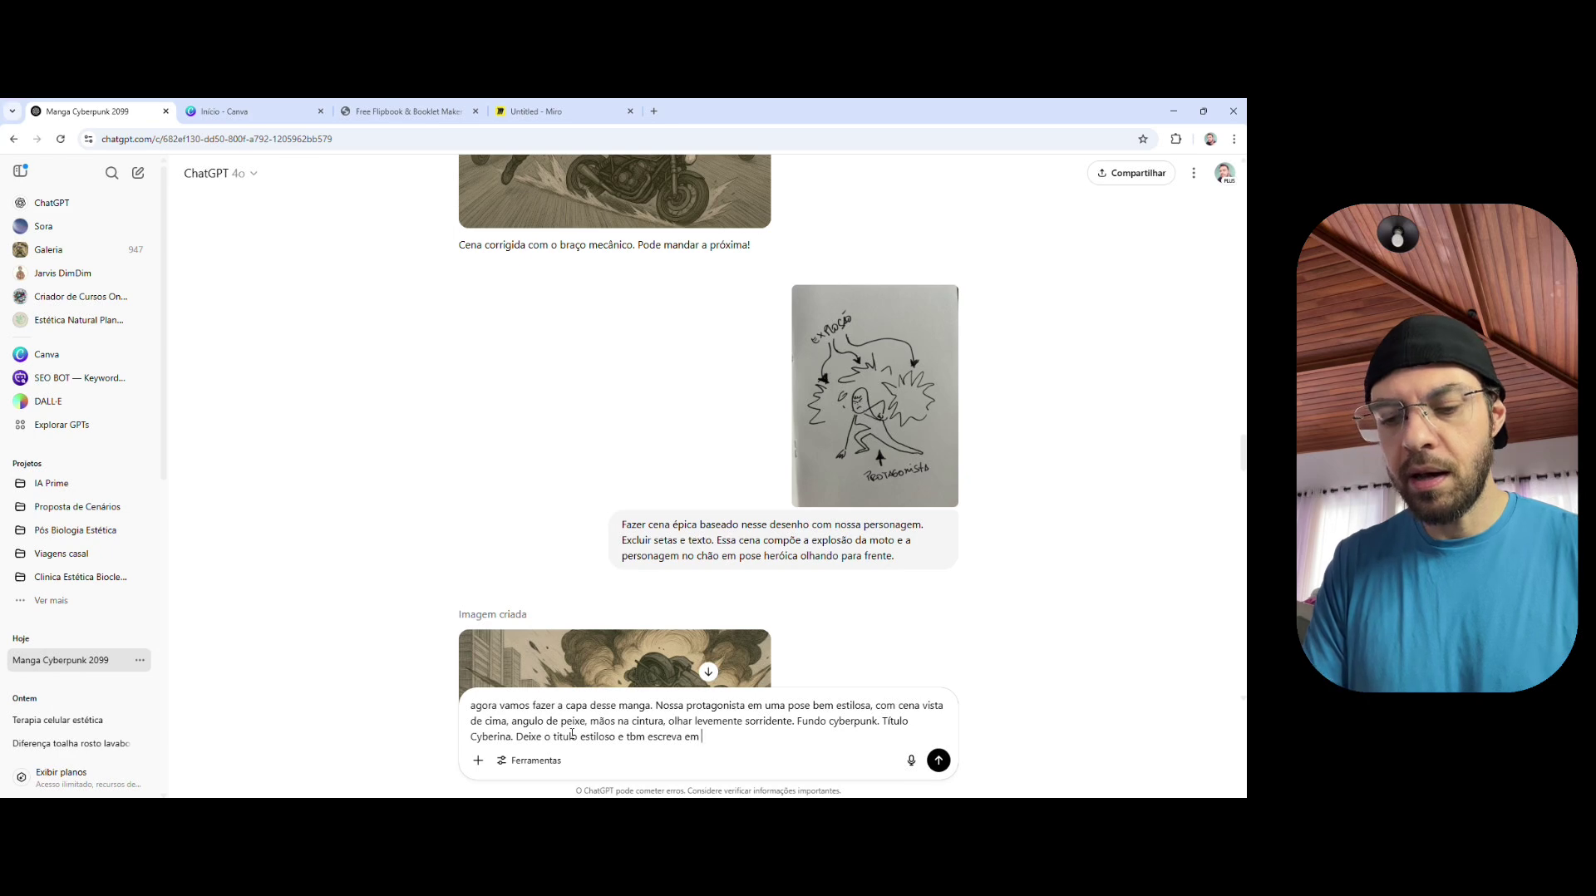
{"action": "type", "text": "japones"}
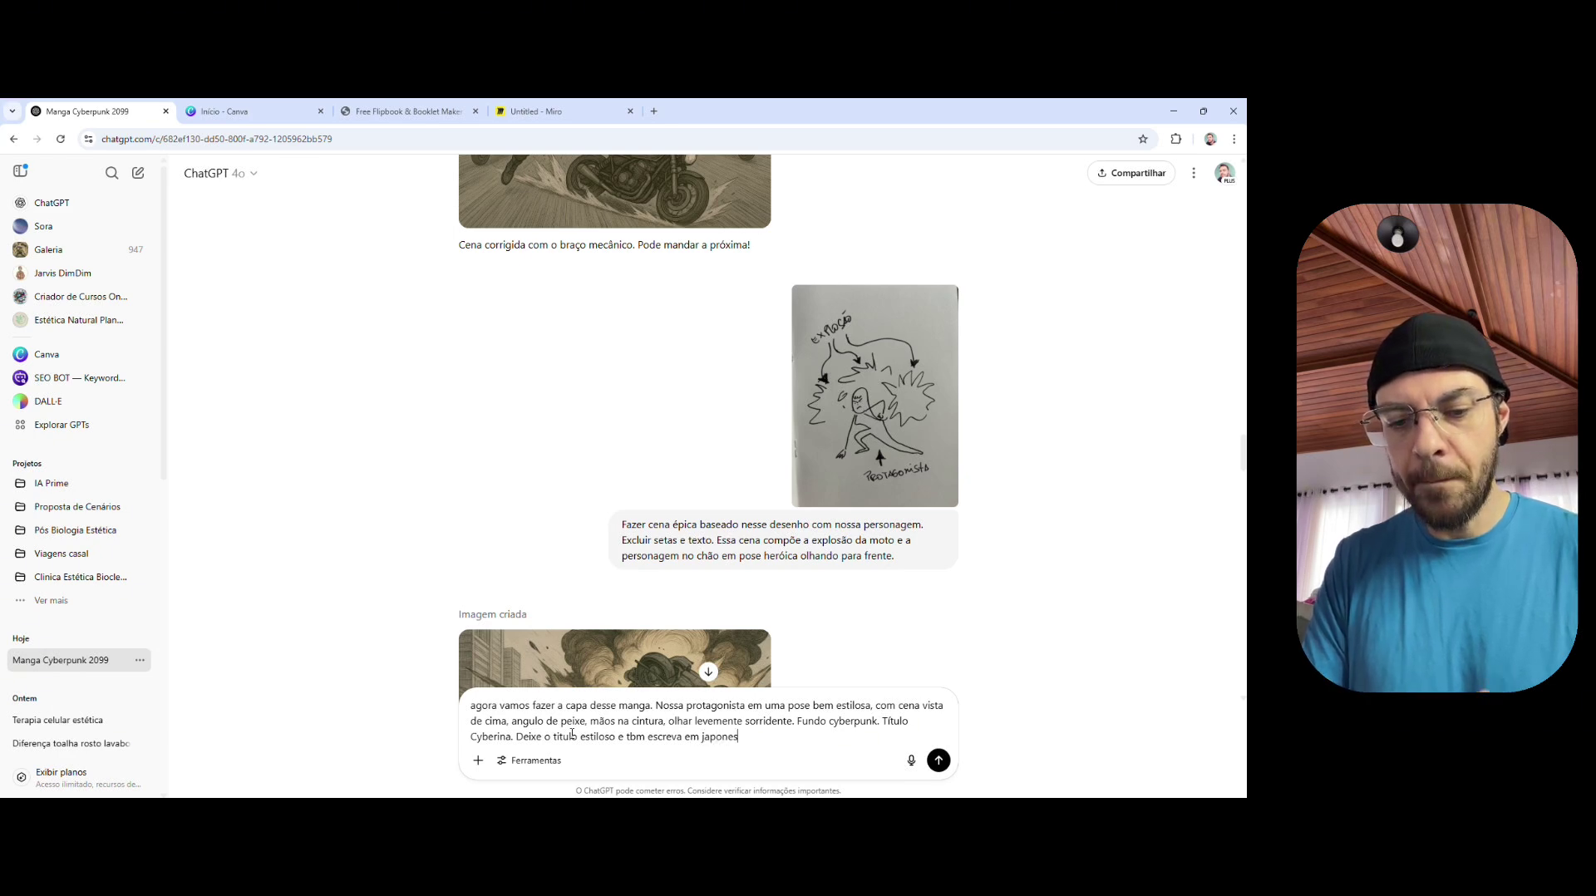
{"action": "type", "text": " esse nome ab"}
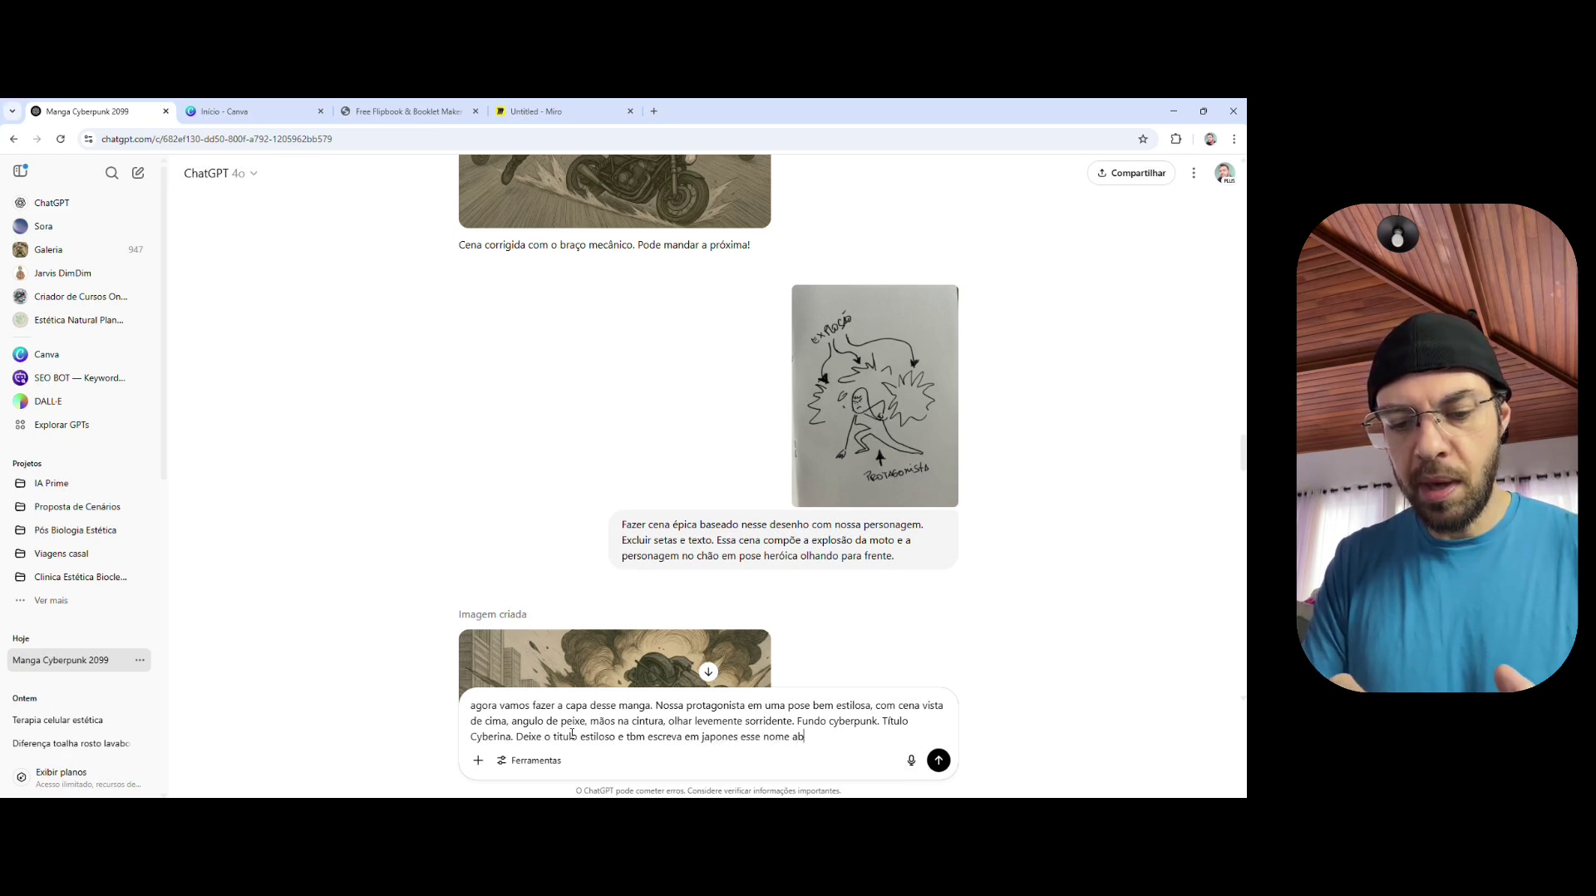
{"action": "type", "text": "aixo do"}
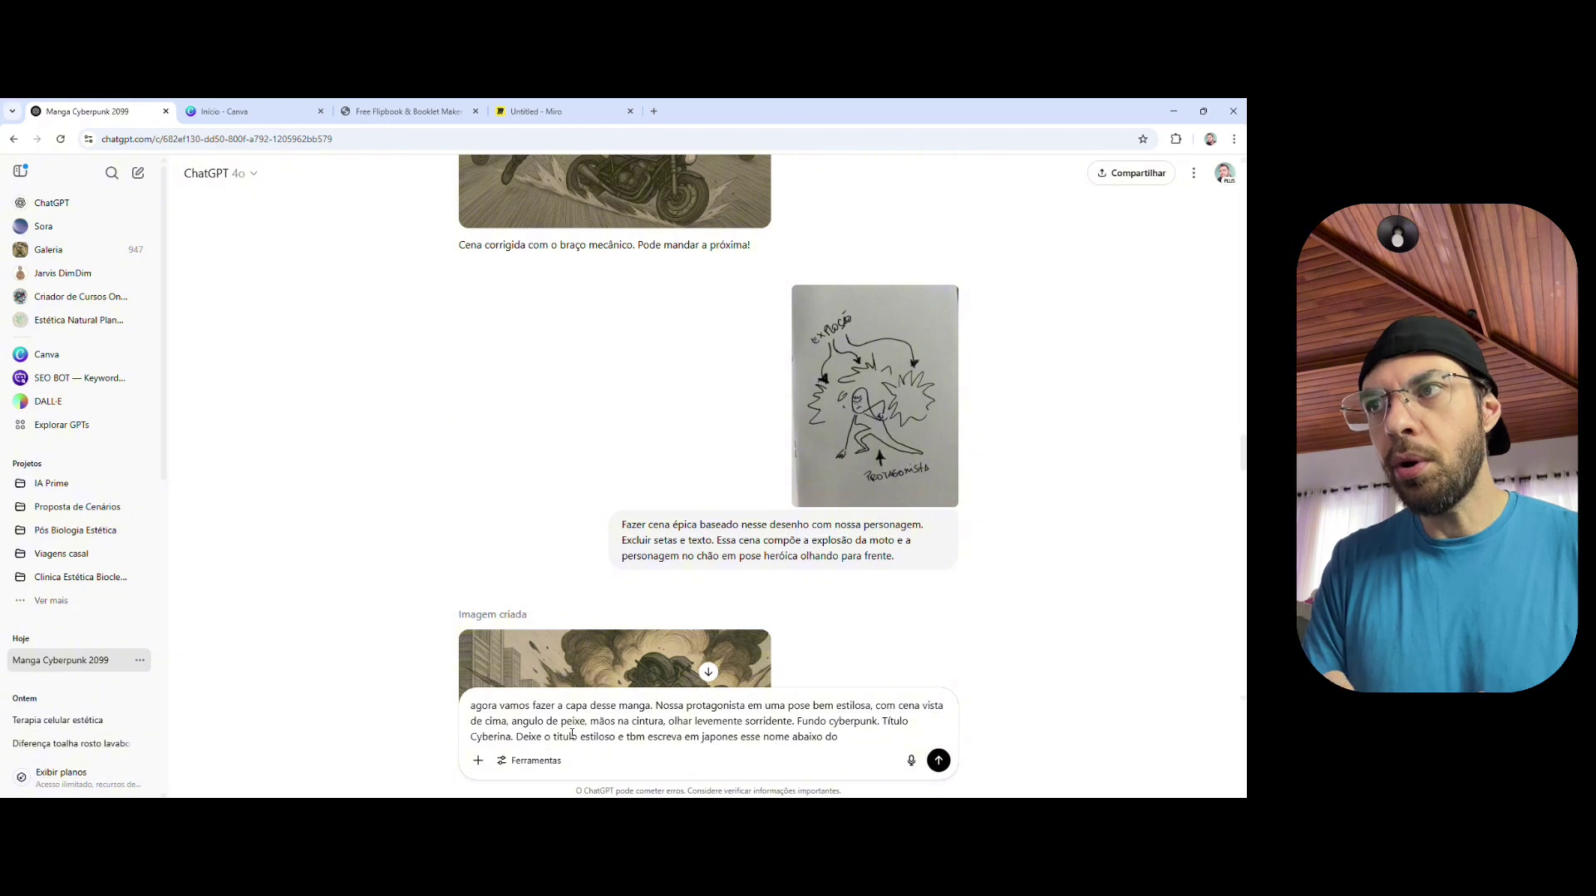
{"action": "type", "text": " nome"}
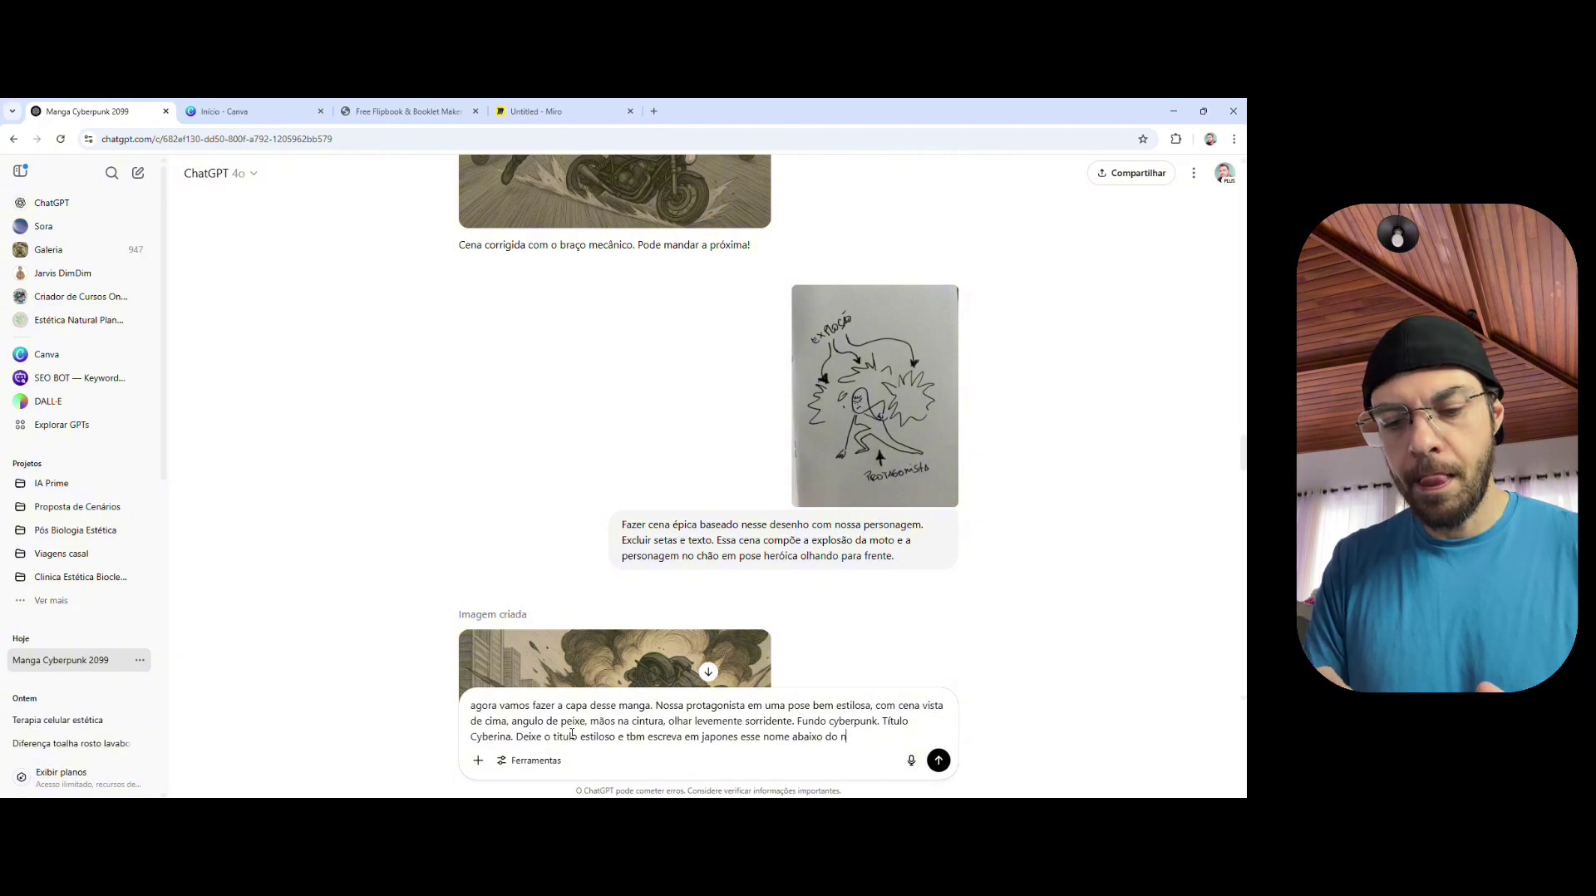
{"action": "type", "text": " princ"}
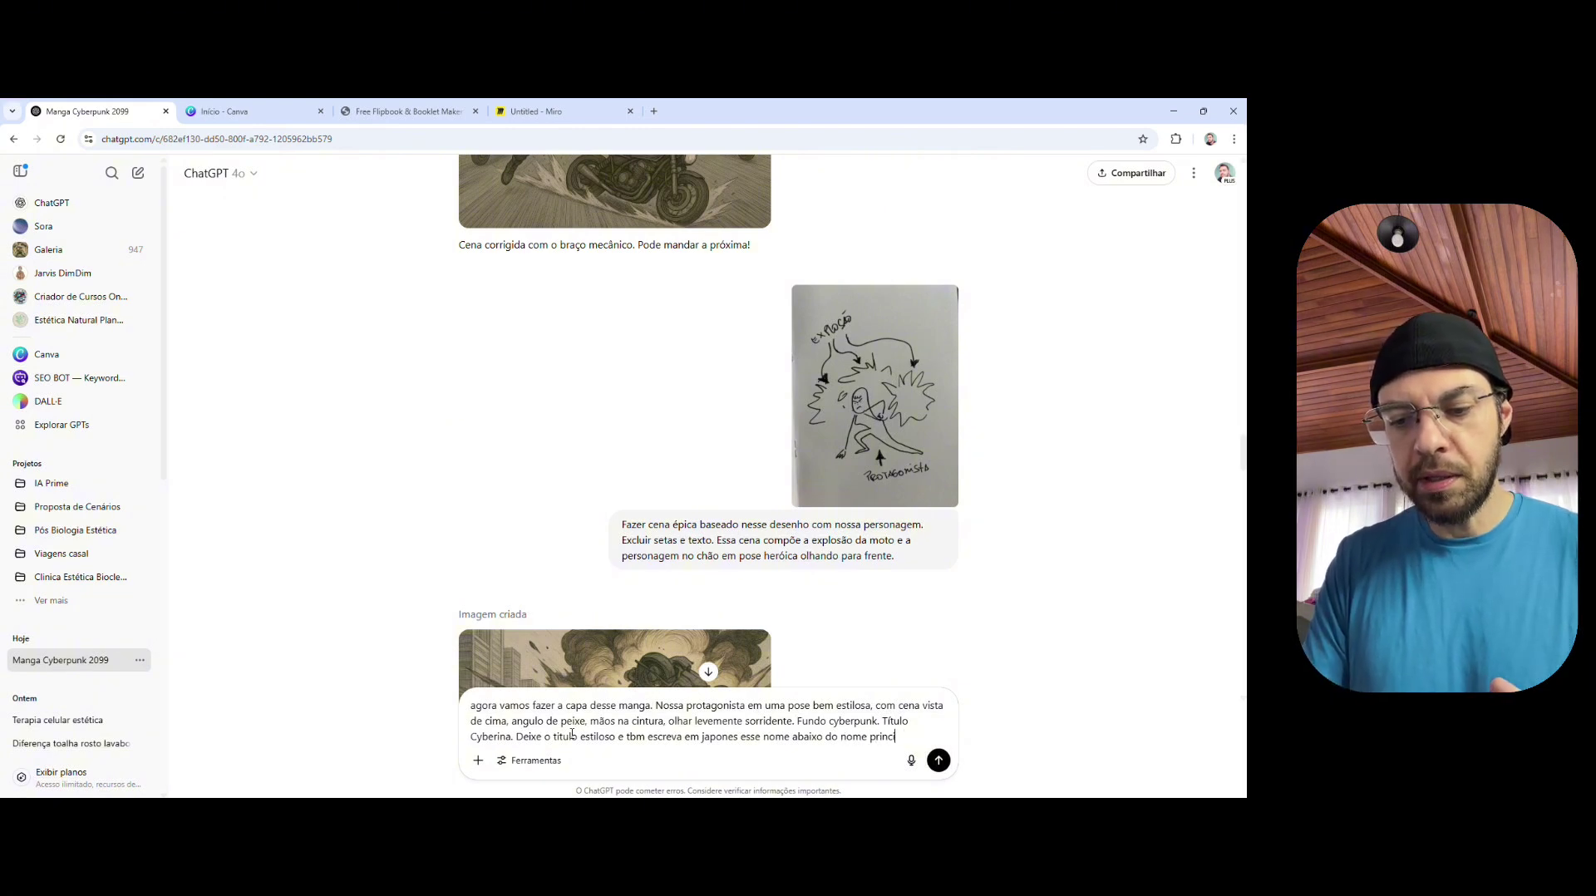
{"action": "type", "text": "ipal."}
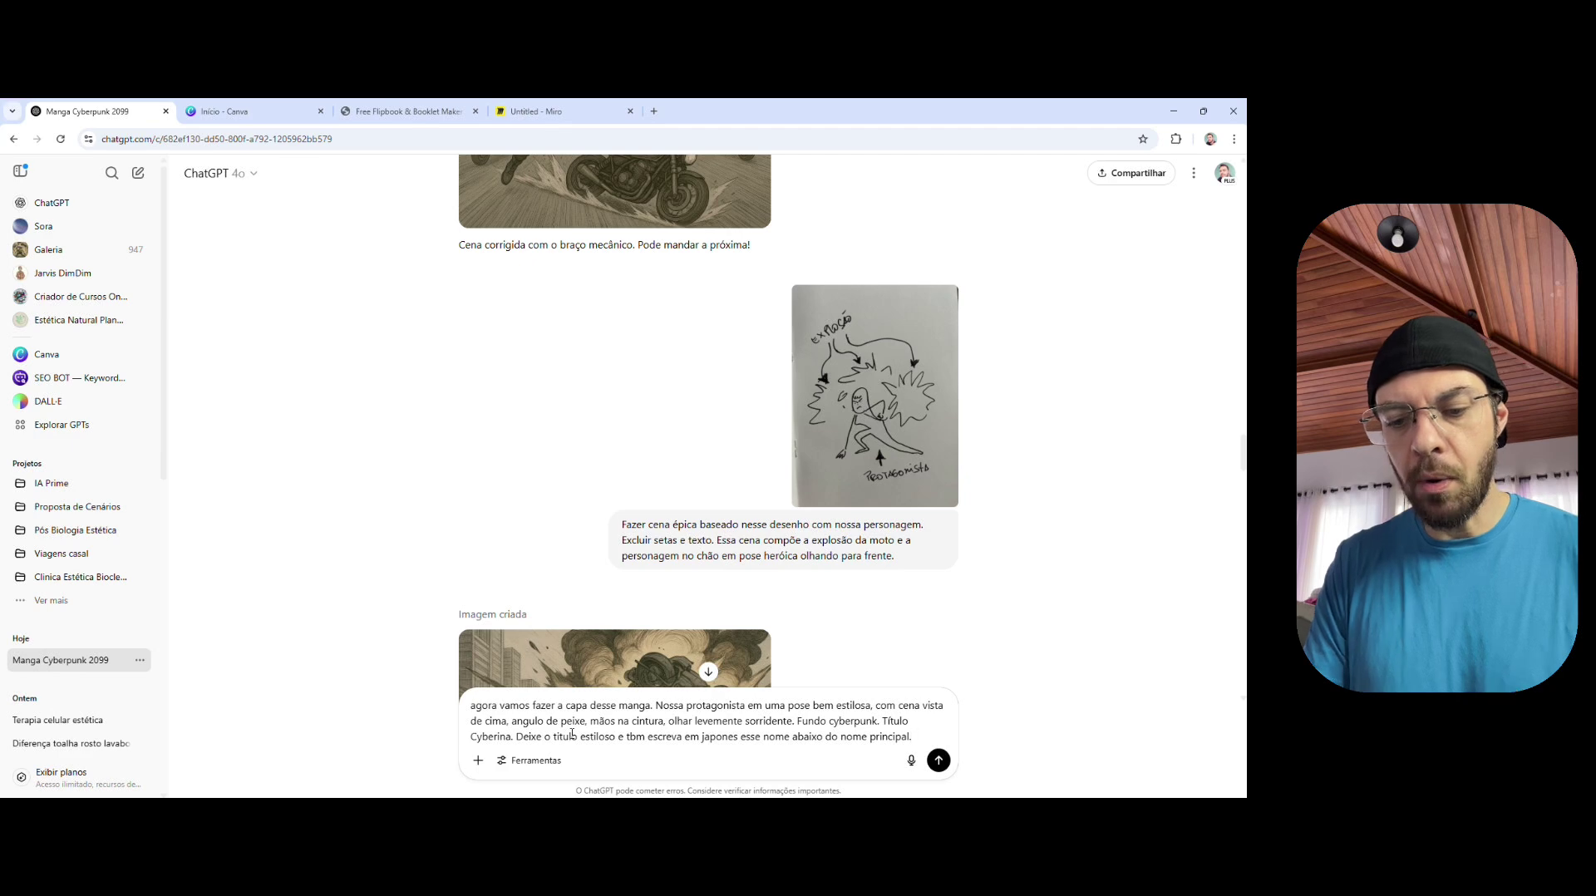
Step: Finish the cover prompt with "Formato A4. E tem um celinho IA Prime no canto." and submit it
{"action": "type", "text": " Fo"}
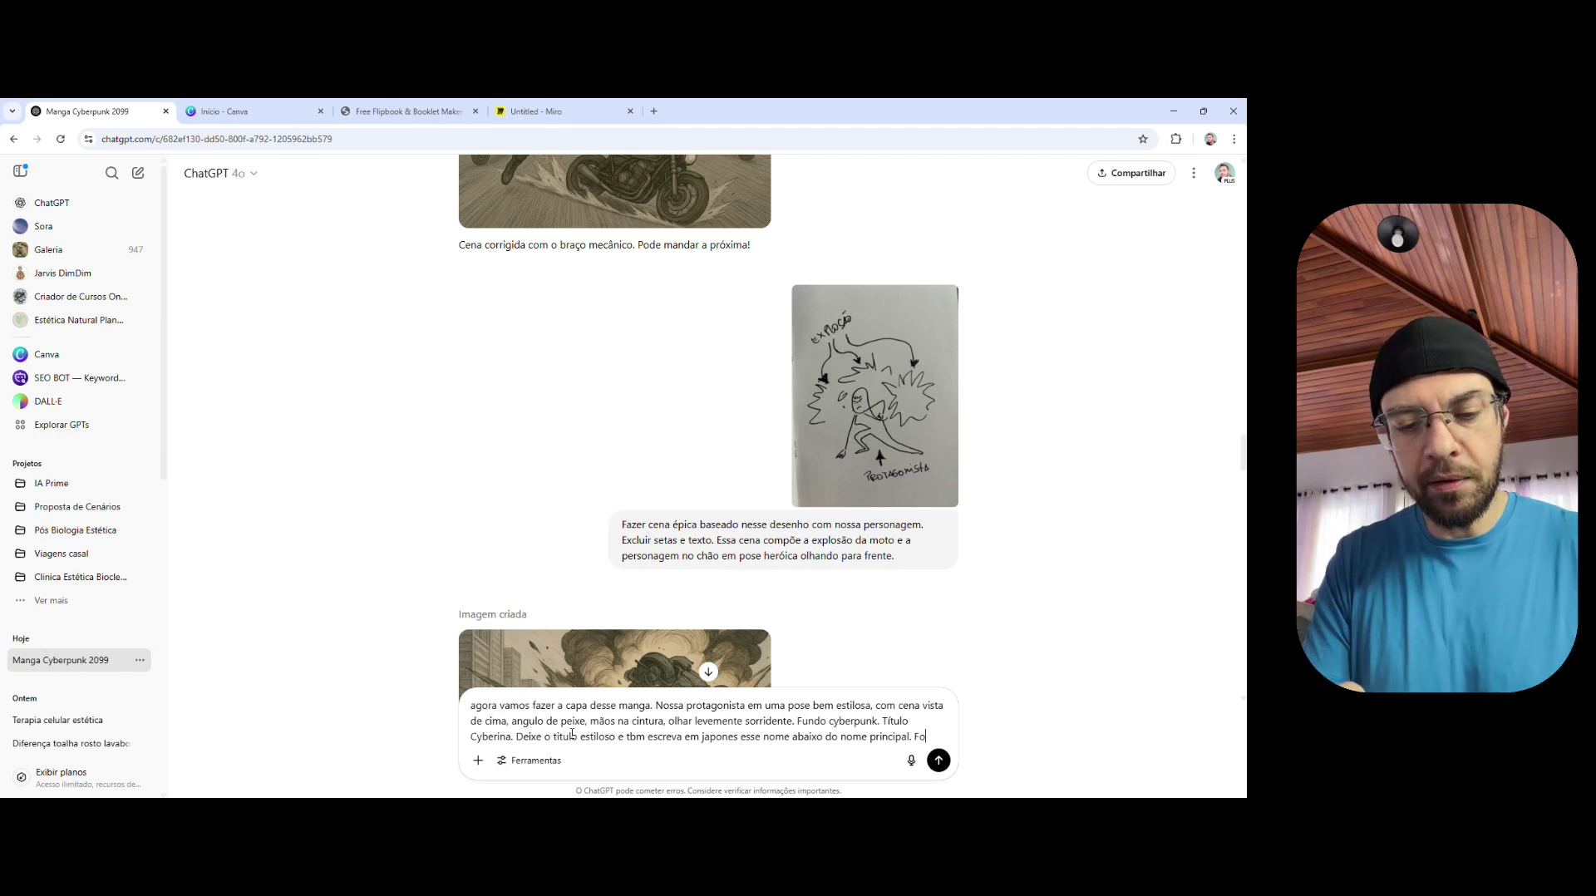
{"action": "type", "text": "rmato A4"}
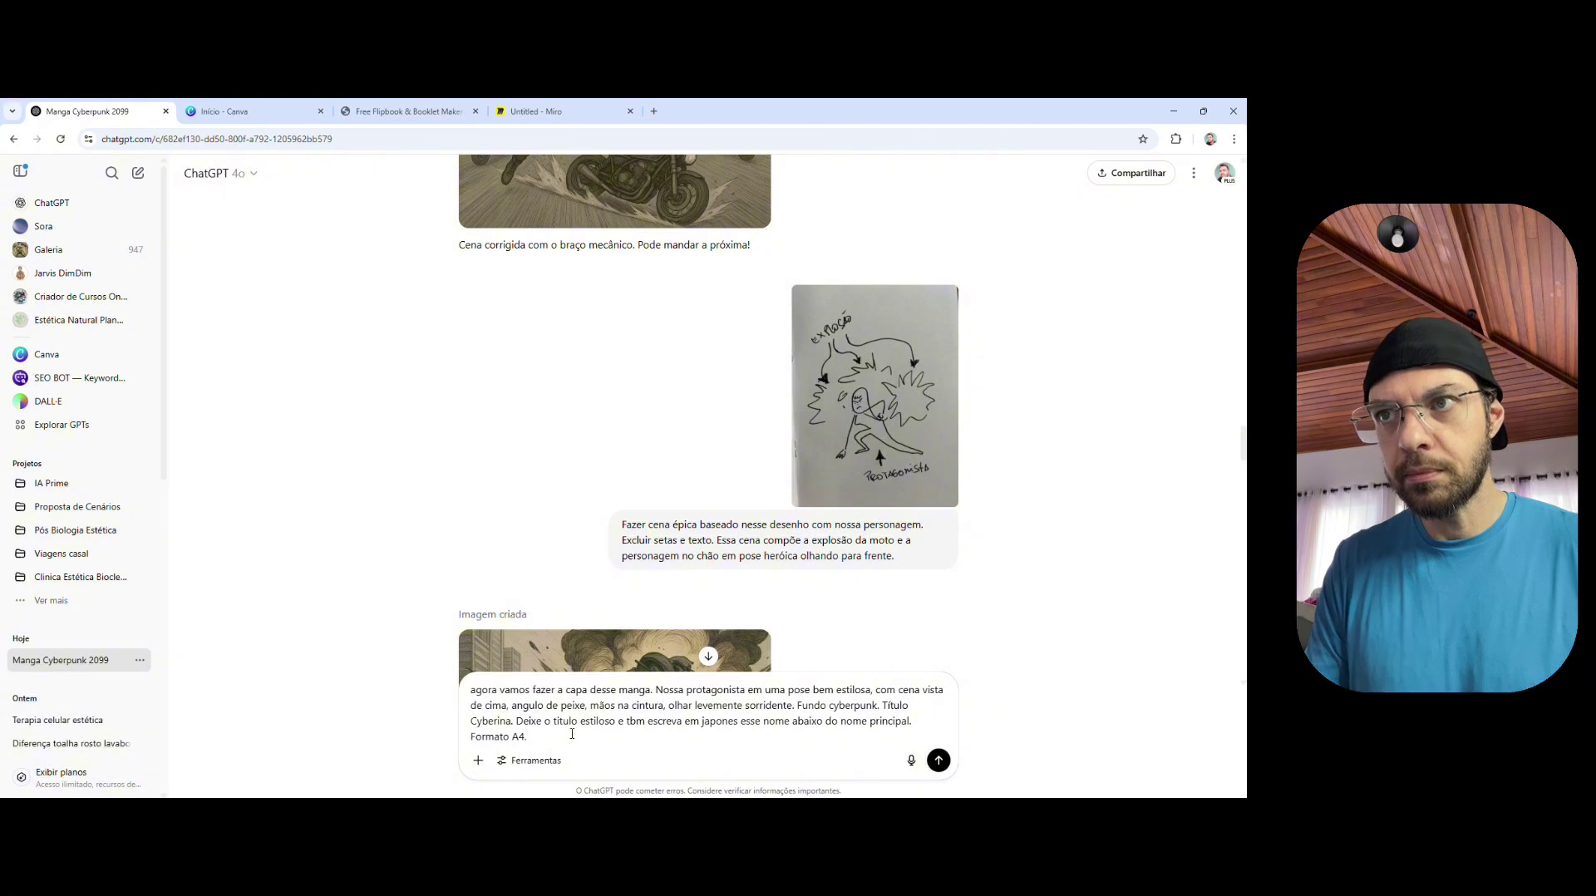
{"action": "type", "text": ". "}
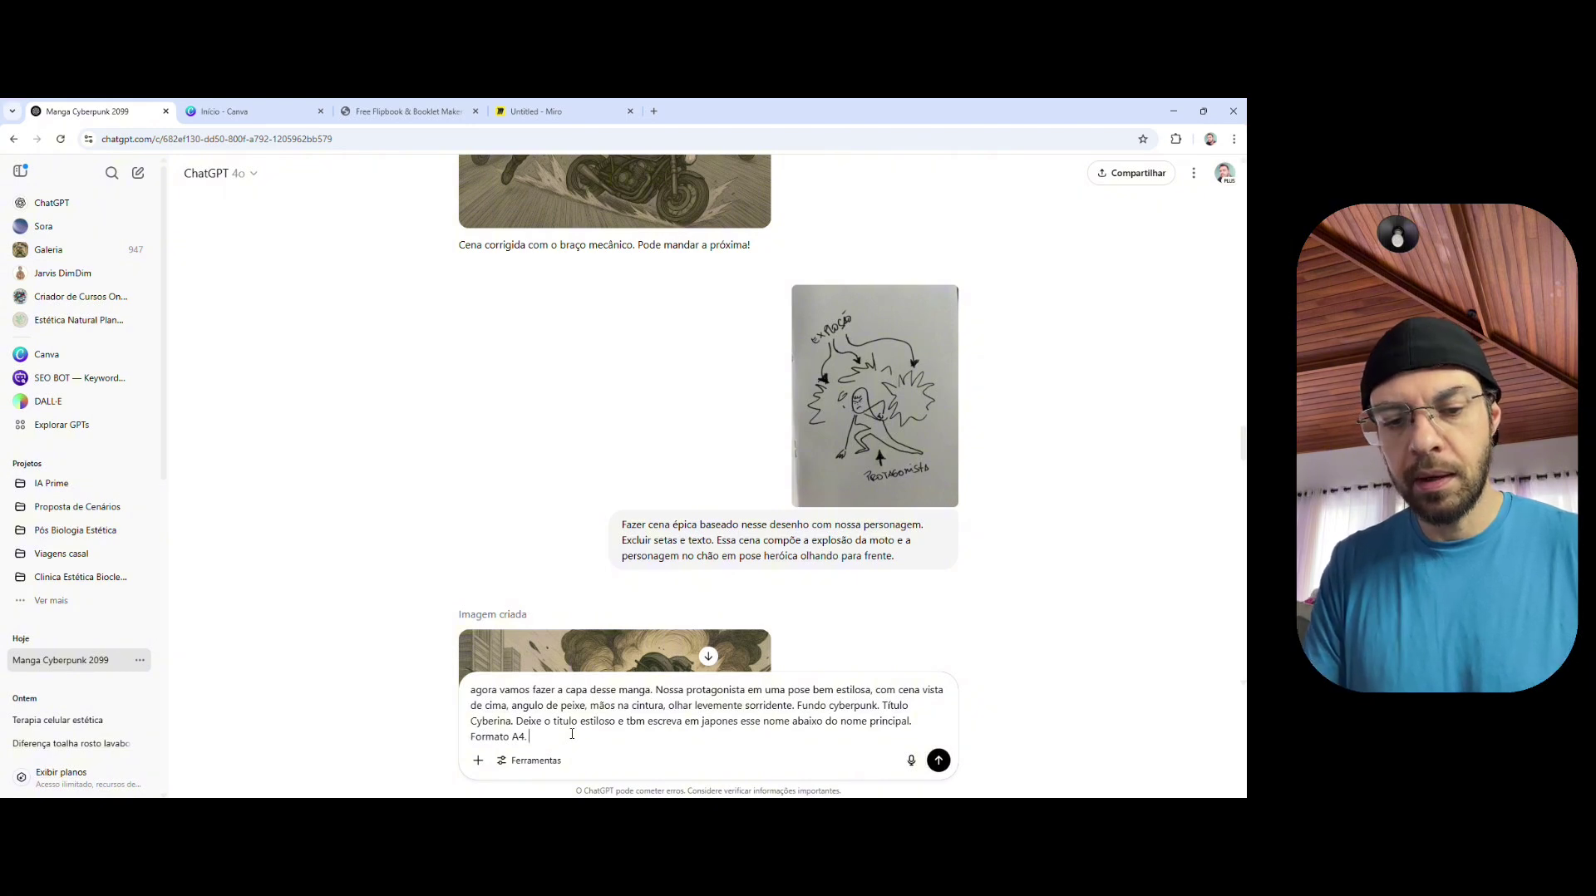
{"action": "type", "text": "E tem um ce"}
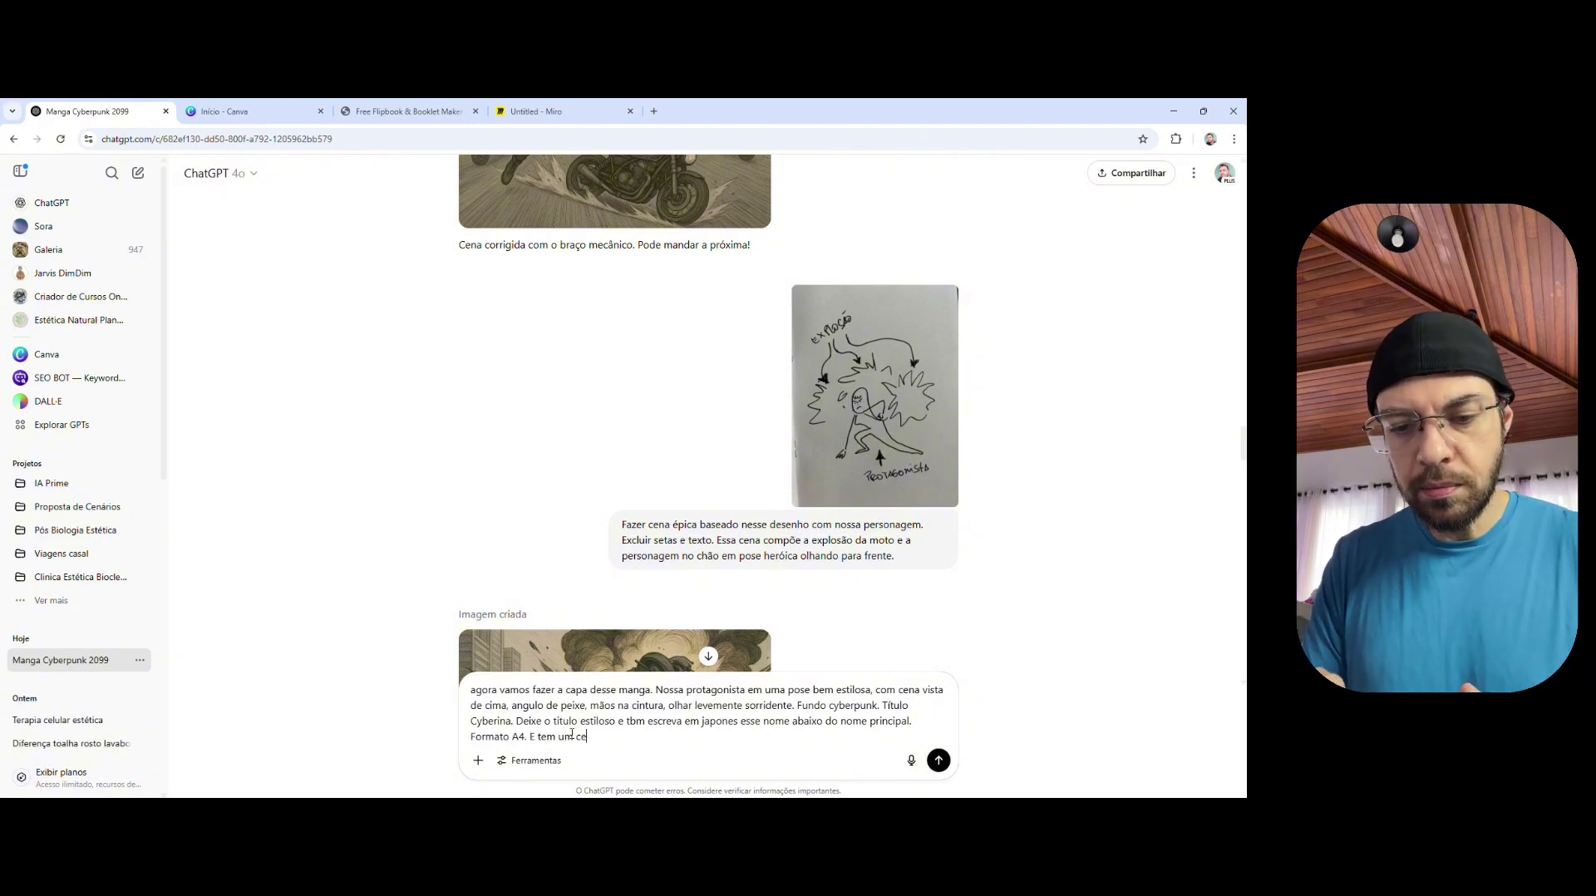
{"action": "type", "text": "linho IA P"}
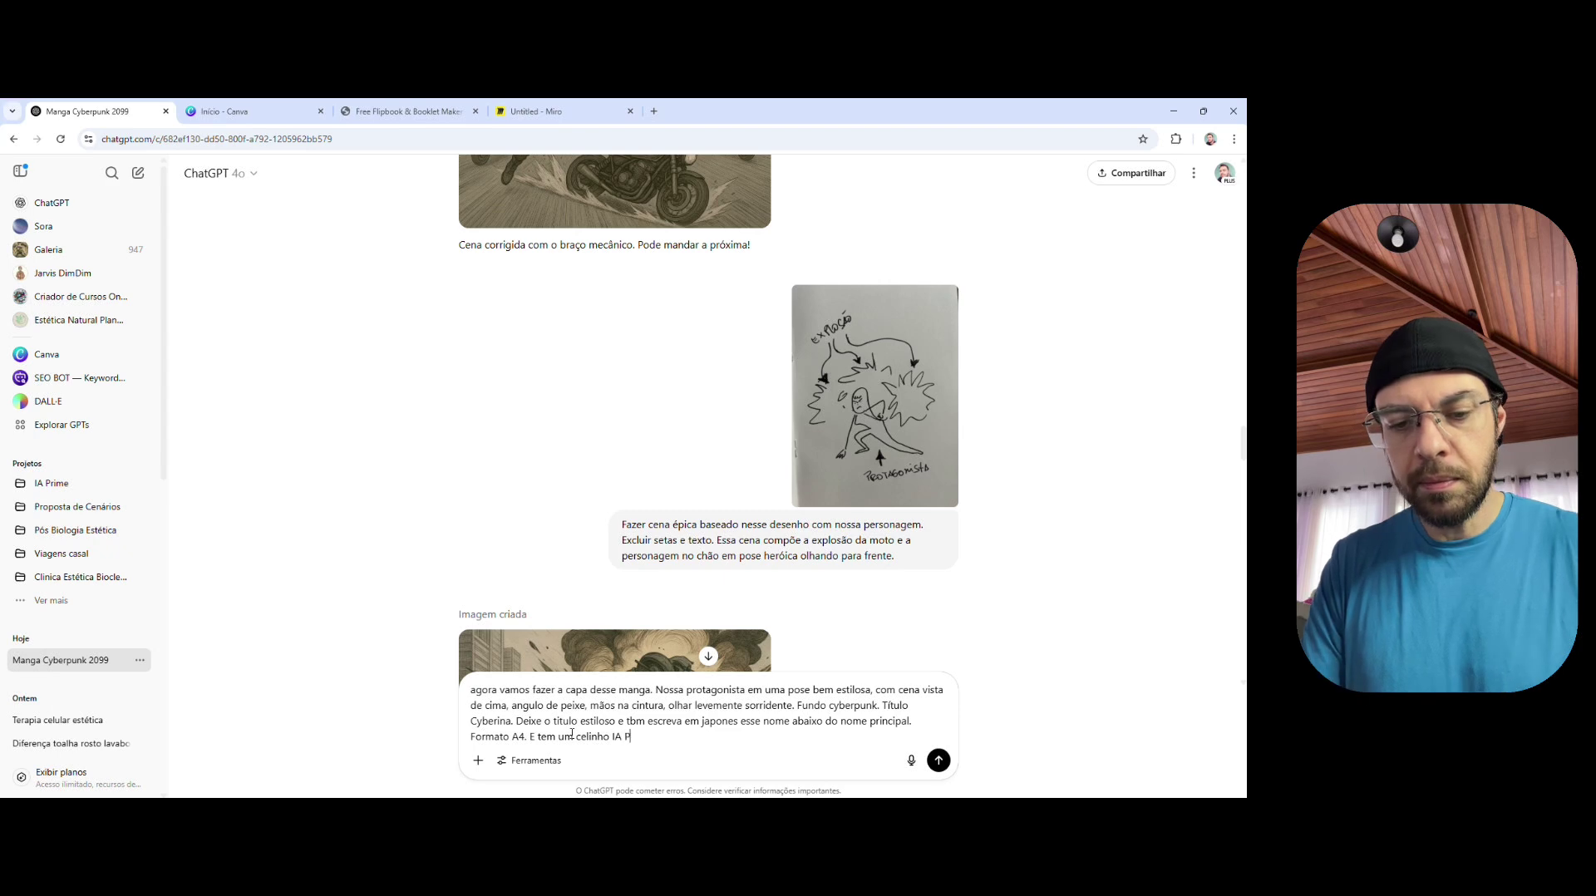
{"action": "type", "text": "rime no canto."}
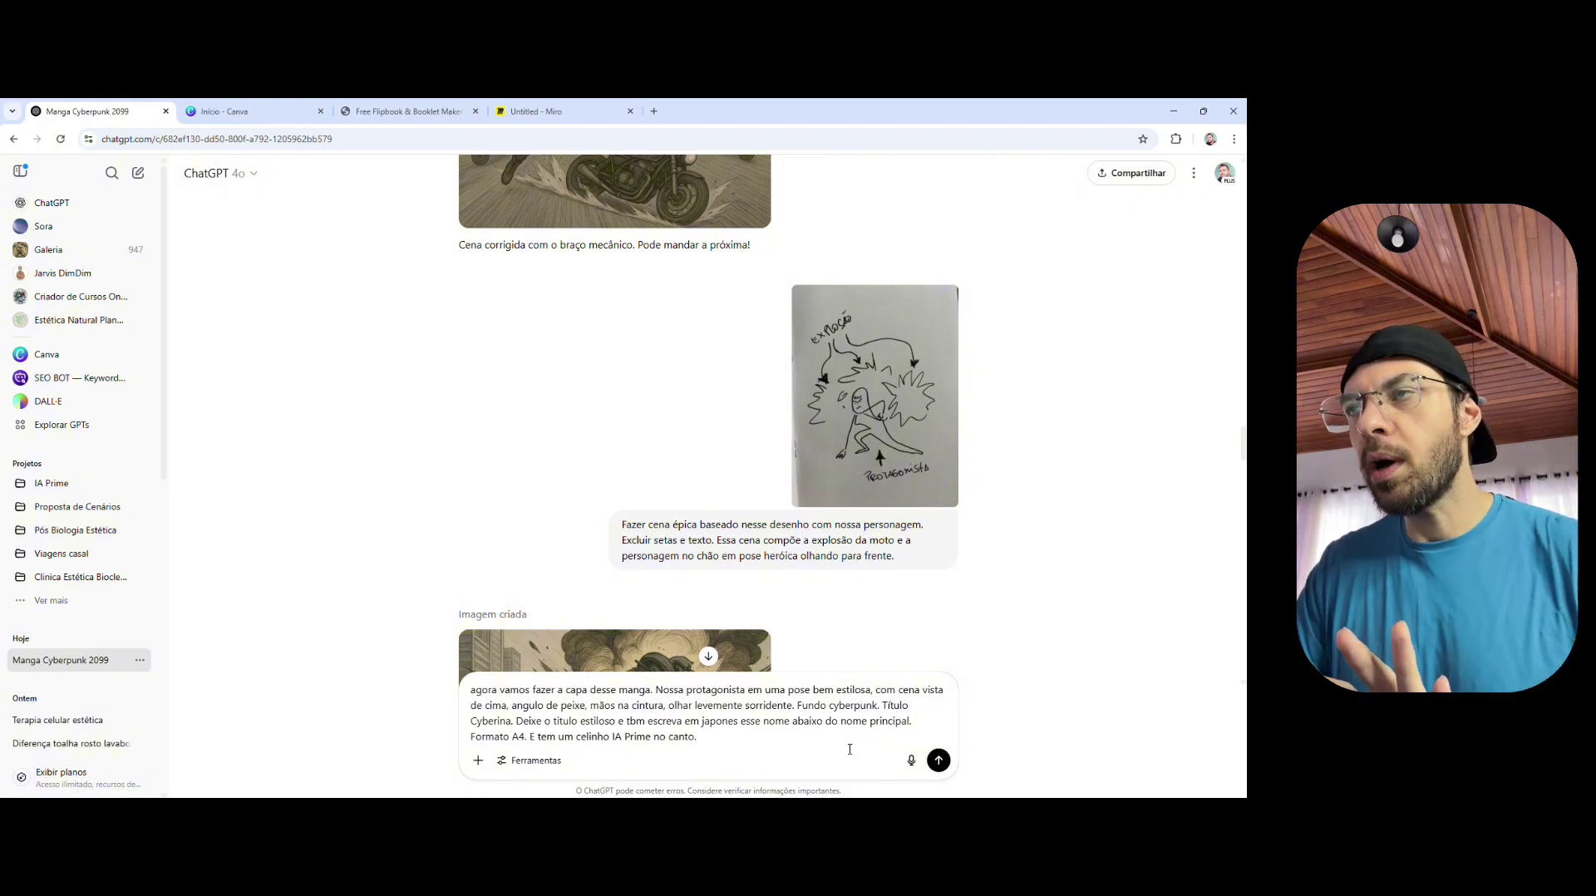
{"action": "left_click", "coordinate": [940, 759]}
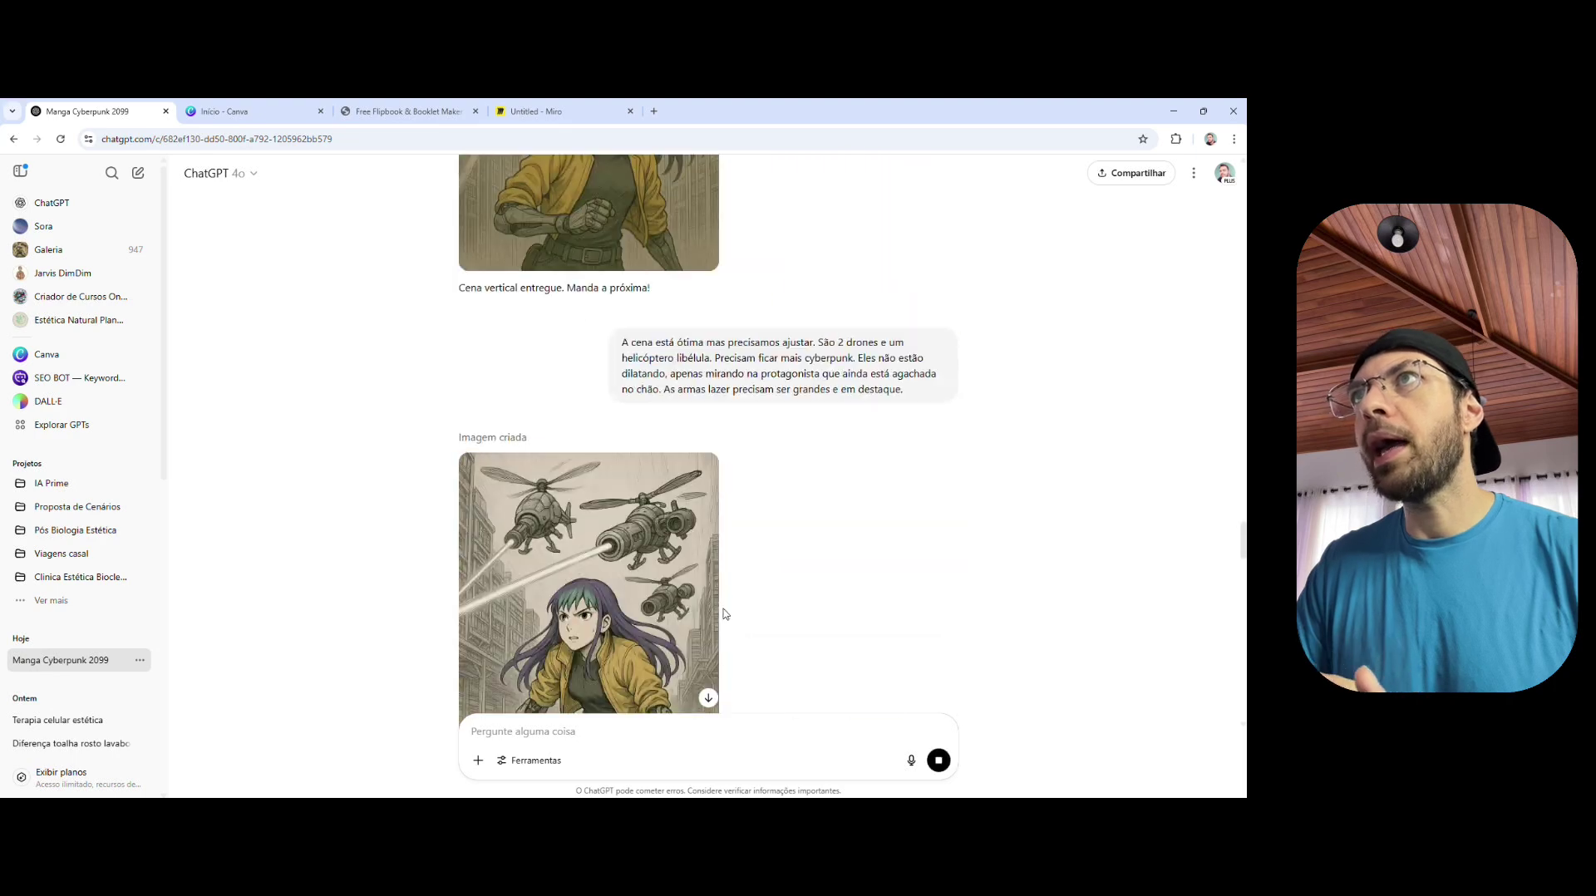
{"action": "scroll", "coordinate": [684, 505], "scroll_direction": "up", "scroll_amount": 10}
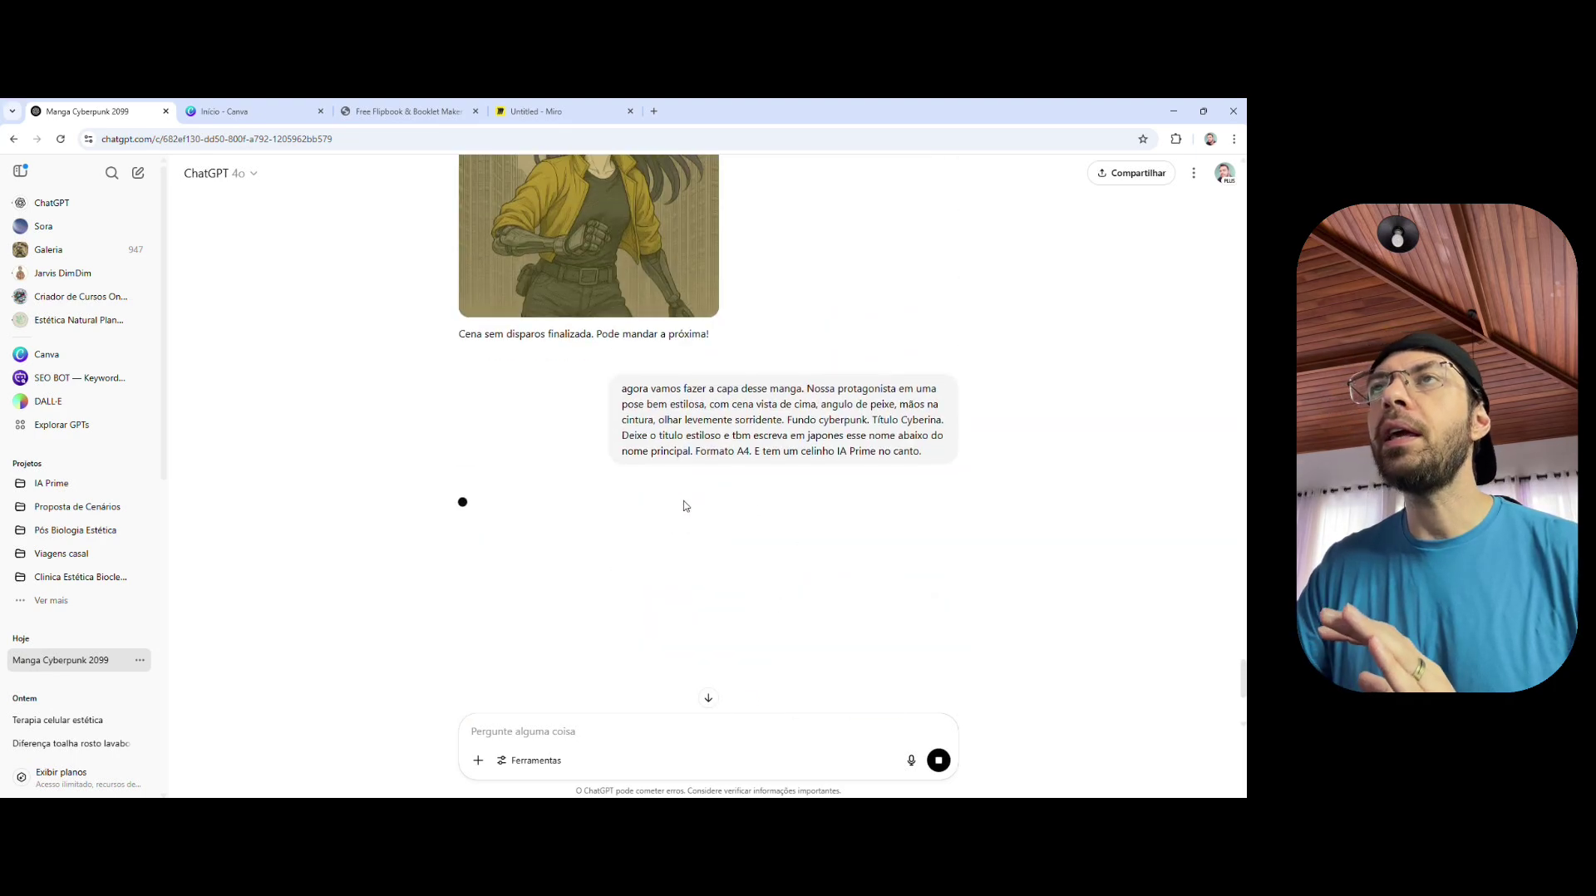
{"action": "scroll", "coordinate": [684, 506], "scroll_direction": "up", "scroll_amount": 4}
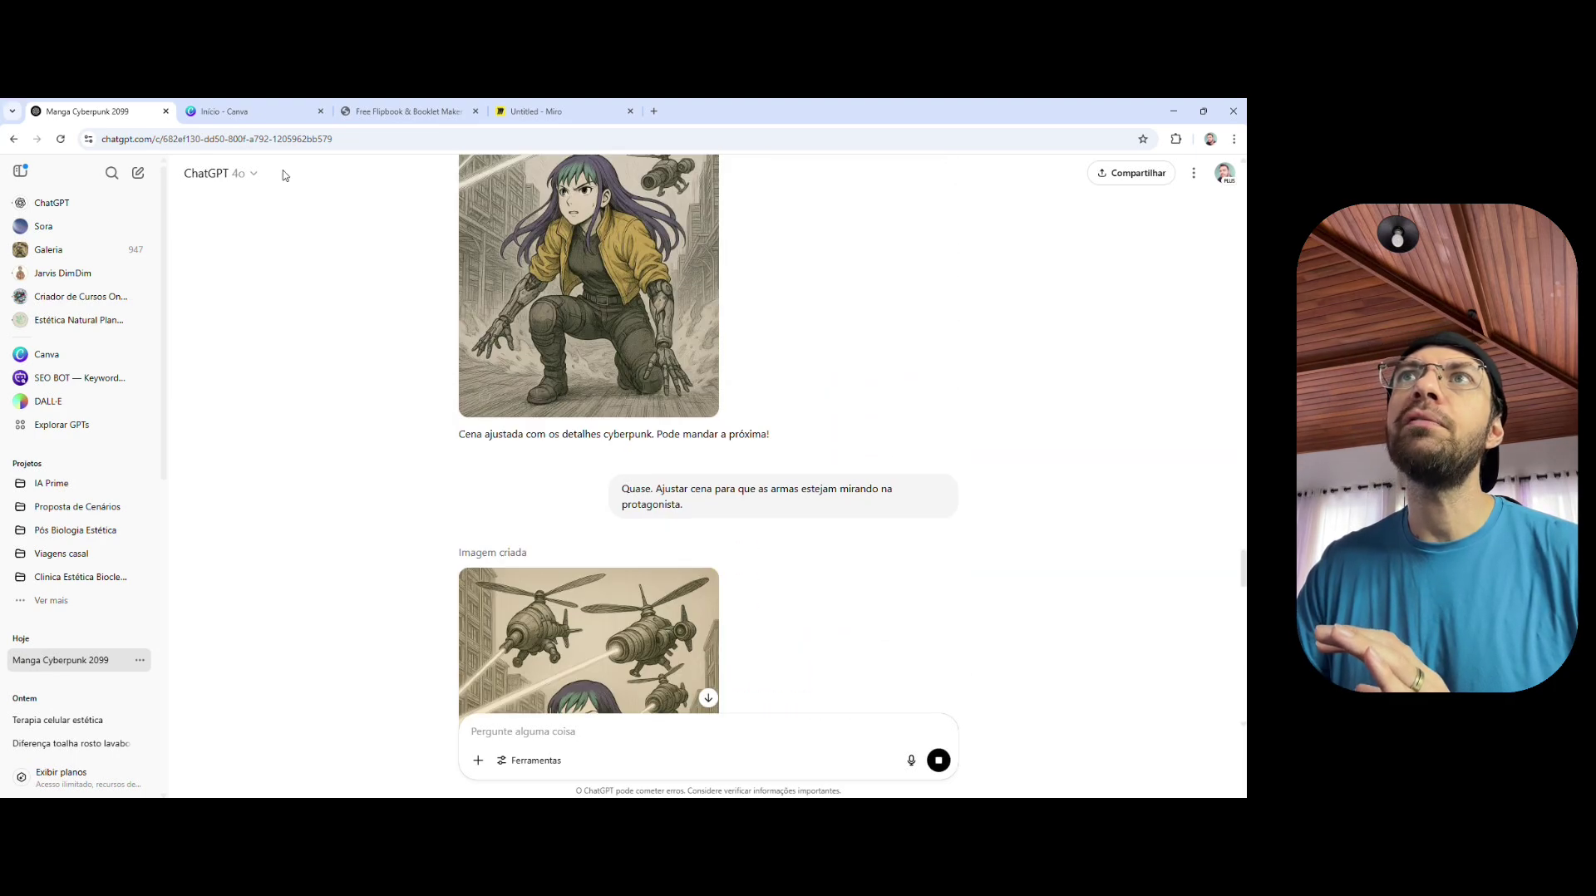
Step: Switch to Canva, search the design formats for "a4", and create a three-page blank design in the Documento (vertical) format
{"action": "left_click", "coordinate": [241, 111]}
{"action": "left_click", "coordinate": [775, 426]}
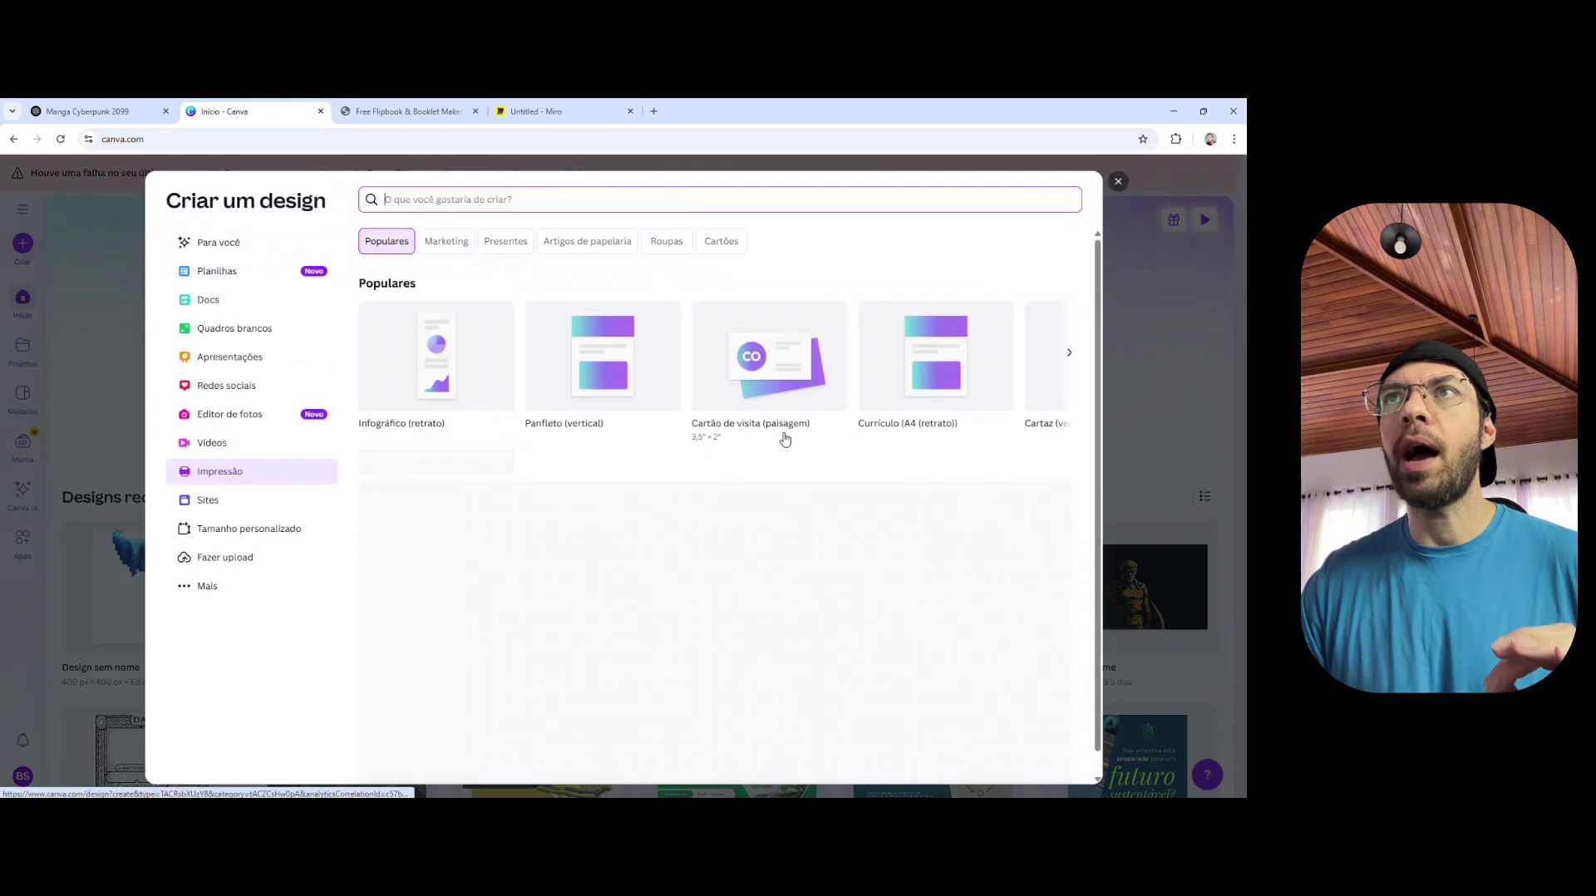
{"action": "type", "text": "a4"}
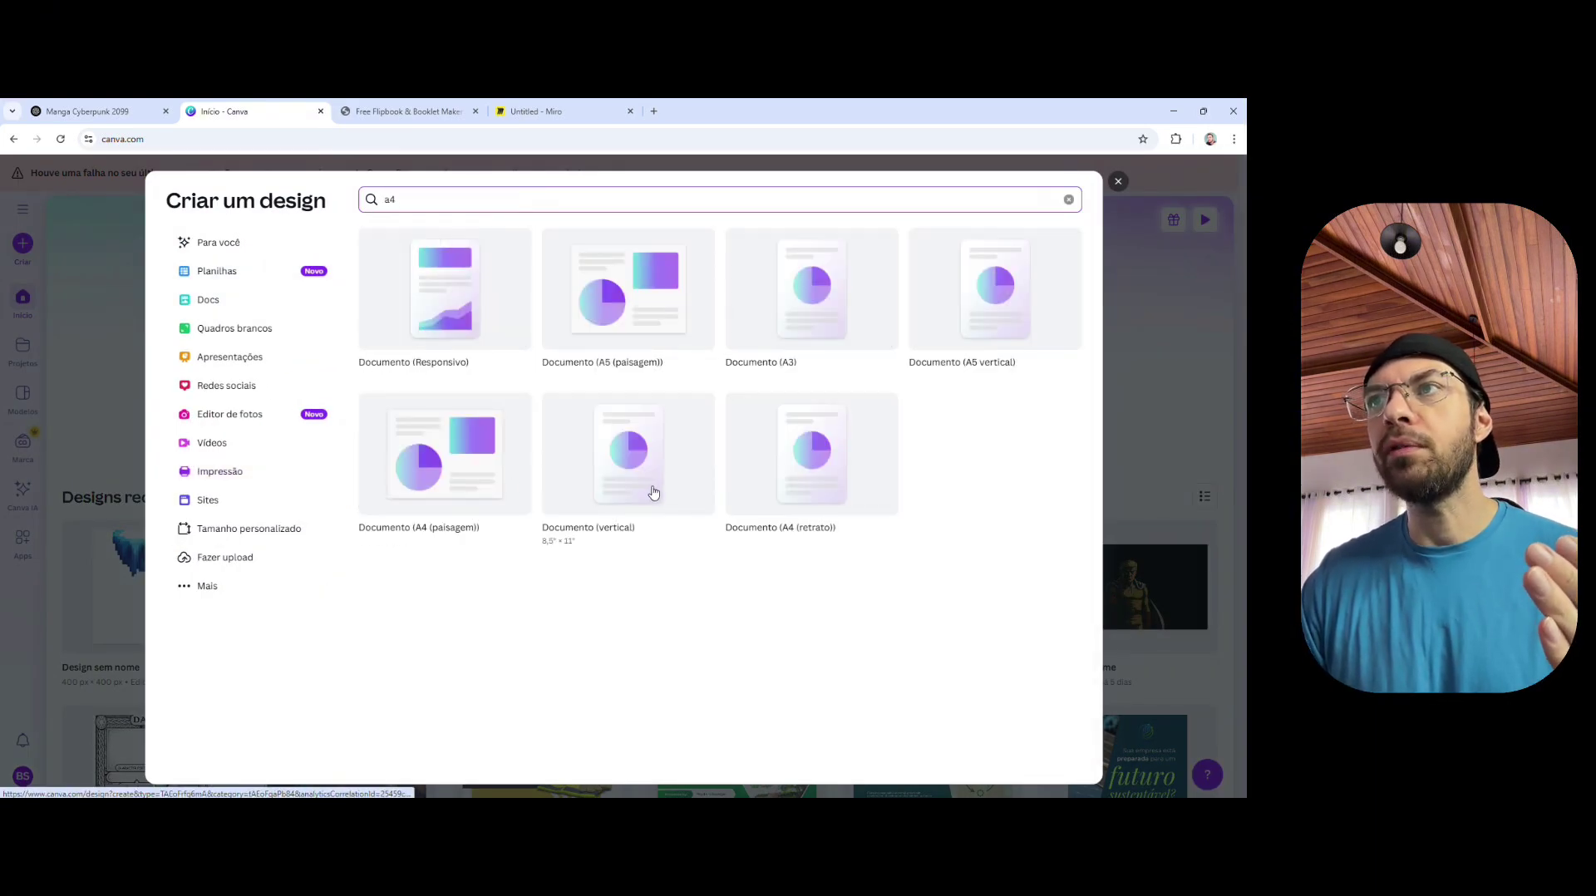
{"action": "left_click", "coordinate": [651, 491]}
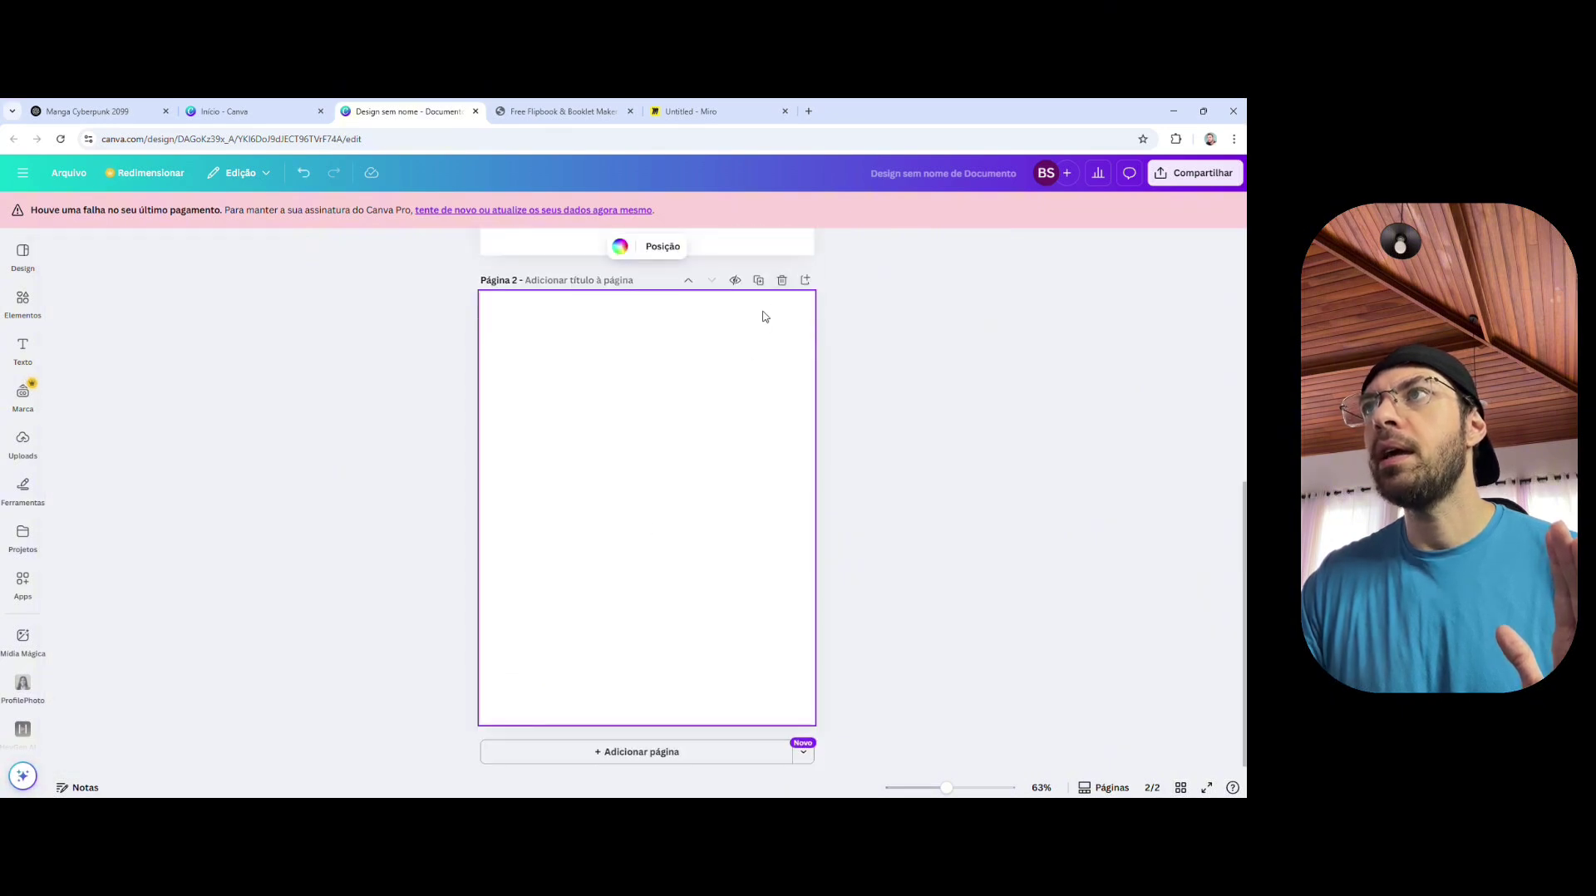
{"action": "left_click", "coordinate": [758, 280]}
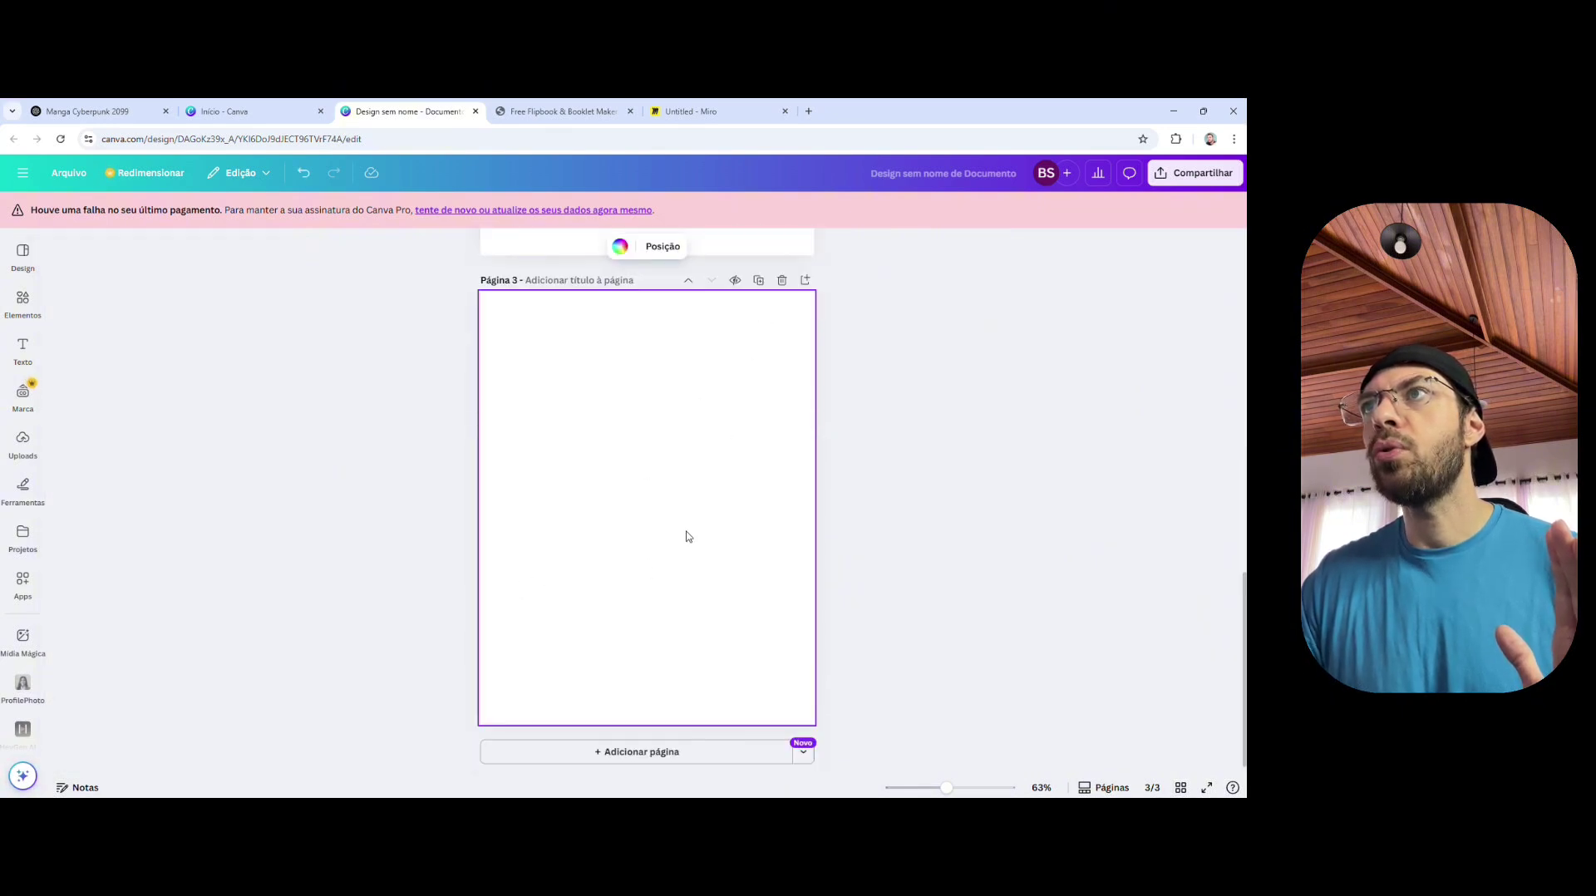
Step: Insert a plain square frame from the Moldura elements onto the first page
{"action": "scroll", "coordinate": [687, 536], "scroll_direction": "up", "scroll_amount": 10}
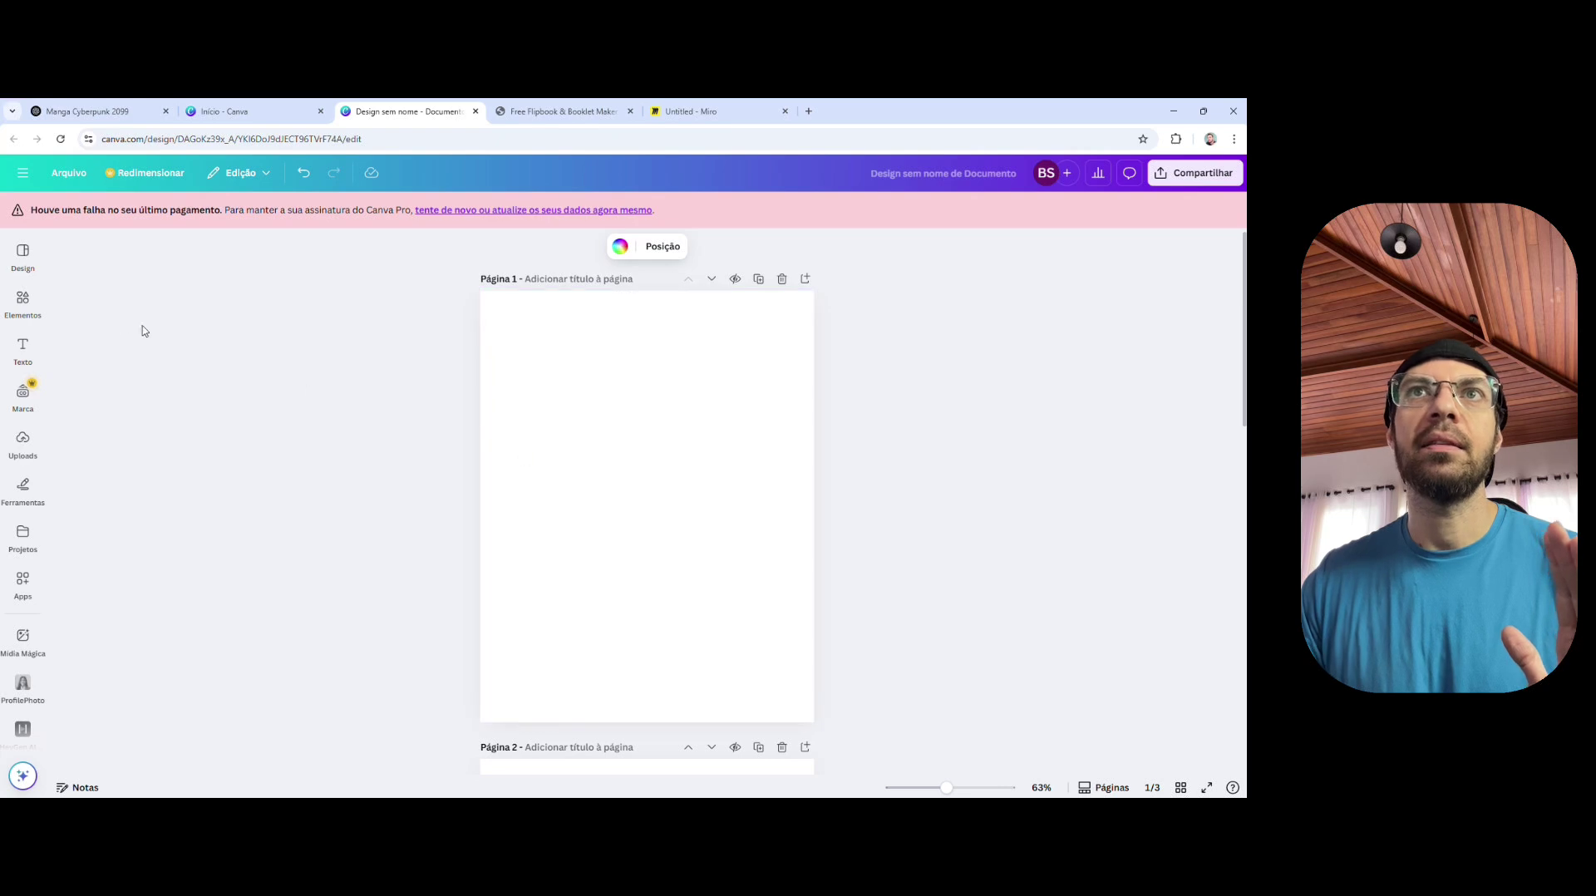
{"action": "left_click", "coordinate": [18, 304]}
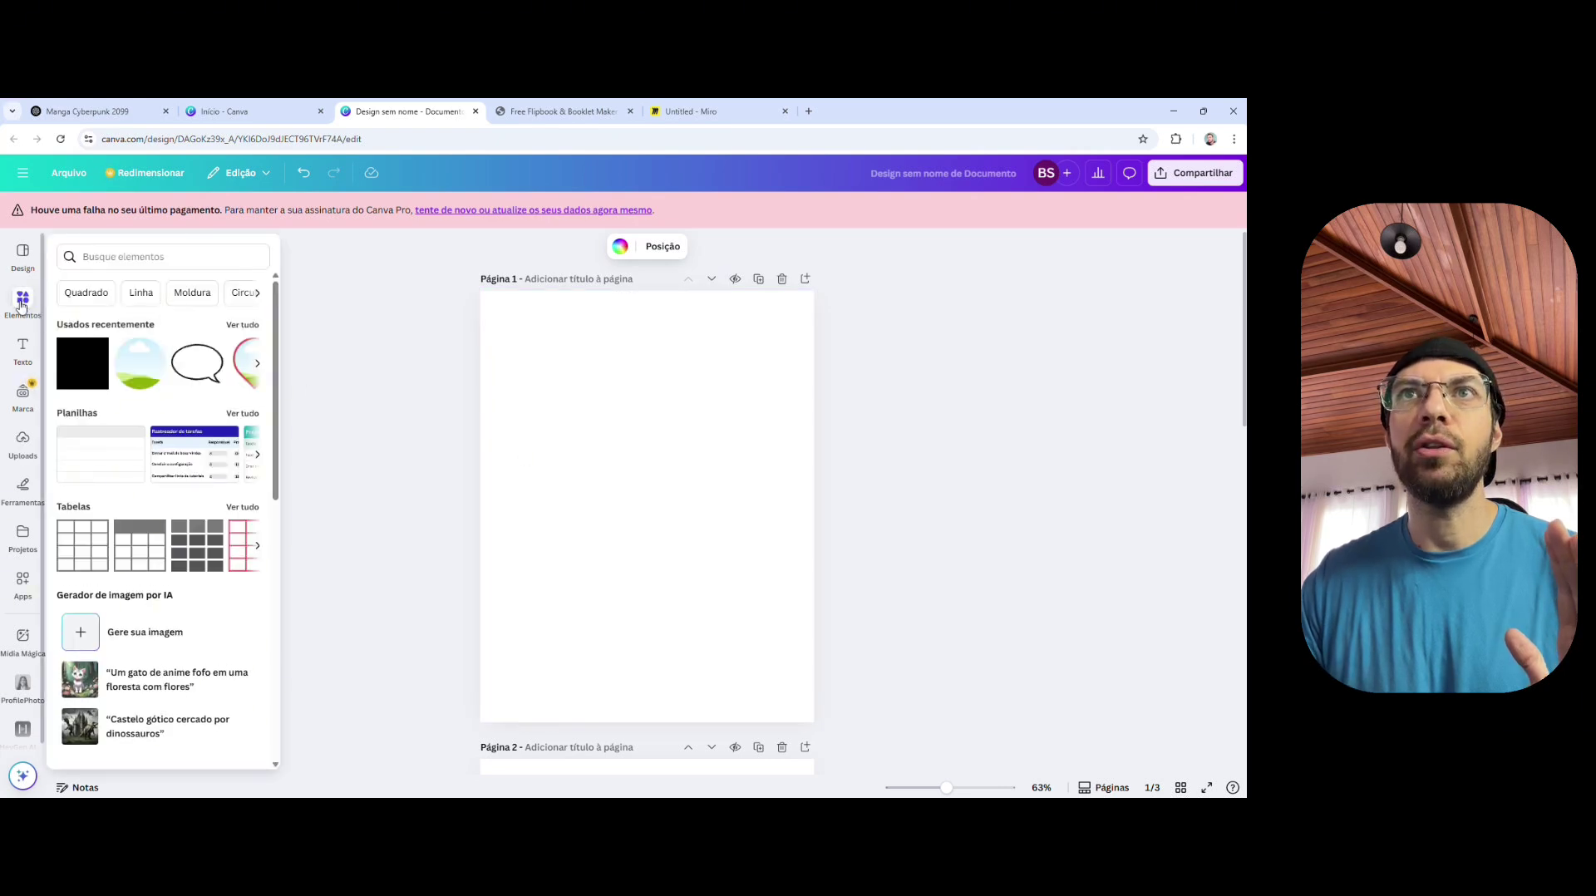
{"action": "left_click", "coordinate": [192, 287]}
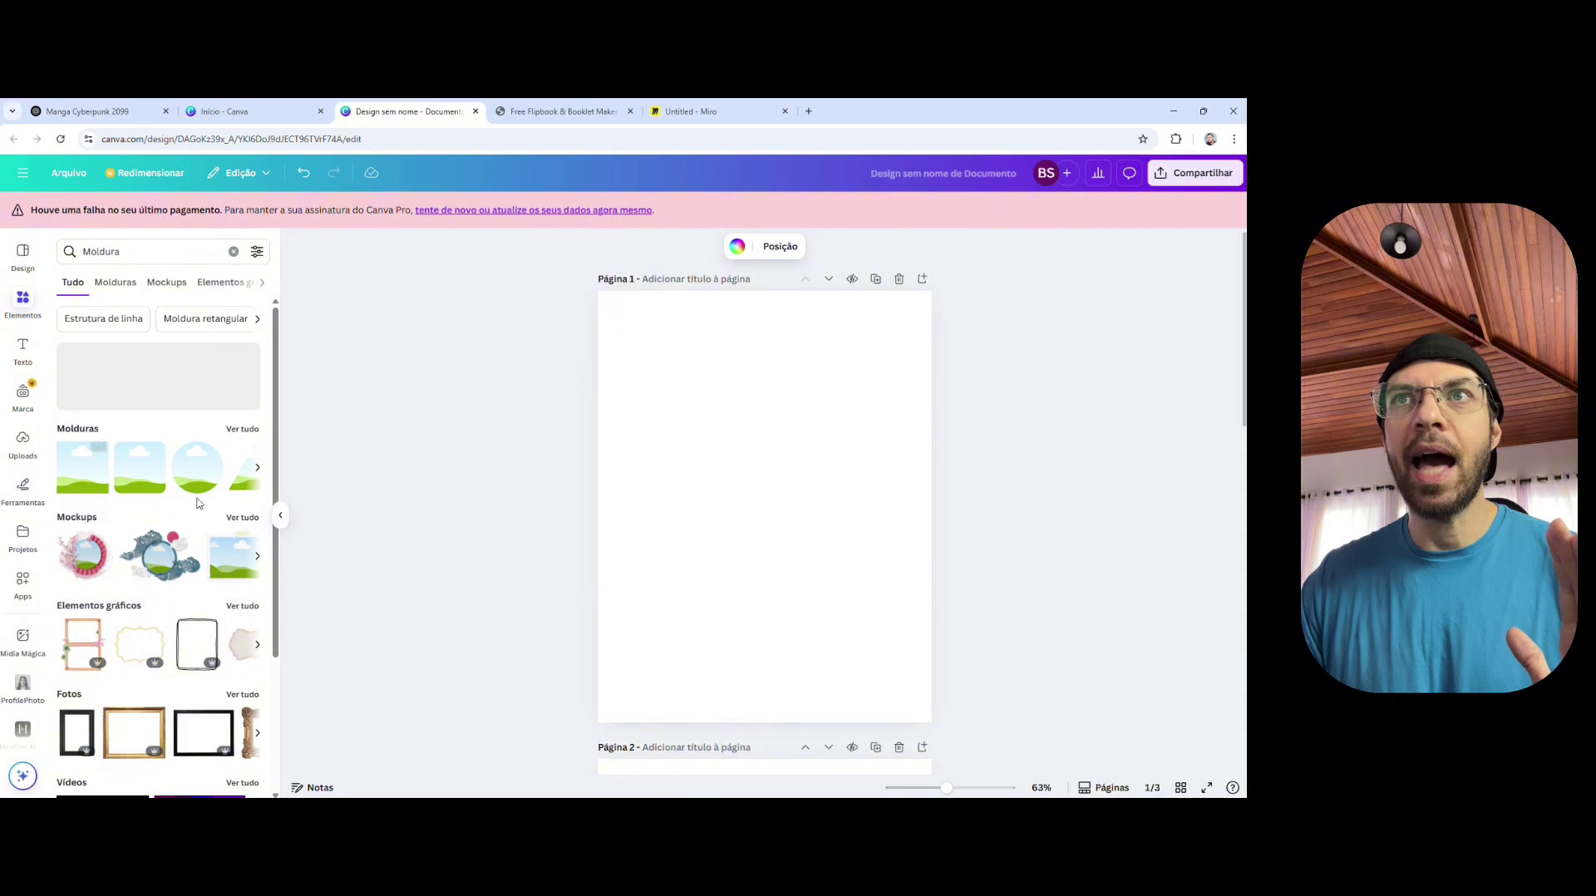
{"action": "left_click", "coordinate": [238, 444]}
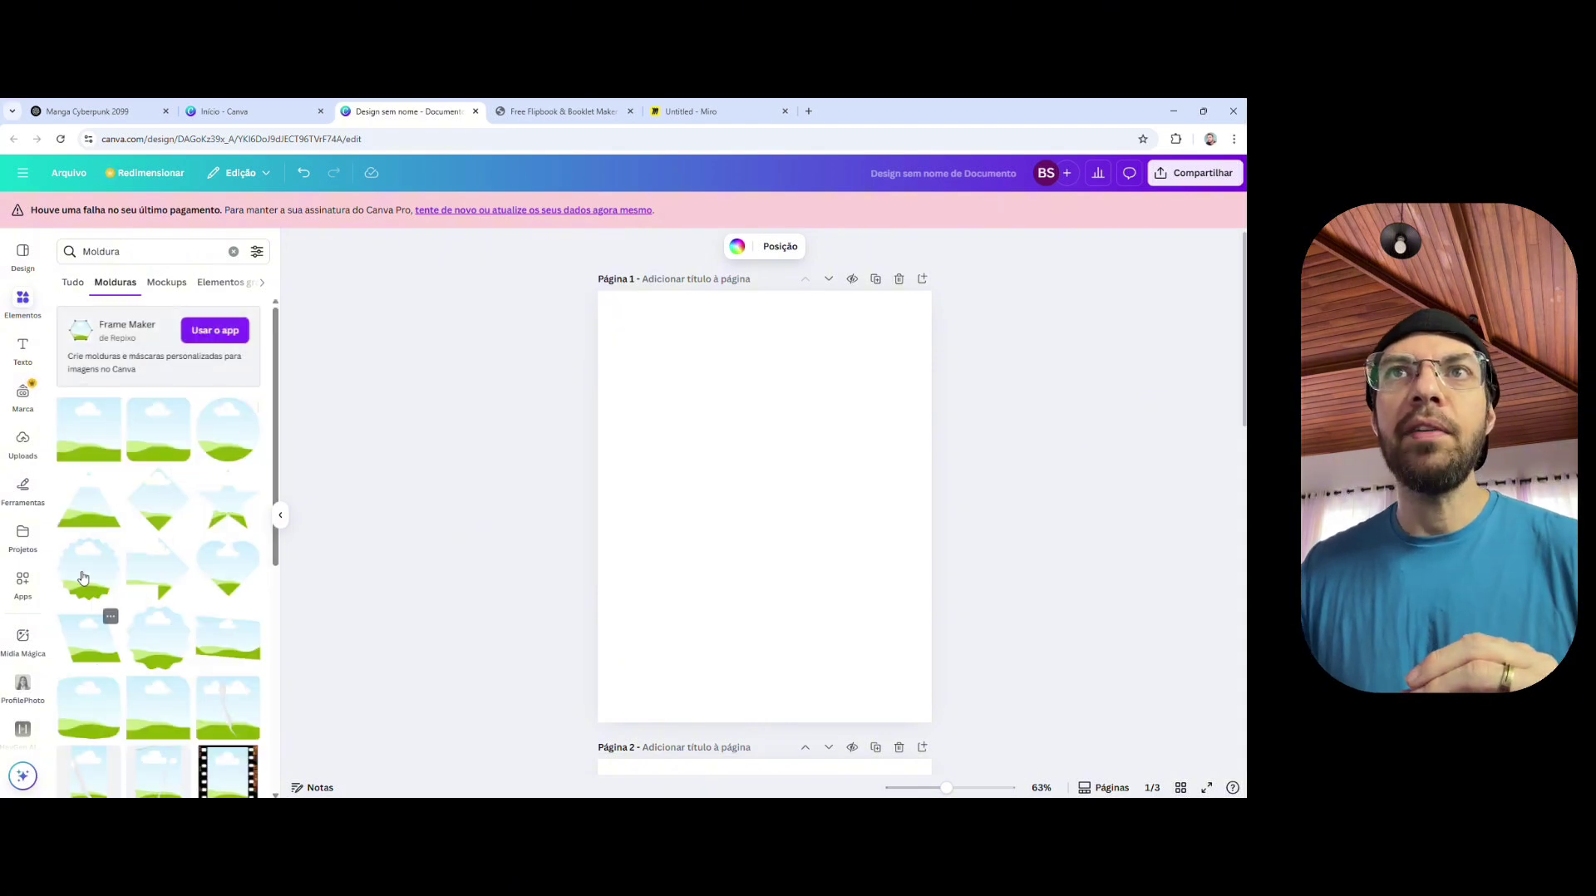
{"action": "left_click", "coordinate": [94, 441]}
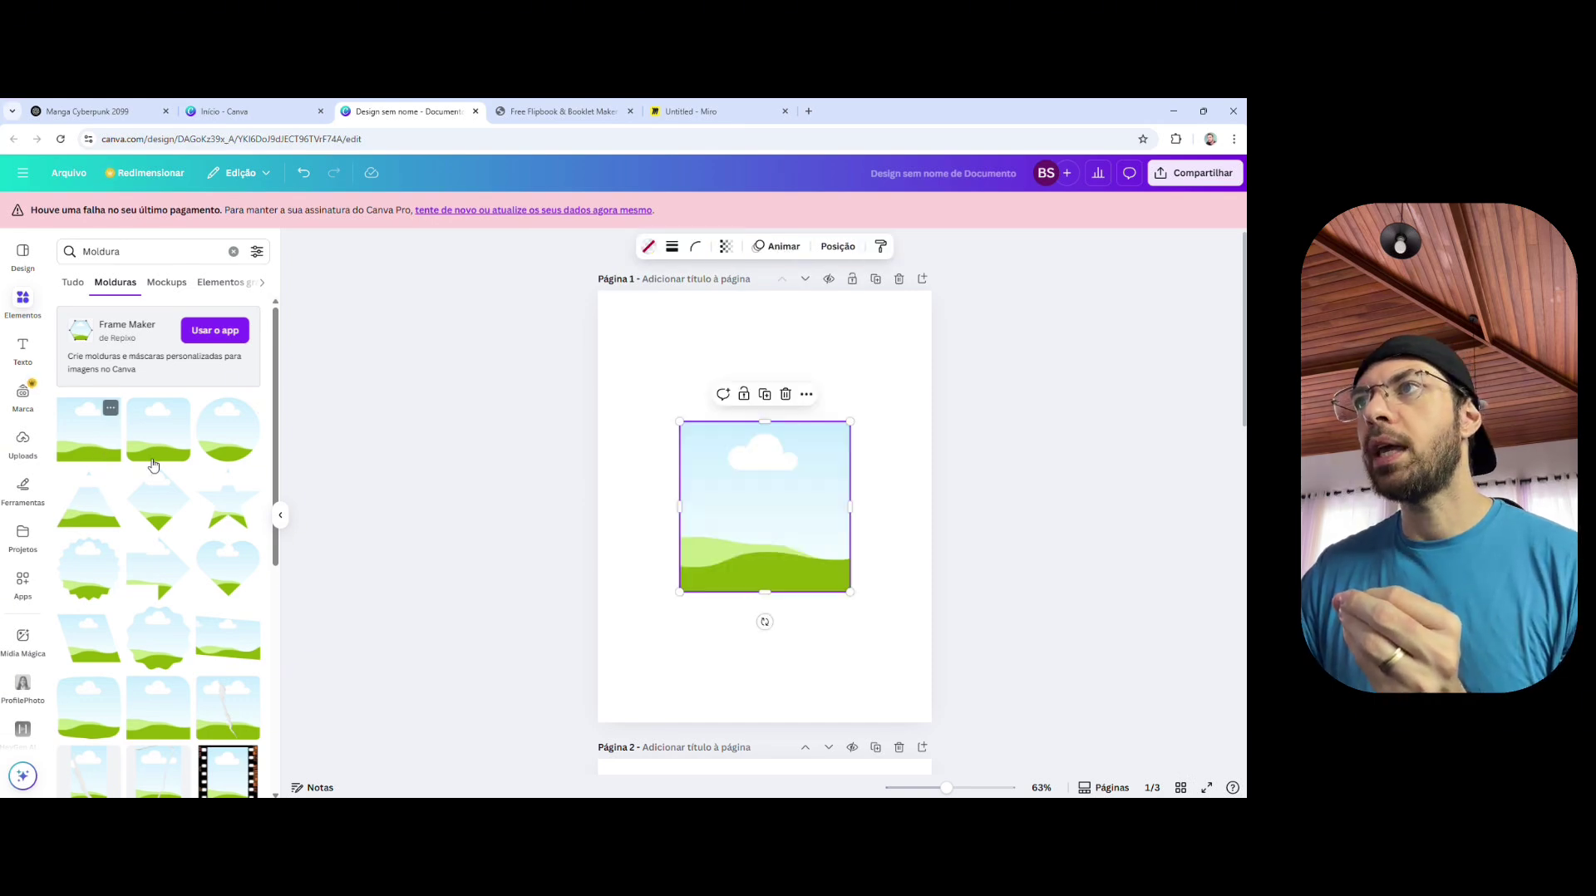
Step: Widen the frame into a panel spanning the page's upper part, and place an aligned copy directly below it
{"action": "left_click_drag", "start_coordinate": [763, 521], "coordinate": [919, 385]}
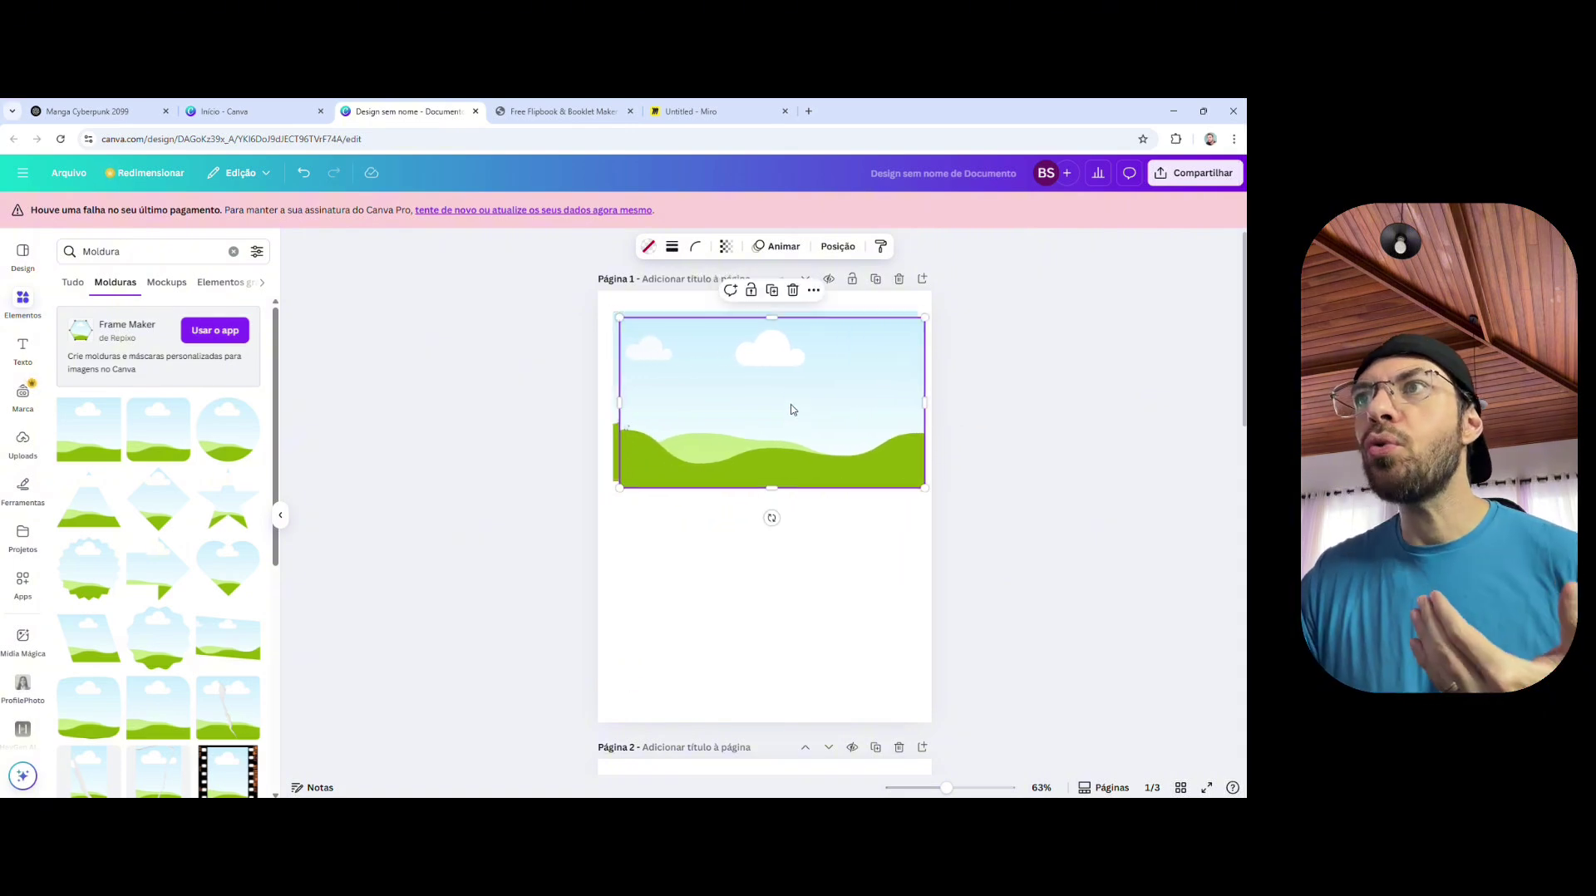
{"action": "left_click_drag", "start_coordinate": [791, 414], "coordinate": [791, 550]}
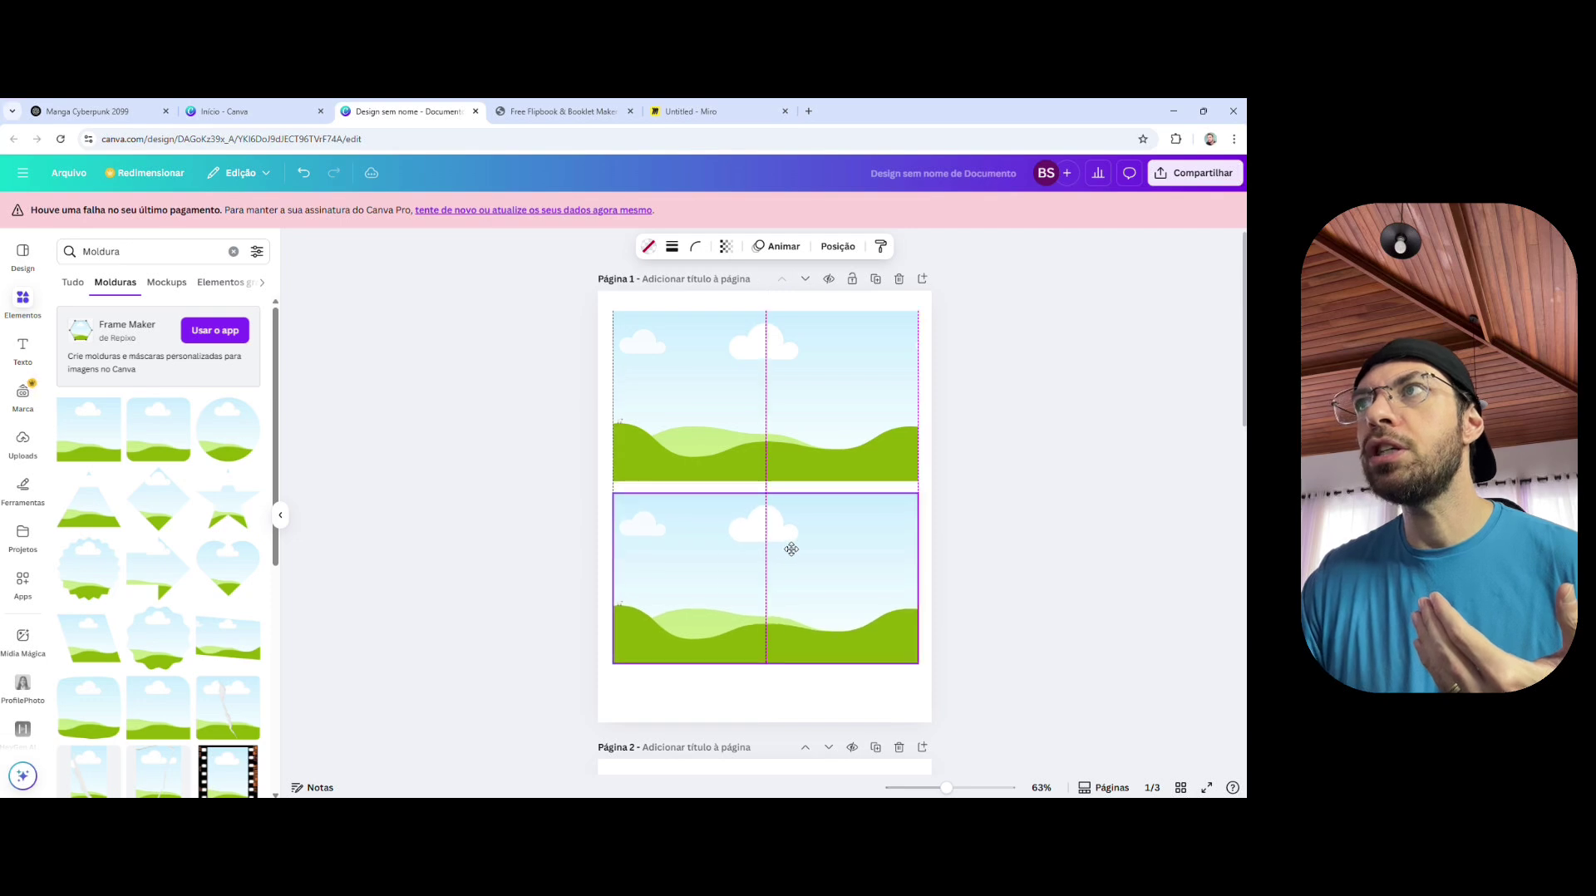
{"action": "left_click", "coordinate": [960, 574]}
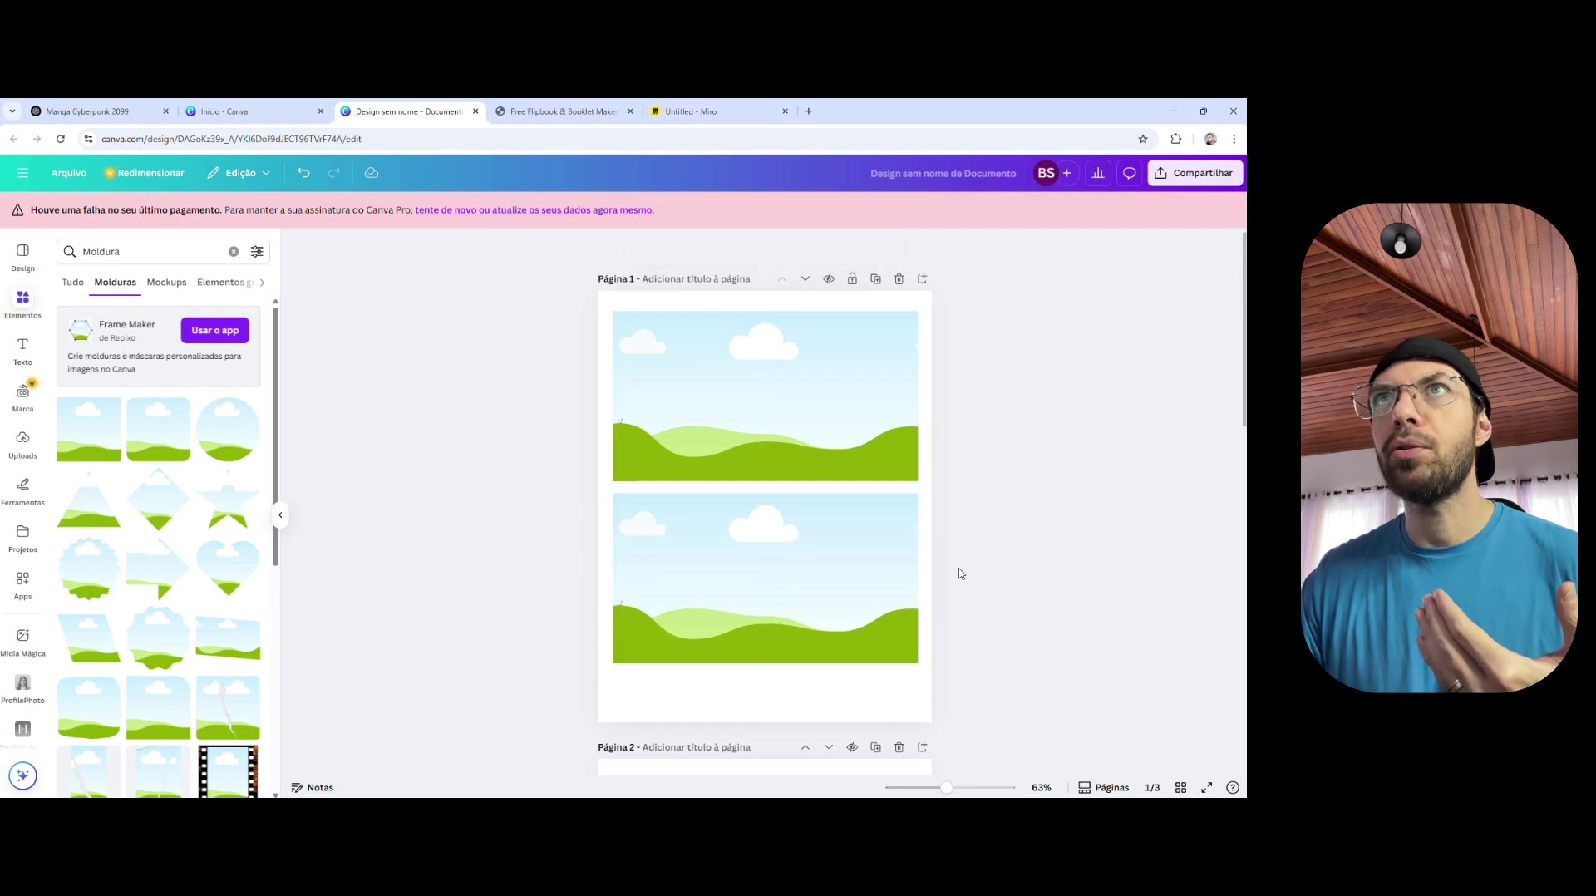
Step: Switch to ChatGPT and copy the first scene's image, with the protagonist riding her motorcycle ahead of the police
{"action": "left_click", "coordinate": [86, 121]}
{"action": "scroll", "coordinate": [694, 431], "scroll_direction": "down", "scroll_amount": 10}
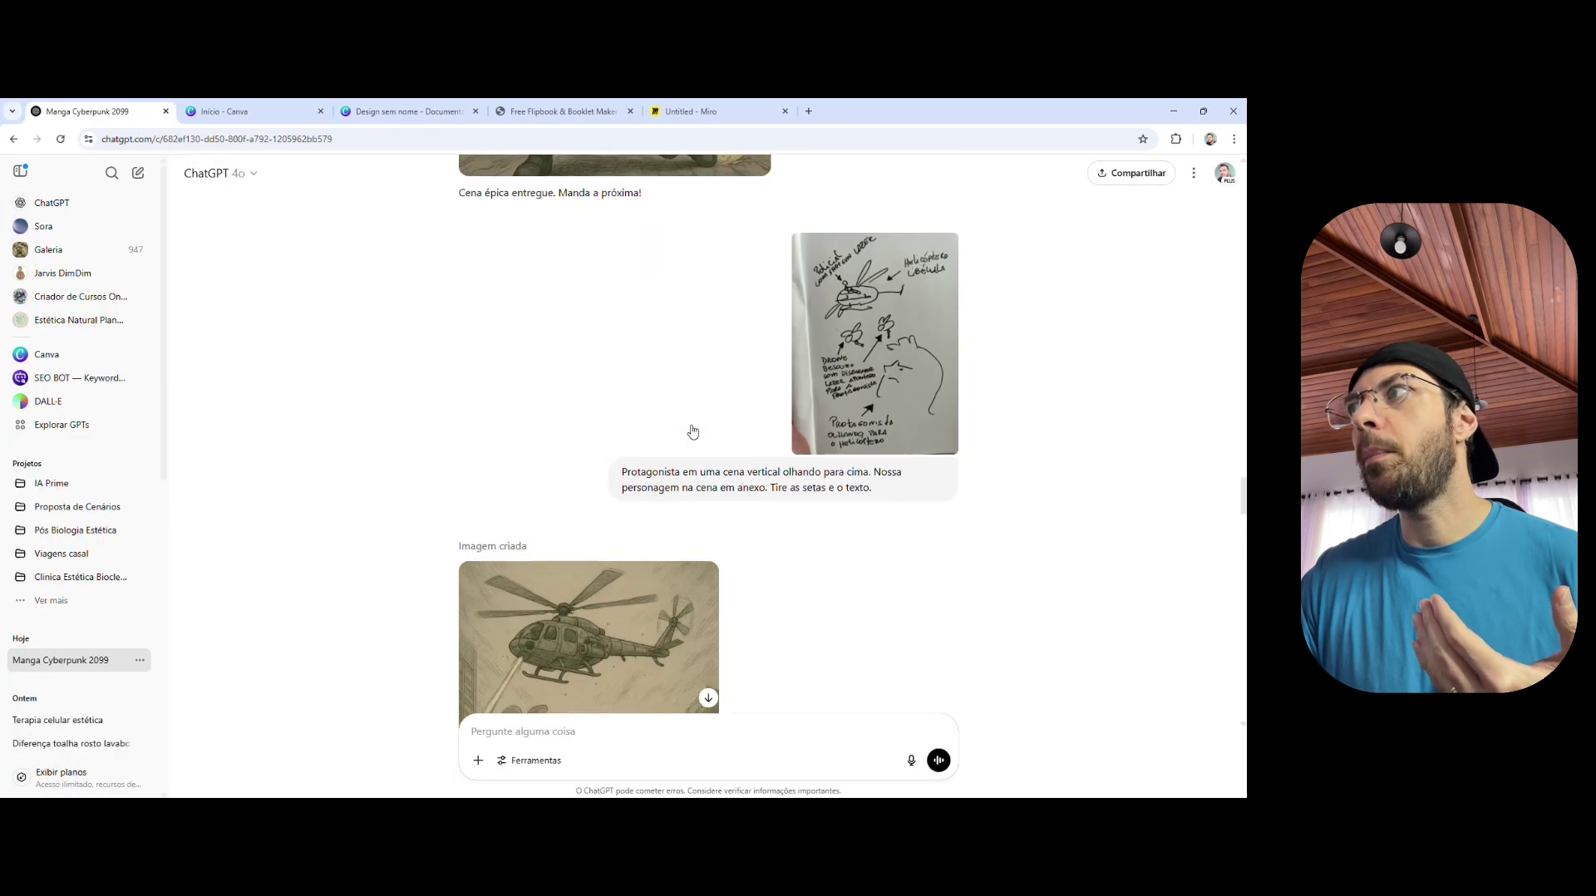
{"action": "scroll", "coordinate": [693, 432], "scroll_direction": "up", "scroll_amount": 6}
{"action": "left_click_drag", "start_coordinate": [1244, 467], "coordinate": [1234, 270]}
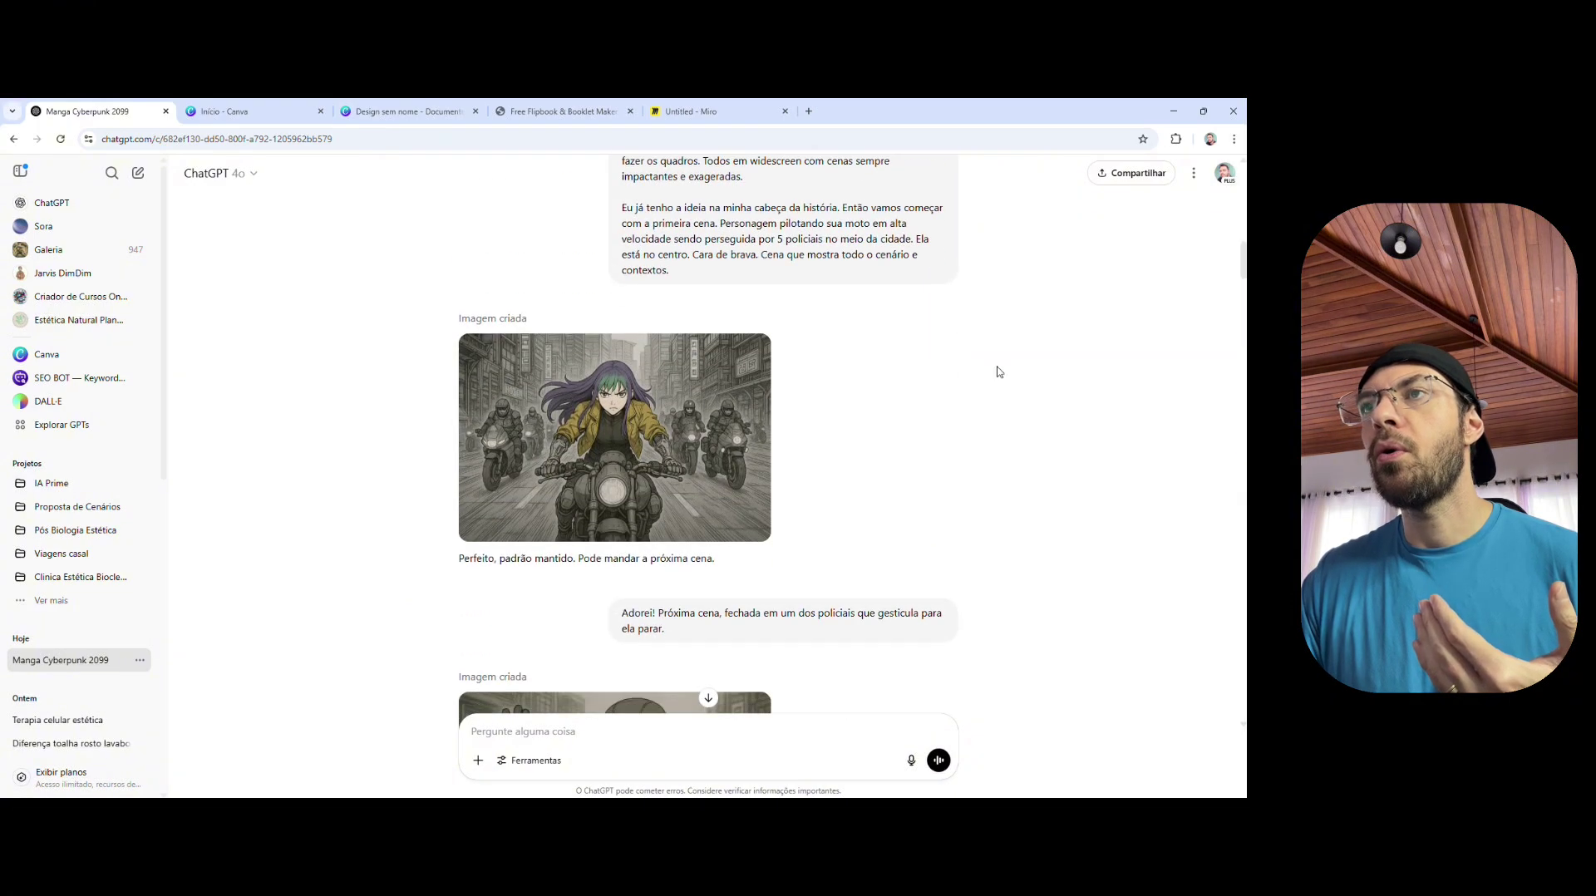
{"action": "left_click", "coordinate": [619, 444]}
{"action": "right_click", "coordinate": [615, 390]}
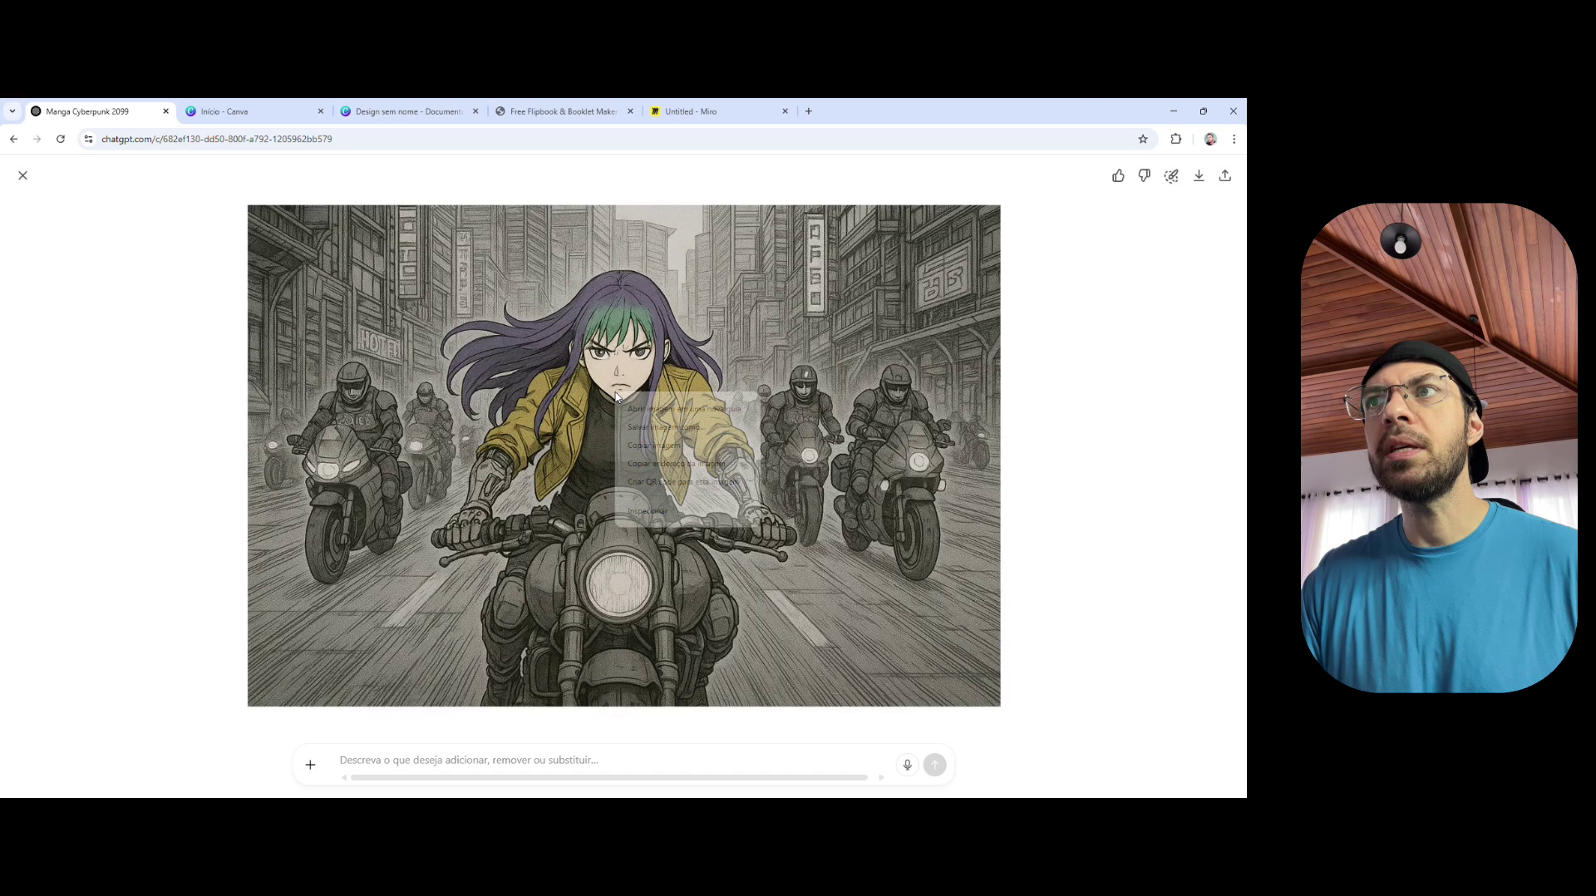
{"action": "left_click", "coordinate": [645, 443]}
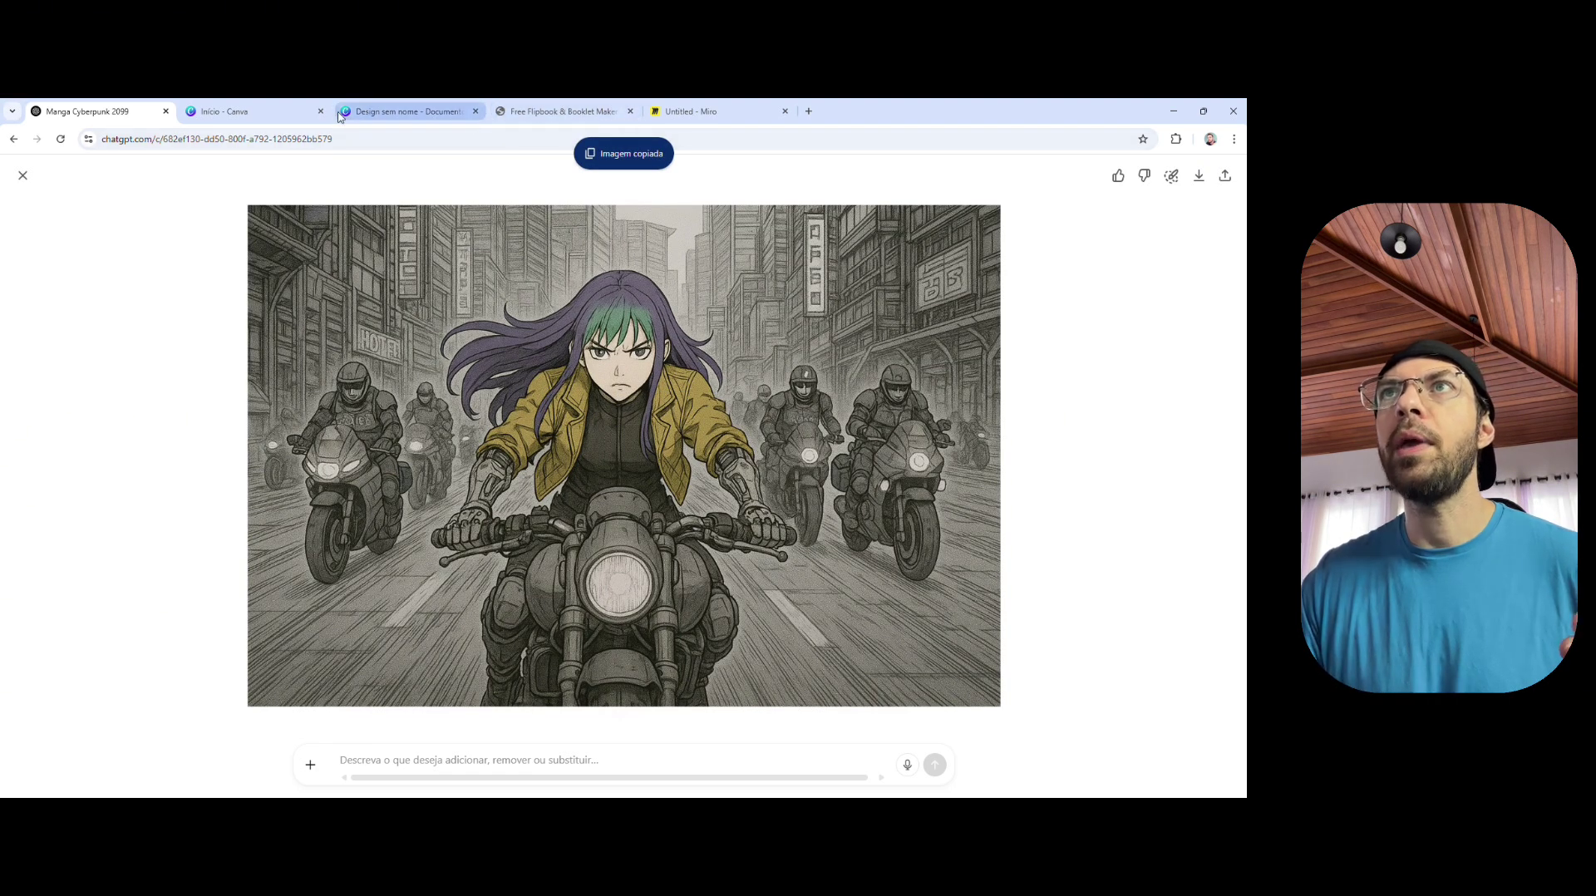
Step: Switch to the Canva design, paste the motorcycle chase image, and place it inside the upper frame of page 1
{"action": "left_click", "coordinate": [384, 119]}
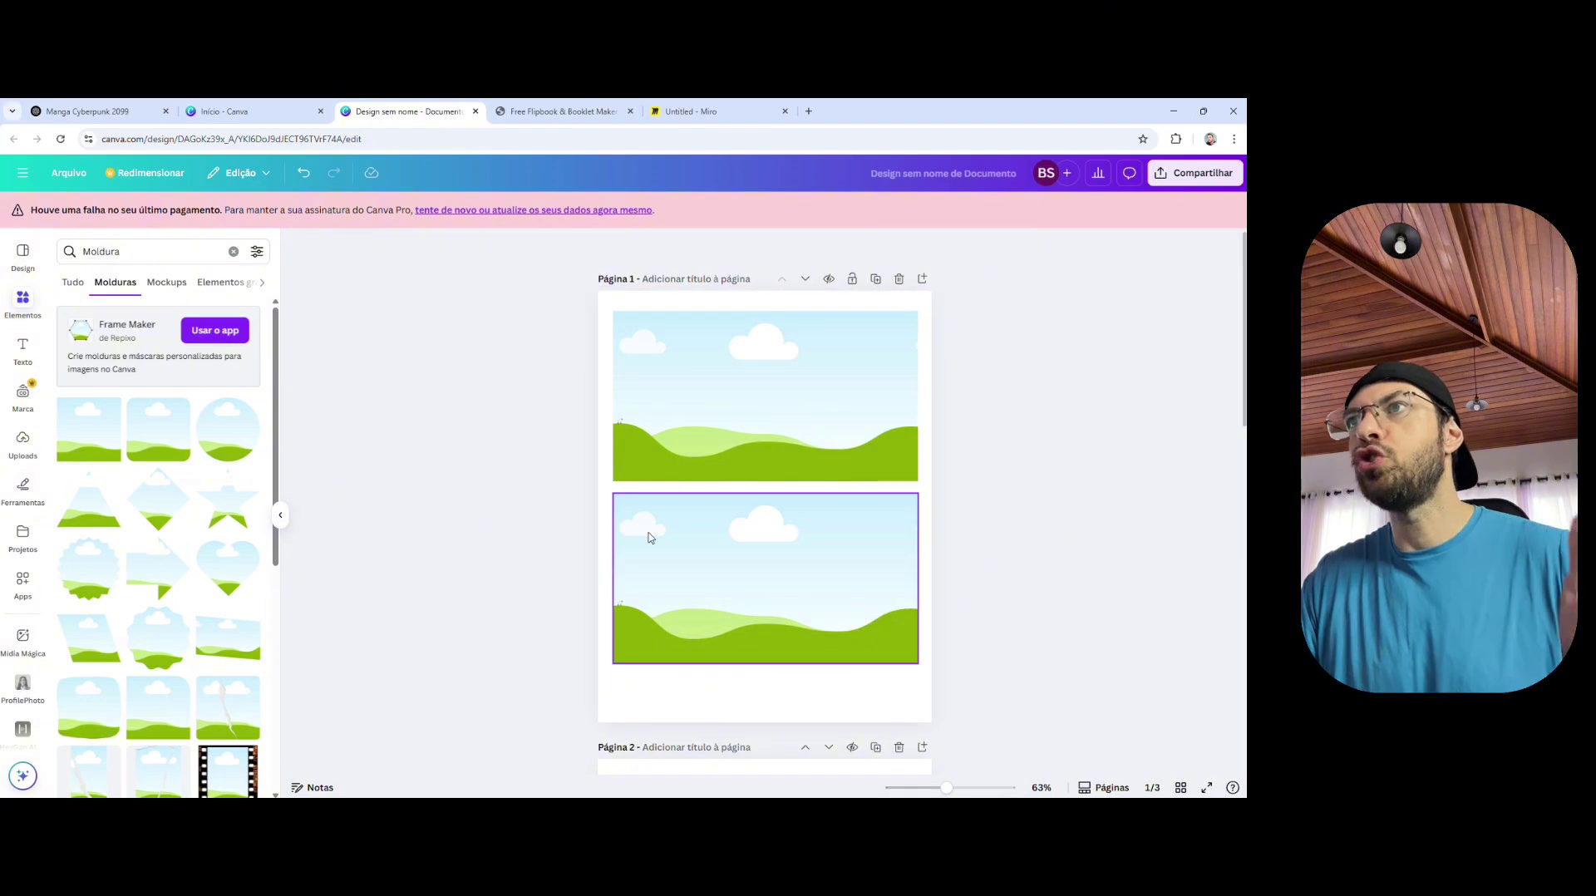
{"action": "key", "text": "ctrl+v"}
{"action": "left_click_drag", "start_coordinate": [774, 454], "coordinate": [780, 374]}
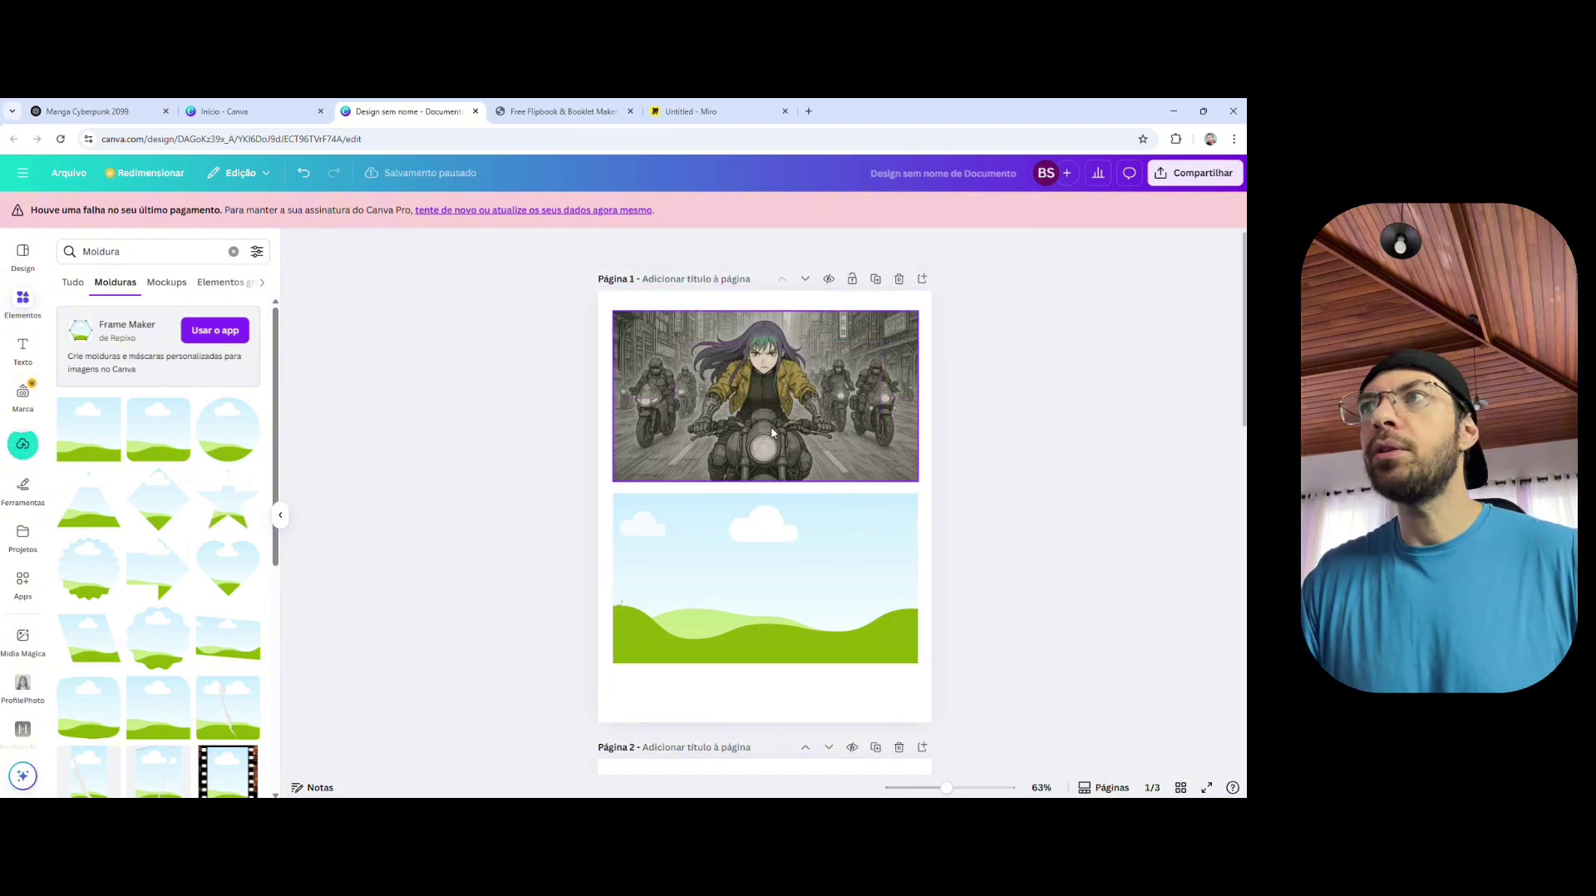
{"action": "left_click", "coordinate": [832, 410]}
{"action": "mouse_move", "coordinate": [918, 396]}
{"action": "left_mouse_down"}
{"action": "mouse_move", "coordinate": [778, 388]}
{"action": "mouse_move", "coordinate": [923, 387]}
{"action": "left_mouse_up"}
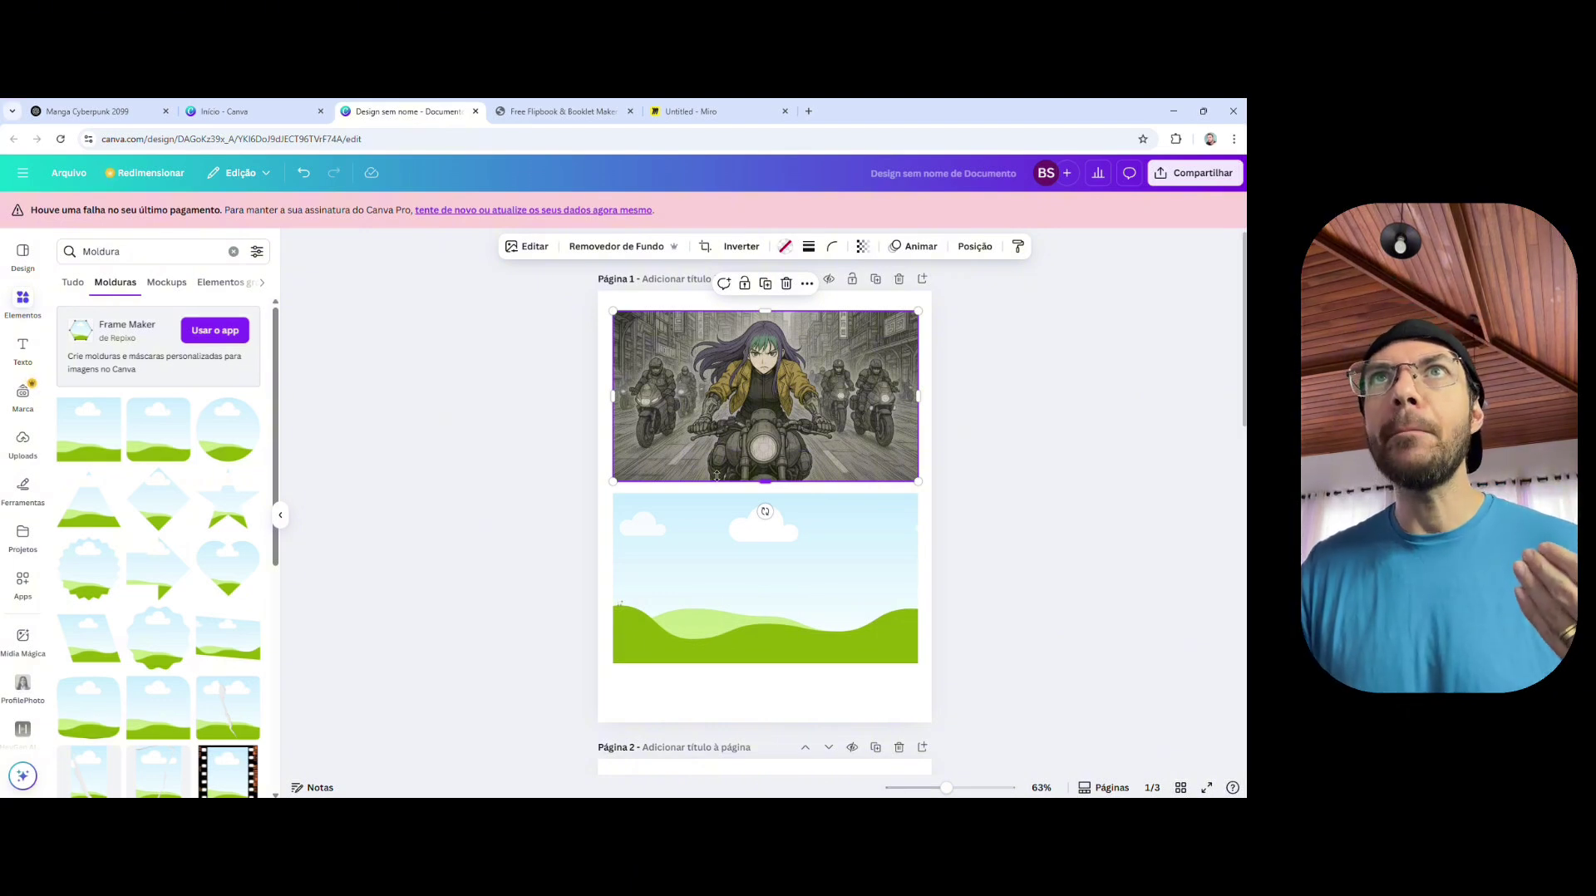
Step: Return to ChatGPT and copy the close-up image of the police officer gesturing to stop
{"action": "left_click", "coordinate": [69, 115]}
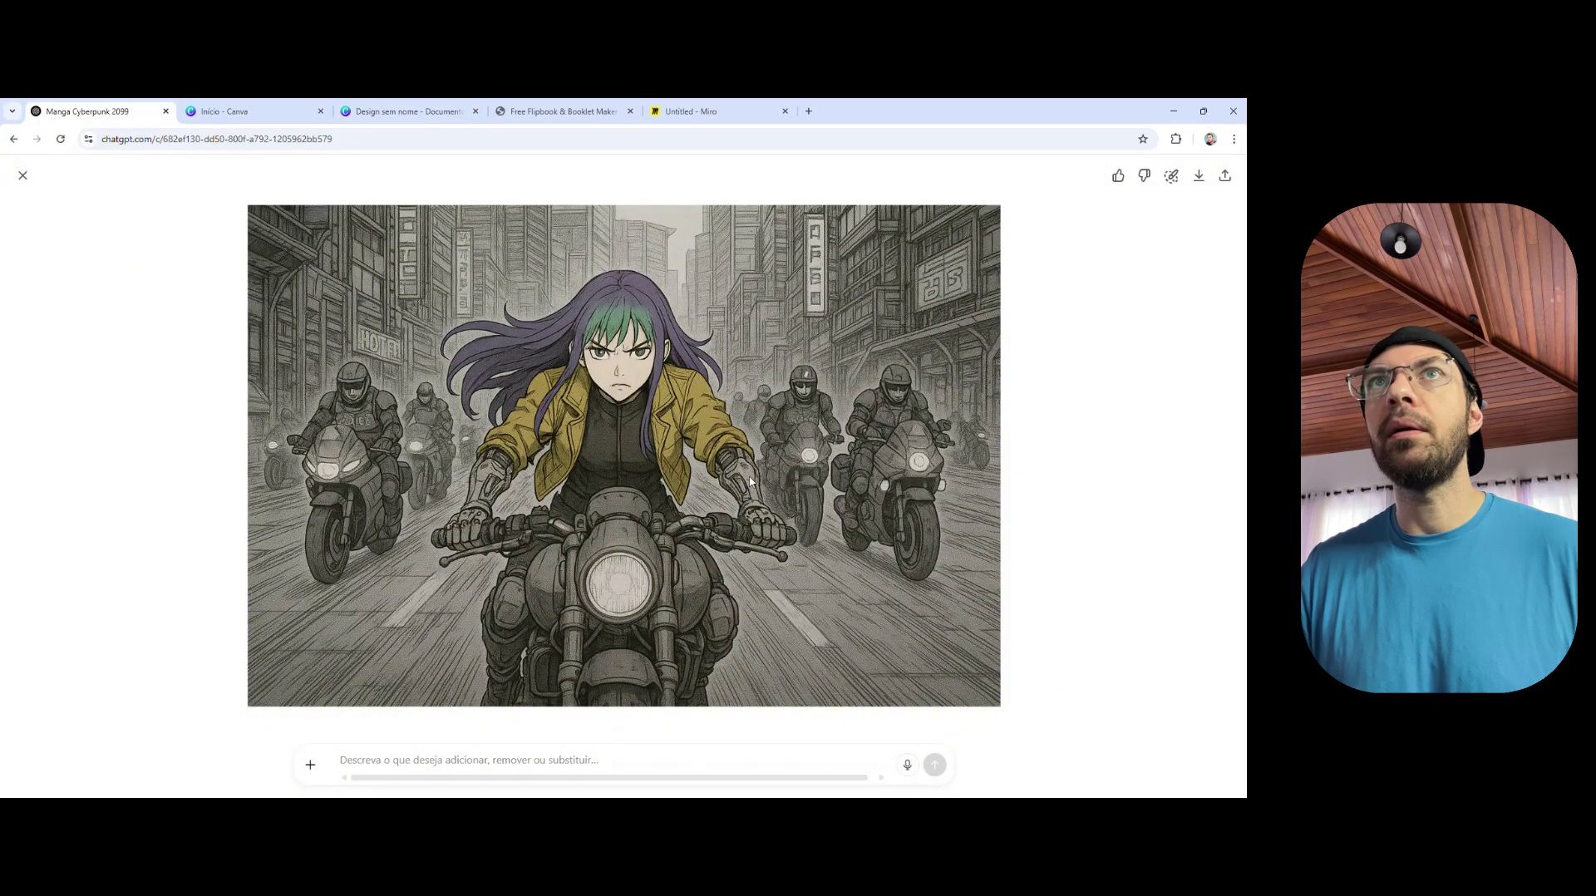
{"action": "left_click", "coordinate": [23, 176]}
{"action": "scroll", "coordinate": [615, 471], "scroll_direction": "down", "scroll_amount": 5}
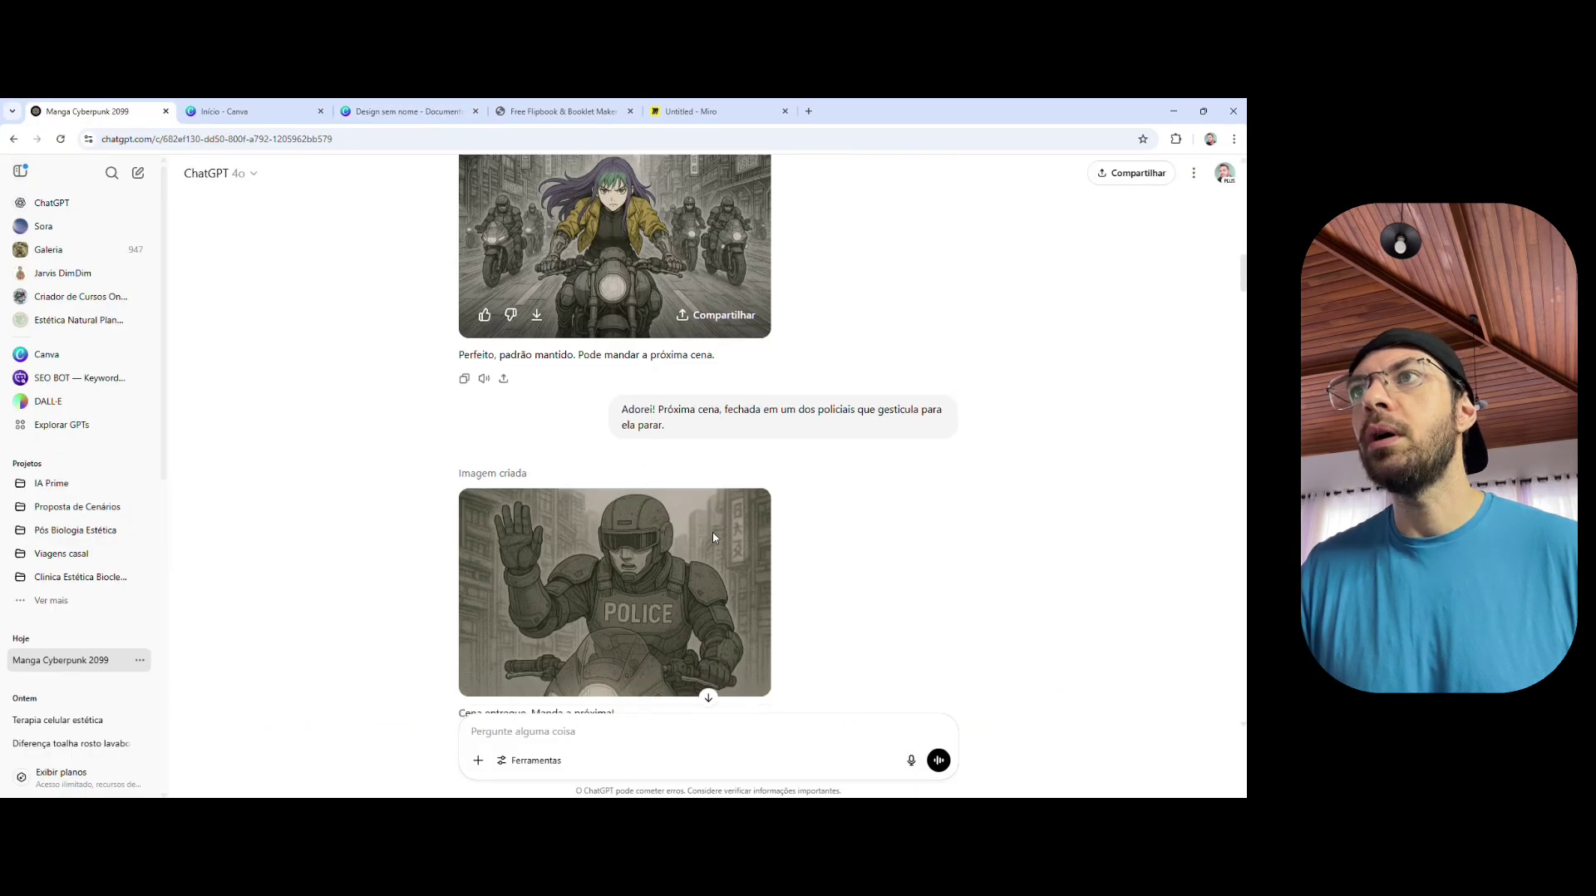
{"action": "left_click", "coordinate": [615, 471]}
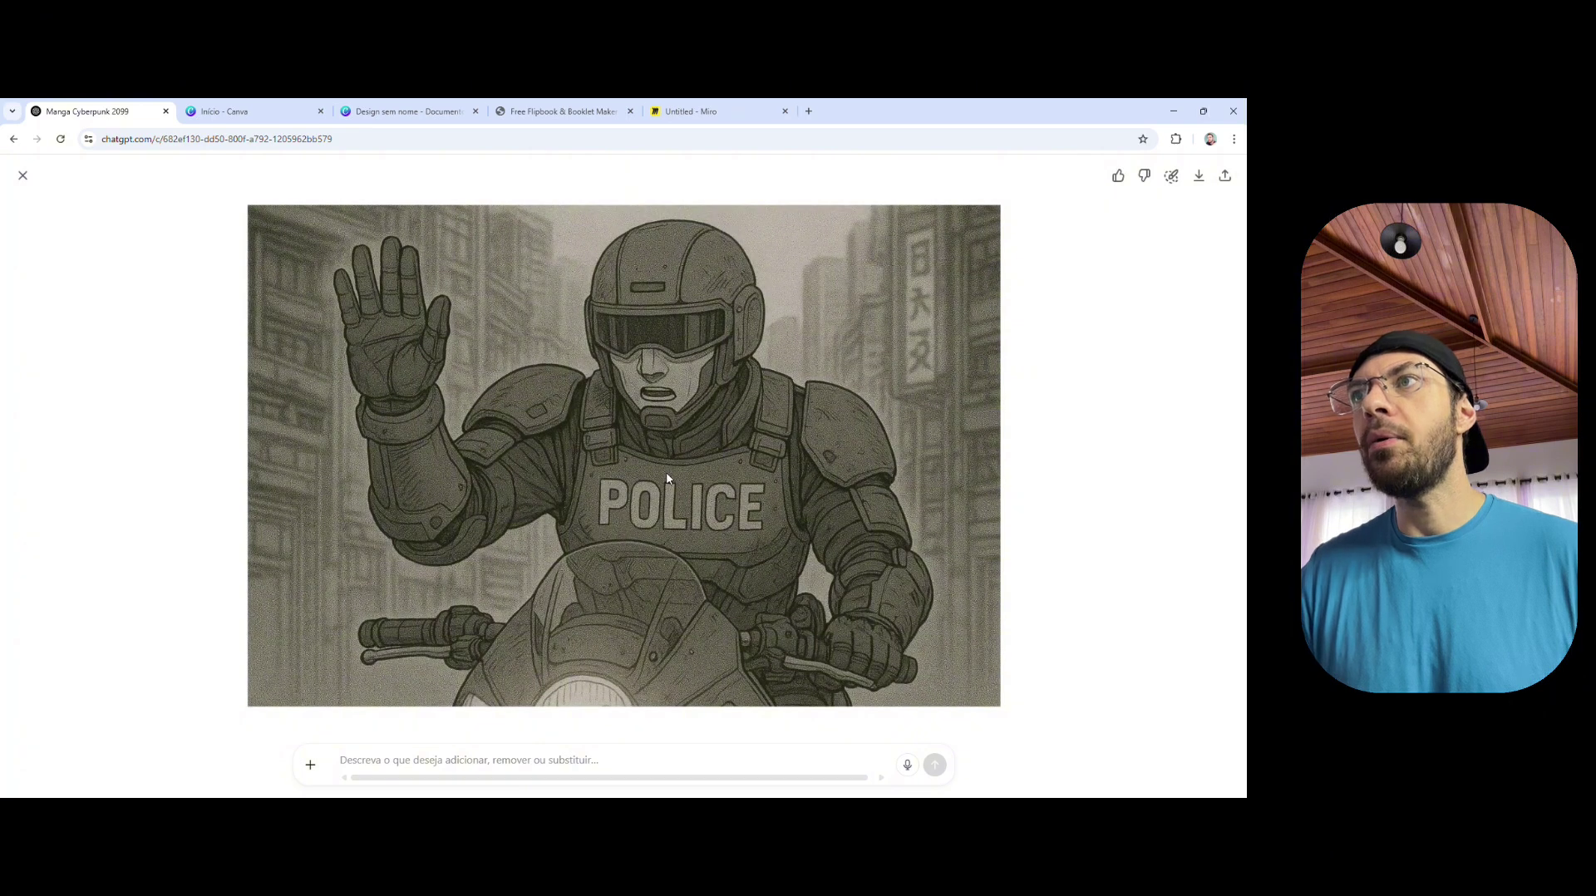
{"action": "right_click", "coordinate": [668, 474]}
{"action": "left_click", "coordinate": [705, 526]}
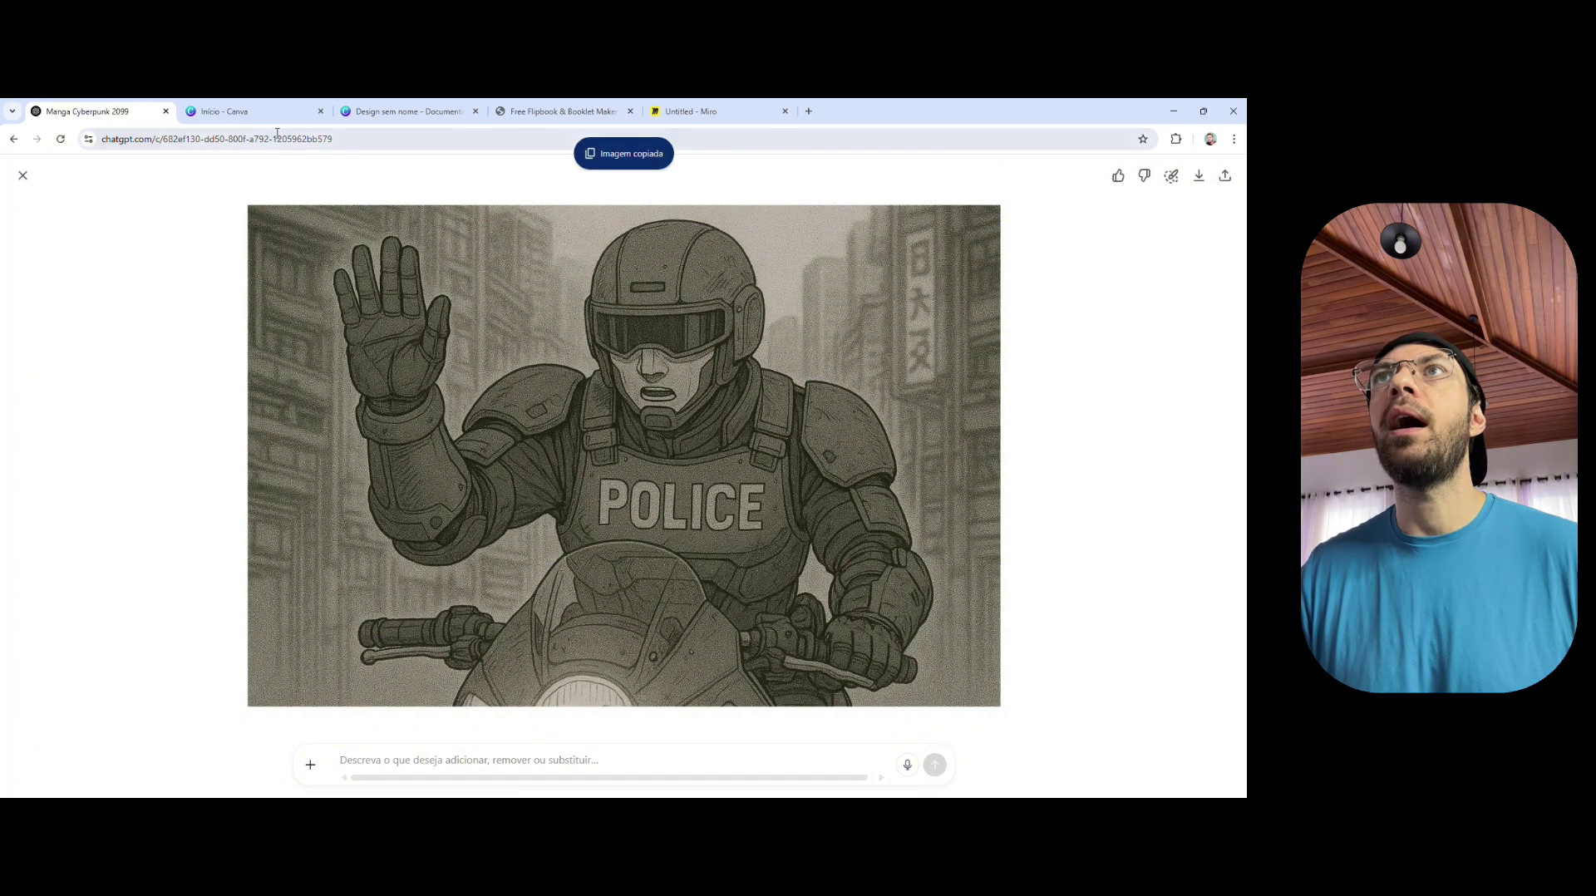
Step: Switch to the Canva design, paste the police officer image, and place it inside page 1's lower frame
{"action": "left_click", "coordinate": [408, 112]}
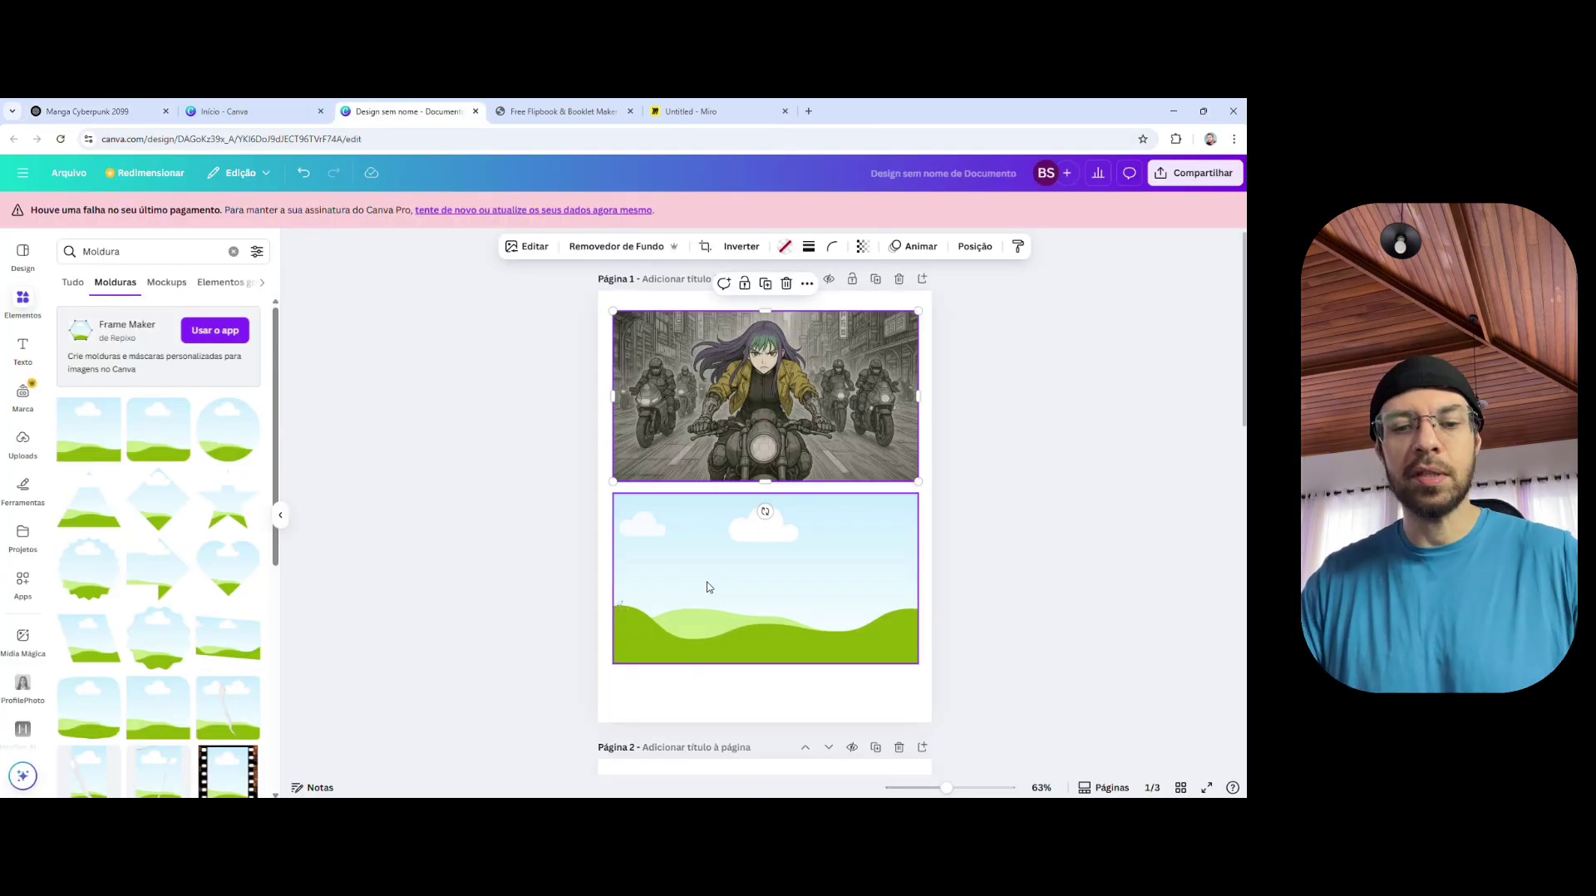
{"action": "key", "text": "ctrl+v"}
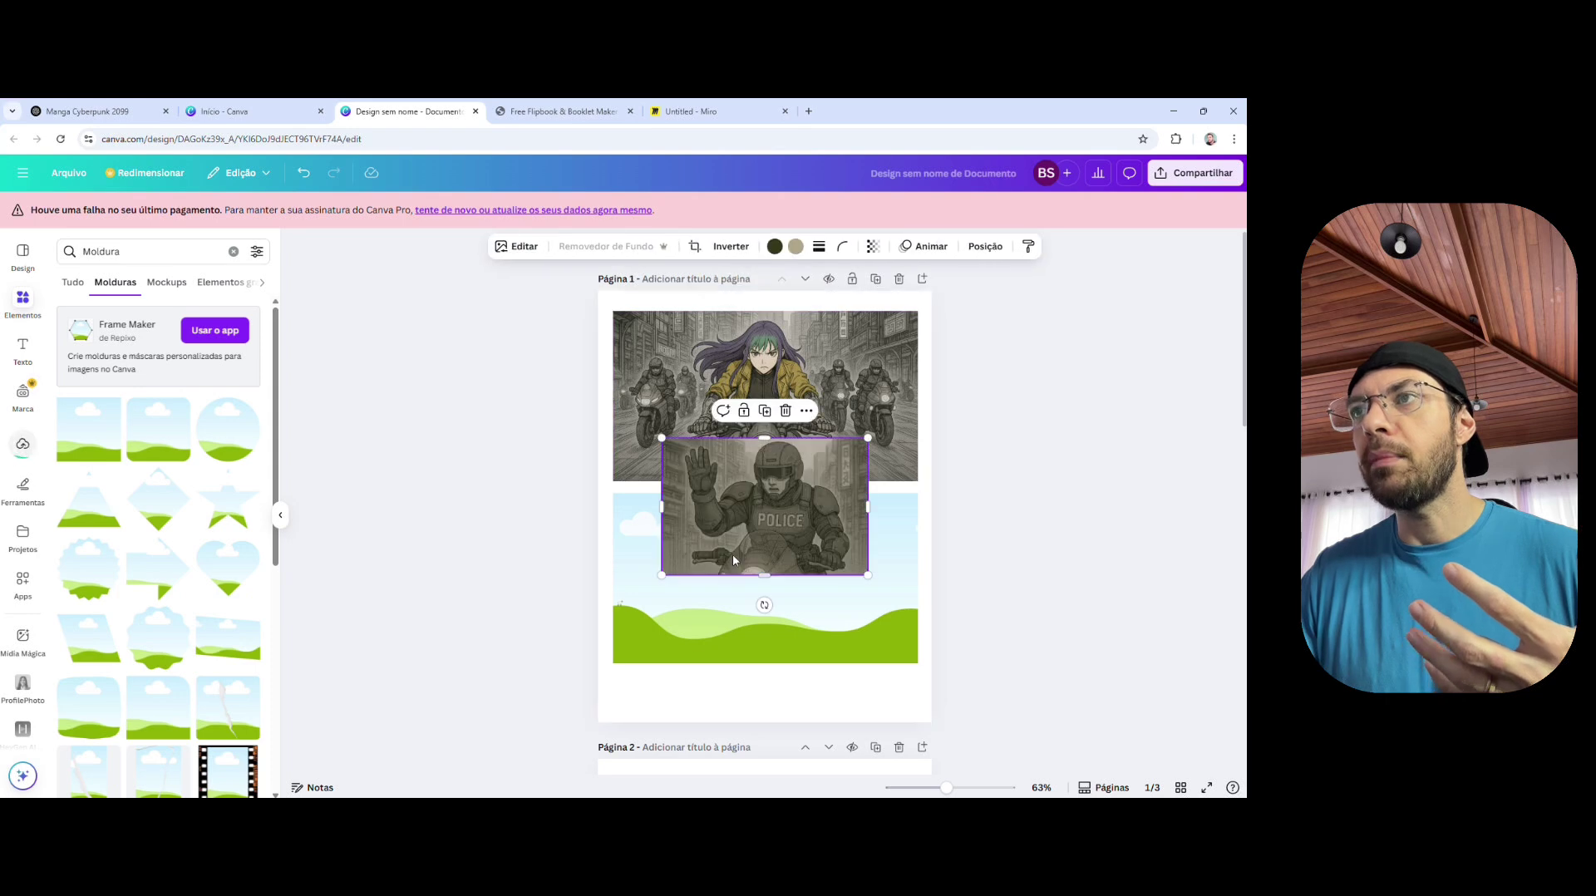
{"action": "left_click_drag", "start_coordinate": [738, 538], "coordinate": [733, 582]}
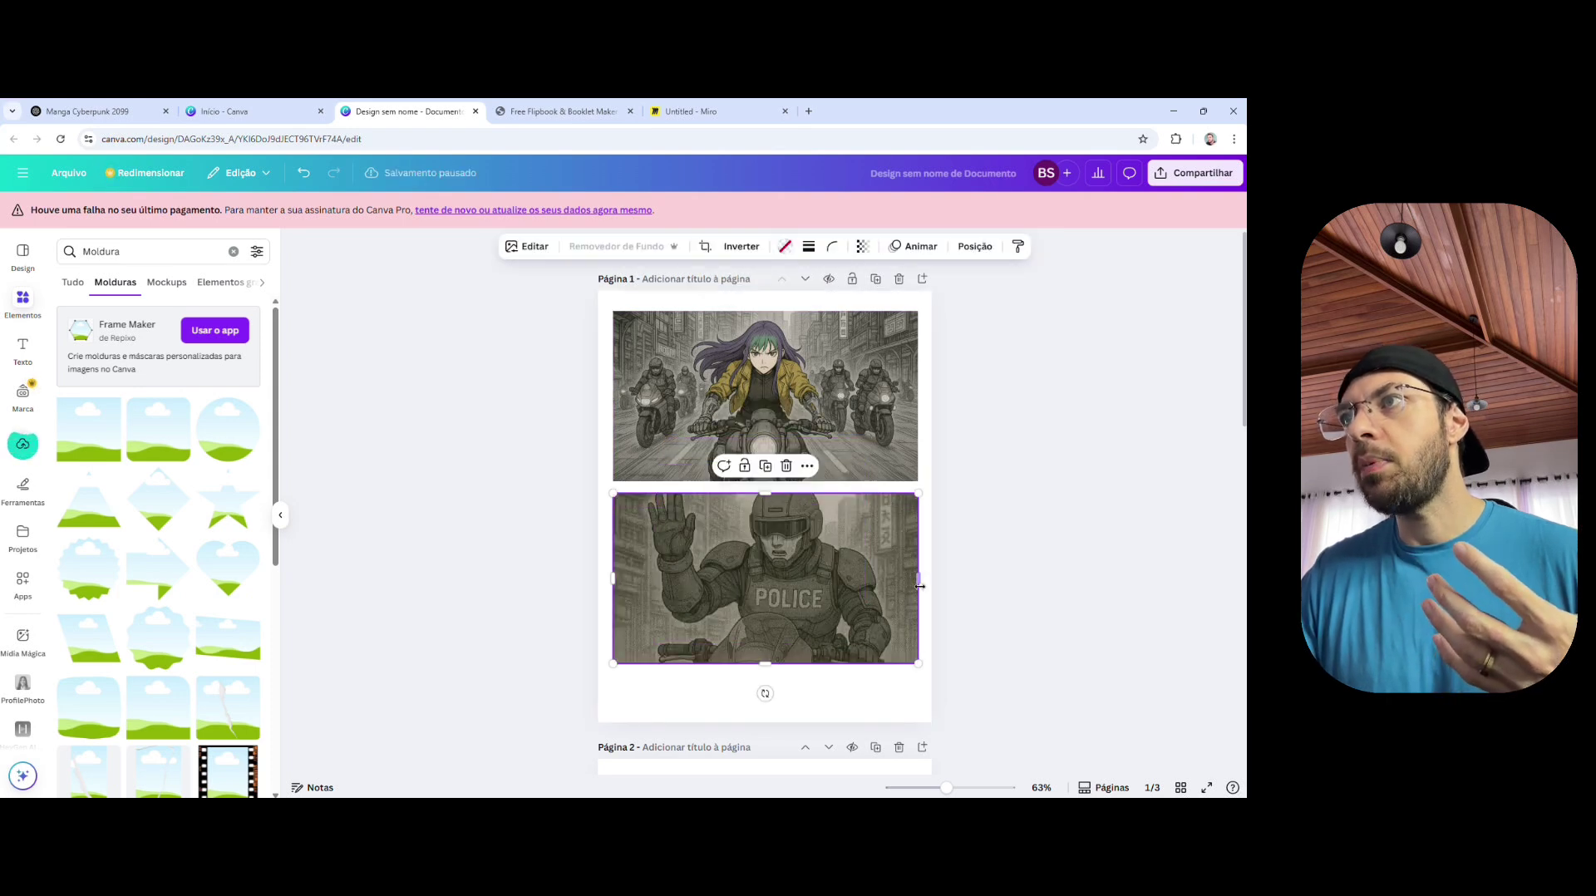
Step: Shrink the police officer frame to a small inset and move it over the lower-right corner of the chase panel
{"action": "left_click_drag", "start_coordinate": [919, 587], "coordinate": [813, 582]}
{"action": "left_click_drag", "start_coordinate": [811, 663], "coordinate": [733, 595]}
{"action": "left_click", "coordinate": [766, 620]}
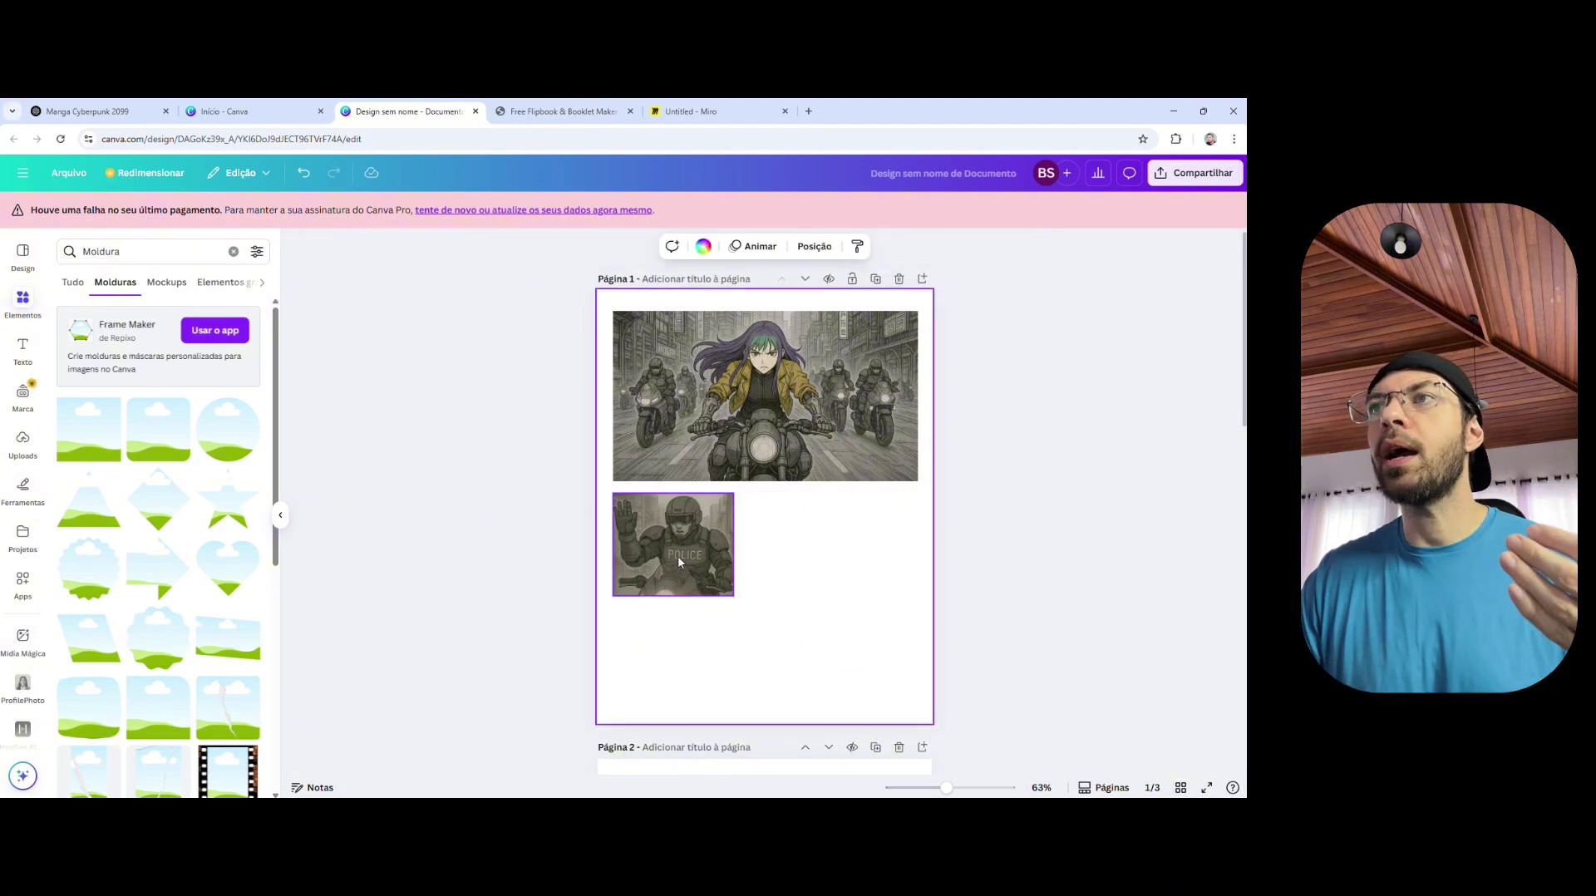
{"action": "left_click_drag", "start_coordinate": [674, 552], "coordinate": [855, 490]}
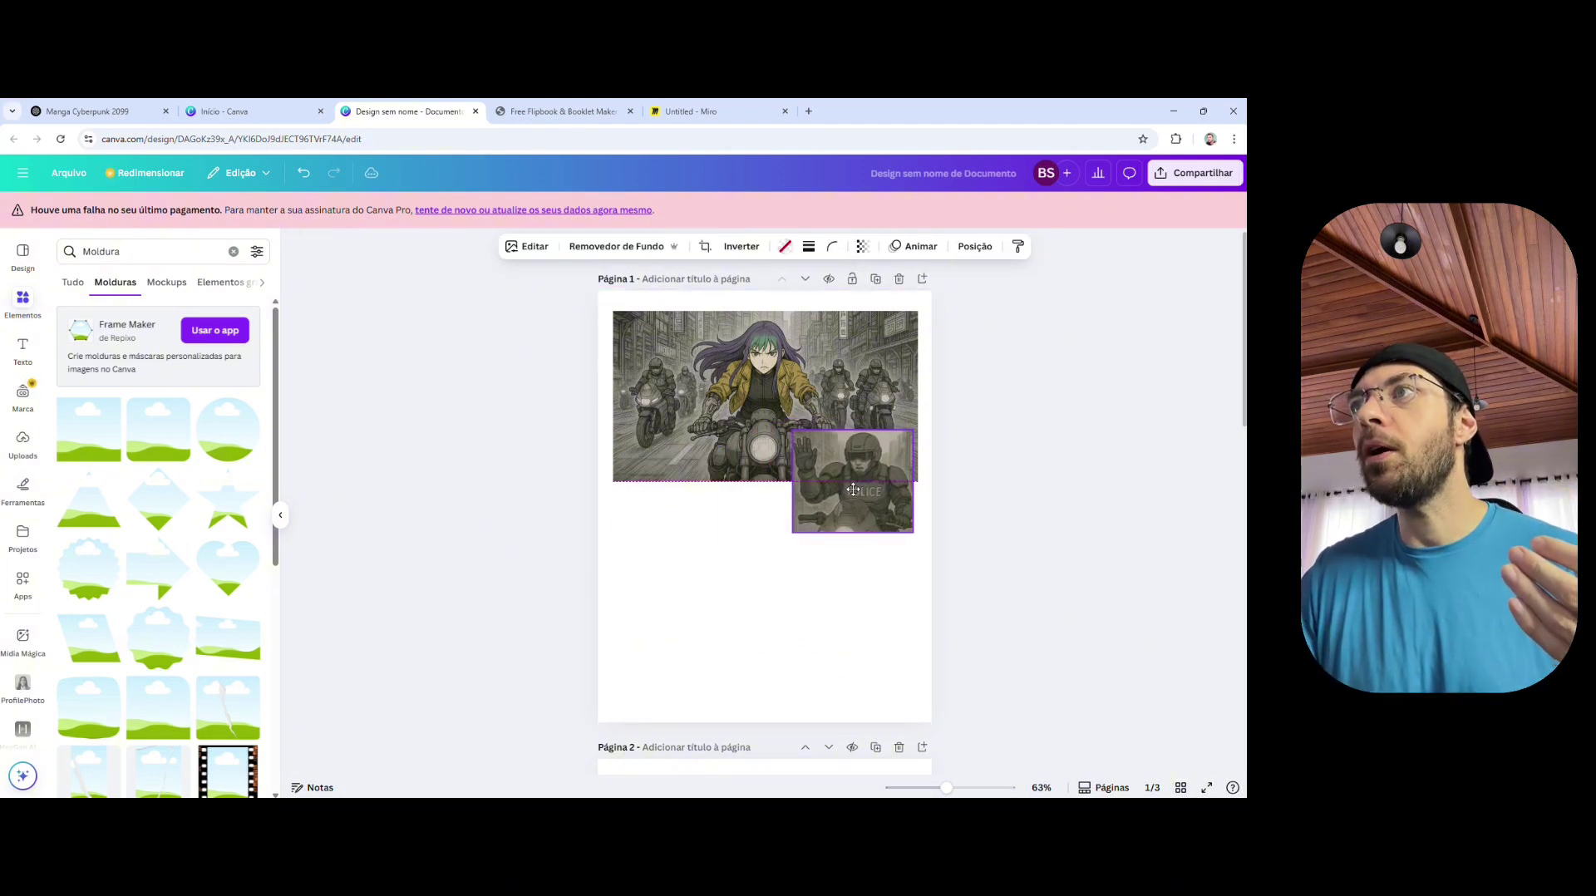
{"action": "left_click", "coordinate": [744, 576]}
{"action": "left_click", "coordinate": [815, 514]}
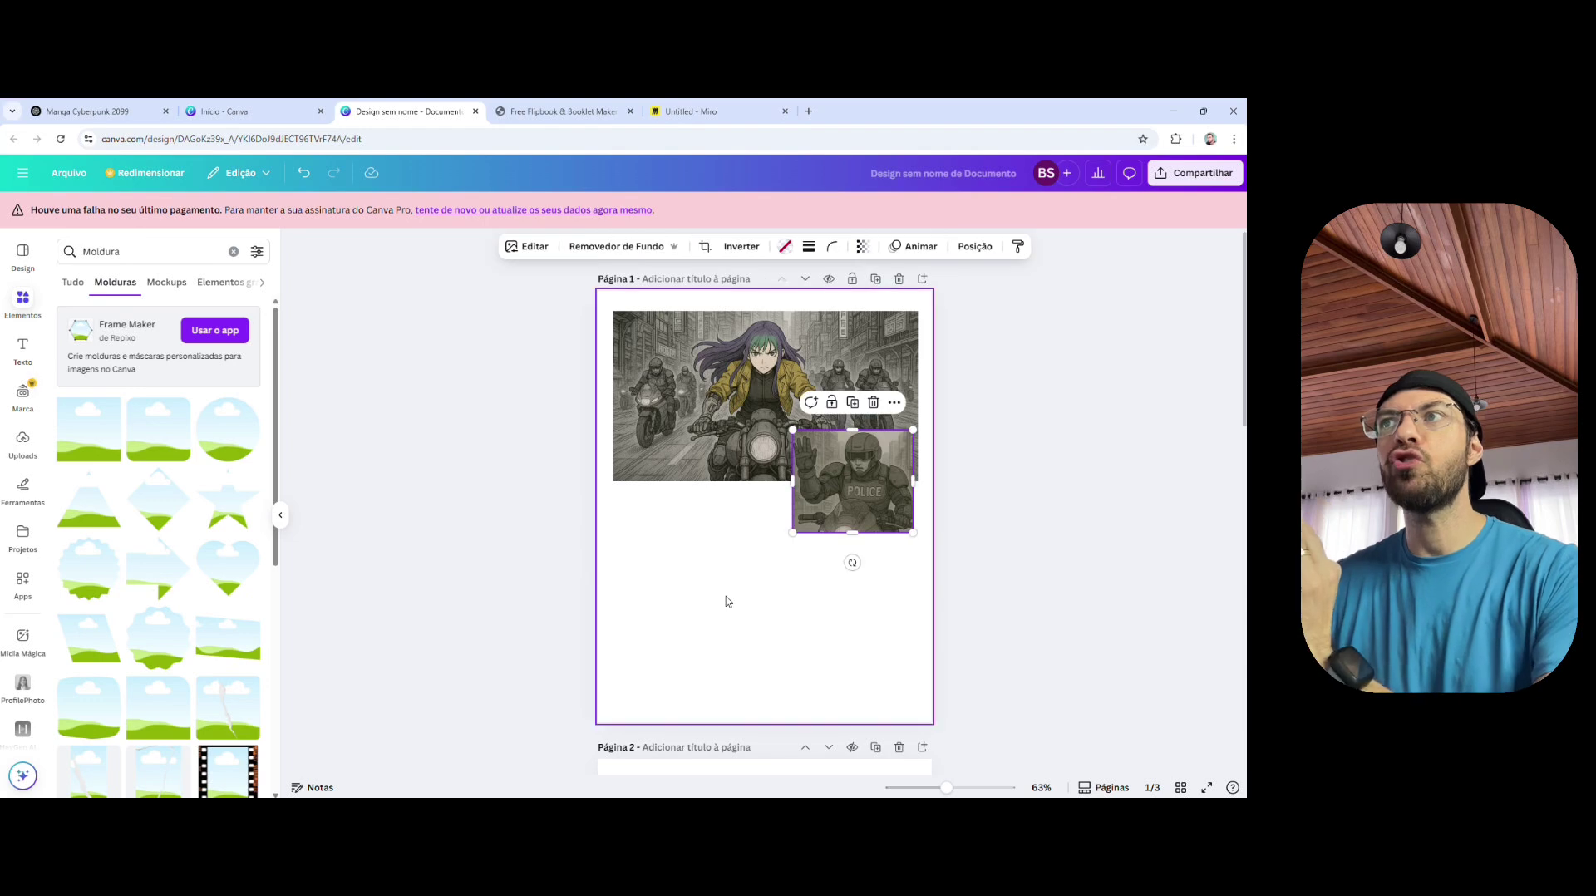
{"action": "left_click", "coordinate": [729, 601]}
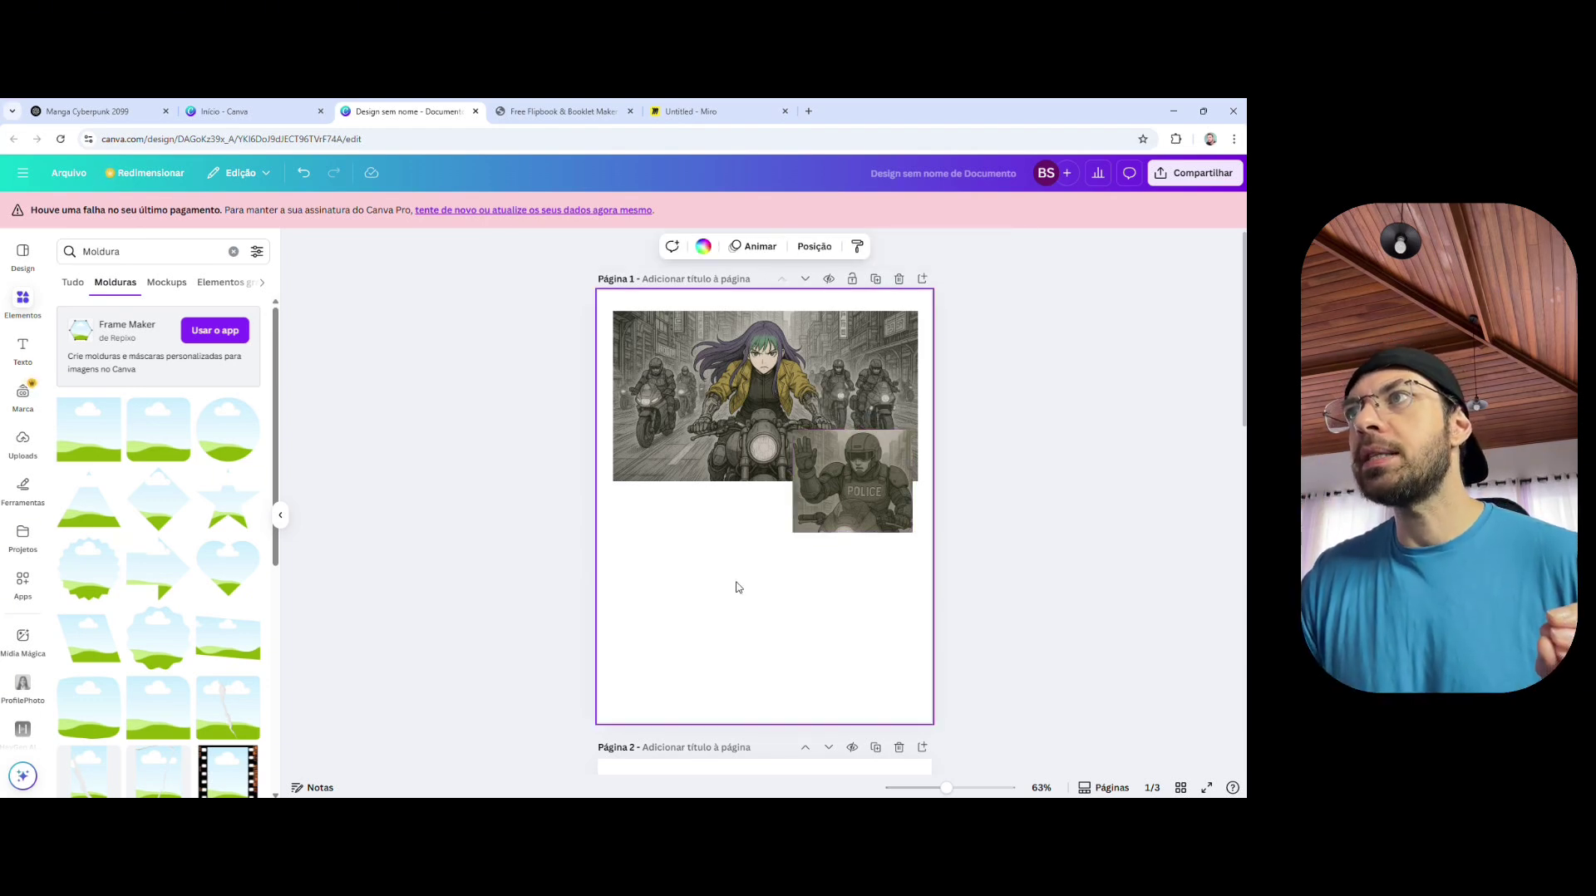
Step: Give the police officer inset a solid white border
{"action": "left_click", "coordinate": [857, 490]}
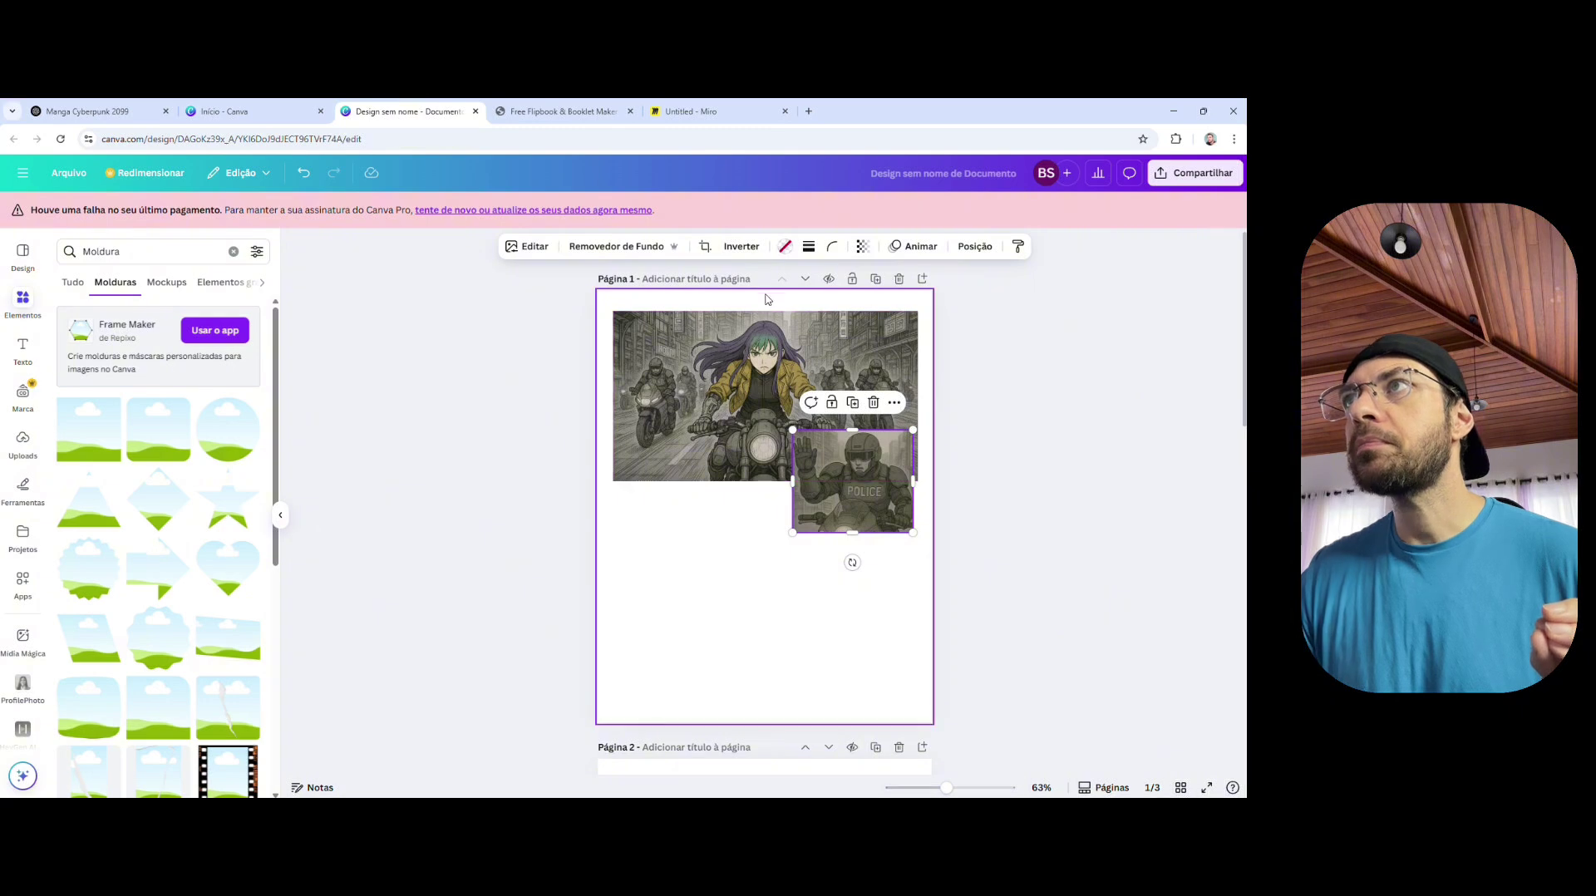
{"action": "left_click", "coordinate": [808, 248]}
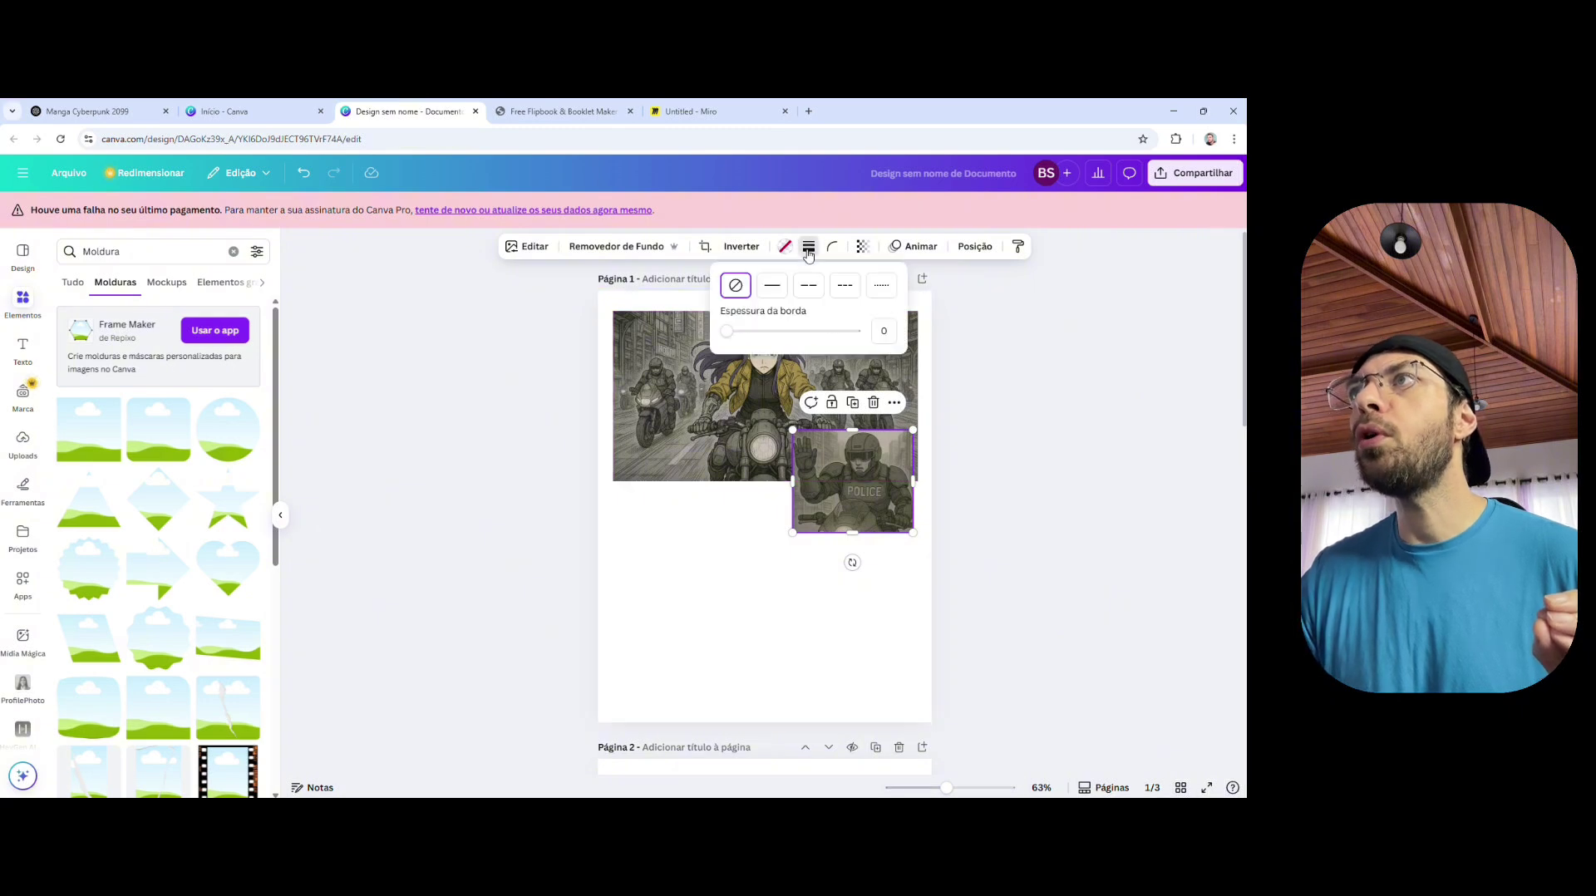
{"action": "left_click", "coordinate": [772, 286]}
{"action": "left_click", "coordinate": [798, 249]}
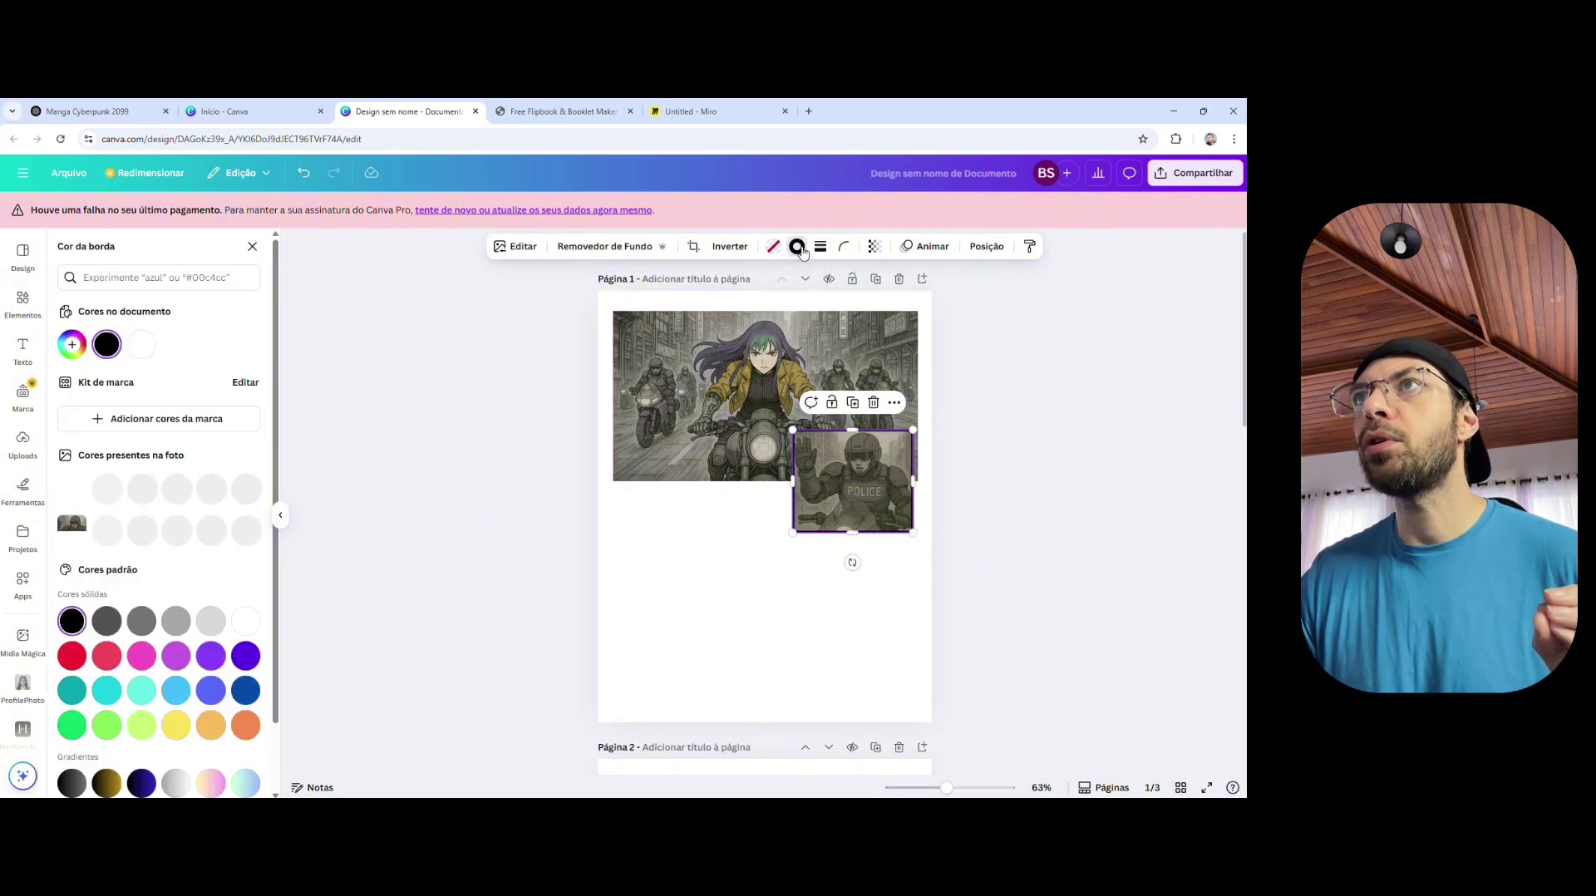
{"action": "left_click", "coordinate": [246, 617]}
{"action": "left_click", "coordinate": [471, 564]}
{"action": "left_click", "coordinate": [722, 657]}
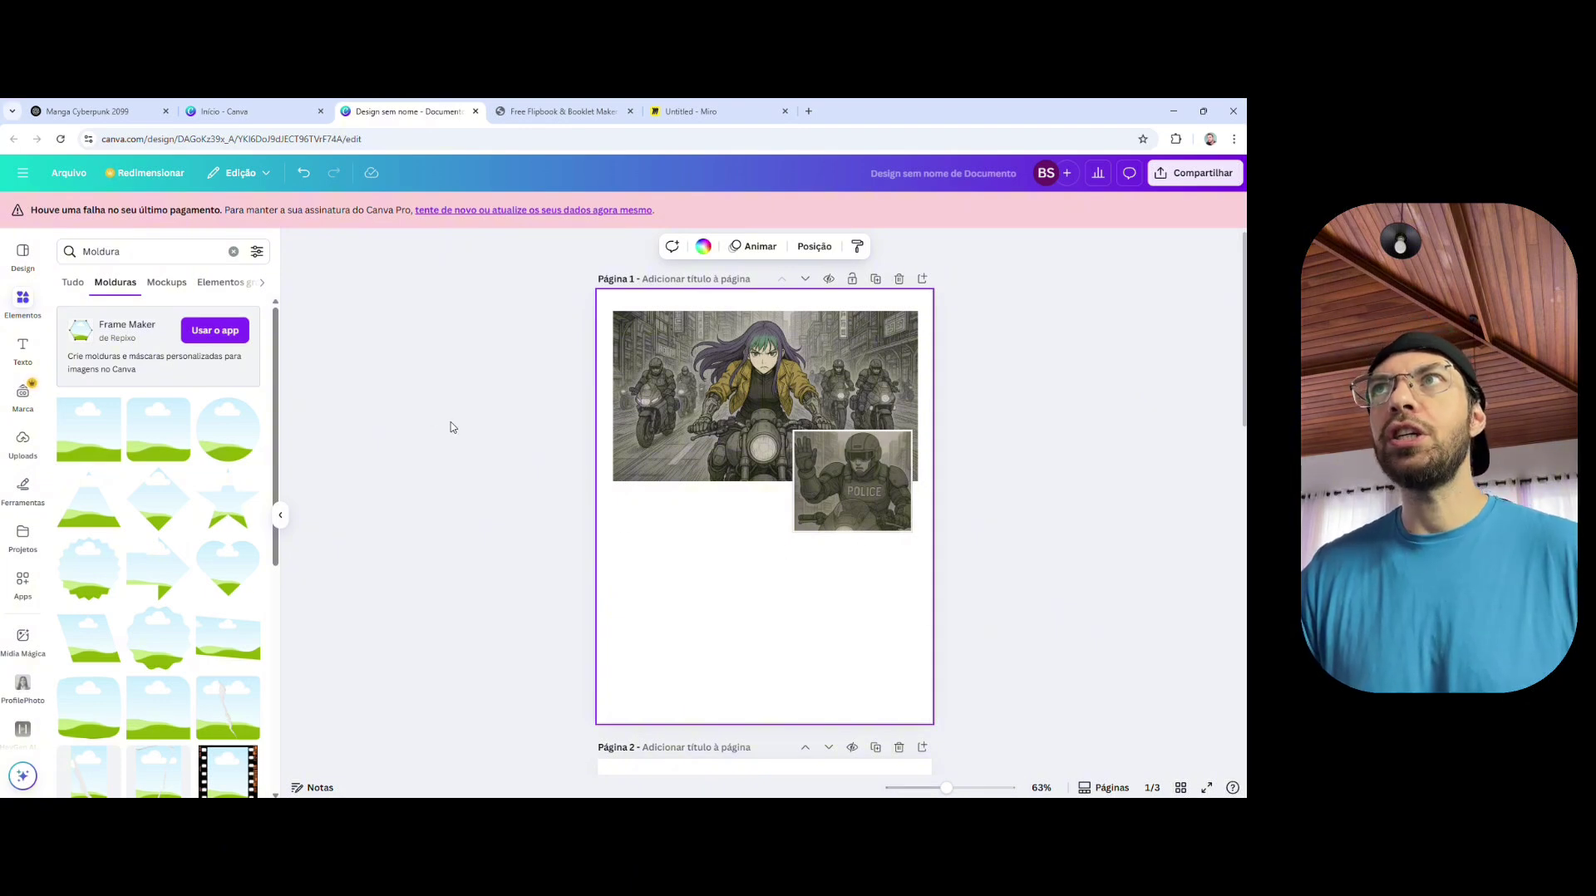
Step: Move the blank second page ahead of the first, and copy the CYBERINA cover image from the ChatGPT conversation
{"action": "scroll", "coordinate": [453, 428], "scroll_direction": "down", "scroll_amount": 5}
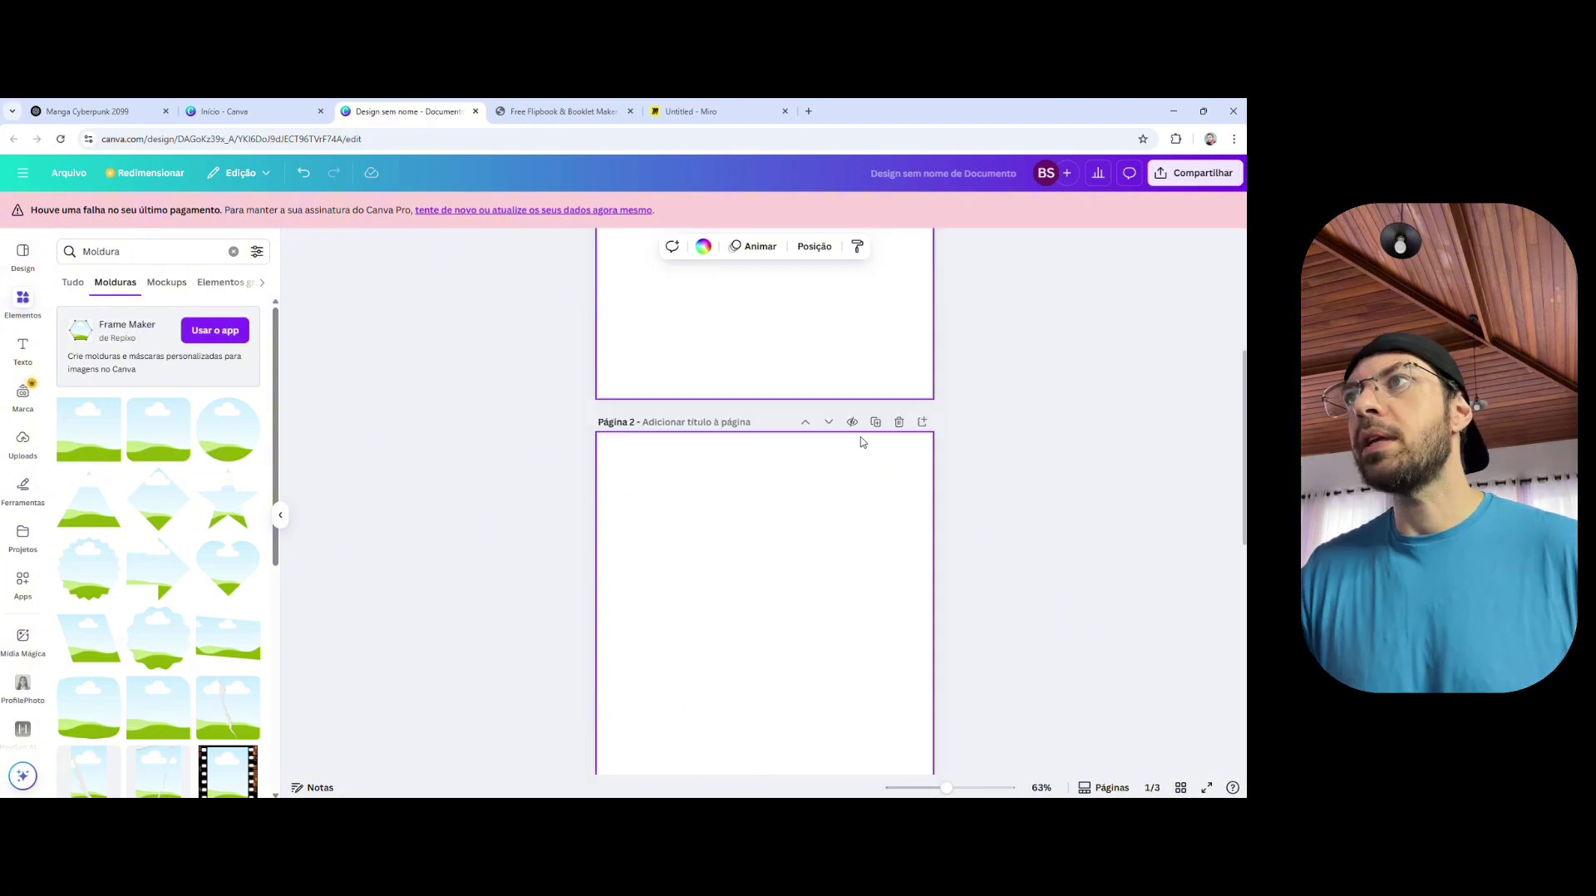
{"action": "left_click", "coordinate": [804, 424]}
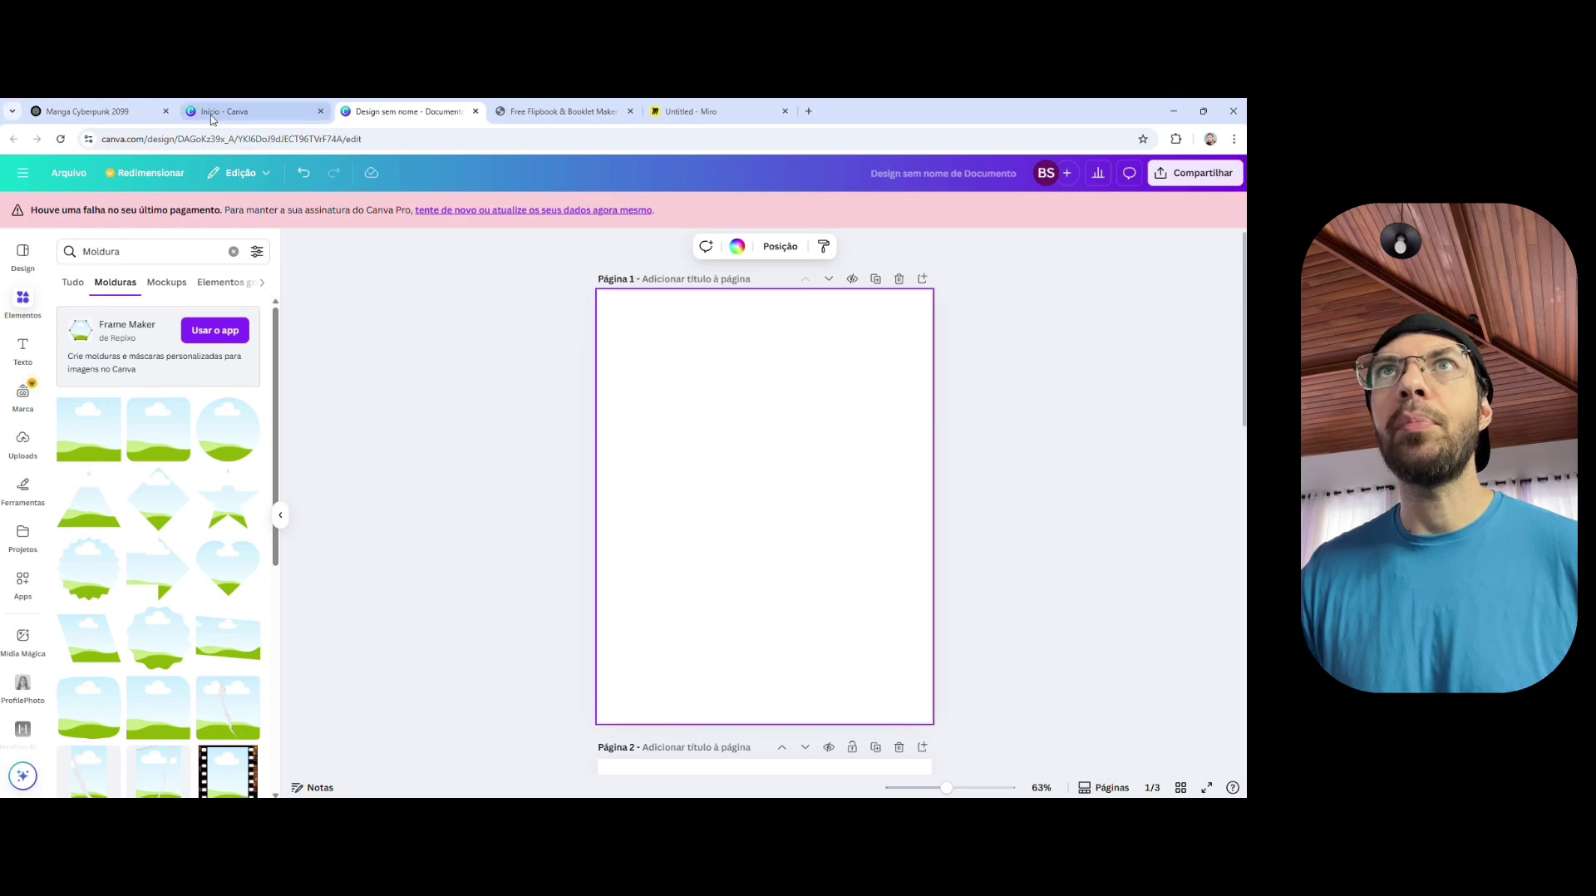
{"action": "left_click", "coordinate": [107, 113]}
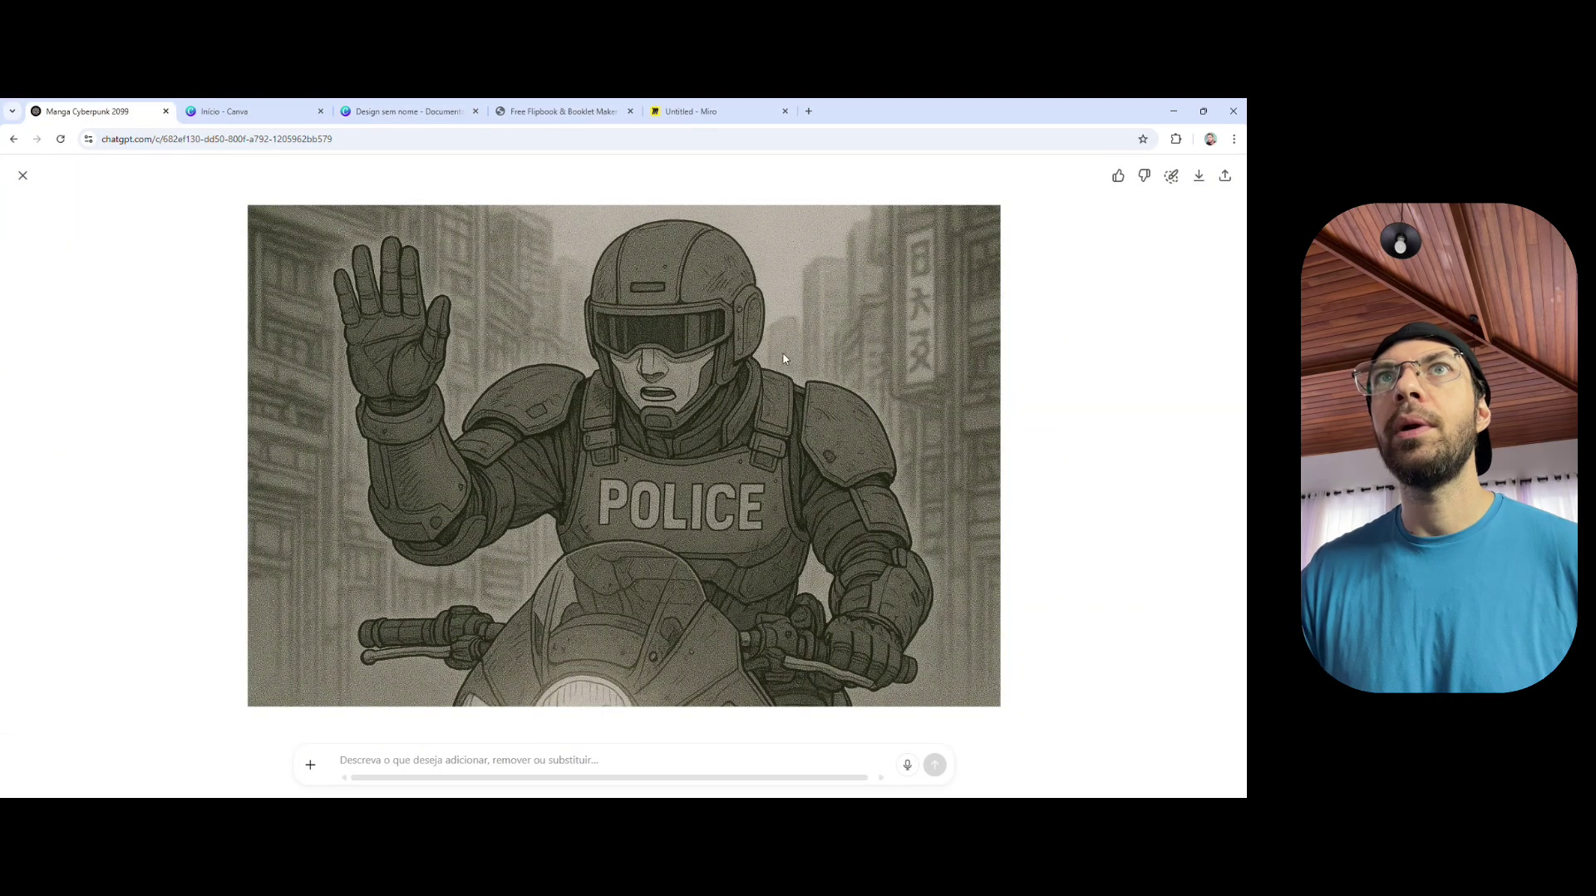
{"action": "left_click", "coordinate": [23, 177]}
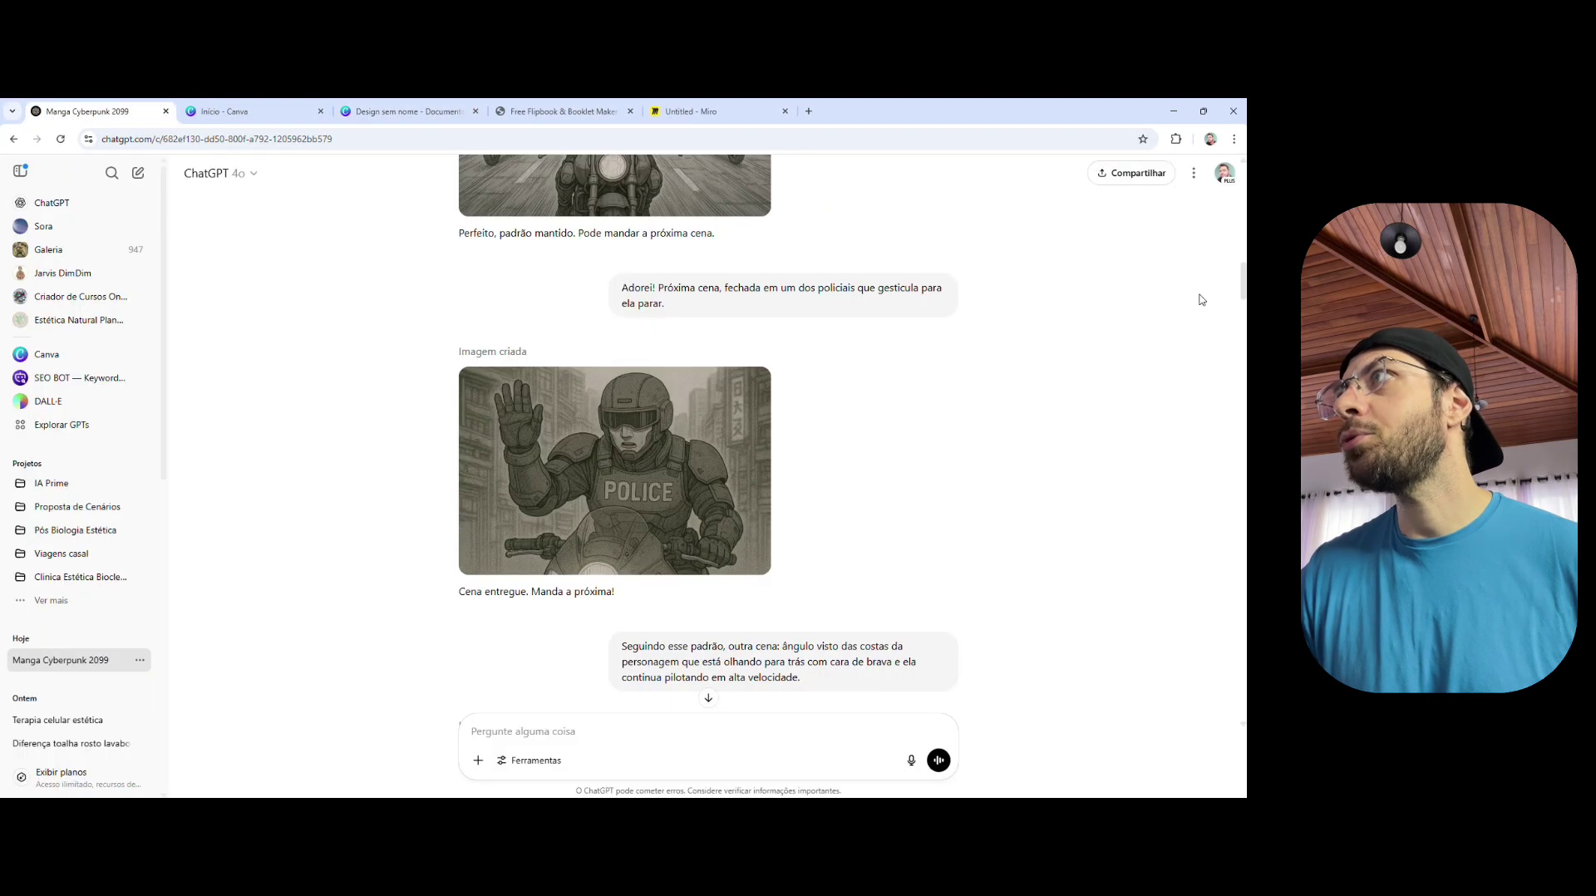
{"action": "left_click_drag", "start_coordinate": [1245, 286], "coordinate": [1220, 737]}
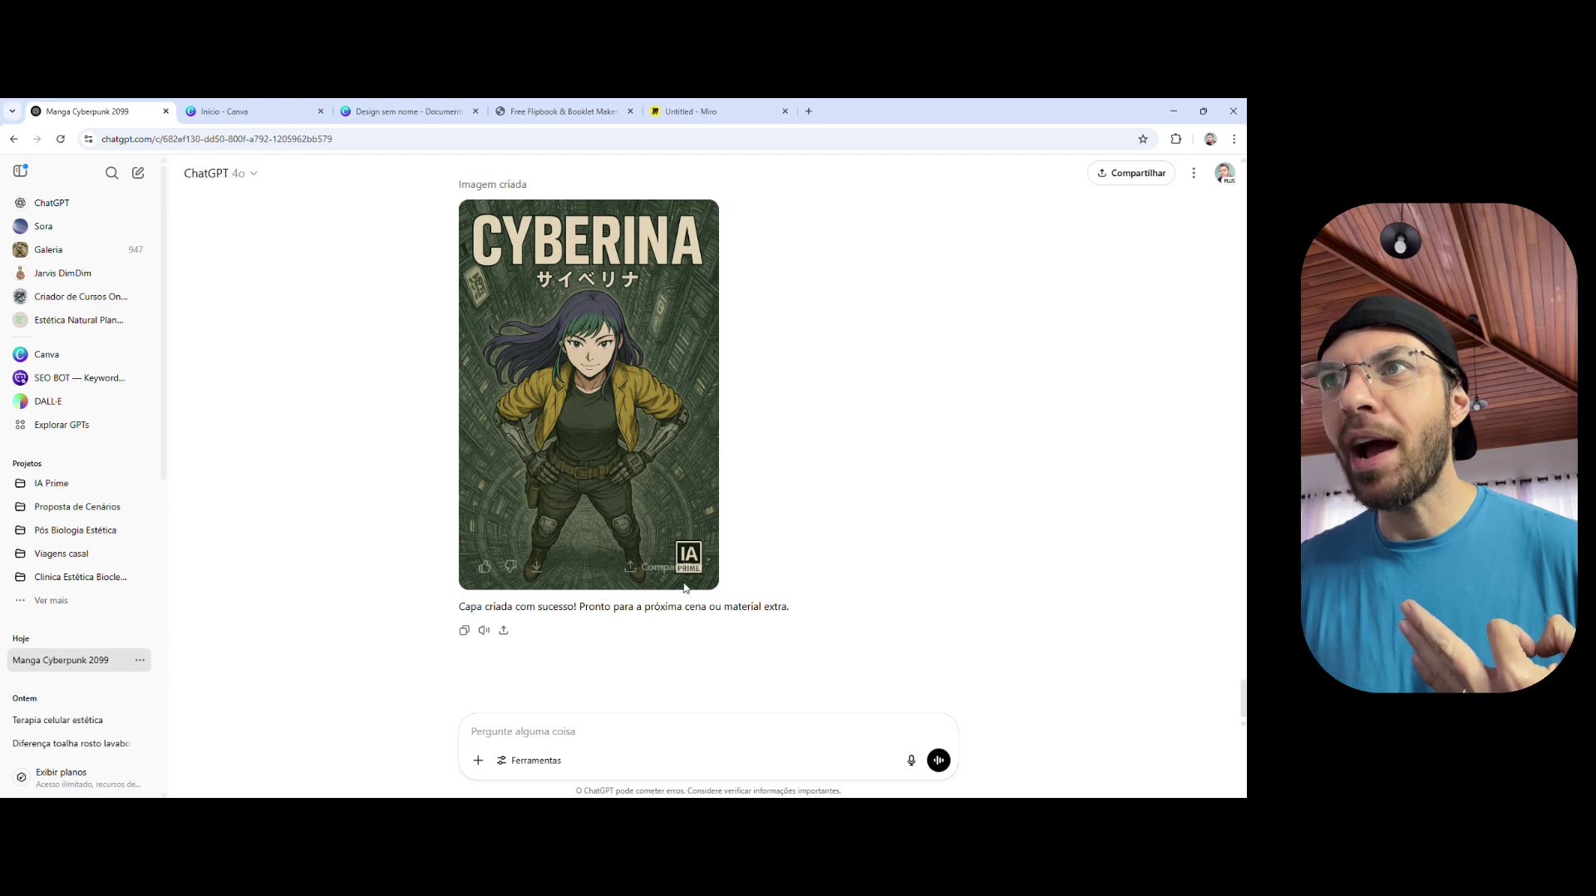
{"action": "left_click", "coordinate": [593, 408]}
{"action": "right_click", "coordinate": [662, 438]}
{"action": "left_click", "coordinate": [715, 487]}
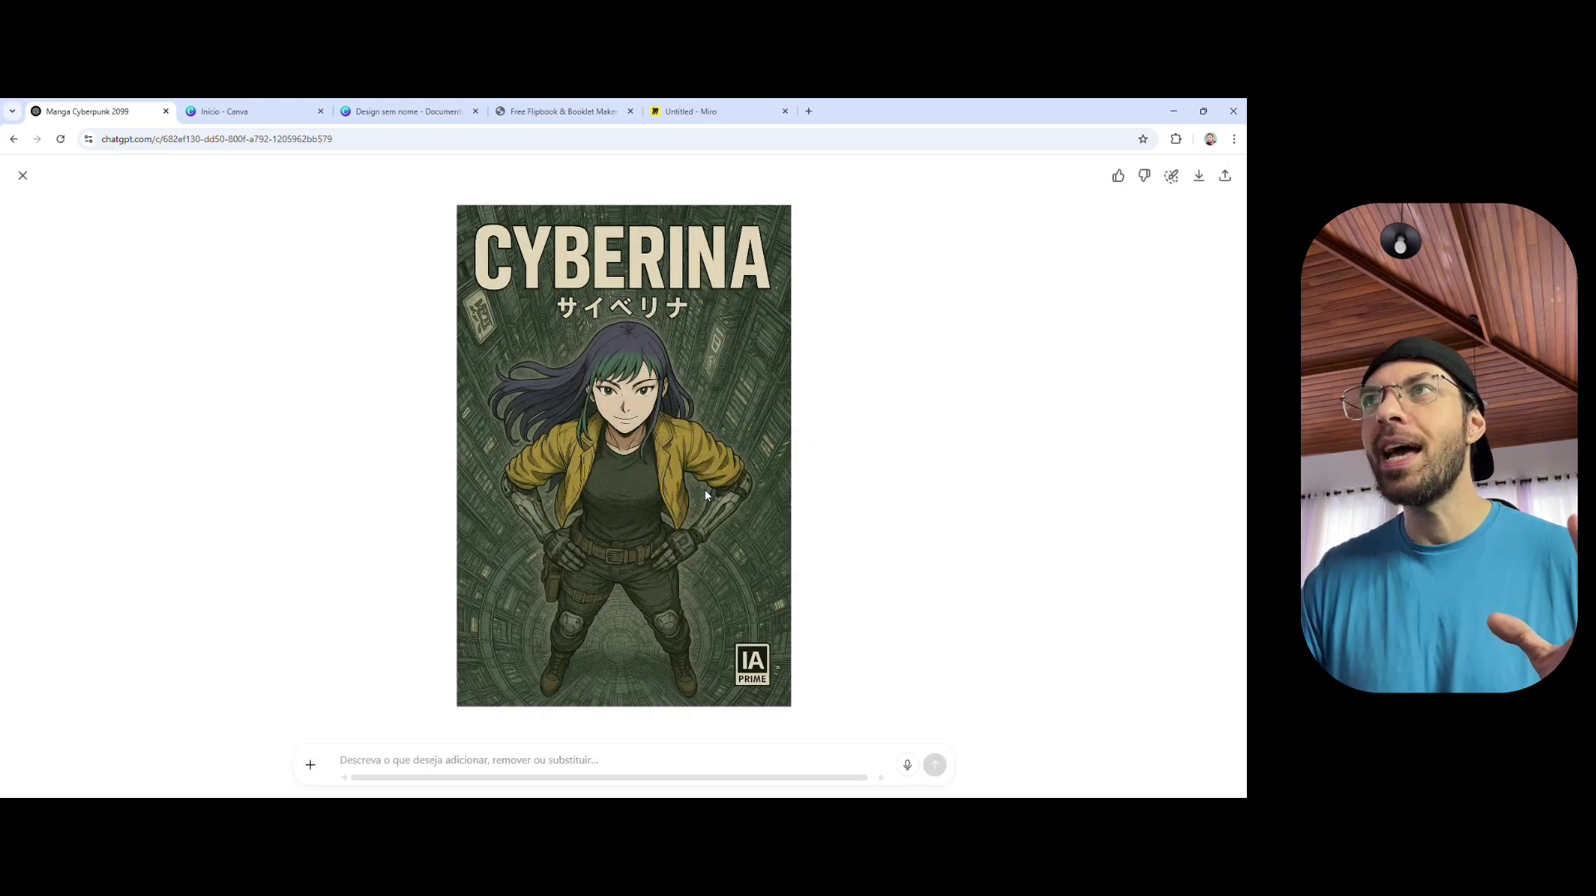
{"action": "left_click", "coordinate": [22, 175]}
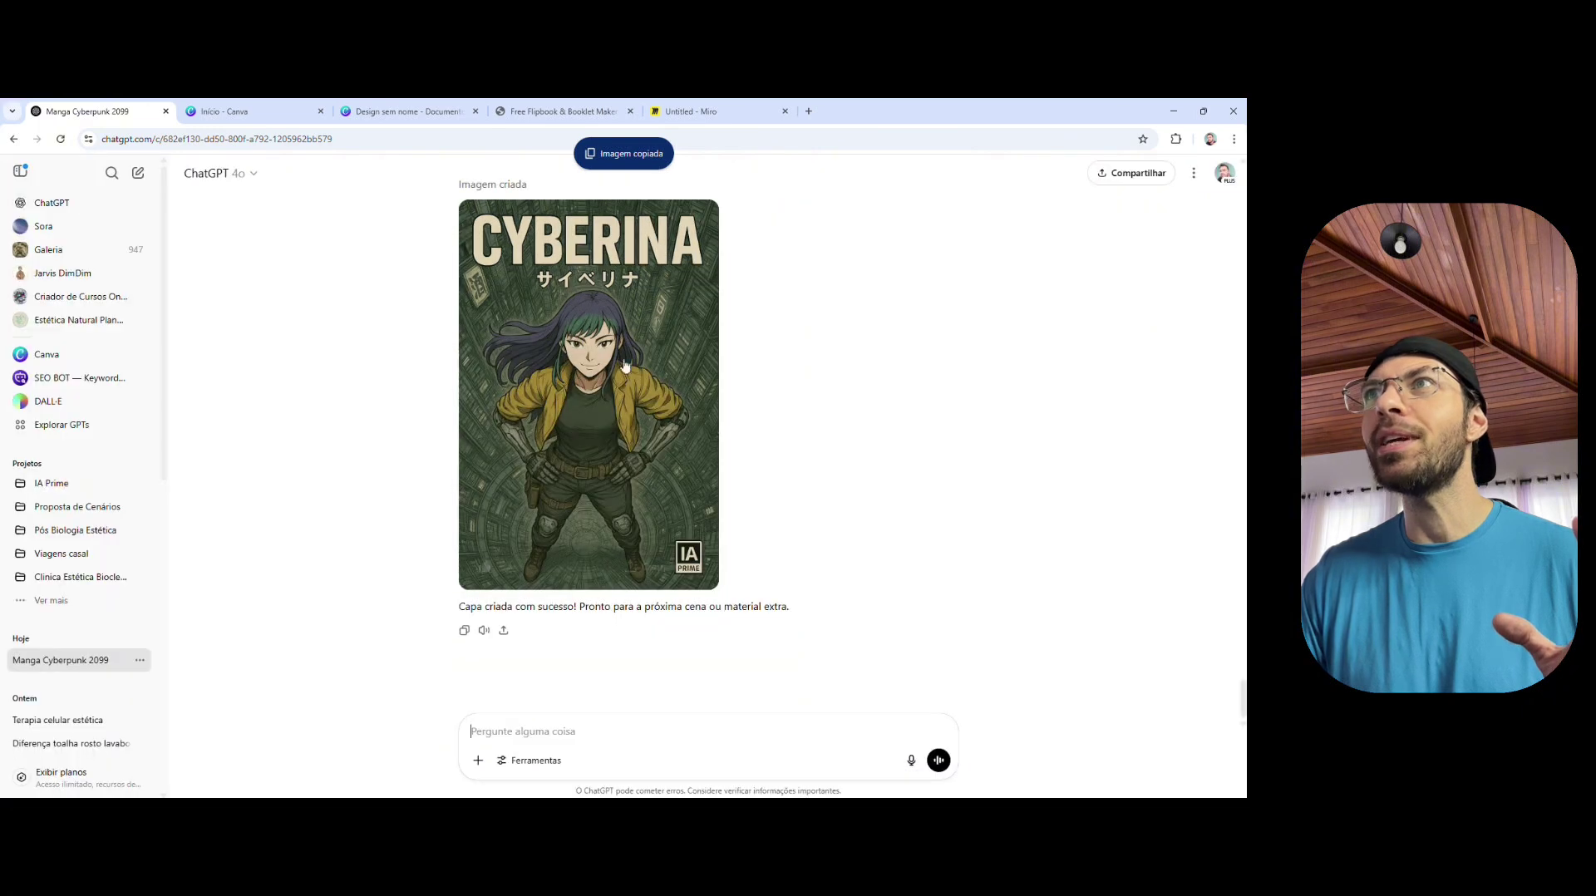
{"action": "scroll", "coordinate": [673, 383], "scroll_direction": "up", "scroll_amount": 3}
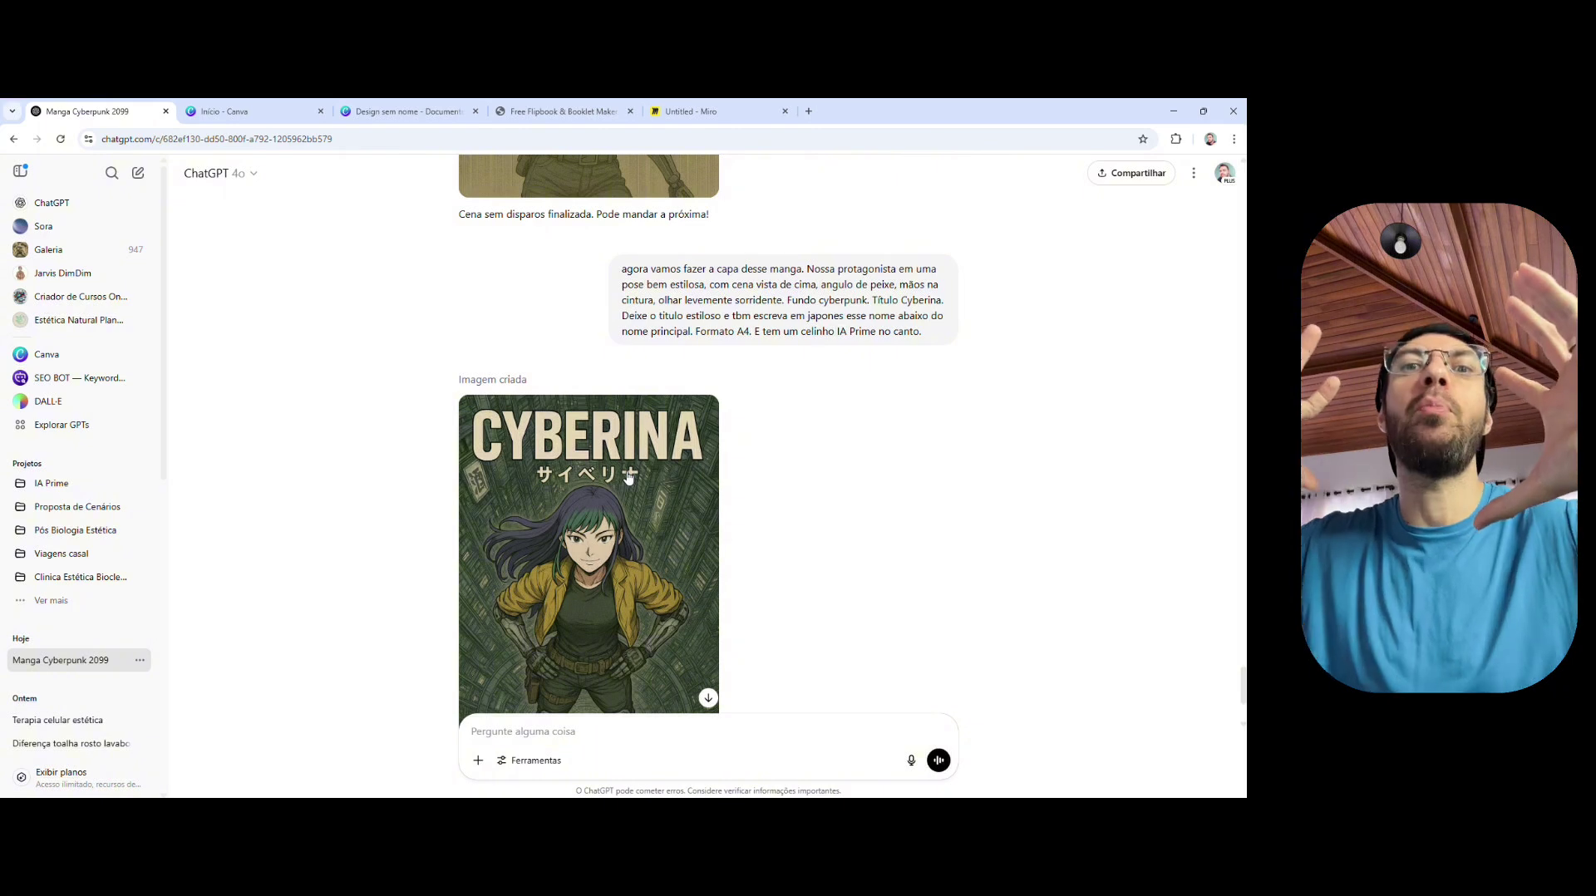
Step: Switch to the Canva design, paste the CYBERINA cover onto page 1, and scale it to fit the full page height
{"action": "left_click", "coordinate": [405, 110]}
{"action": "key", "text": "ctrl+v"}
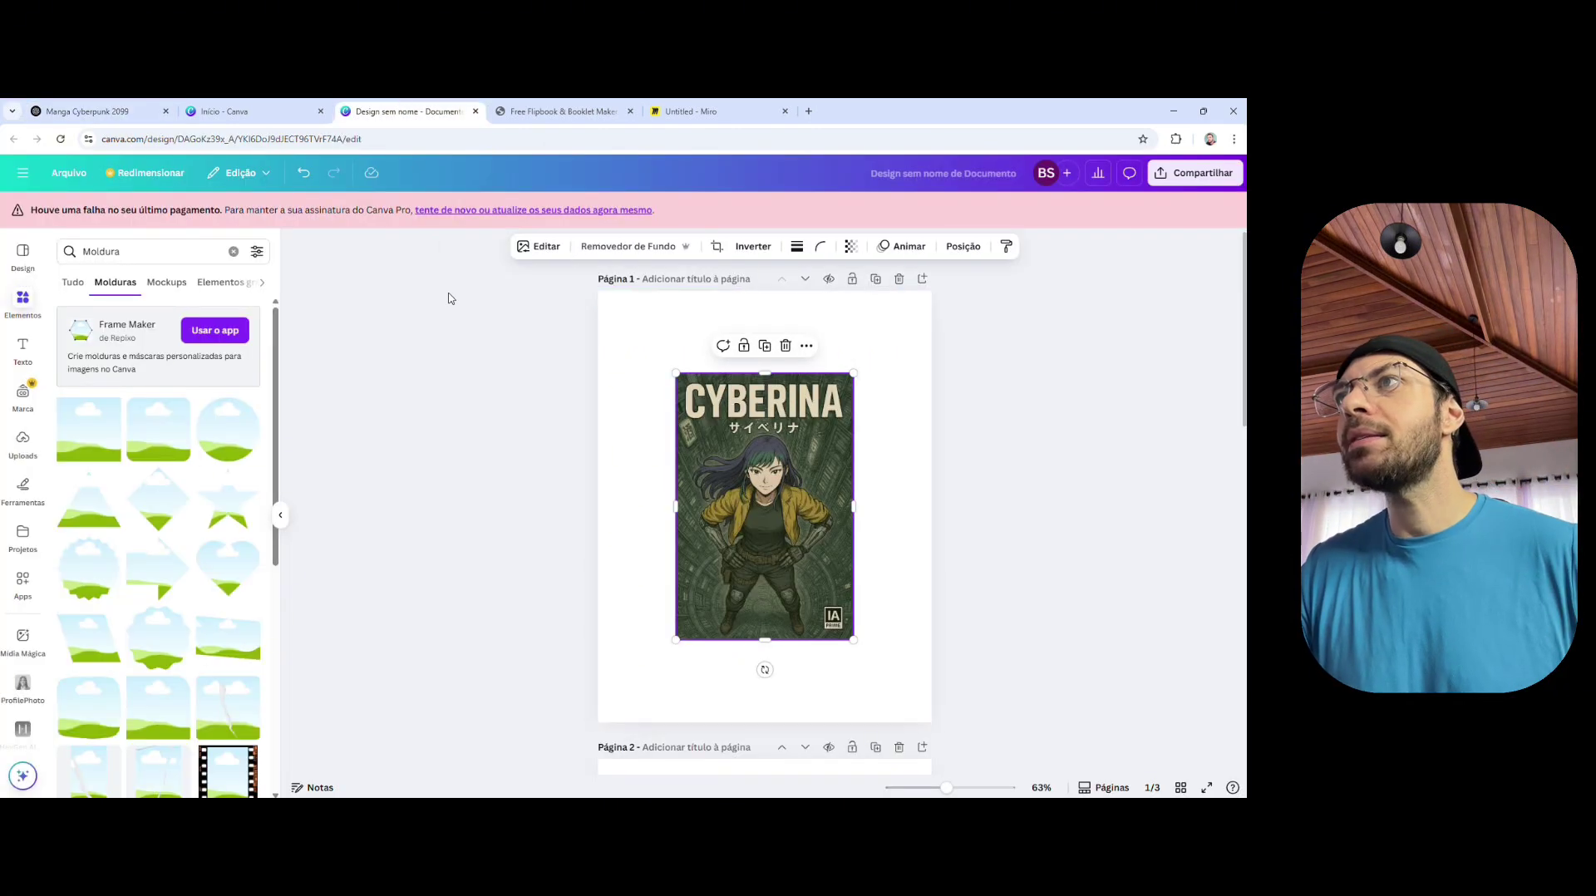
{"action": "left_click_drag", "start_coordinate": [763, 488], "coordinate": [684, 405]}
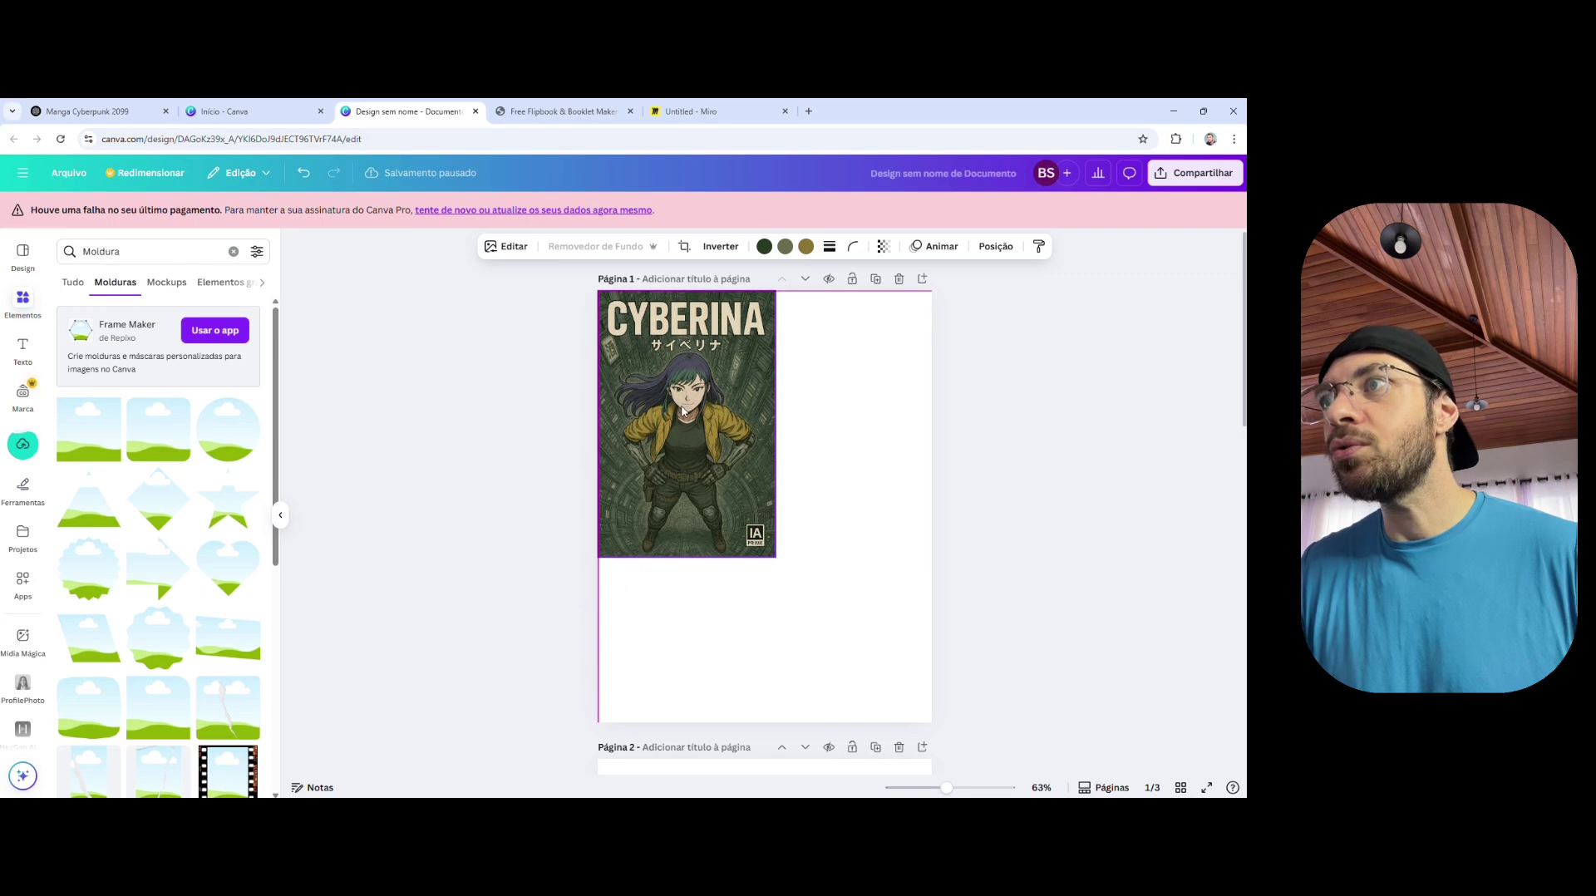
{"action": "left_click_drag", "start_coordinate": [775, 558], "coordinate": [950, 780]}
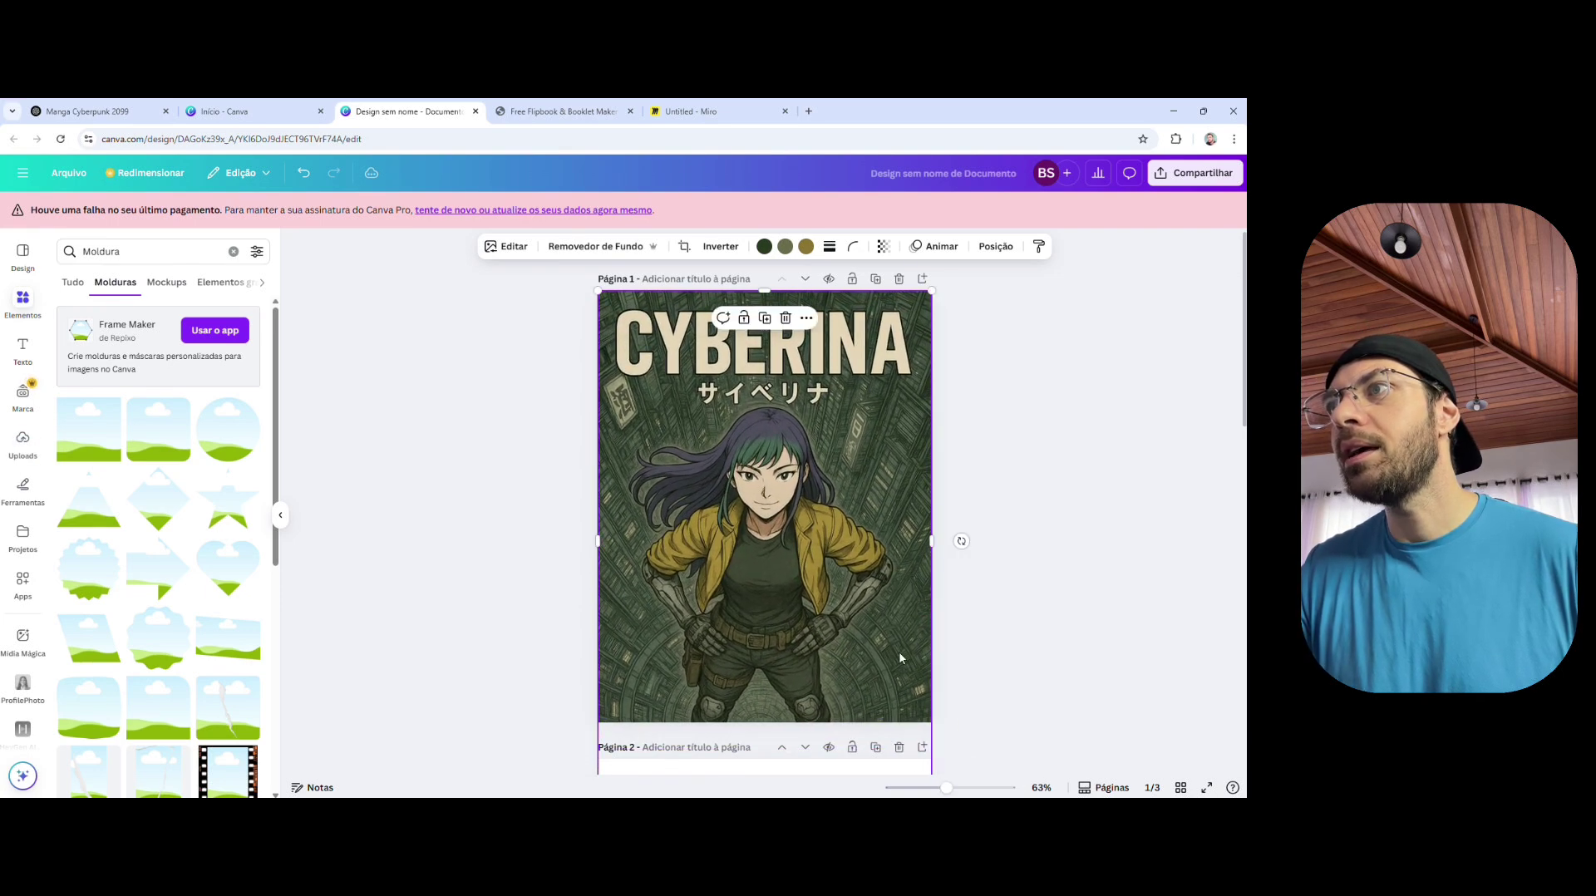
{"action": "left_click_drag", "start_coordinate": [917, 704], "coordinate": [893, 656]}
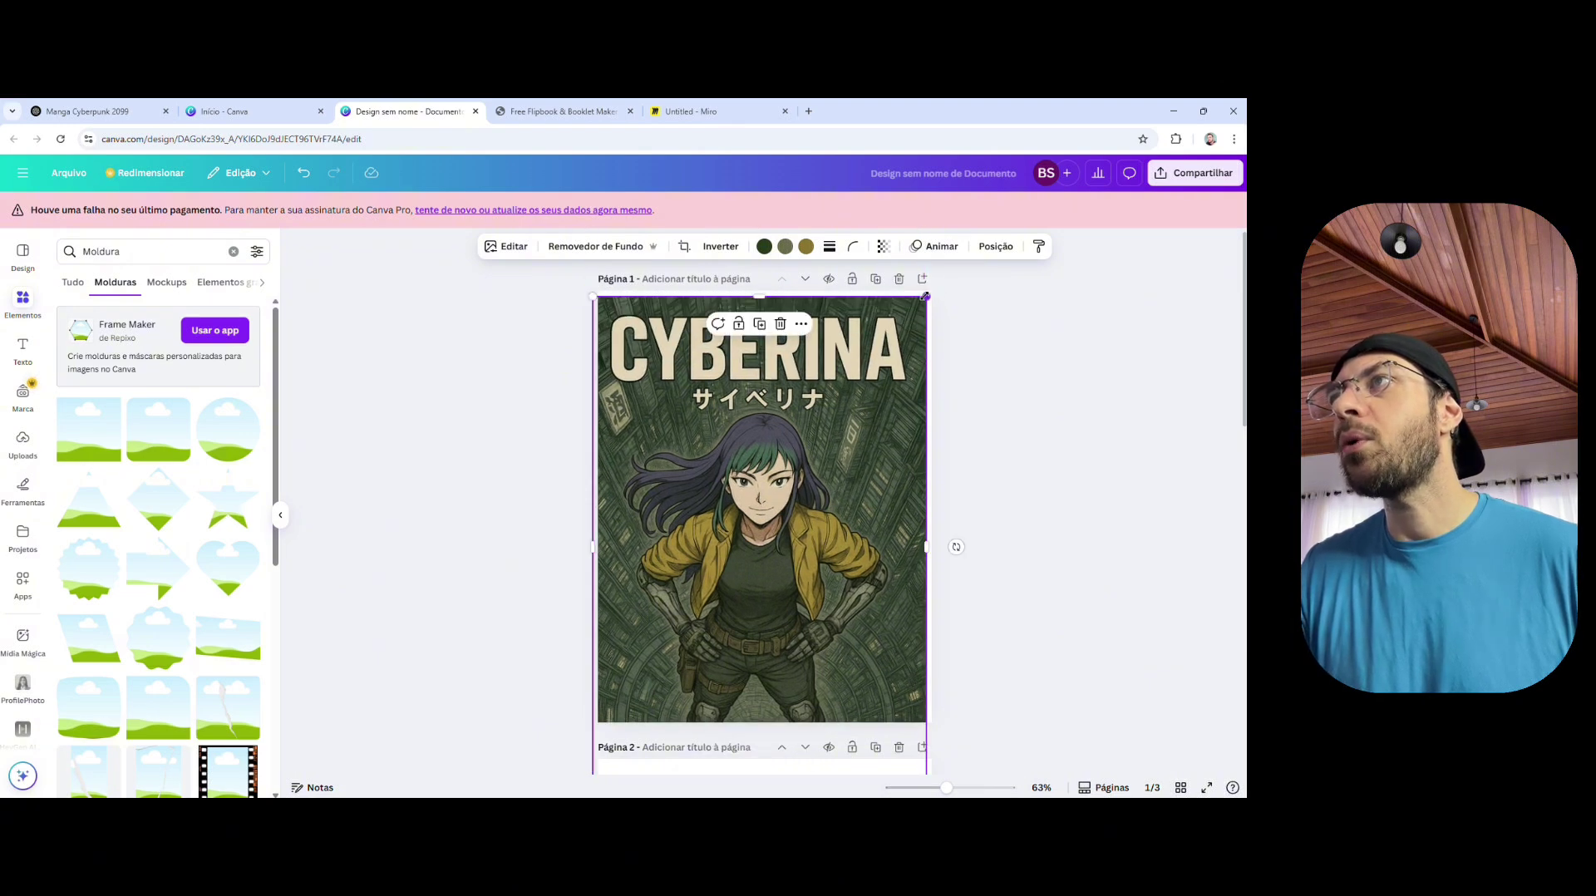
{"action": "left_click_drag", "start_coordinate": [926, 297], "coordinate": [881, 363]}
{"action": "left_click_drag", "start_coordinate": [817, 524], "coordinate": [848, 445]}
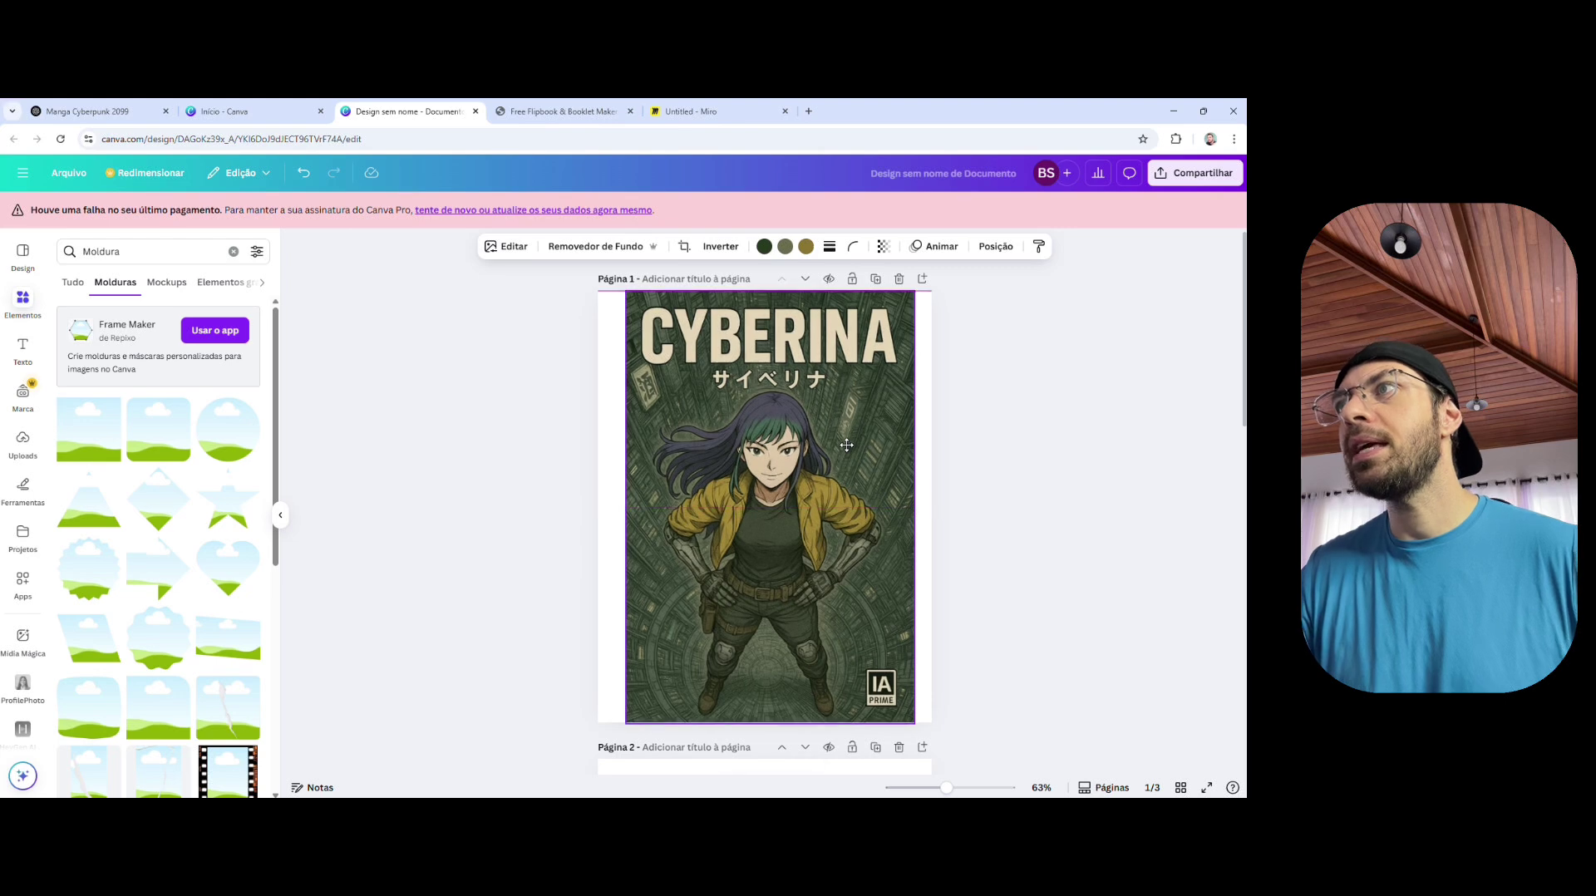
{"action": "left_click_drag", "start_coordinate": [915, 504], "coordinate": [929, 505]}
Step: Put page 2's image of the heroine looking back into a new frame and narrow it to a portrait panel below the chase scene
{"action": "scroll", "coordinate": [955, 502], "scroll_direction": "down", "scroll_amount": 5}
{"action": "mouse_move", "coordinate": [722, 603]}
{"action": "left_mouse_down"}
{"action": "mouse_move", "coordinate": [711, 650]}
{"action": "mouse_move", "coordinate": [721, 617]}
{"action": "left_mouse_up"}
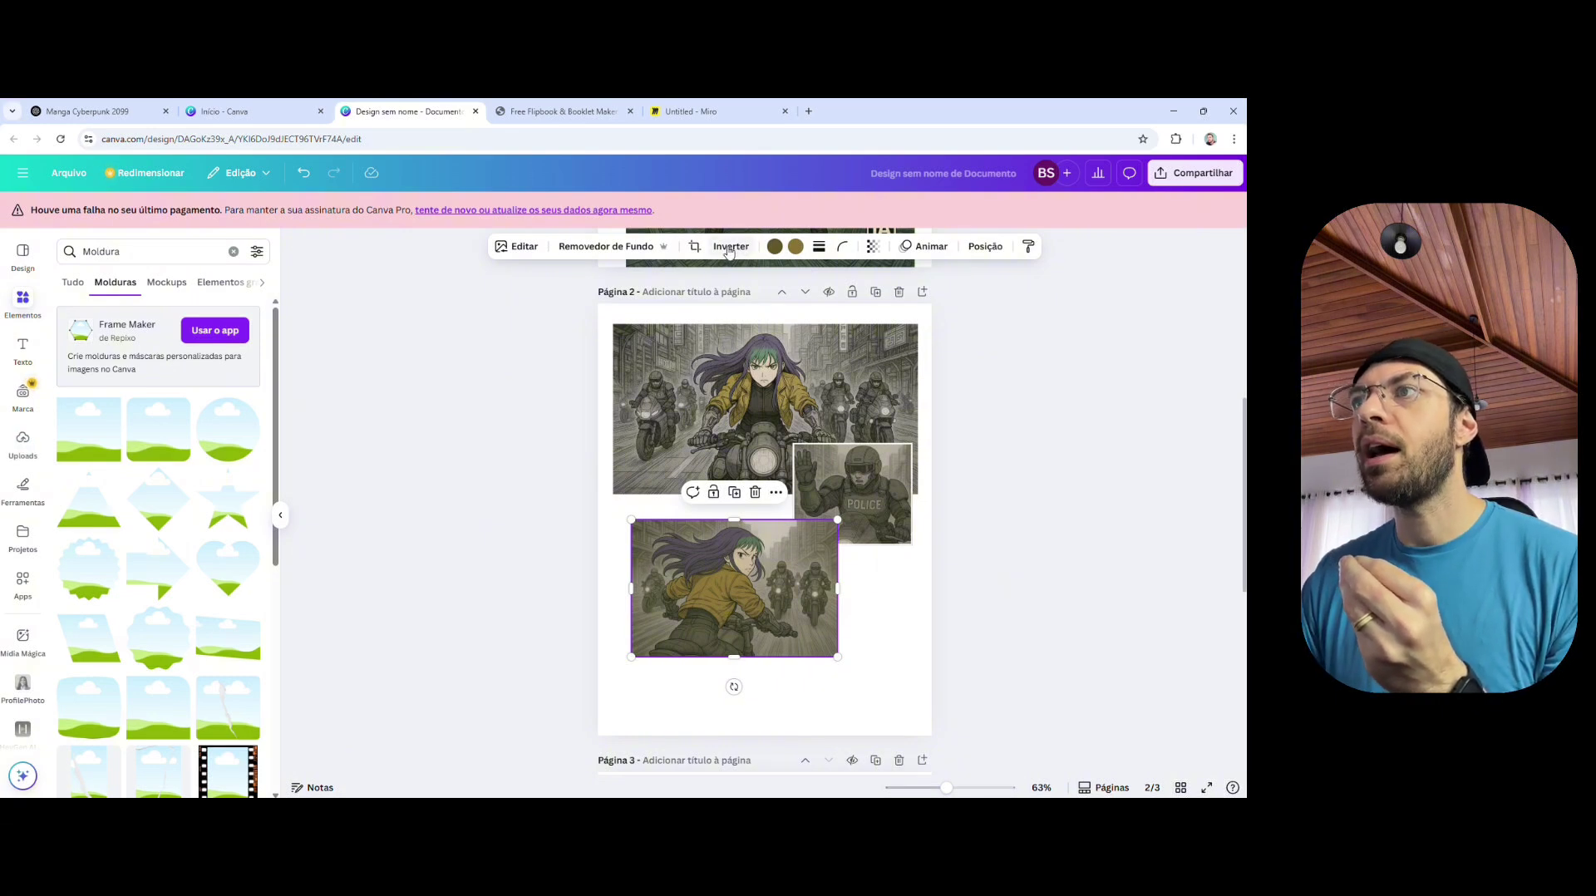
{"action": "left_click", "coordinate": [981, 569]}
{"action": "left_click", "coordinate": [774, 628]}
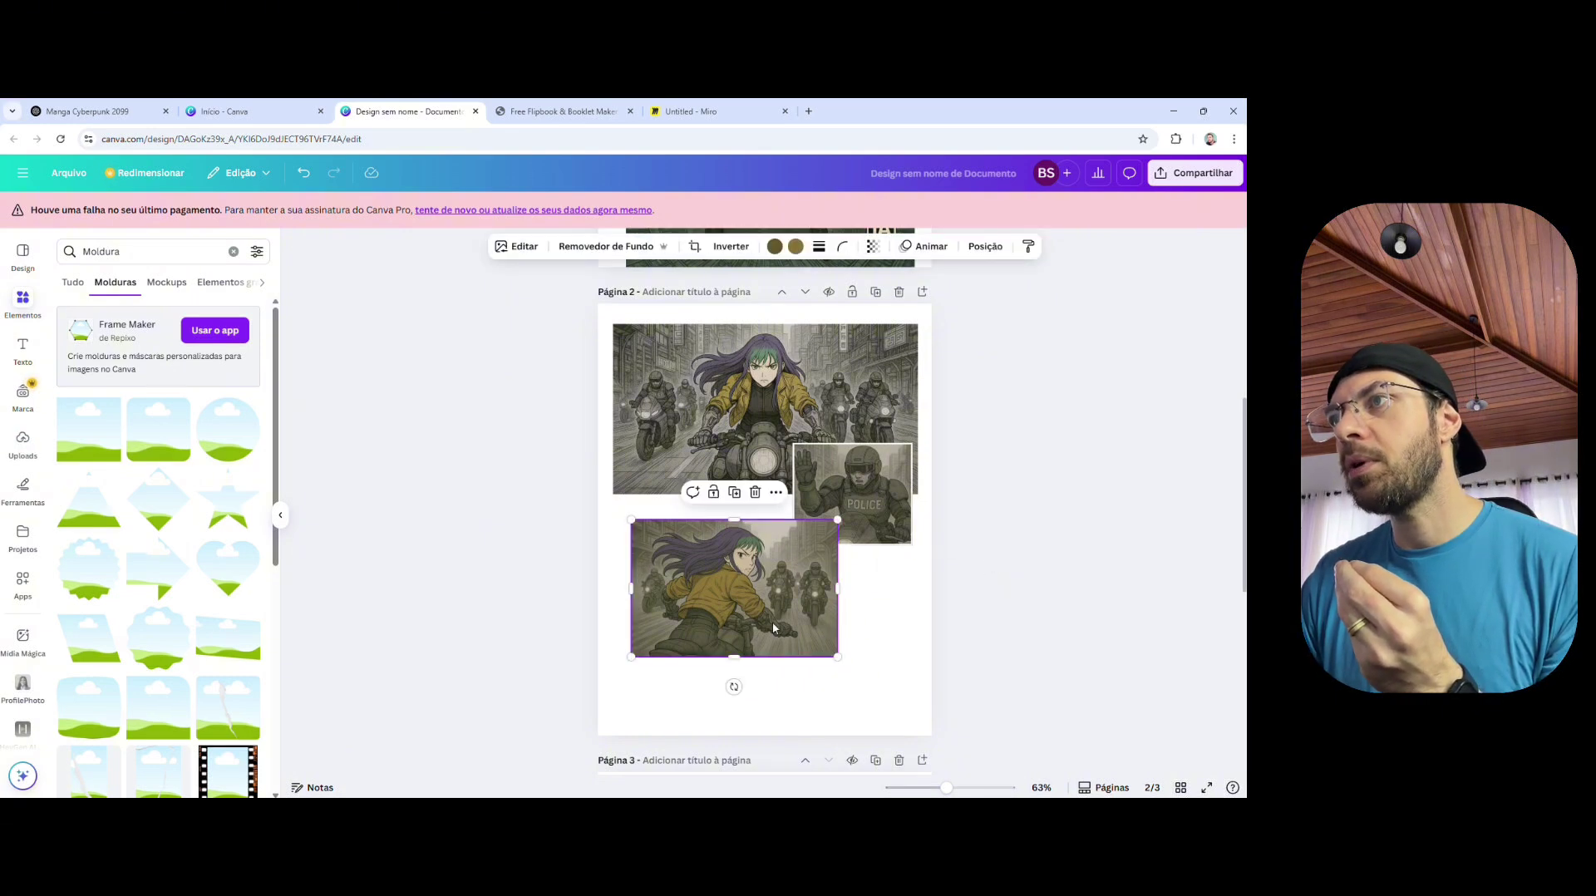
{"action": "mouse_move", "coordinate": [711, 565]}
{"action": "left_mouse_down"}
{"action": "mouse_move", "coordinate": [739, 608]}
{"action": "mouse_move", "coordinate": [706, 580]}
{"action": "left_mouse_up"}
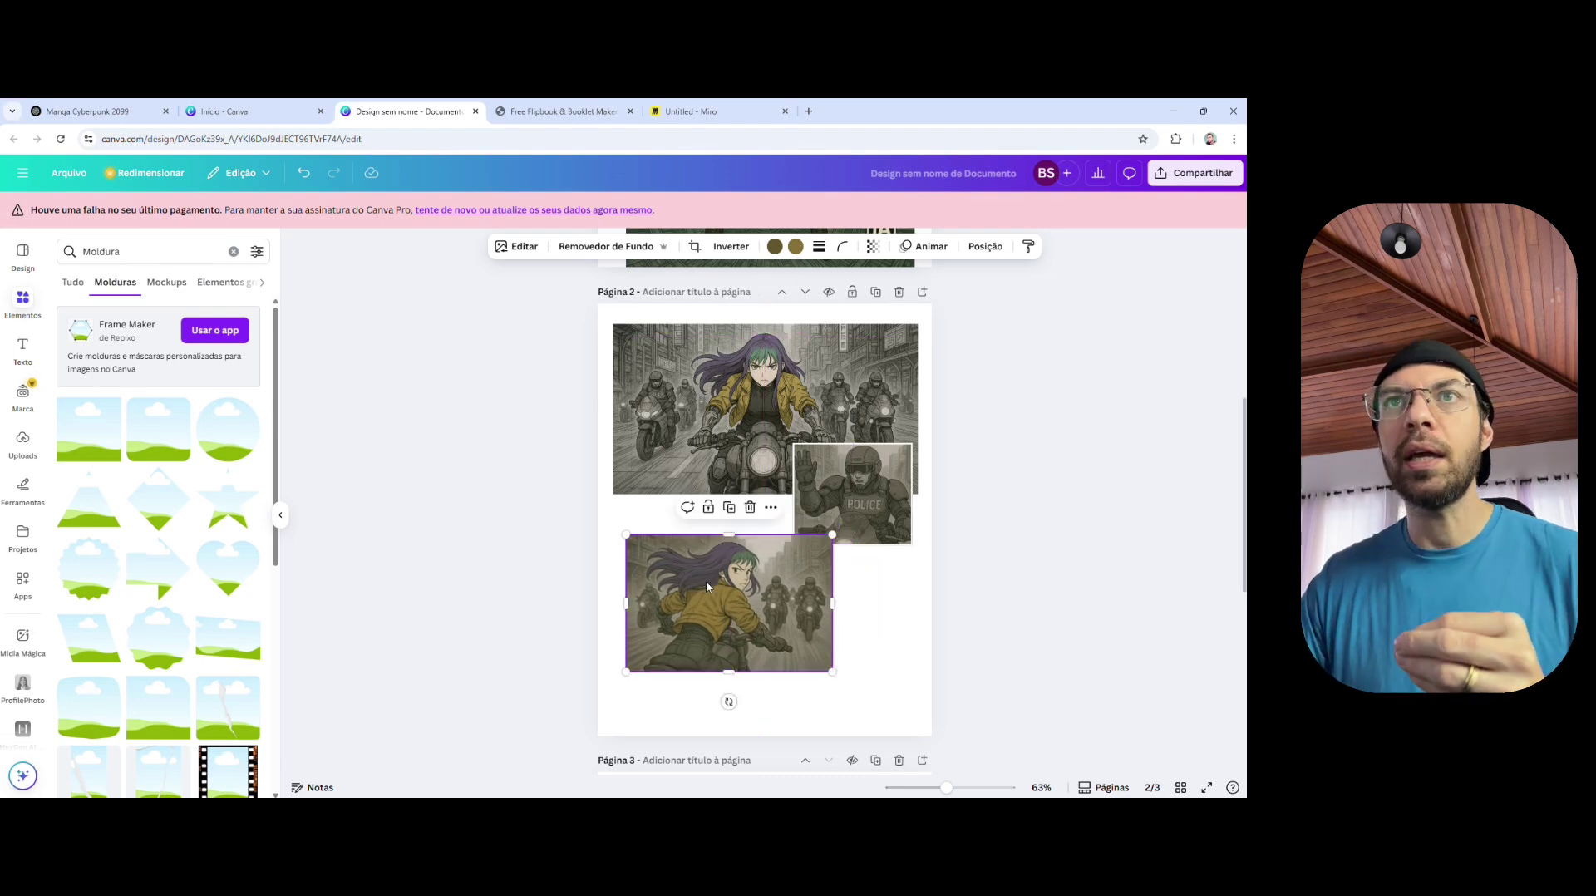
{"action": "left_click", "coordinate": [79, 431]}
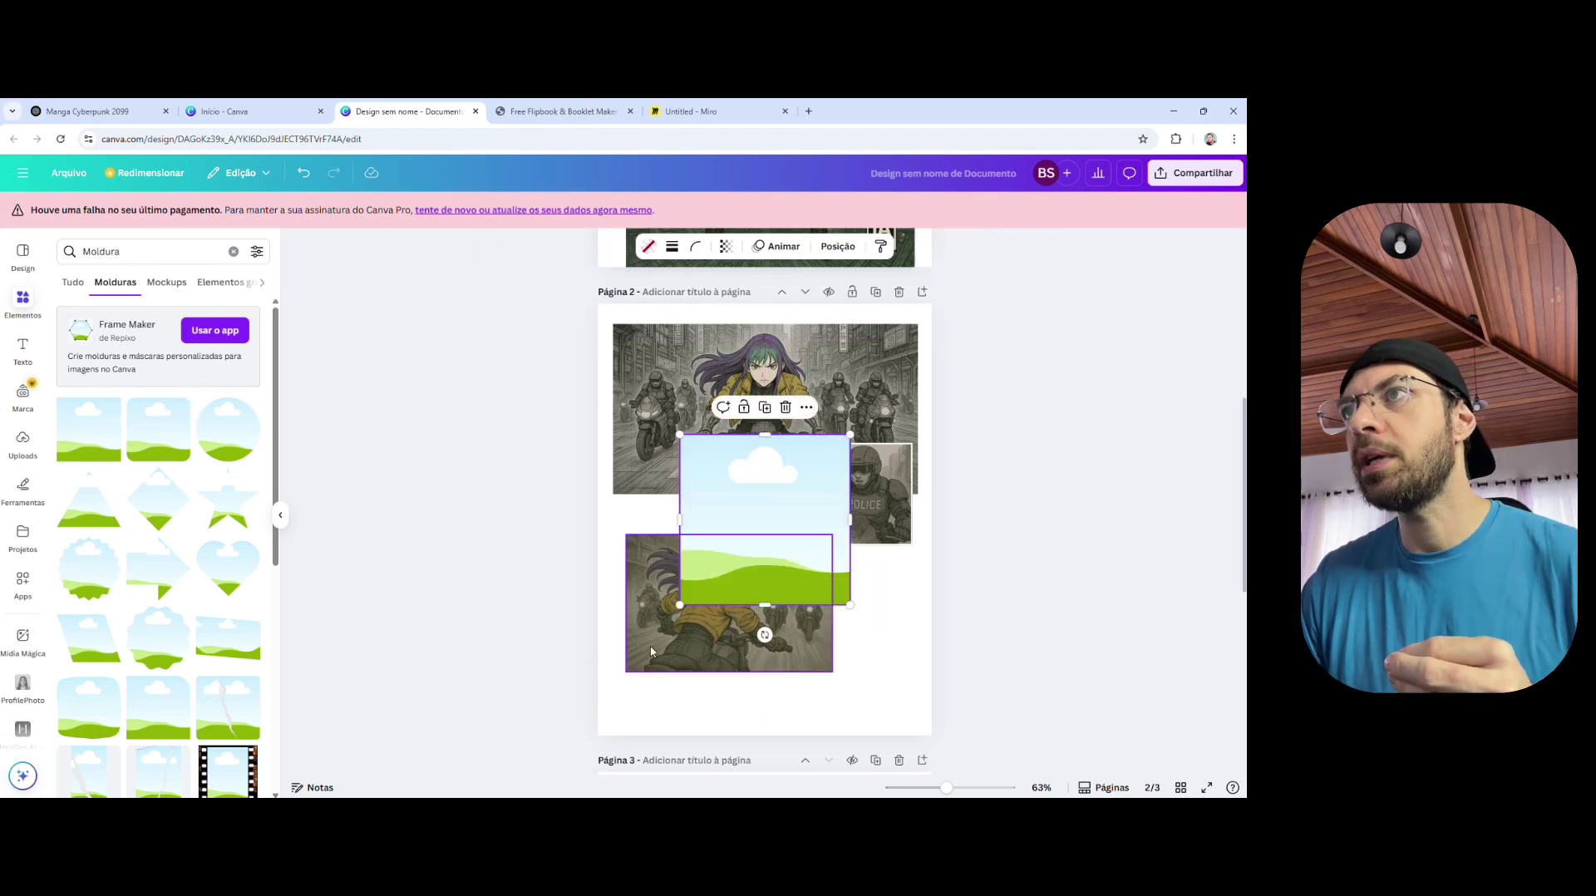
{"action": "left_click_drag", "start_coordinate": [729, 603], "coordinate": [707, 629]}
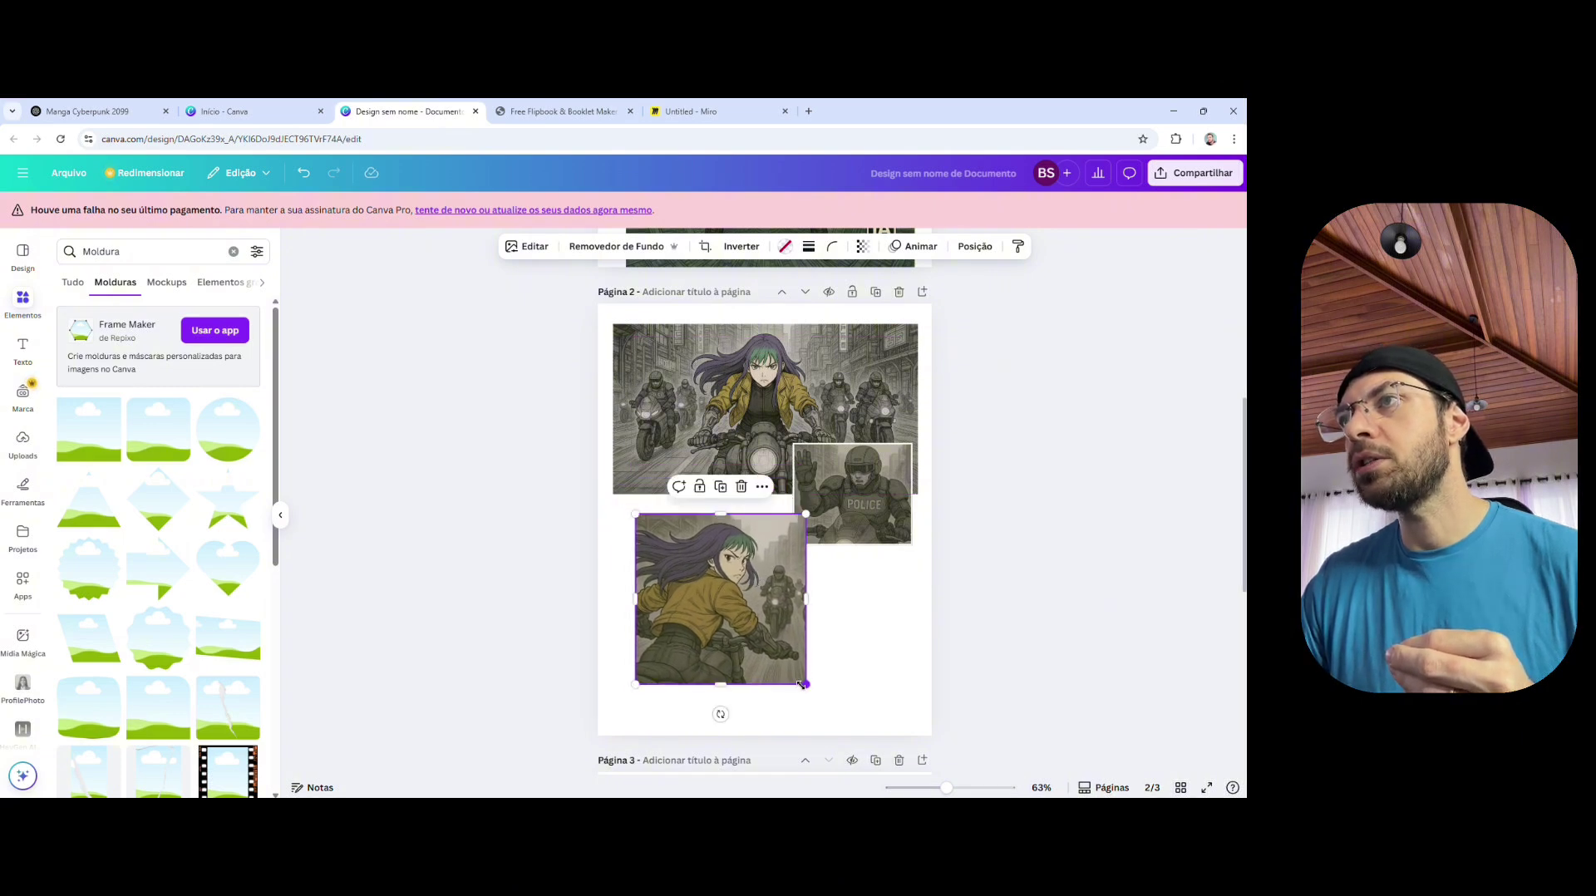
{"action": "mouse_move", "coordinate": [807, 684]}
{"action": "left_mouse_down"}
{"action": "mouse_move", "coordinate": [774, 654]}
{"action": "mouse_move", "coordinate": [796, 674]}
{"action": "left_mouse_up"}
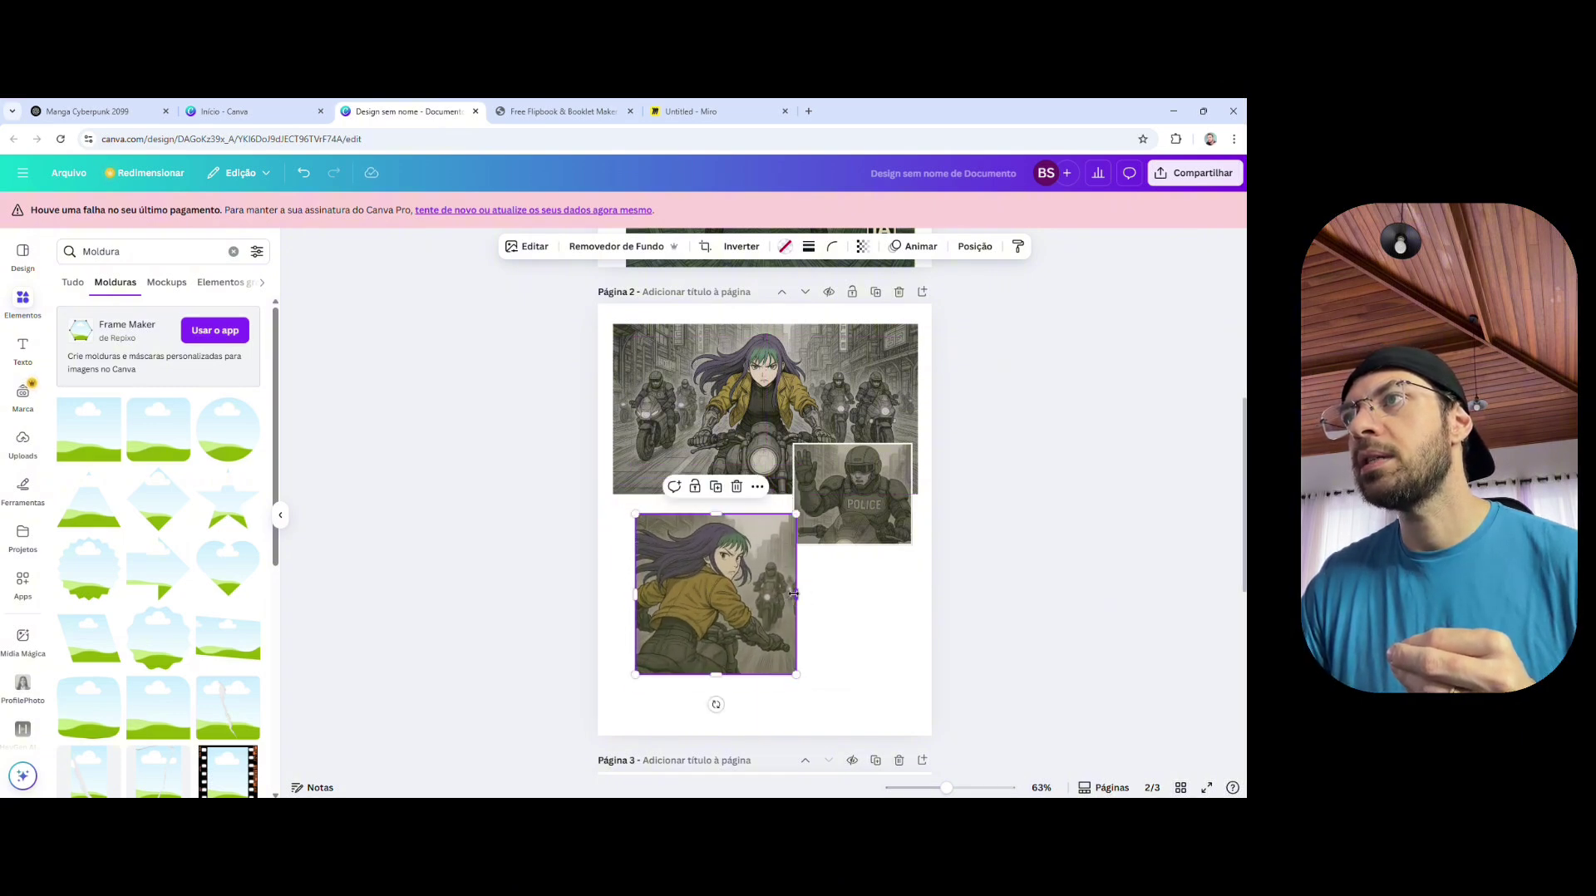
{"action": "left_click_drag", "start_coordinate": [794, 594], "coordinate": [739, 594]}
Step: Copy the image of the heroine braking her motorcycle from ChatGPT and paste it onto page 2 of the Canva design
{"action": "key", "text": "ctrl+1"}
{"action": "right_click", "coordinate": [703, 380]}
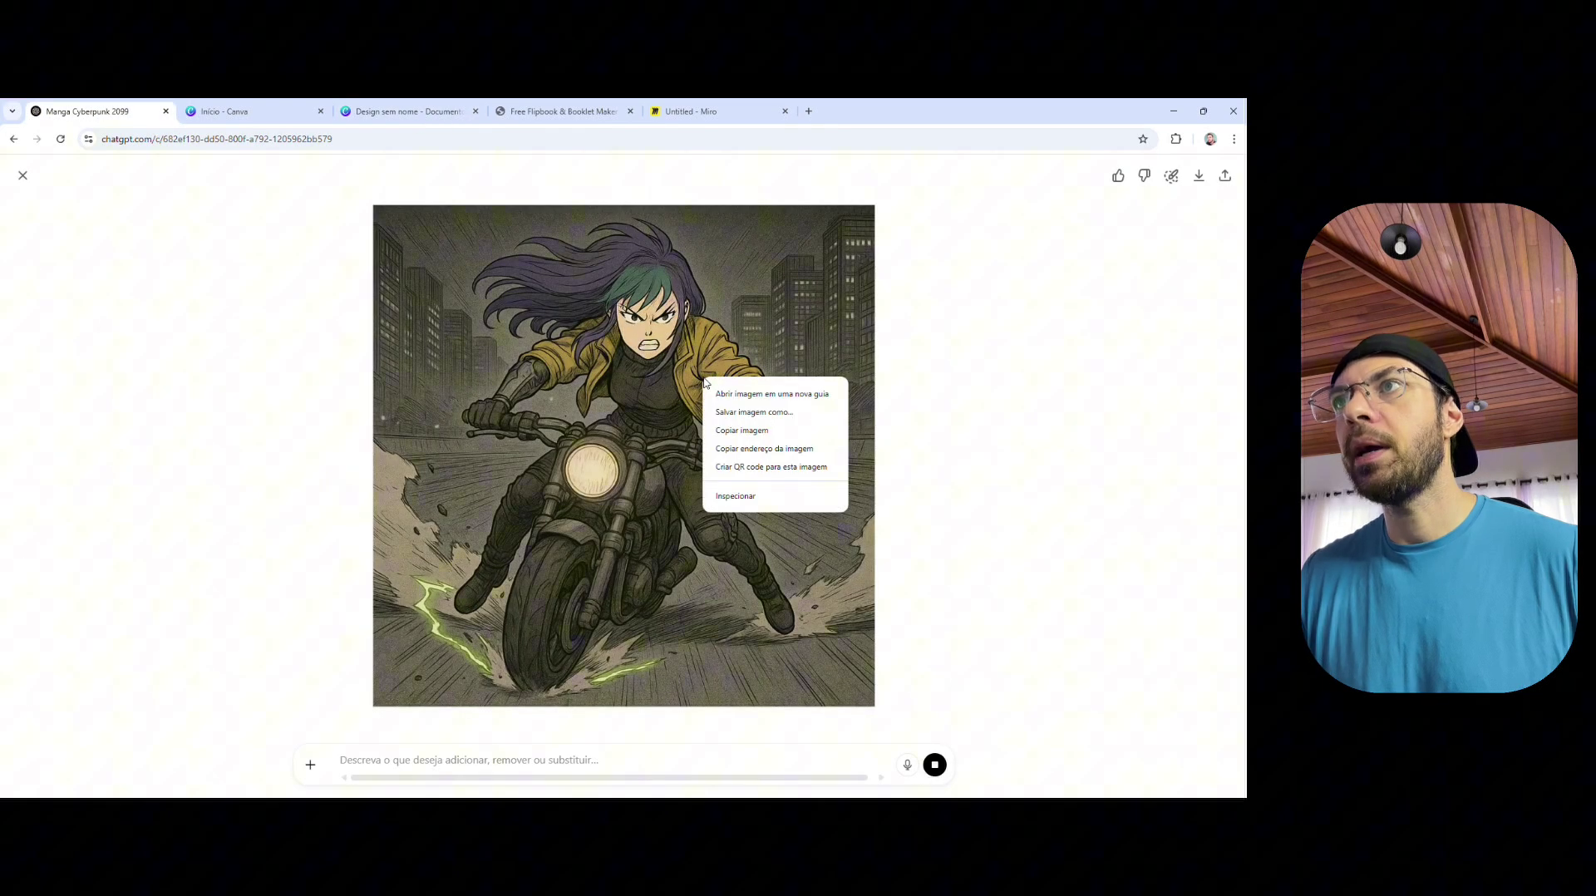
{"action": "left_click", "coordinate": [742, 435]}
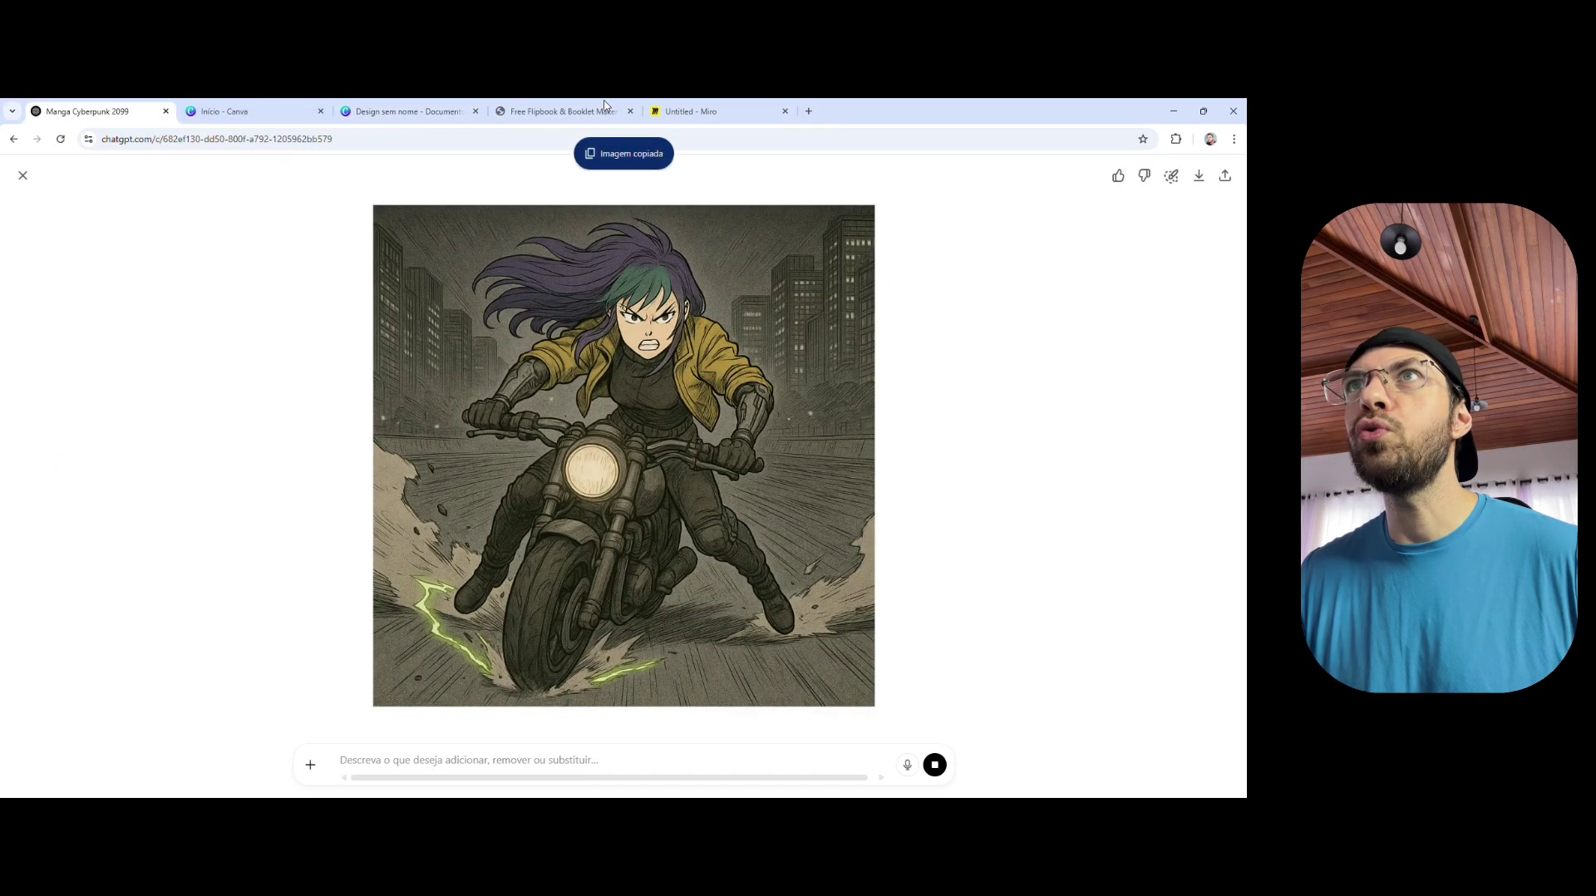
{"action": "left_click", "coordinate": [407, 110]}
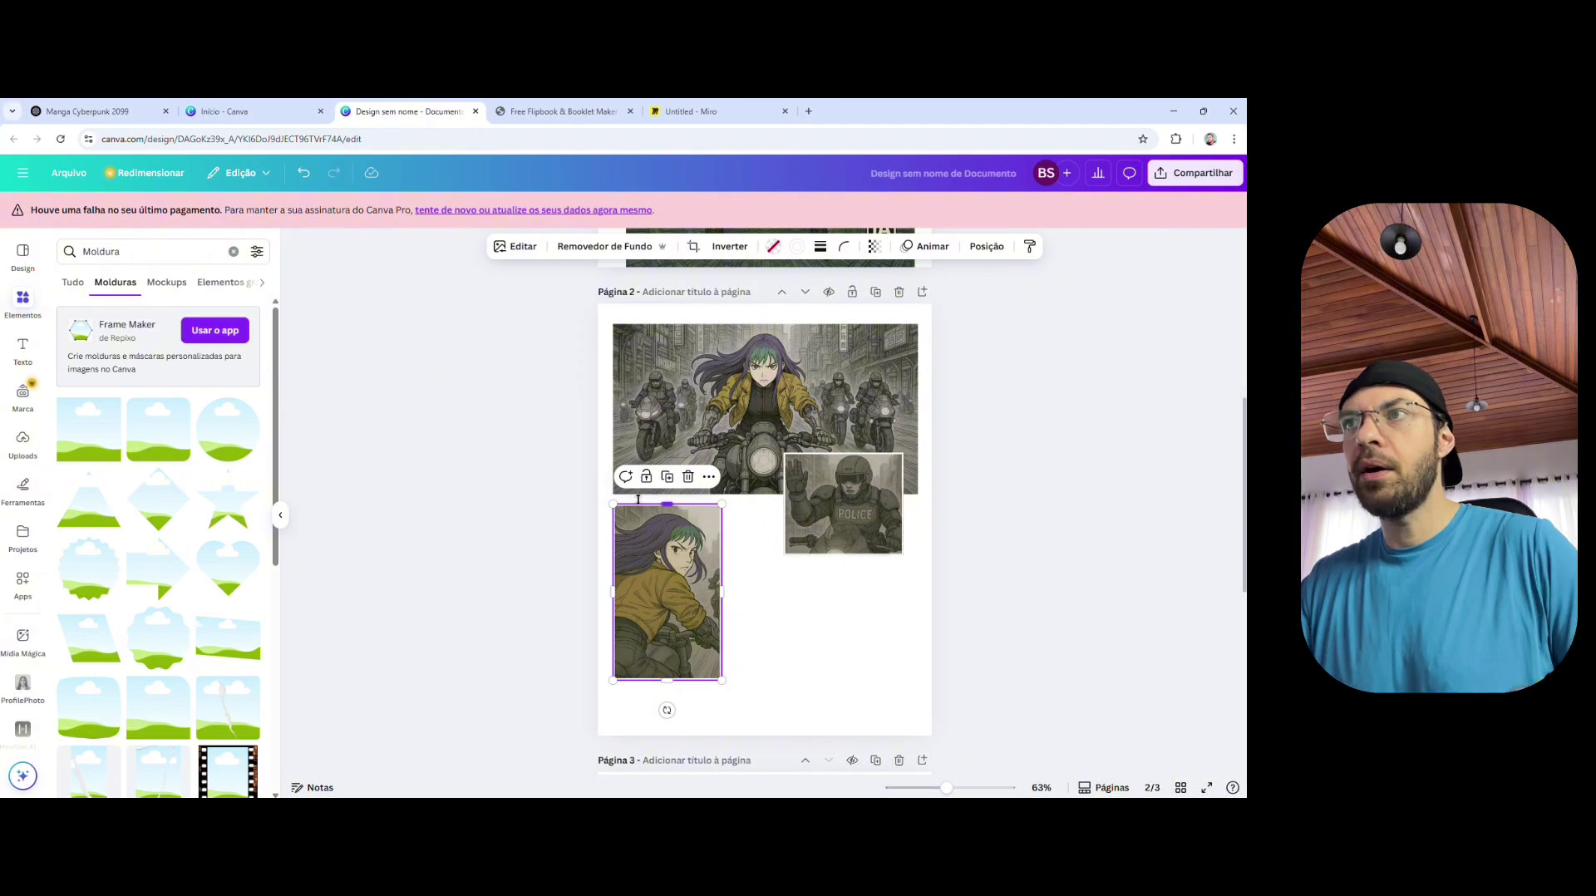
{"action": "key", "text": "ctrl+v"}
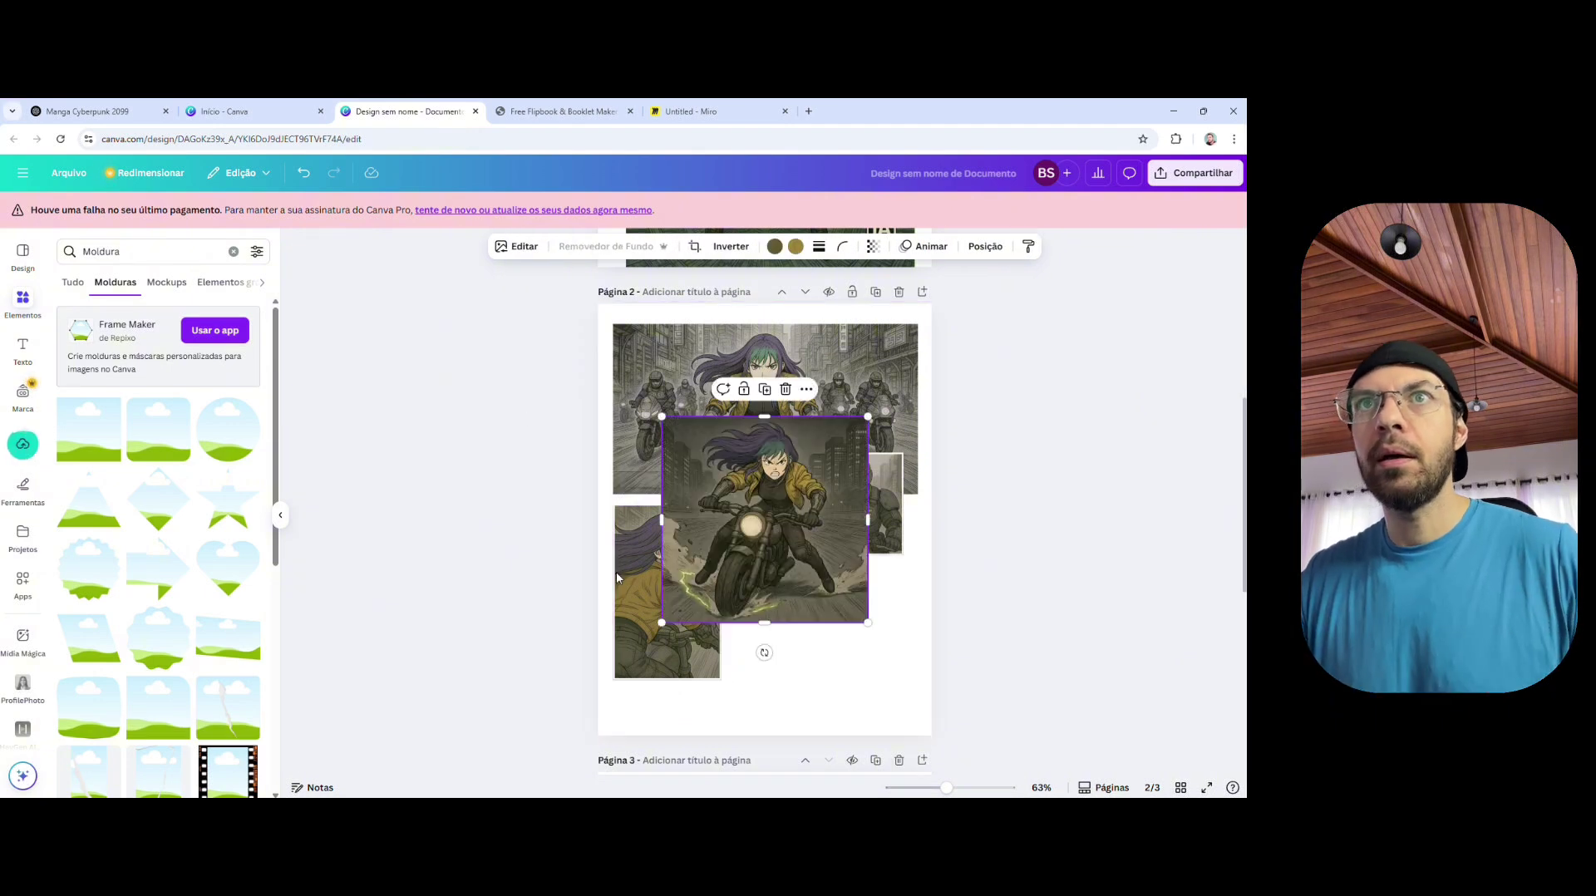
Step: Place the braking motorcycle image in a new frame and fit it as a wide panel across page 2's lower part
{"action": "left_click", "coordinate": [89, 430]}
{"action": "left_click_drag", "start_coordinate": [773, 532], "coordinate": [714, 601]}
{"action": "left_click_drag", "start_coordinate": [835, 474], "coordinate": [824, 596]}
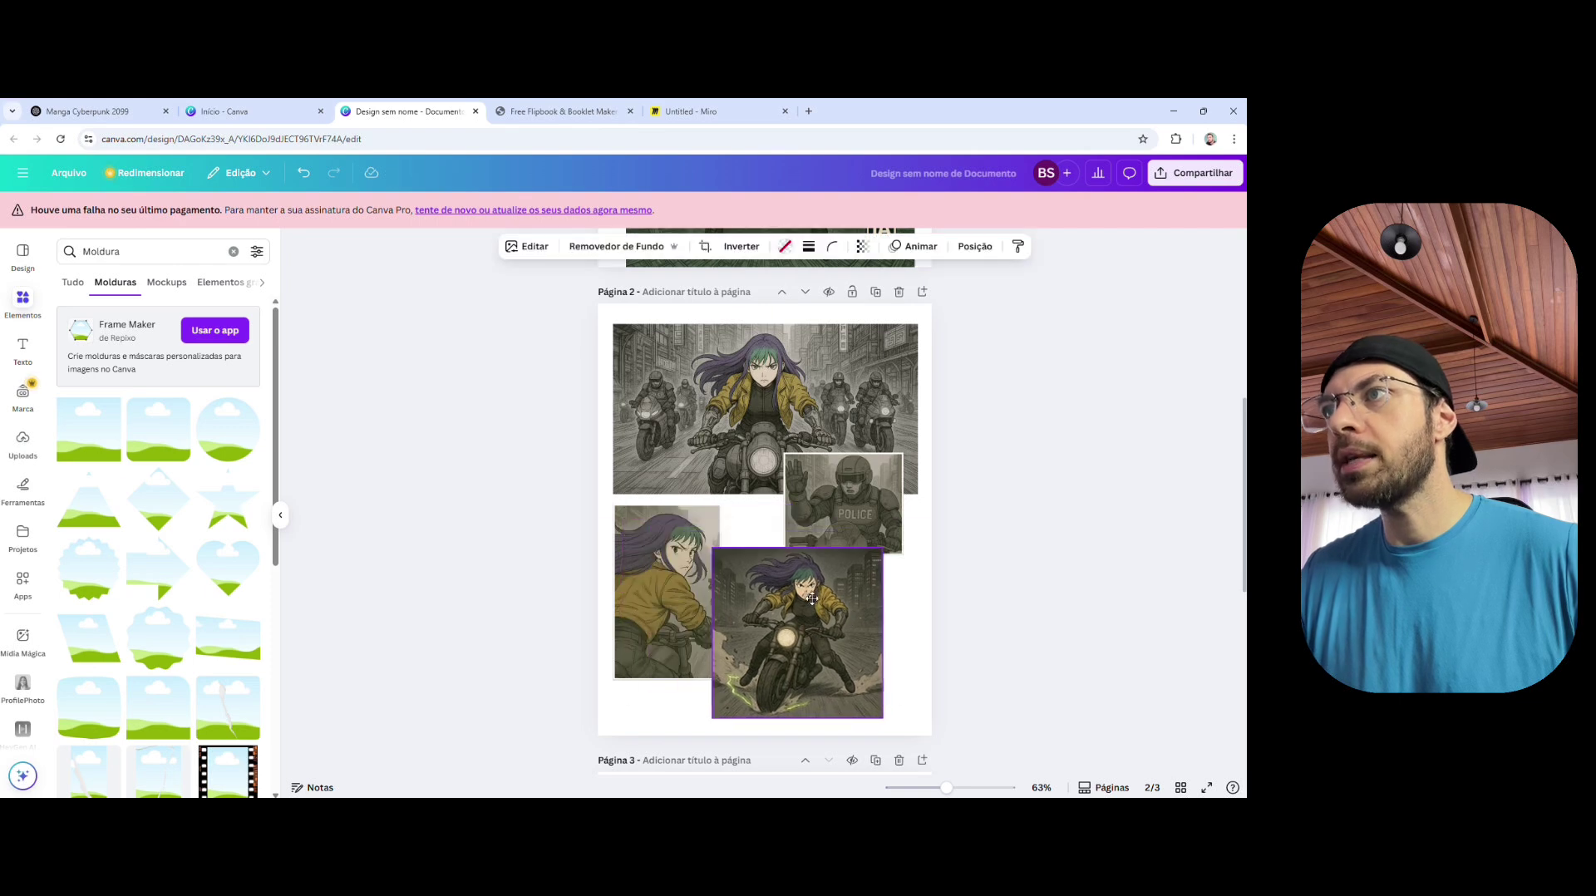
{"action": "left_click", "coordinate": [961, 607]}
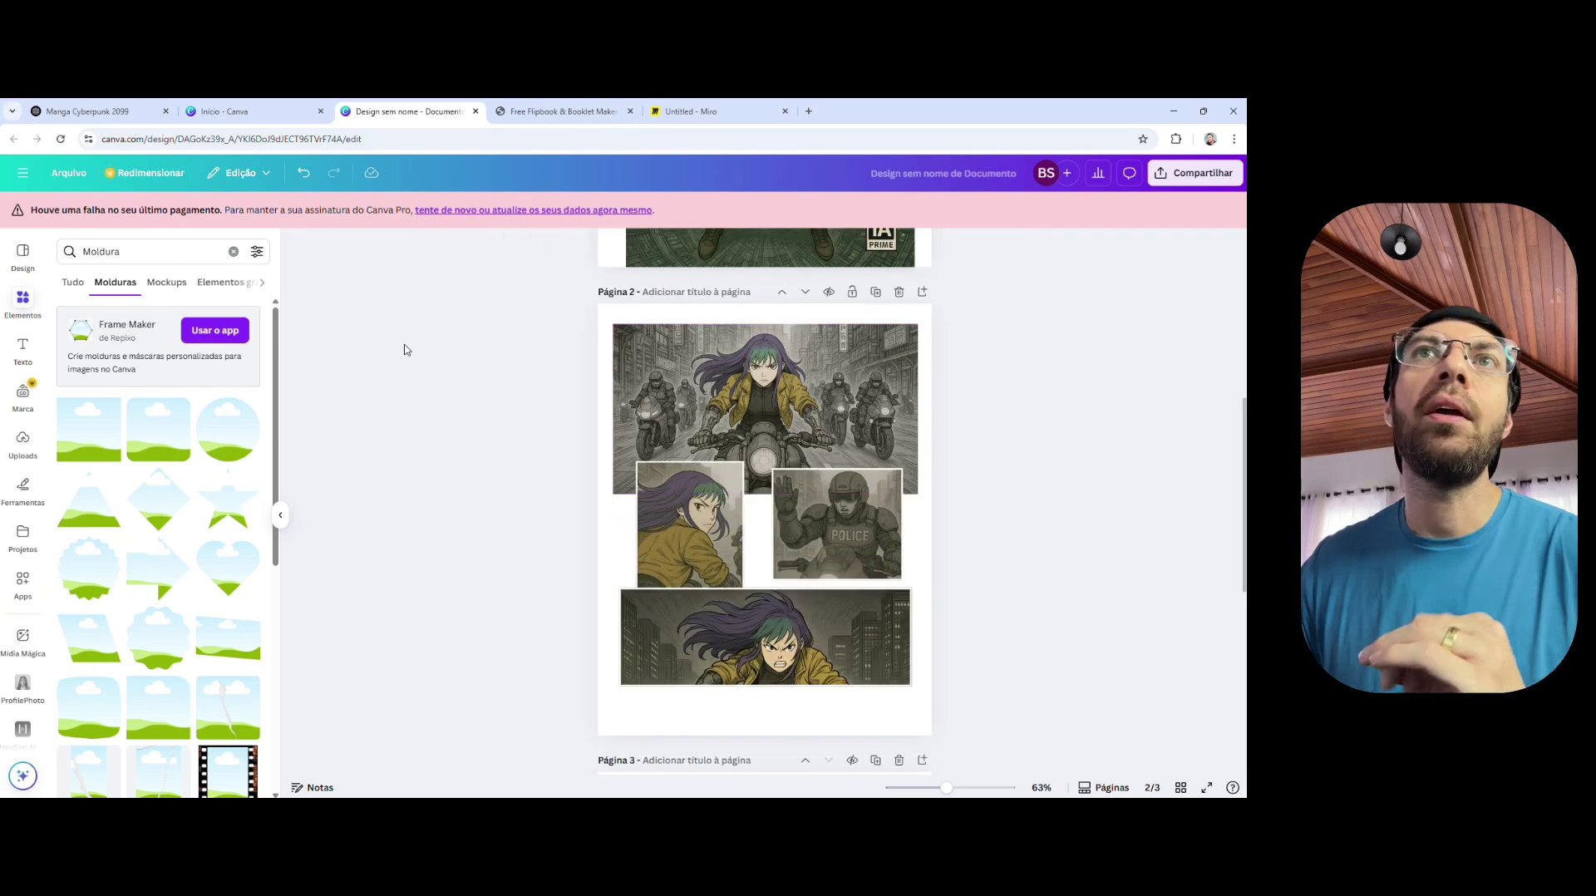
Step: Search the elements for "balão de fala" and show results of every type
{"action": "left_click", "coordinate": [23, 301]}
{"action": "left_click", "coordinate": [21, 348]}
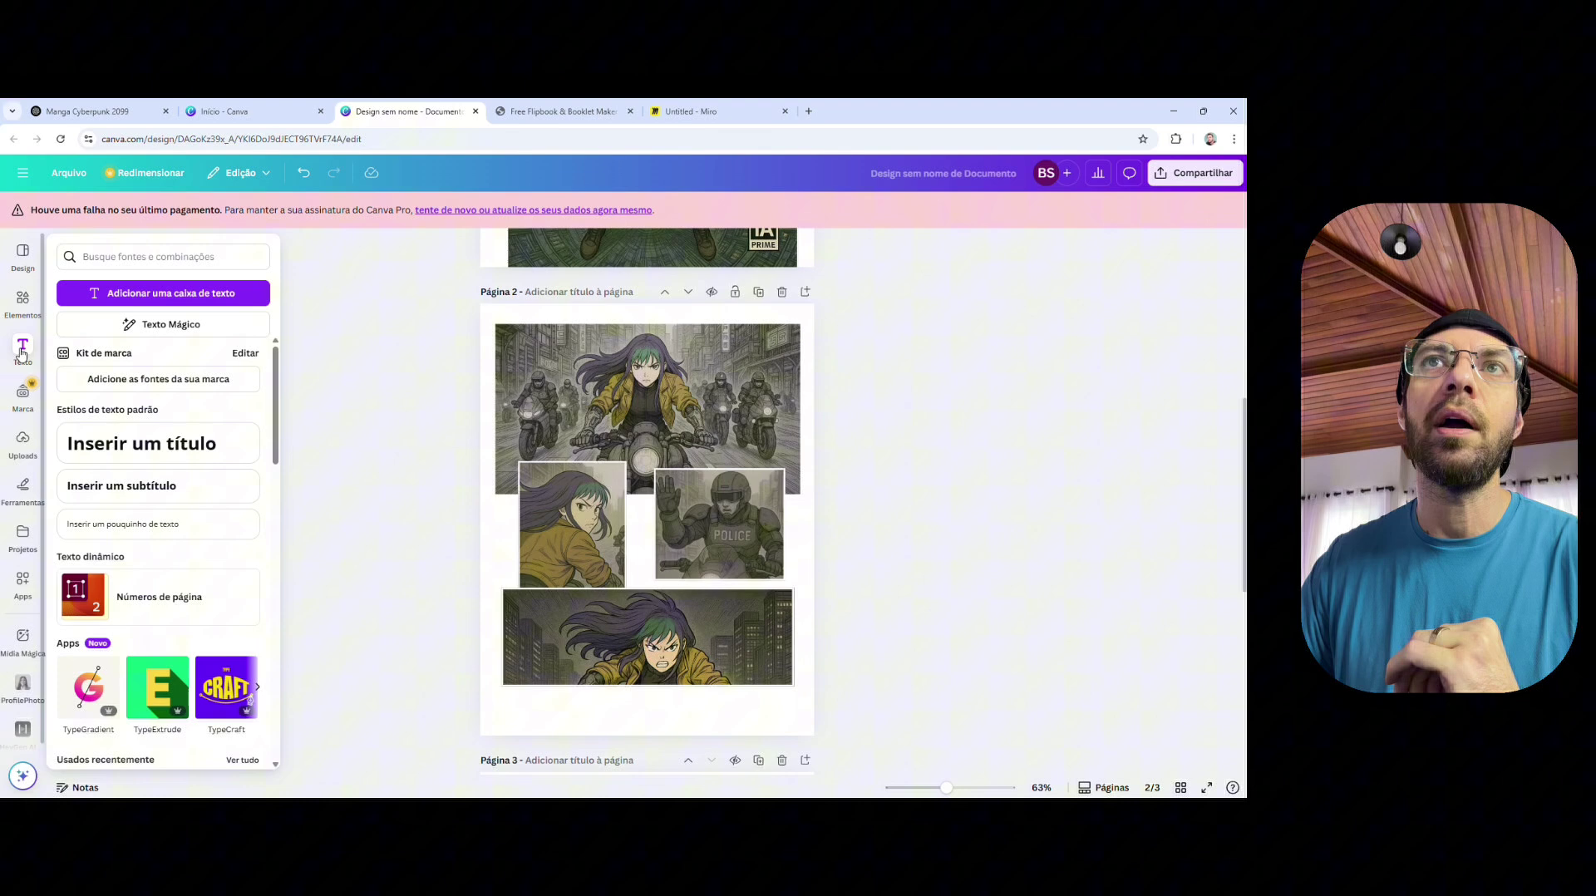
{"action": "left_click", "coordinate": [23, 301]}
{"action": "left_click", "coordinate": [114, 252]}
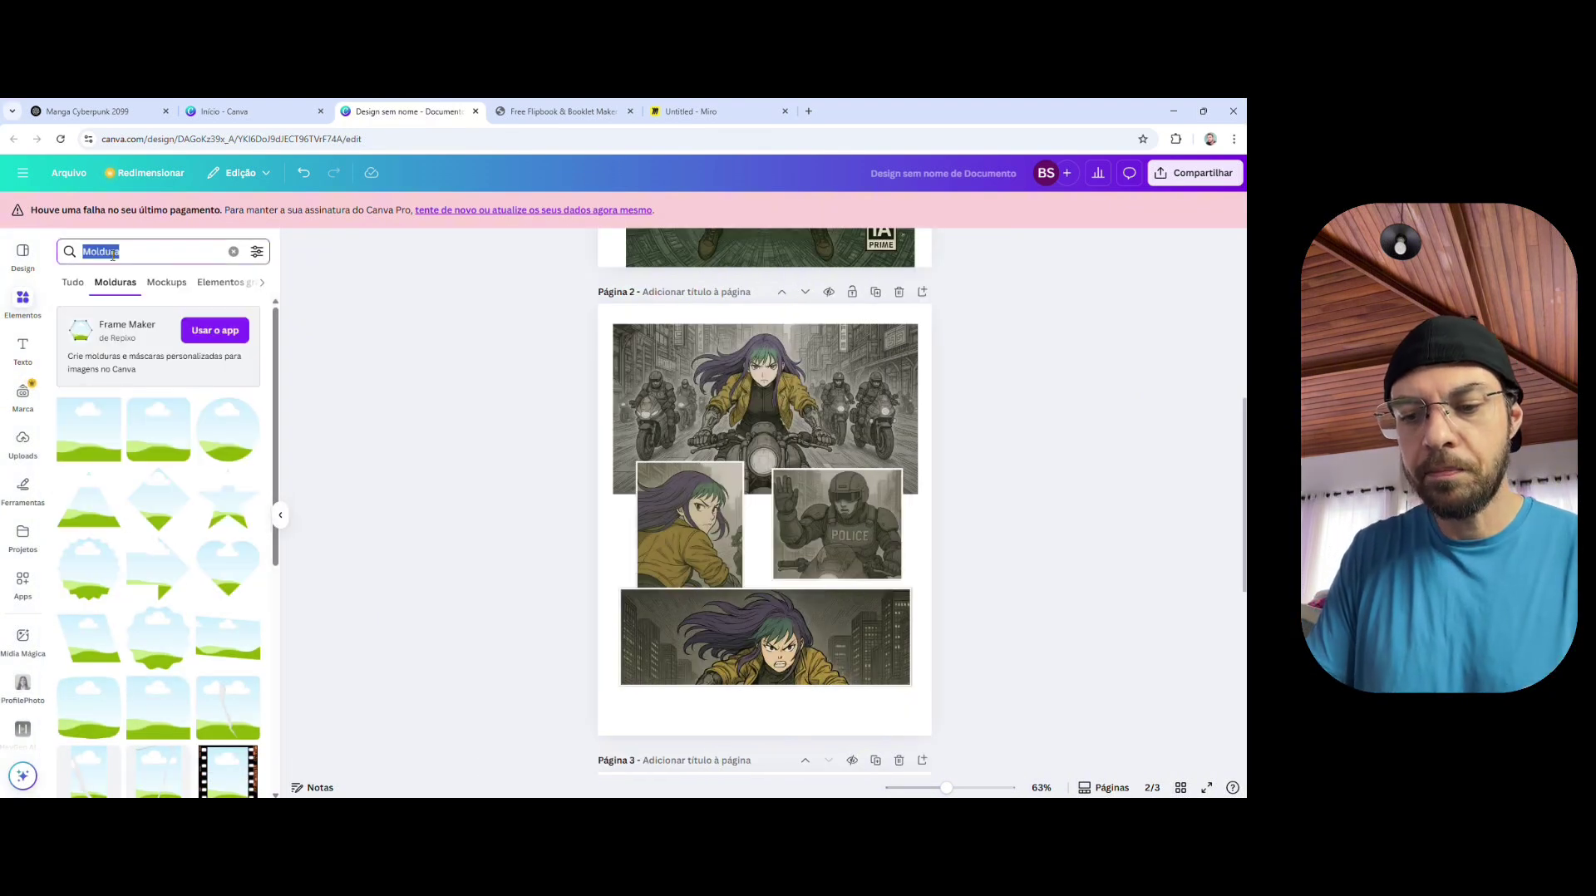
{"action": "key", "text": "BackSpace"}
{"action": "type", "text": "bolão d"}
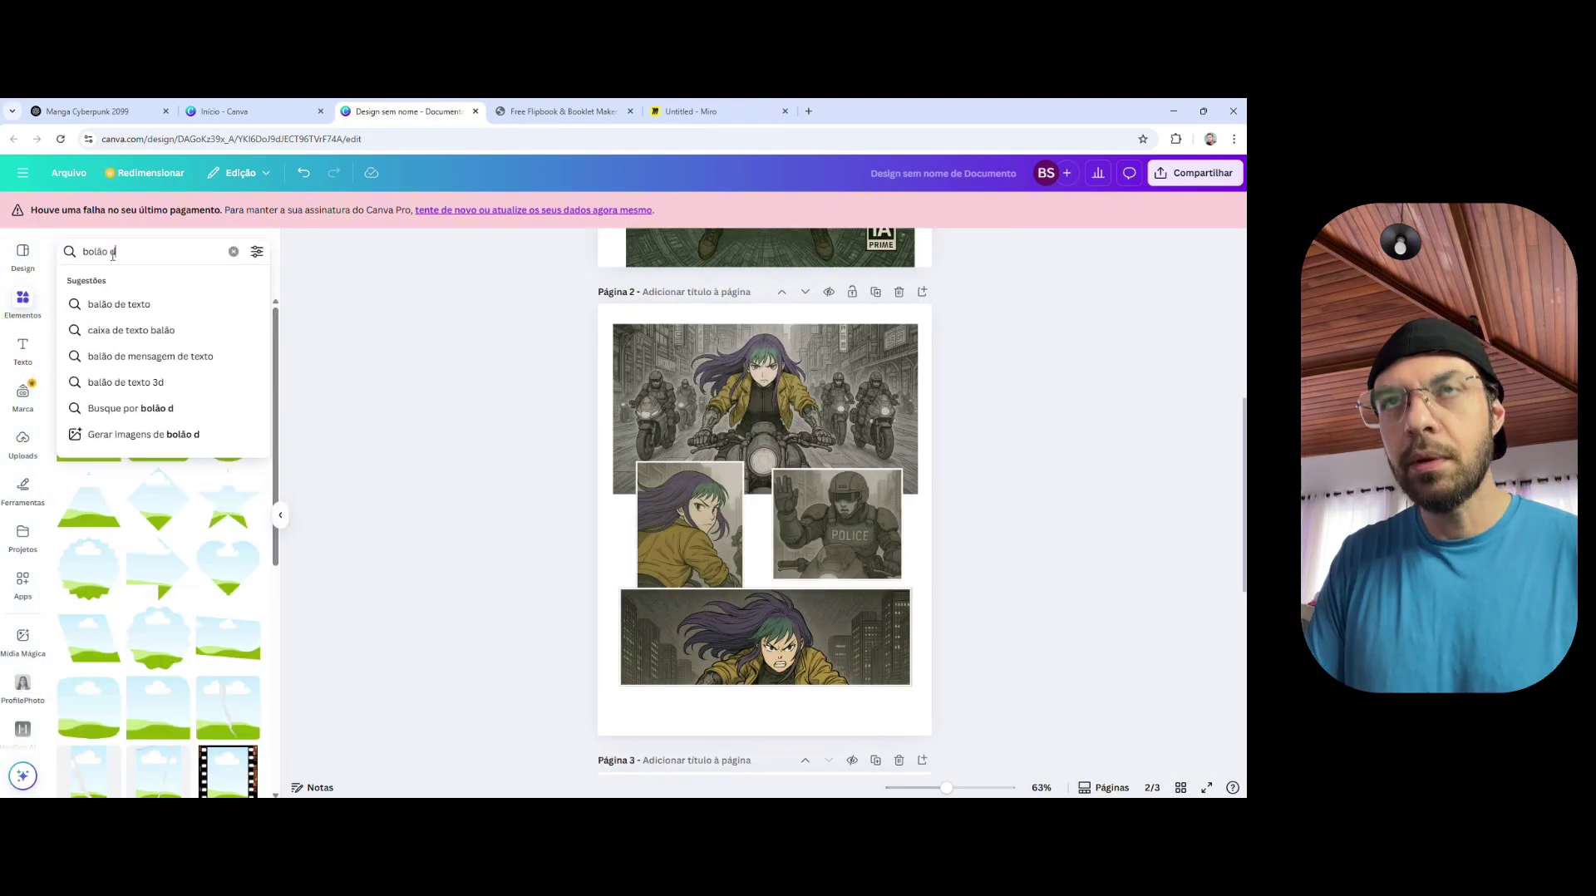
{"action": "type", "text": "e fala"}
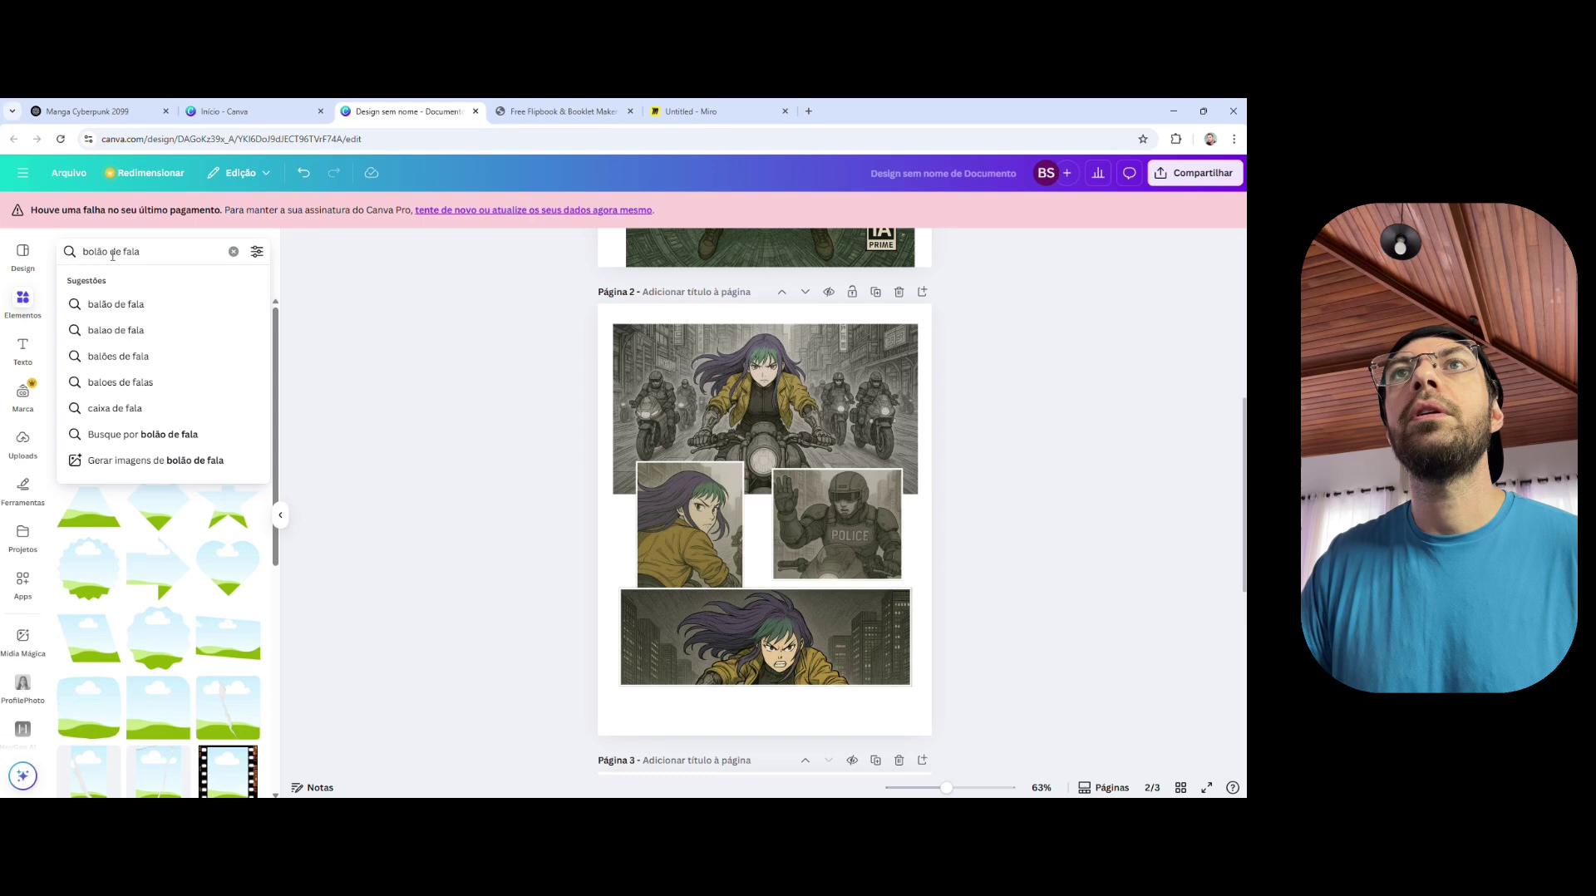
{"action": "left_click", "coordinate": [117, 305]}
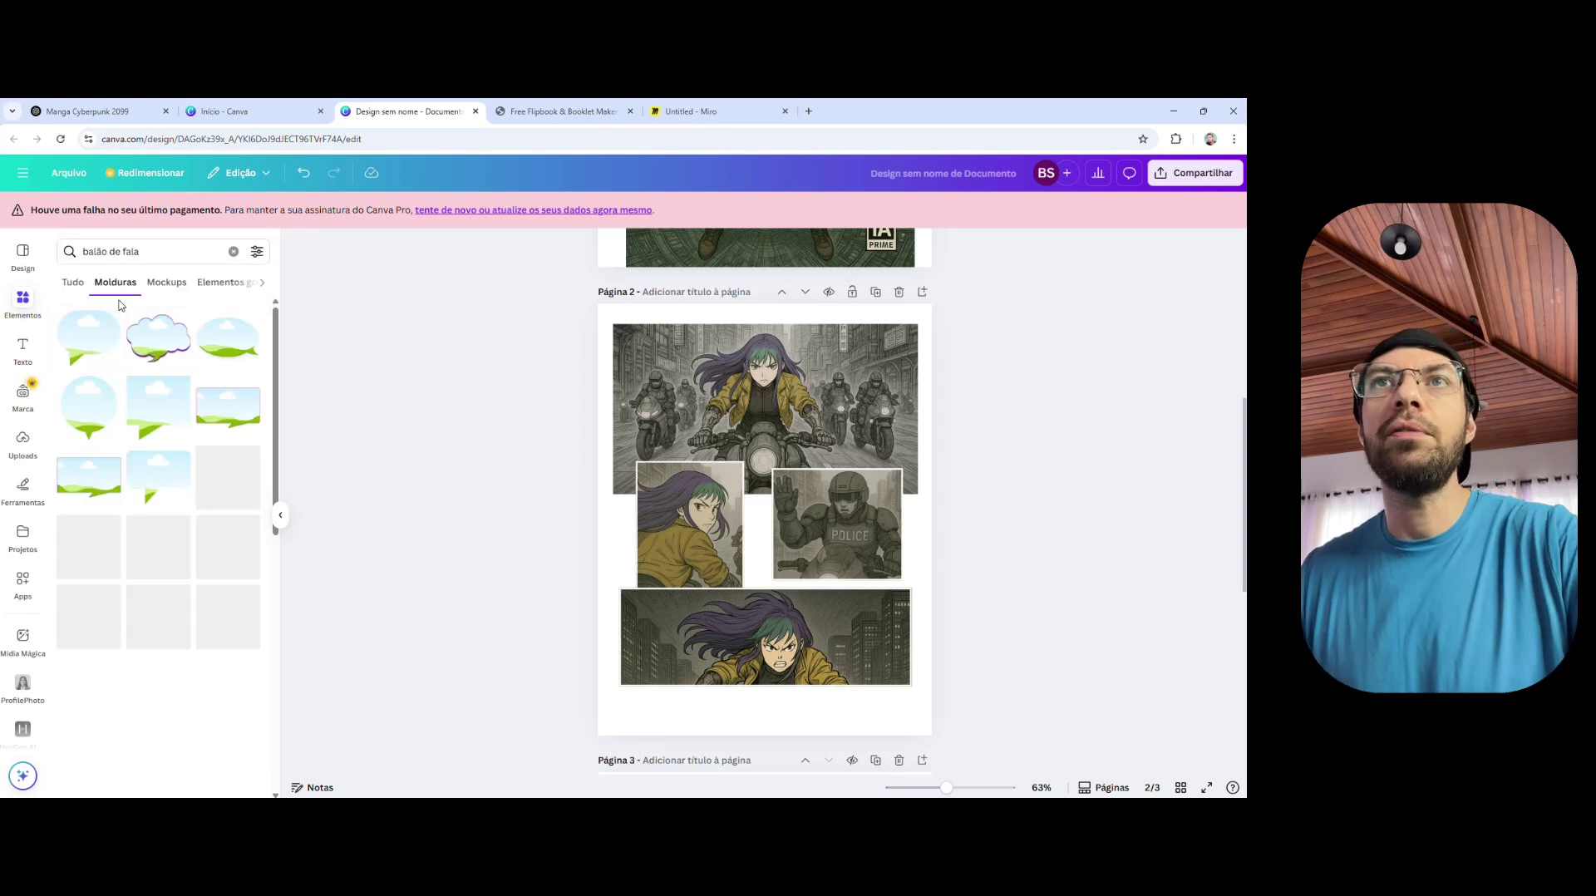
{"action": "left_click", "coordinate": [73, 283]}
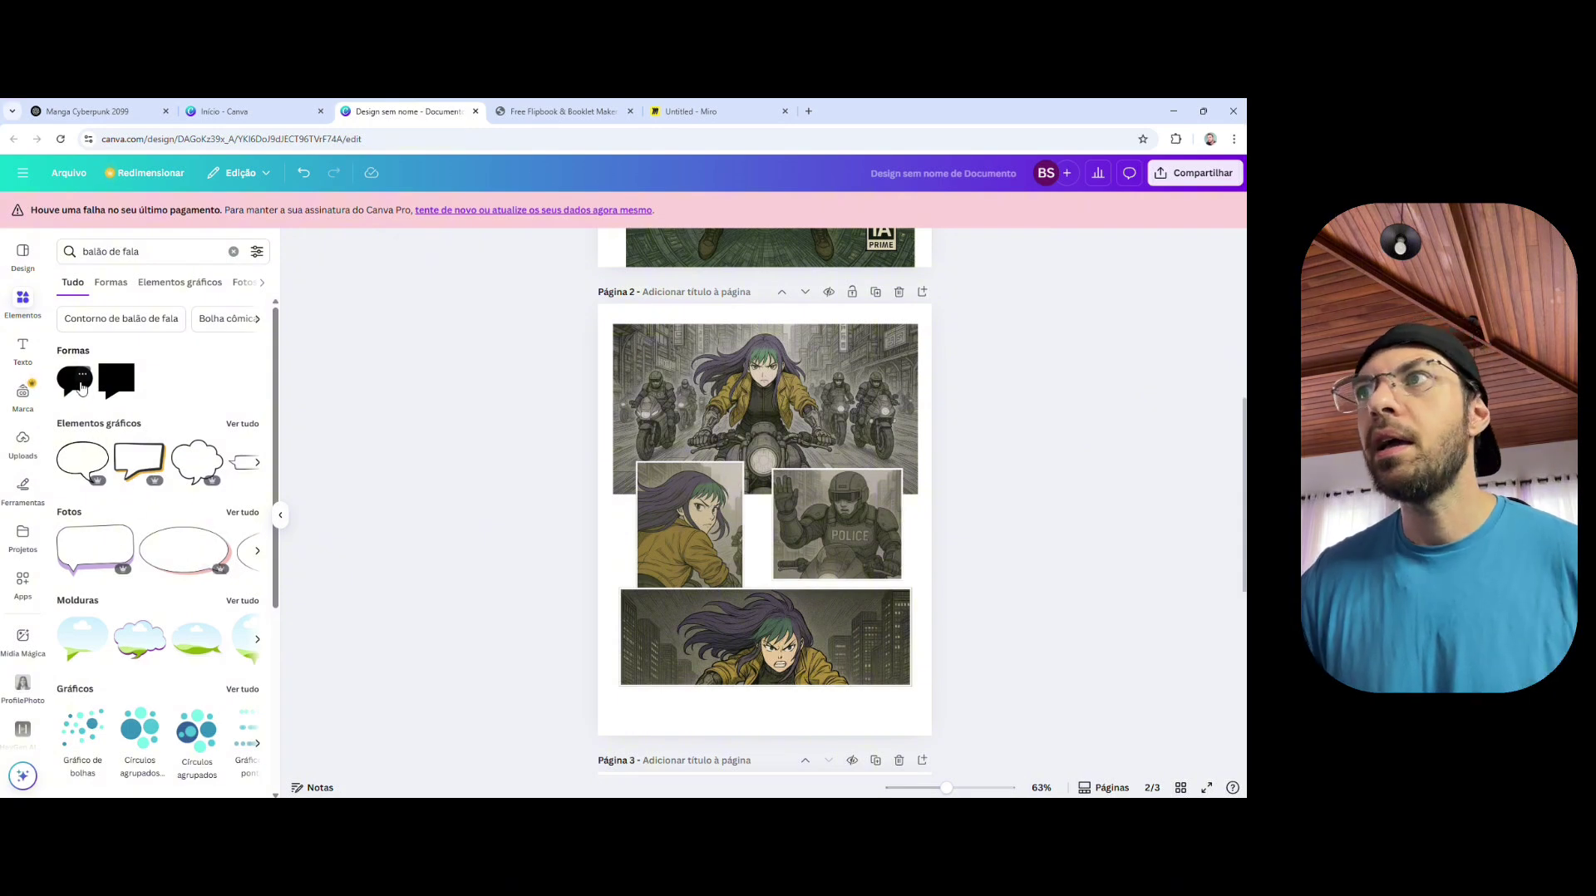
Step: Add the rounded speech bubble shape to page 2's chase scene and fill it with white
{"action": "left_click", "coordinate": [80, 388]}
{"action": "left_click_drag", "start_coordinate": [807, 461], "coordinate": [828, 393]}
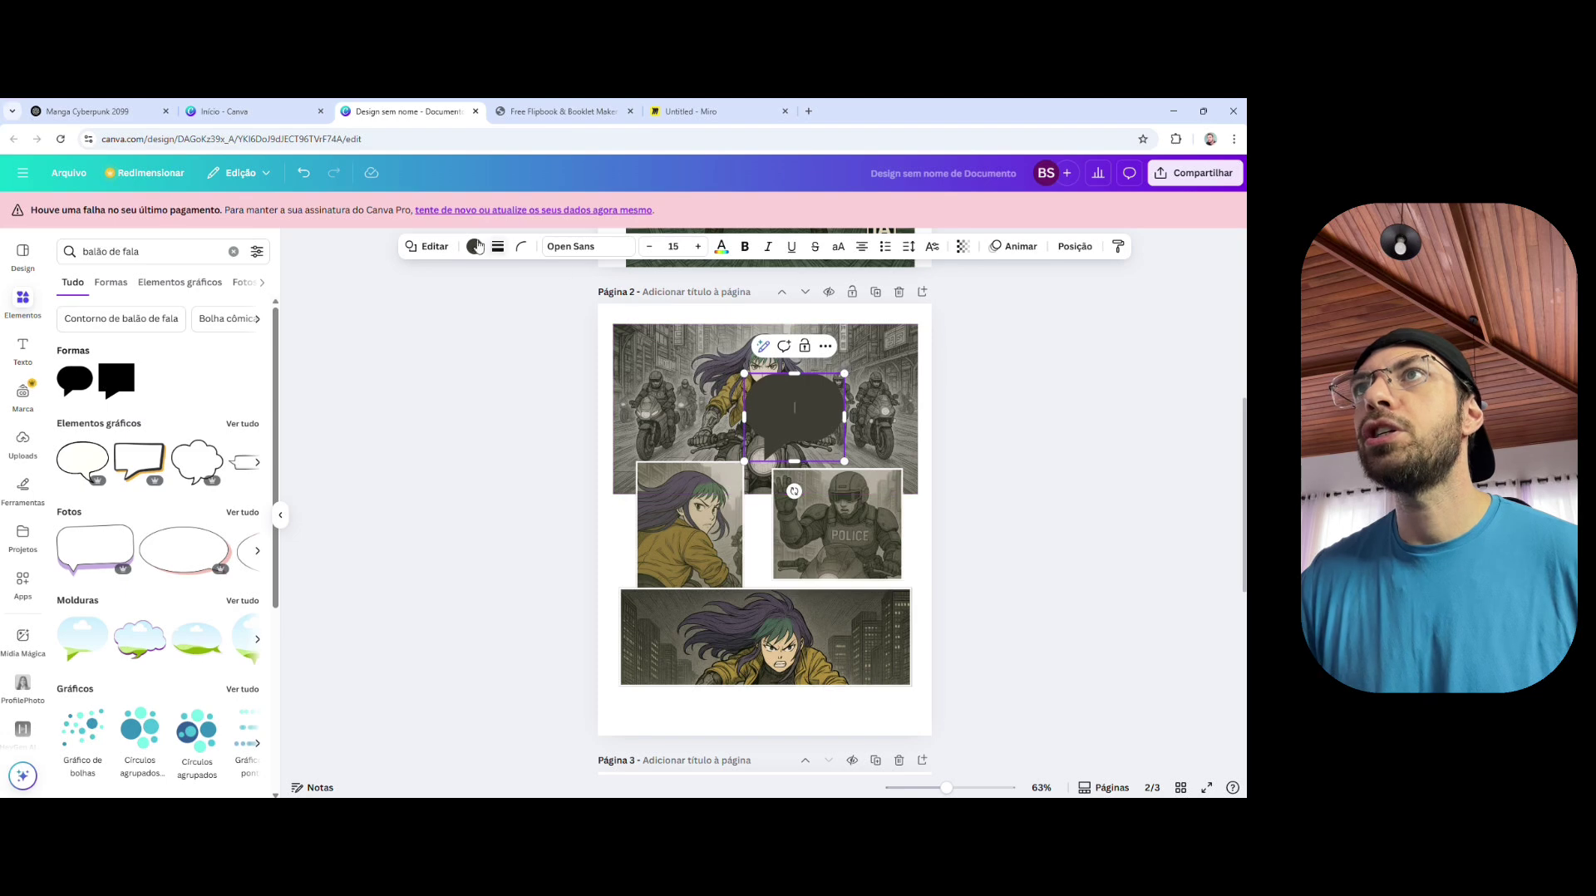
{"action": "left_click", "coordinate": [474, 246]}
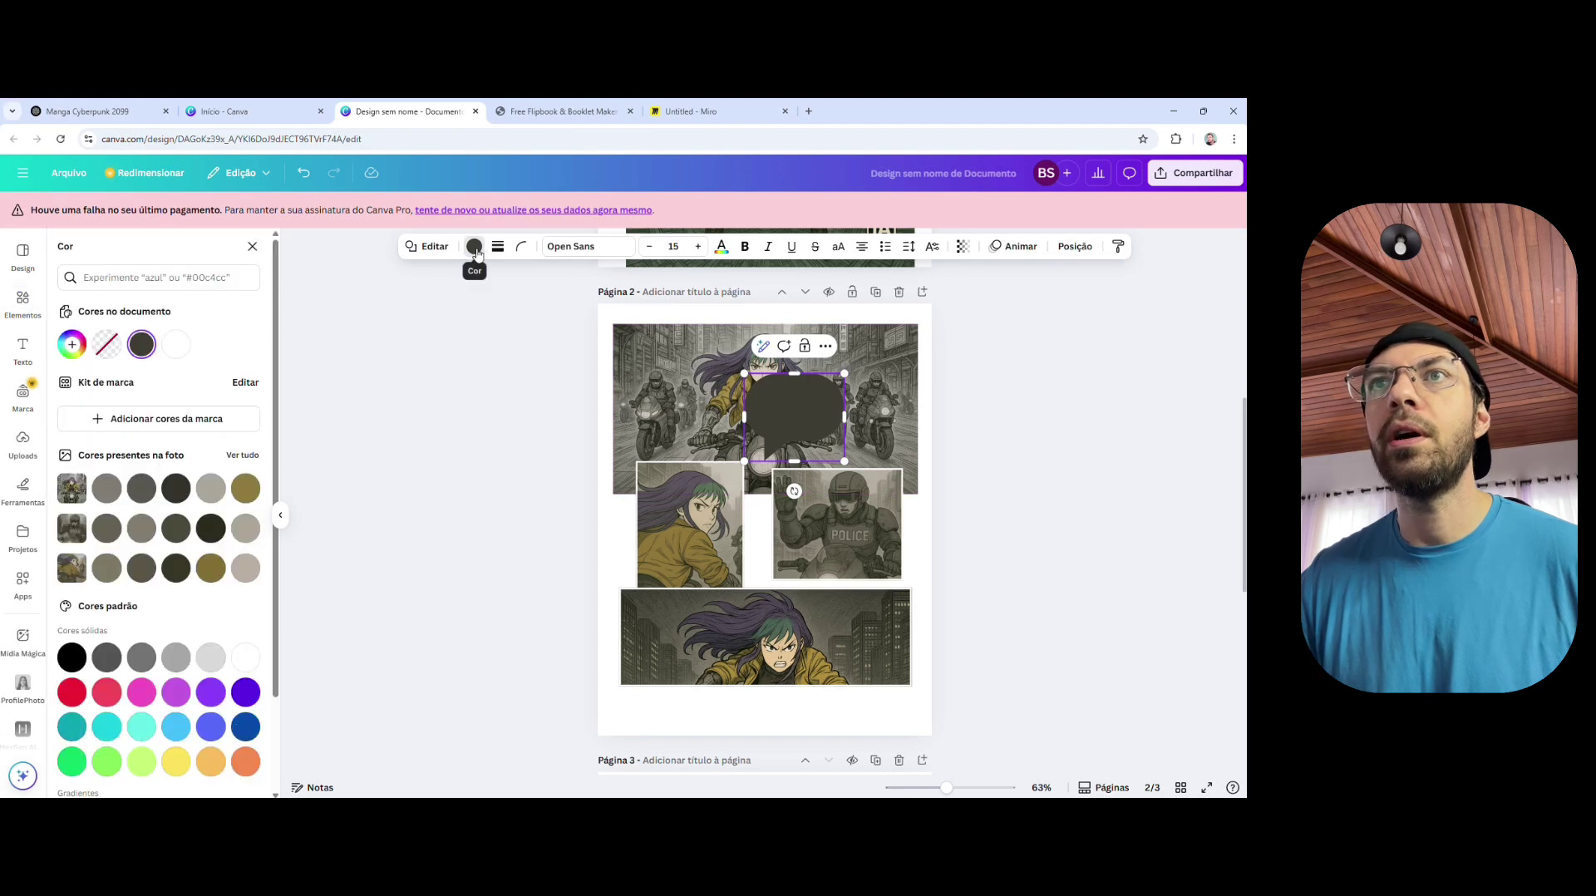
{"action": "left_click", "coordinate": [245, 658]}
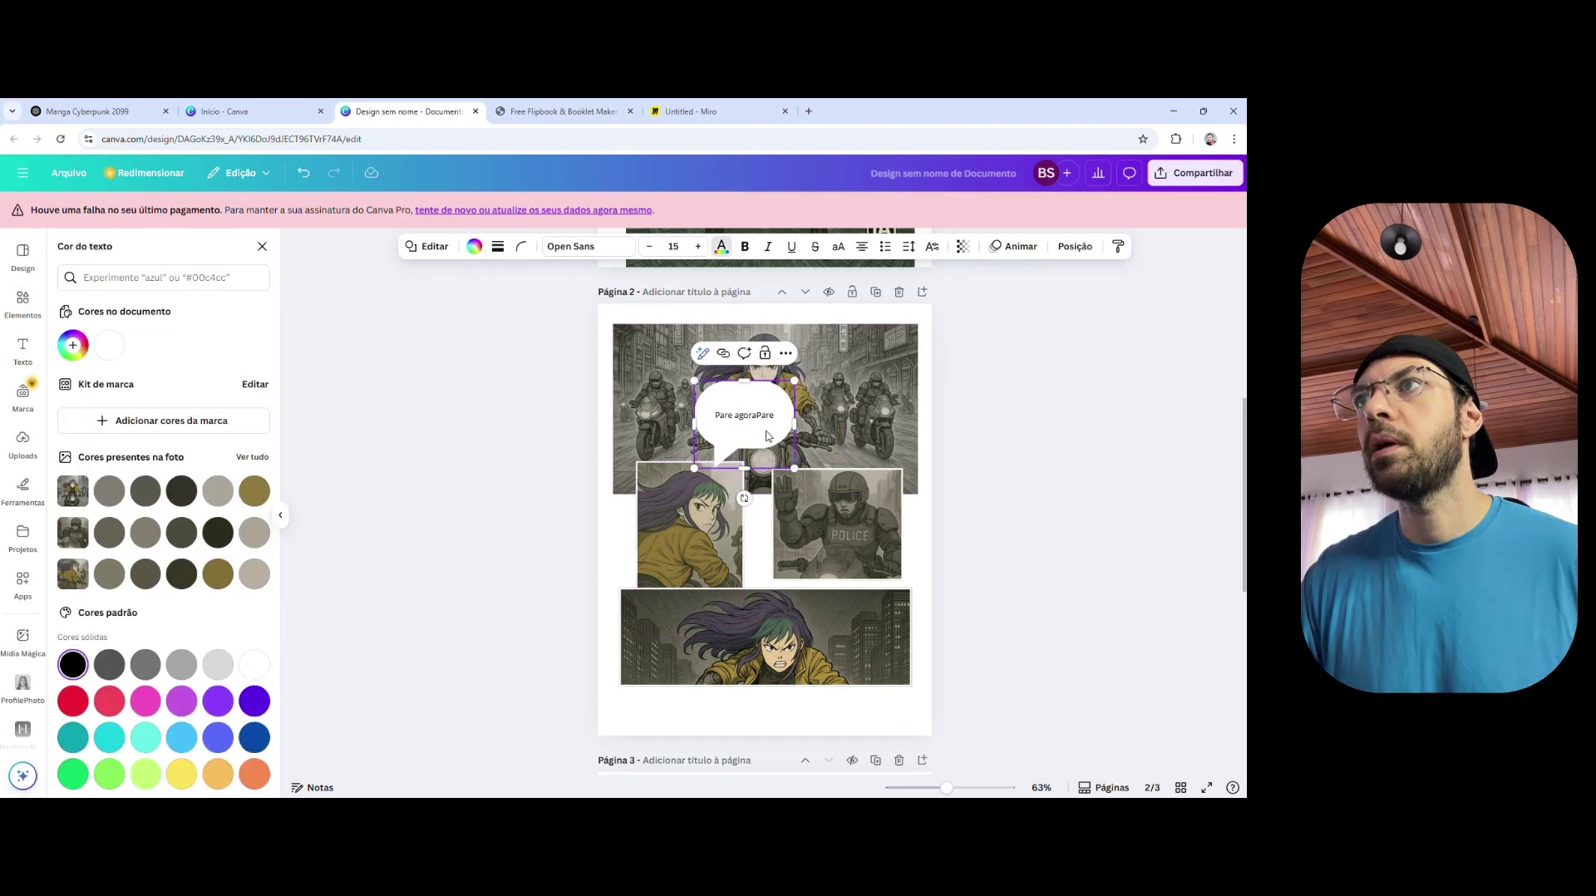
Step: Correct the speech bubble's text to "Pare agora!!" and set it in the Gagalin font
{"action": "key", "text": "BackSpace"}
{"action": "key", "text": "BackSpace"}
{"action": "key", "text": "BackSpace"}
{"action": "key", "text": "BackSpace"}
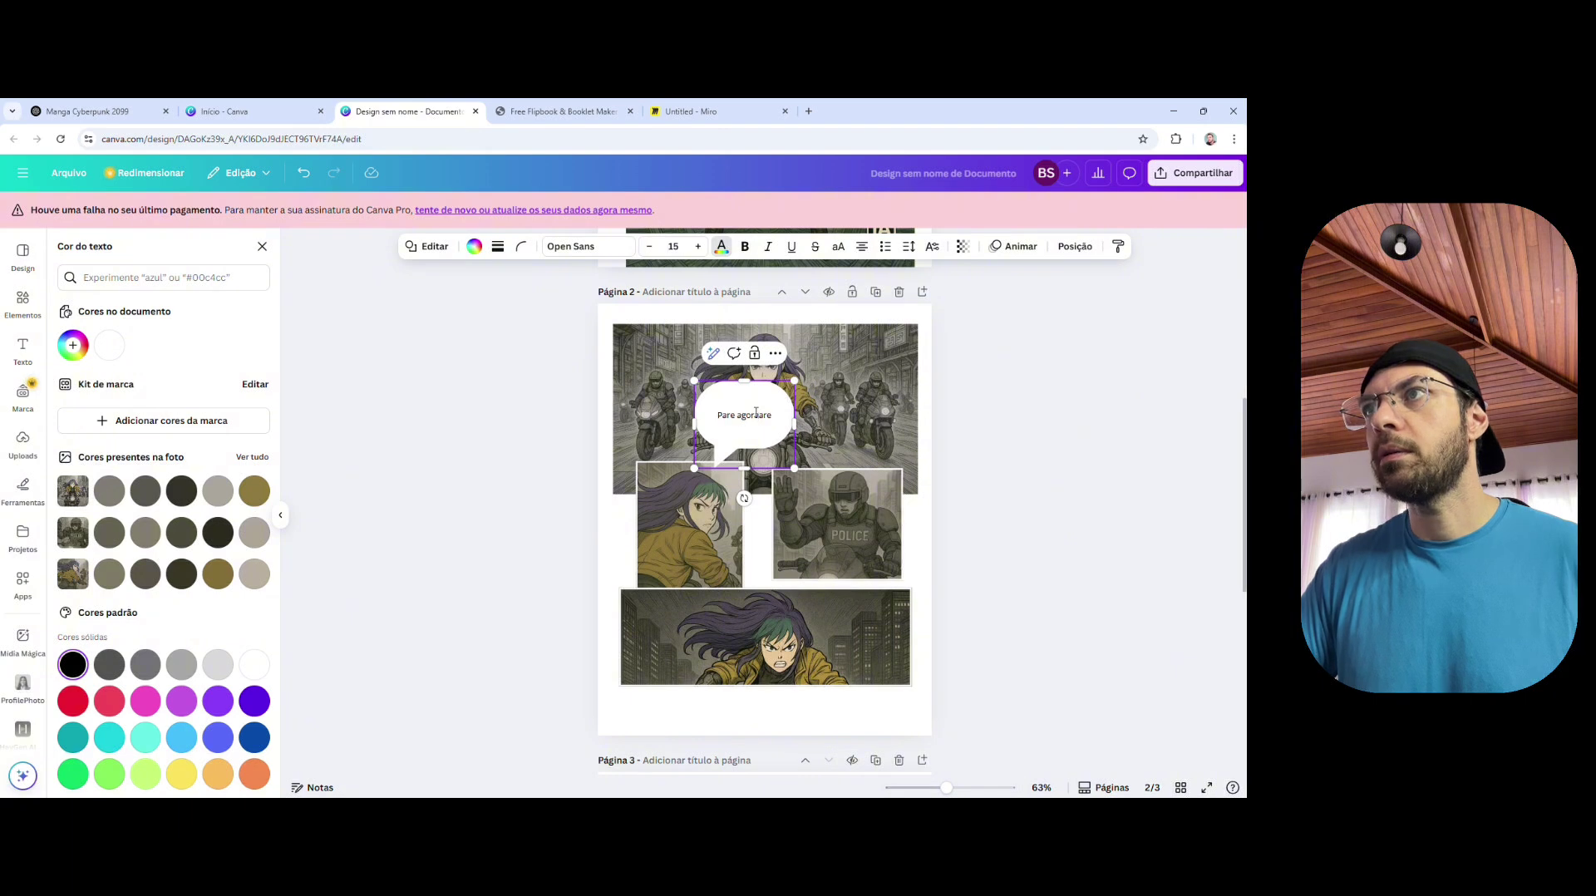
{"action": "type", "text": "!!"}
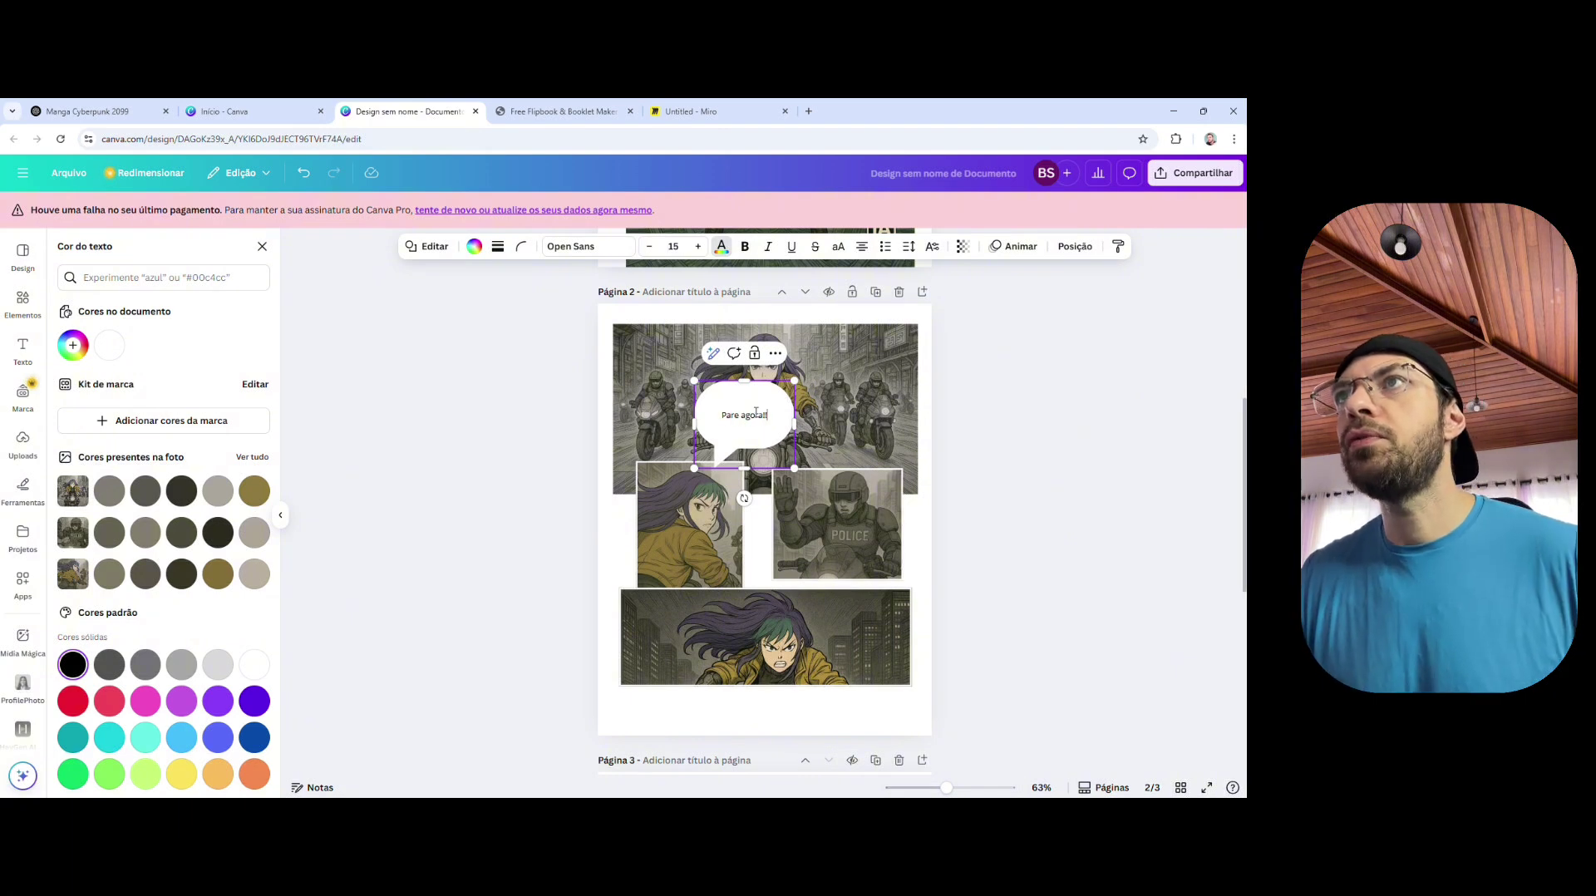
{"action": "left_click", "coordinate": [602, 248]}
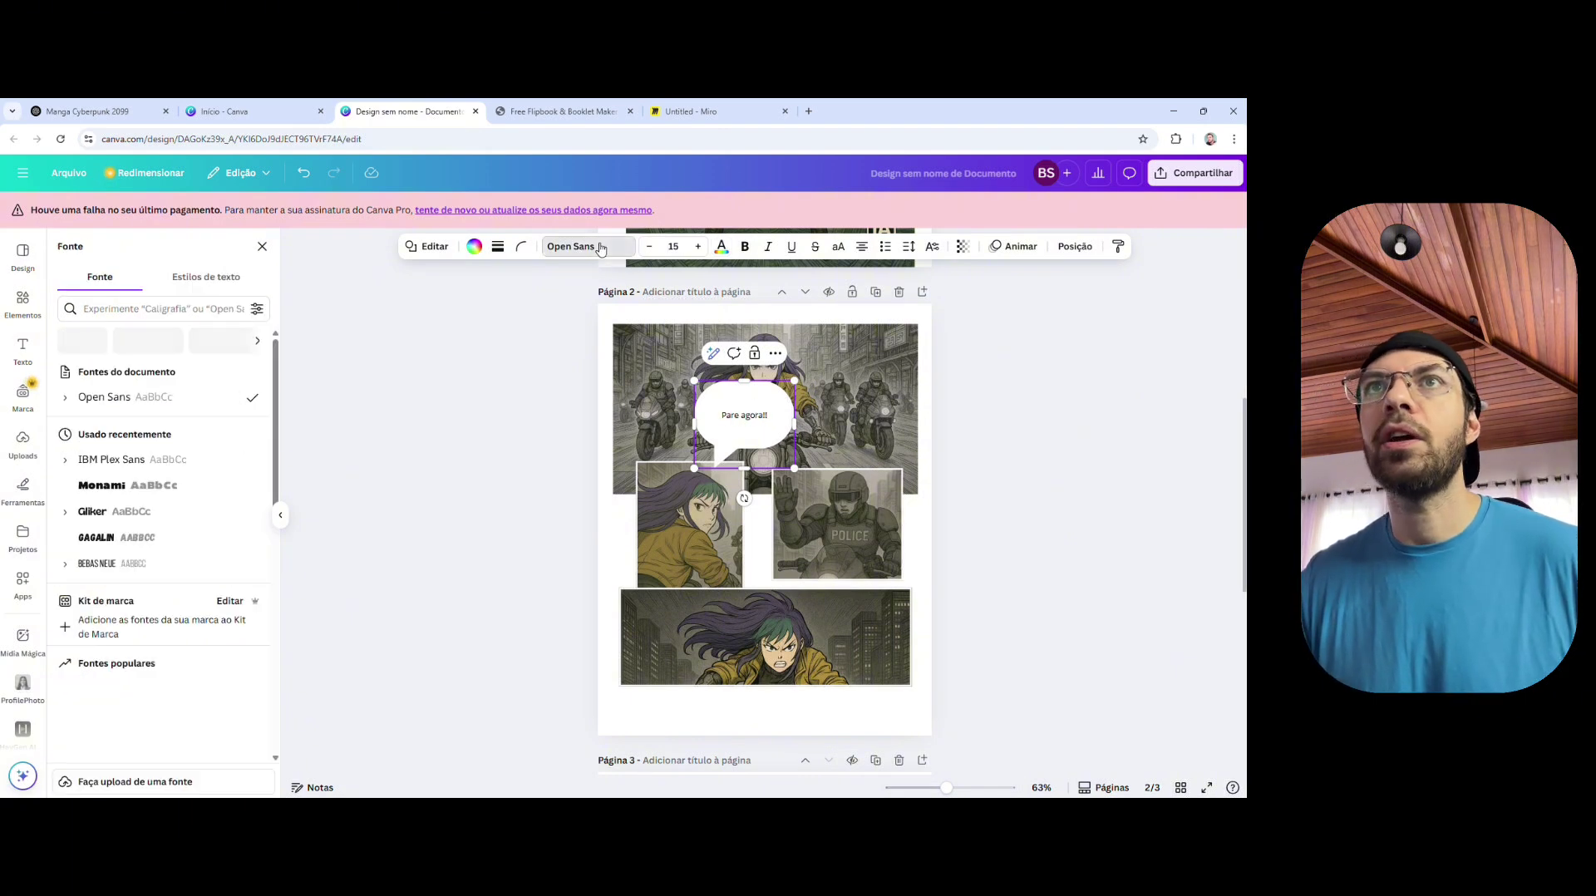
{"action": "left_click", "coordinate": [98, 538]}
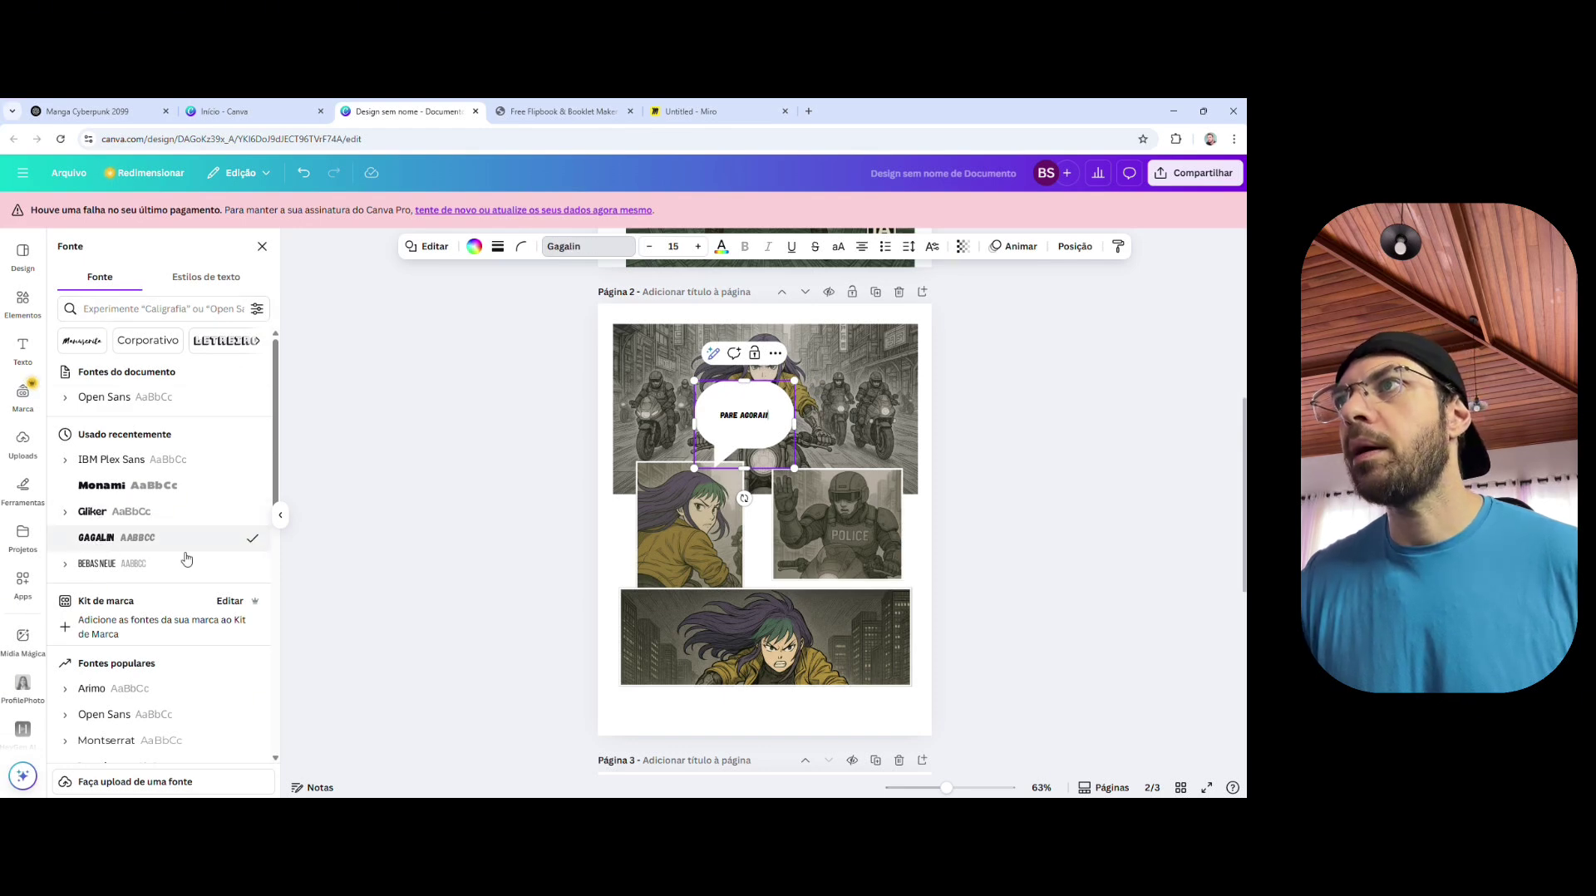
Step: Shrink the speech bubble slightly and move it just above the police officer panel with its tail towards him
{"action": "left_click_drag", "start_coordinate": [795, 468], "coordinate": [803, 437]}
{"action": "left_click", "coordinate": [954, 434]}
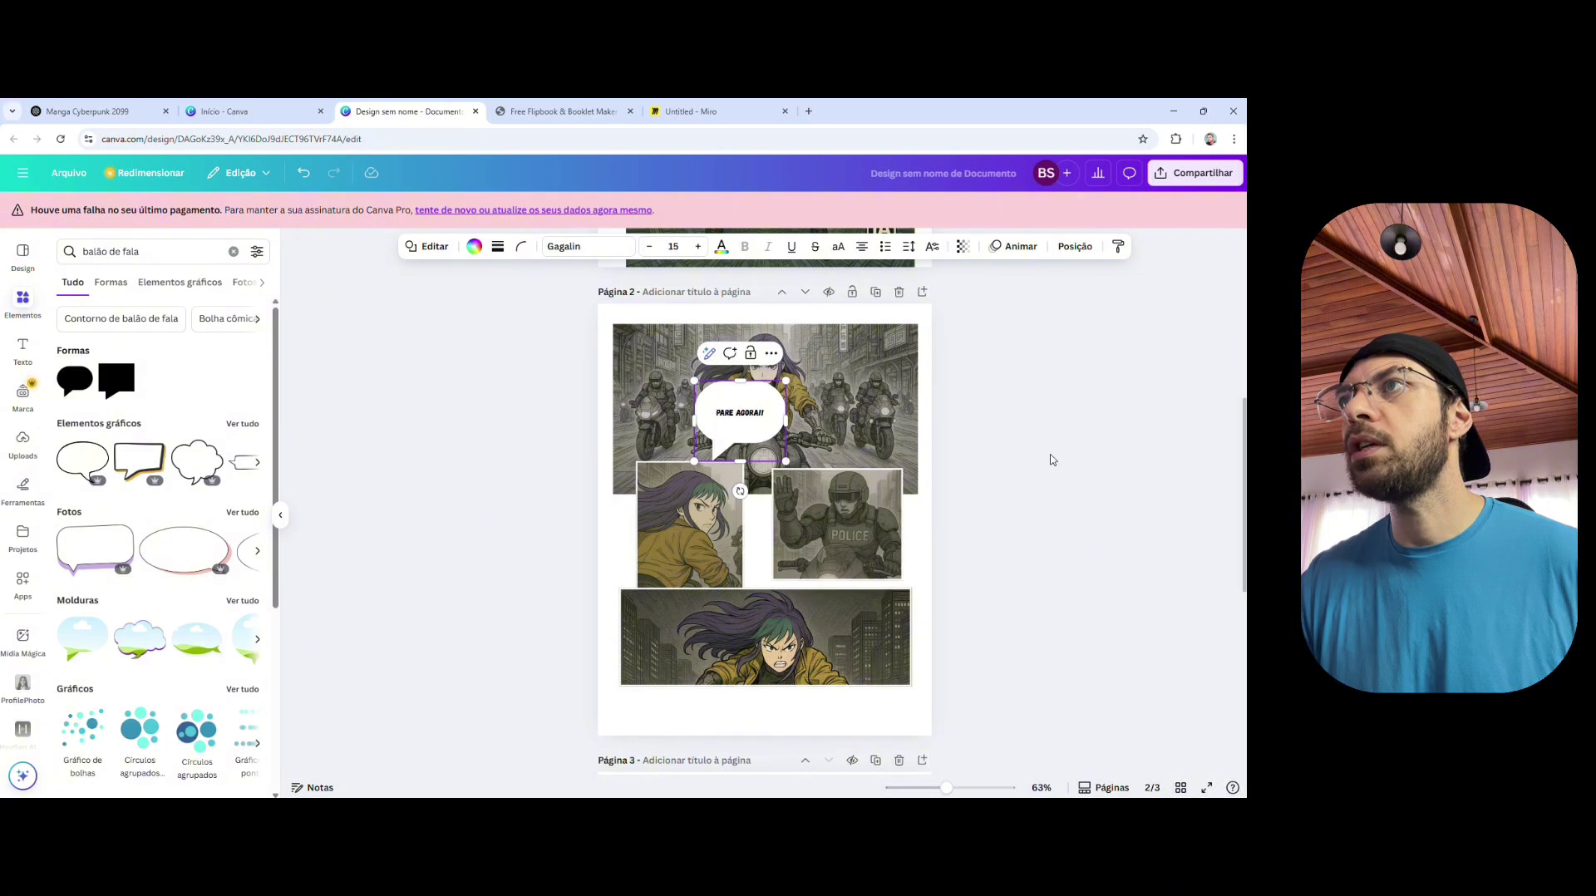
{"action": "left_click", "coordinate": [1050, 457]}
{"action": "left_click_drag", "start_coordinate": [740, 436], "coordinate": [870, 453]}
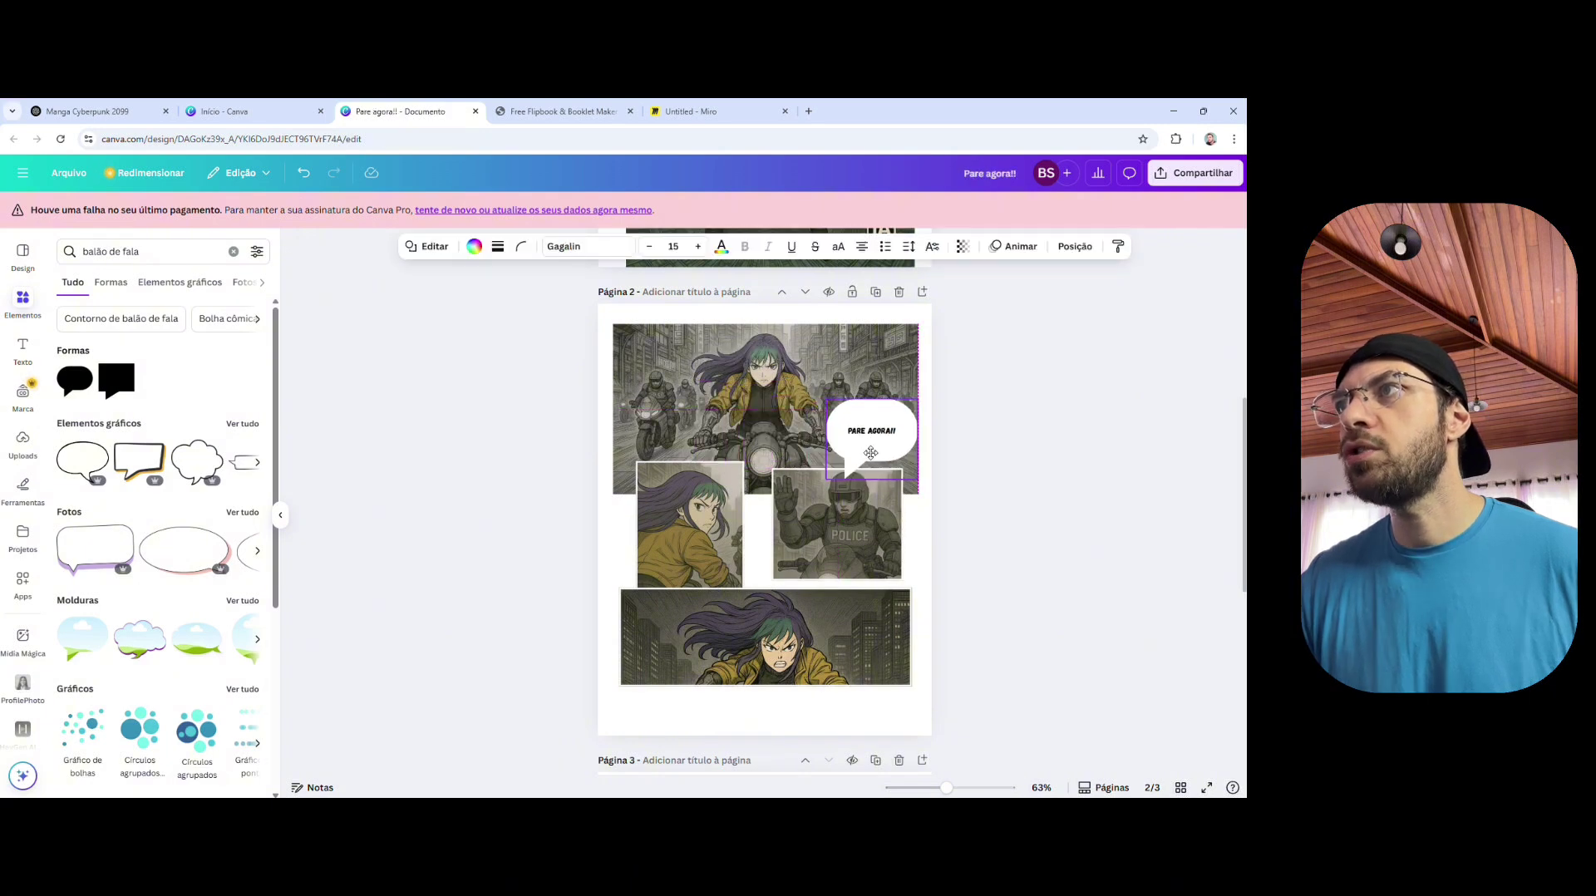
{"action": "left_click", "coordinate": [1112, 587]}
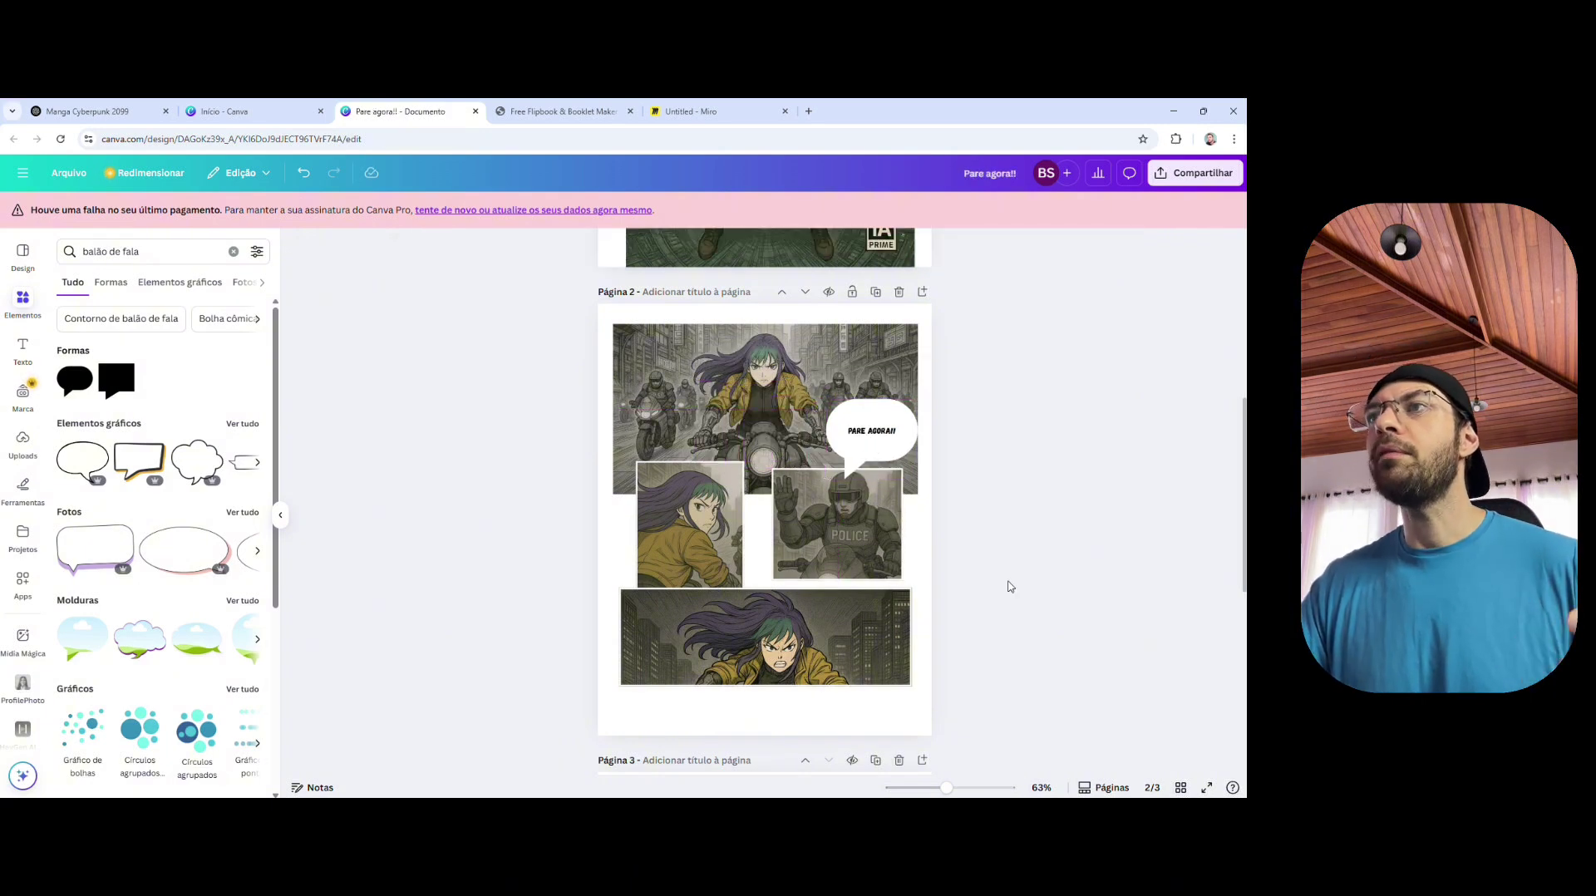
Step: Delete the blank page 3 from the design
{"action": "scroll", "coordinate": [1008, 587], "scroll_direction": "down", "scroll_amount": 3}
{"action": "scroll", "coordinate": [1009, 588], "scroll_direction": "down", "scroll_amount": 3}
{"action": "left_click", "coordinate": [806, 532]}
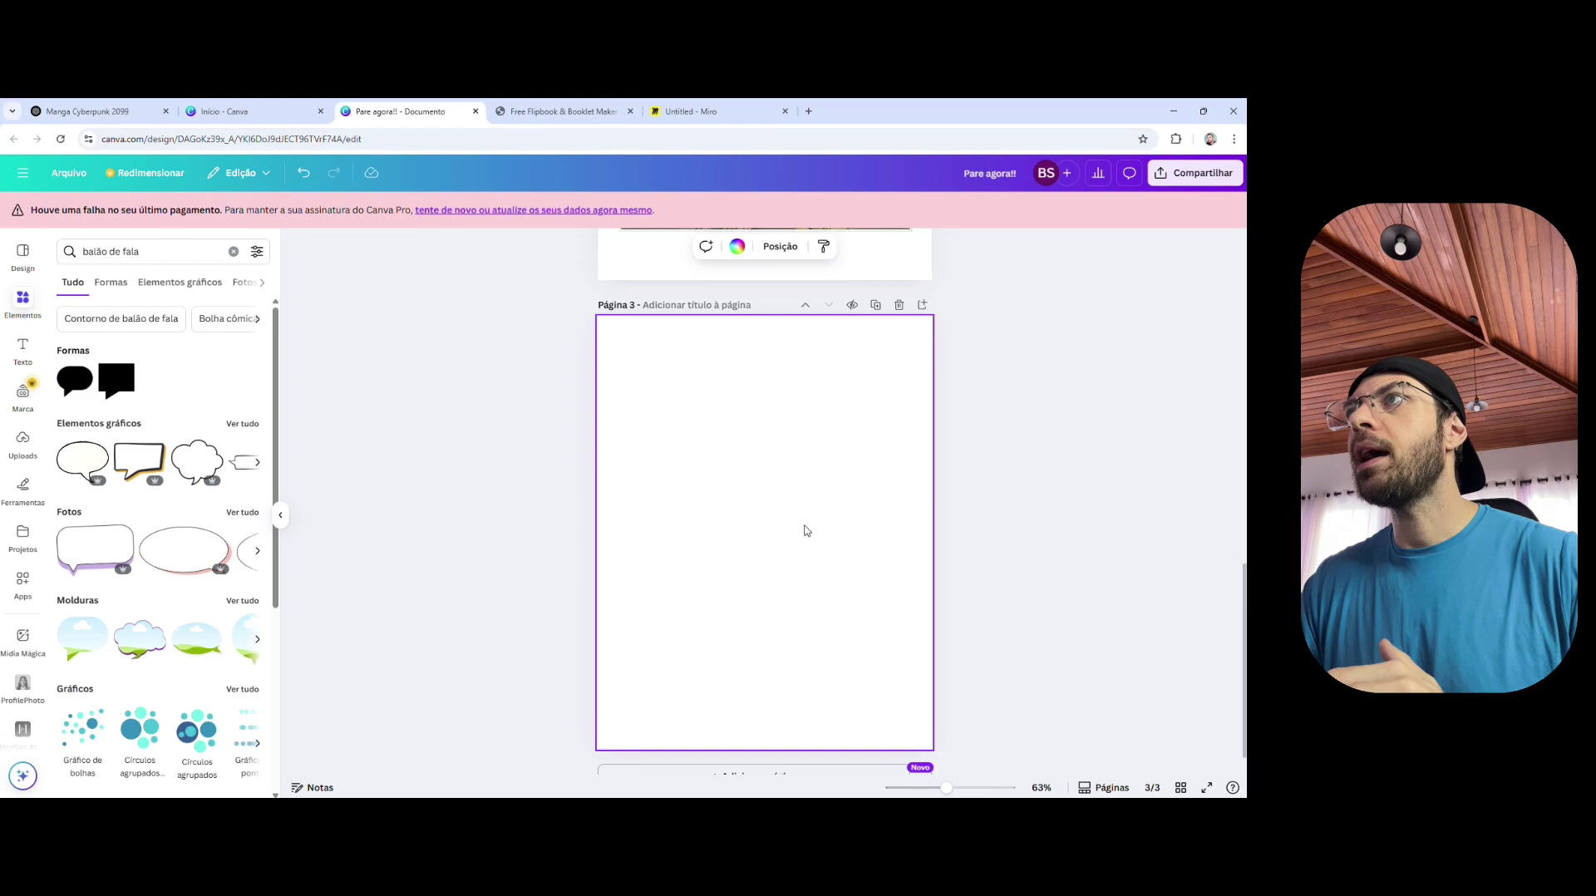
{"action": "left_click", "coordinate": [896, 313]}
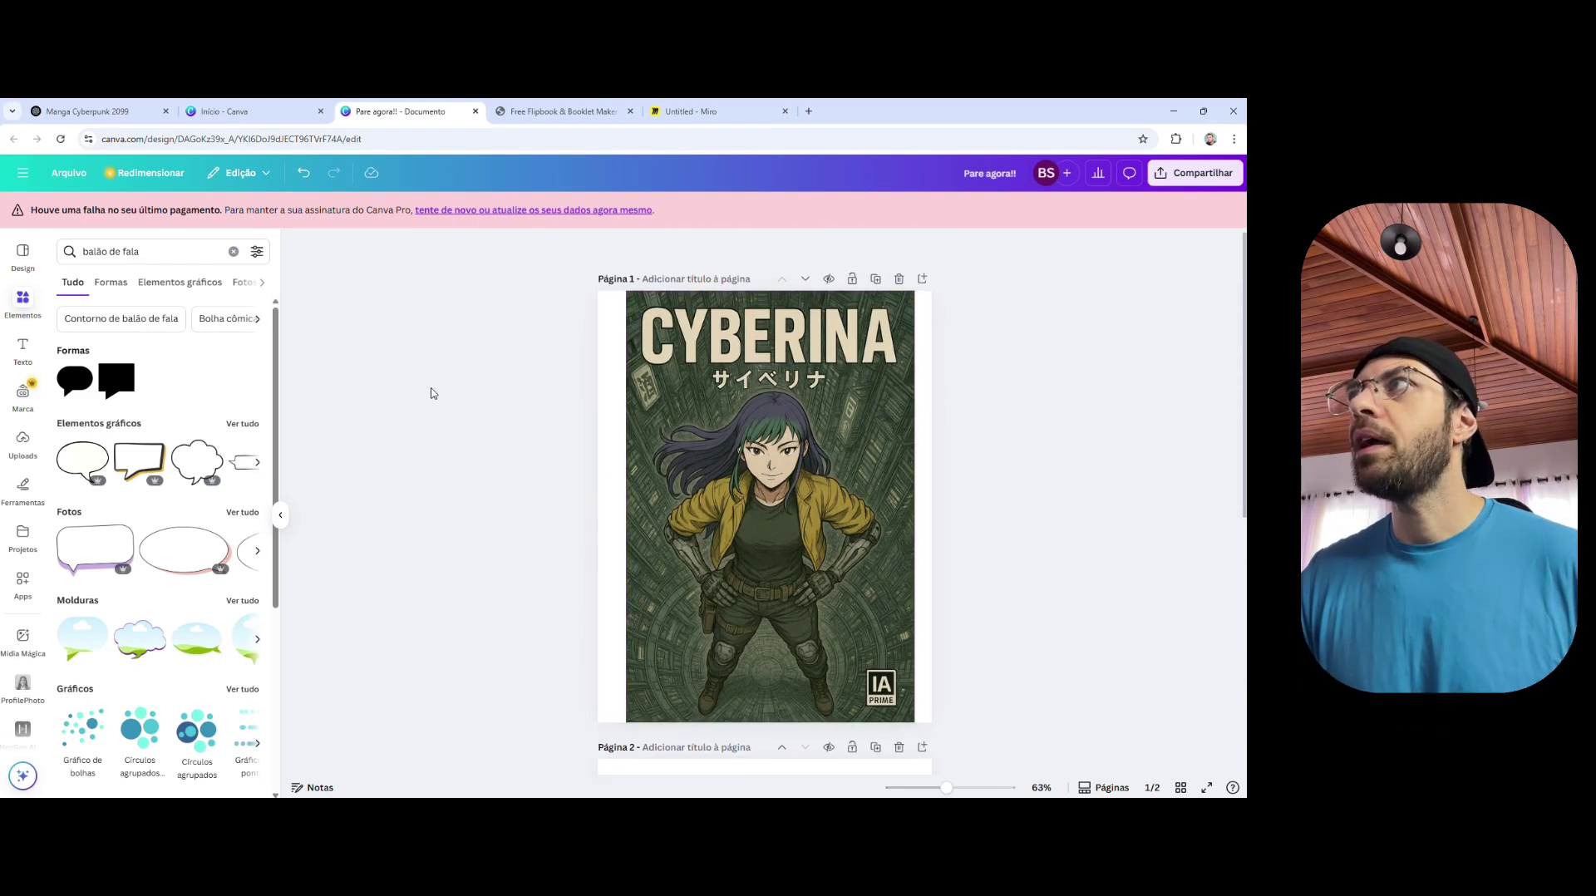
Step: Download pages 1-2 of the design as a standard PDF and save it as "Pare agora!!.pdf" in the plataforma folder
{"action": "left_click", "coordinate": [1197, 172]}
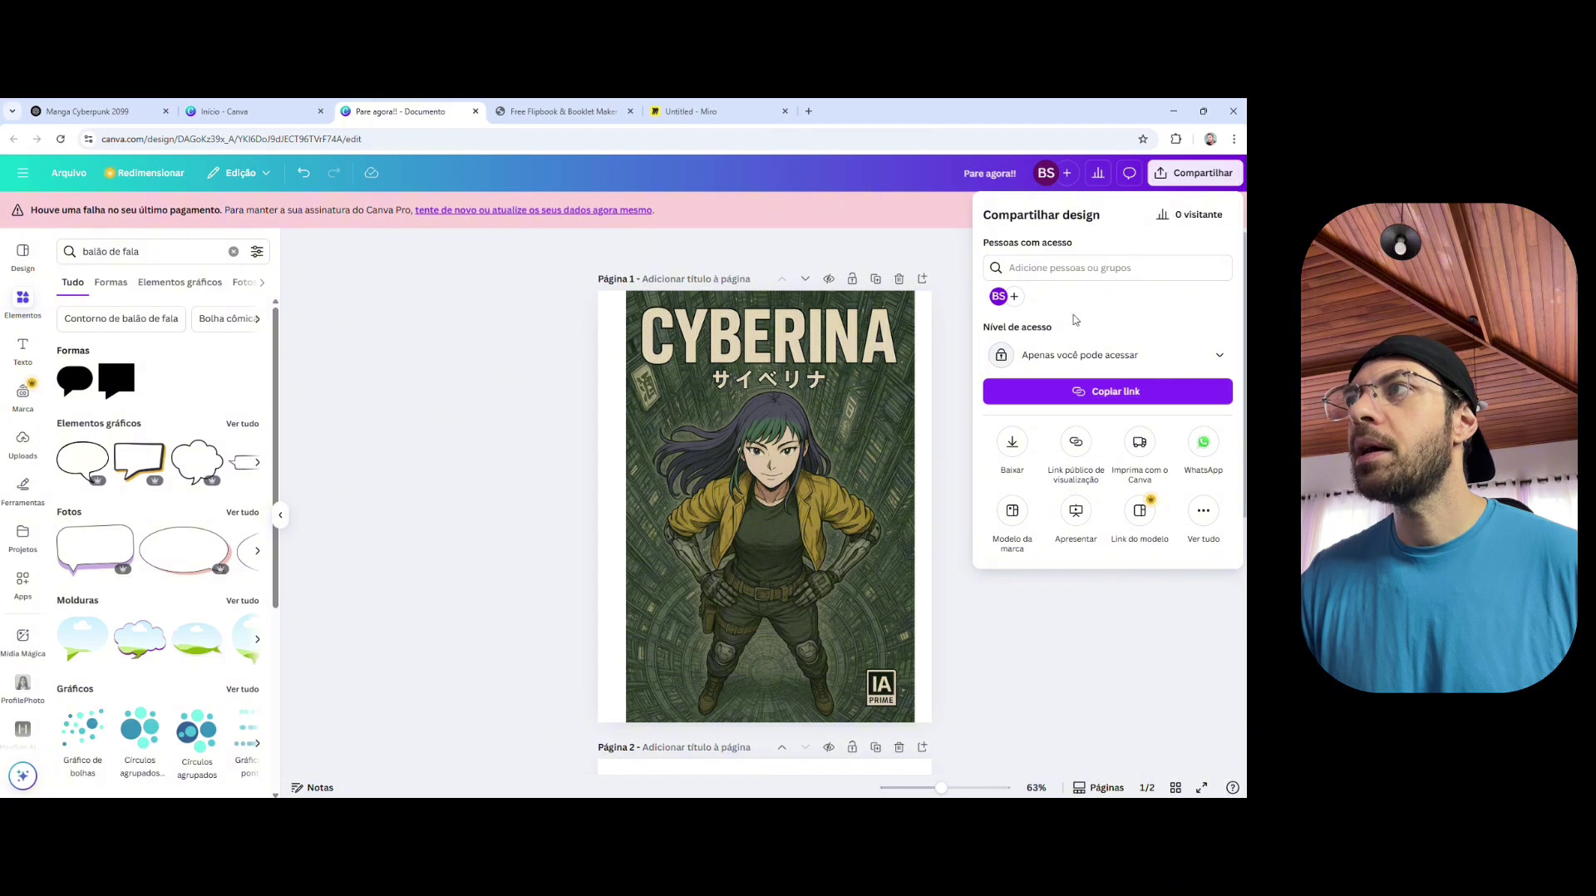
{"action": "left_click", "coordinate": [1009, 465]}
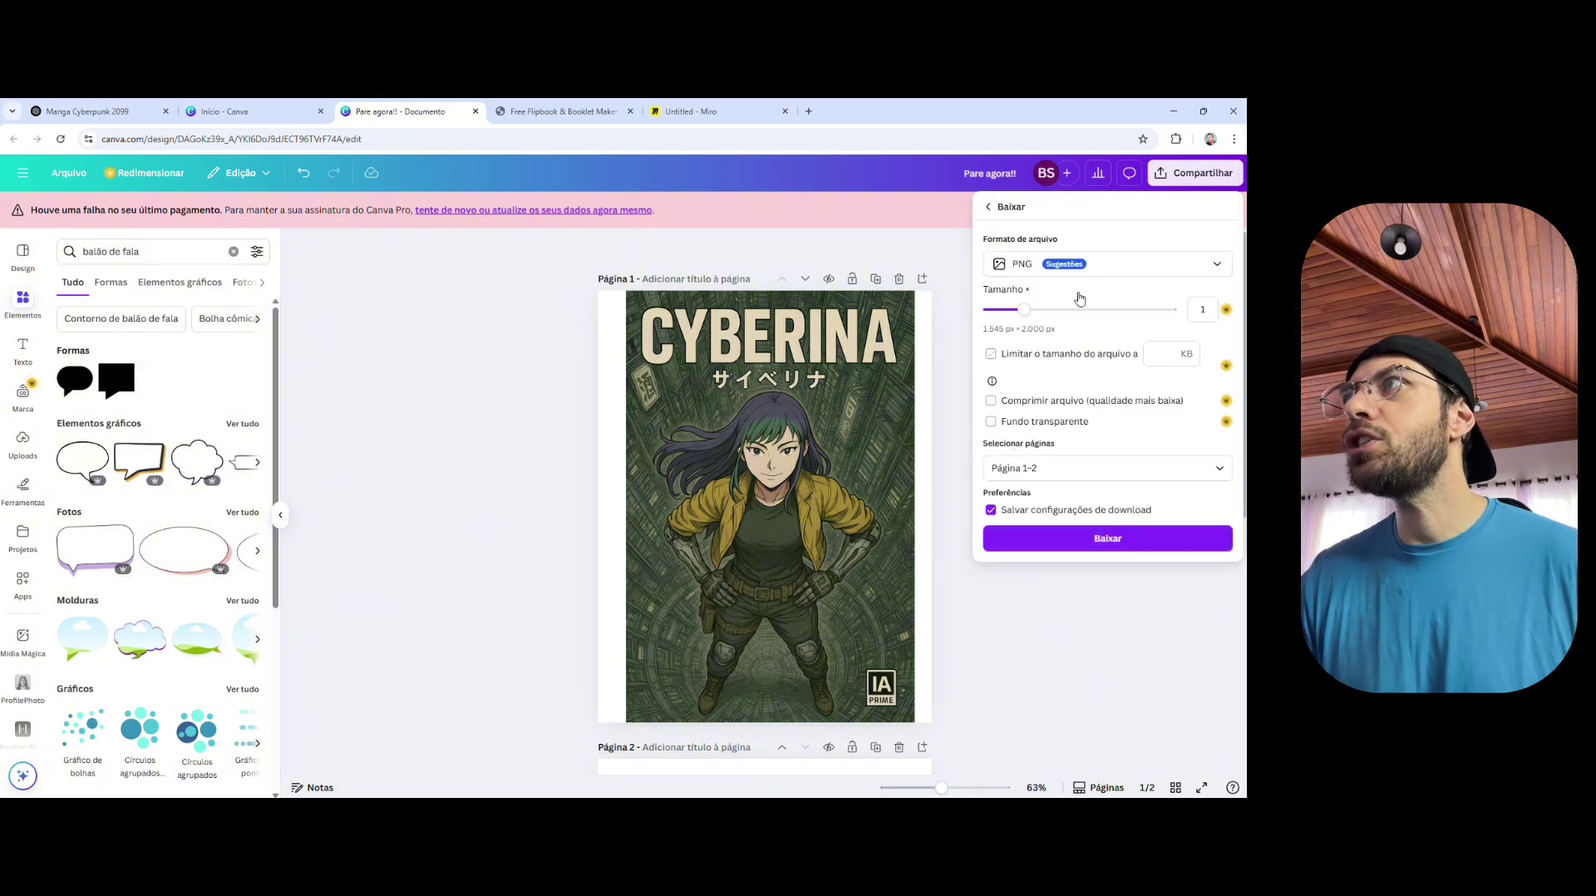
{"action": "left_click", "coordinate": [1152, 263]}
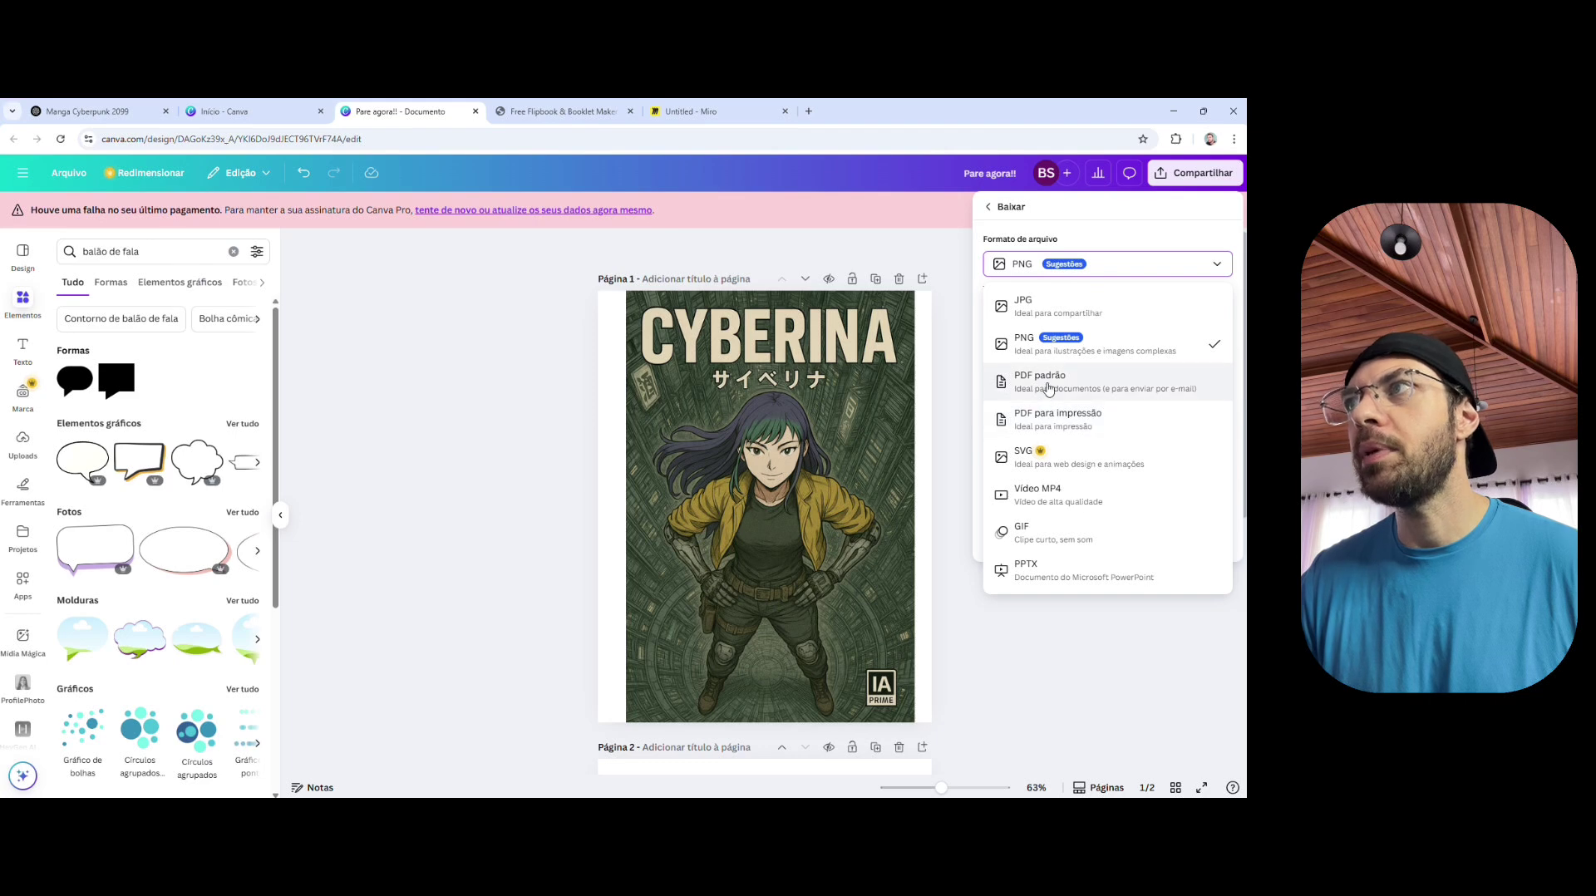
{"action": "left_click", "coordinate": [1049, 385]}
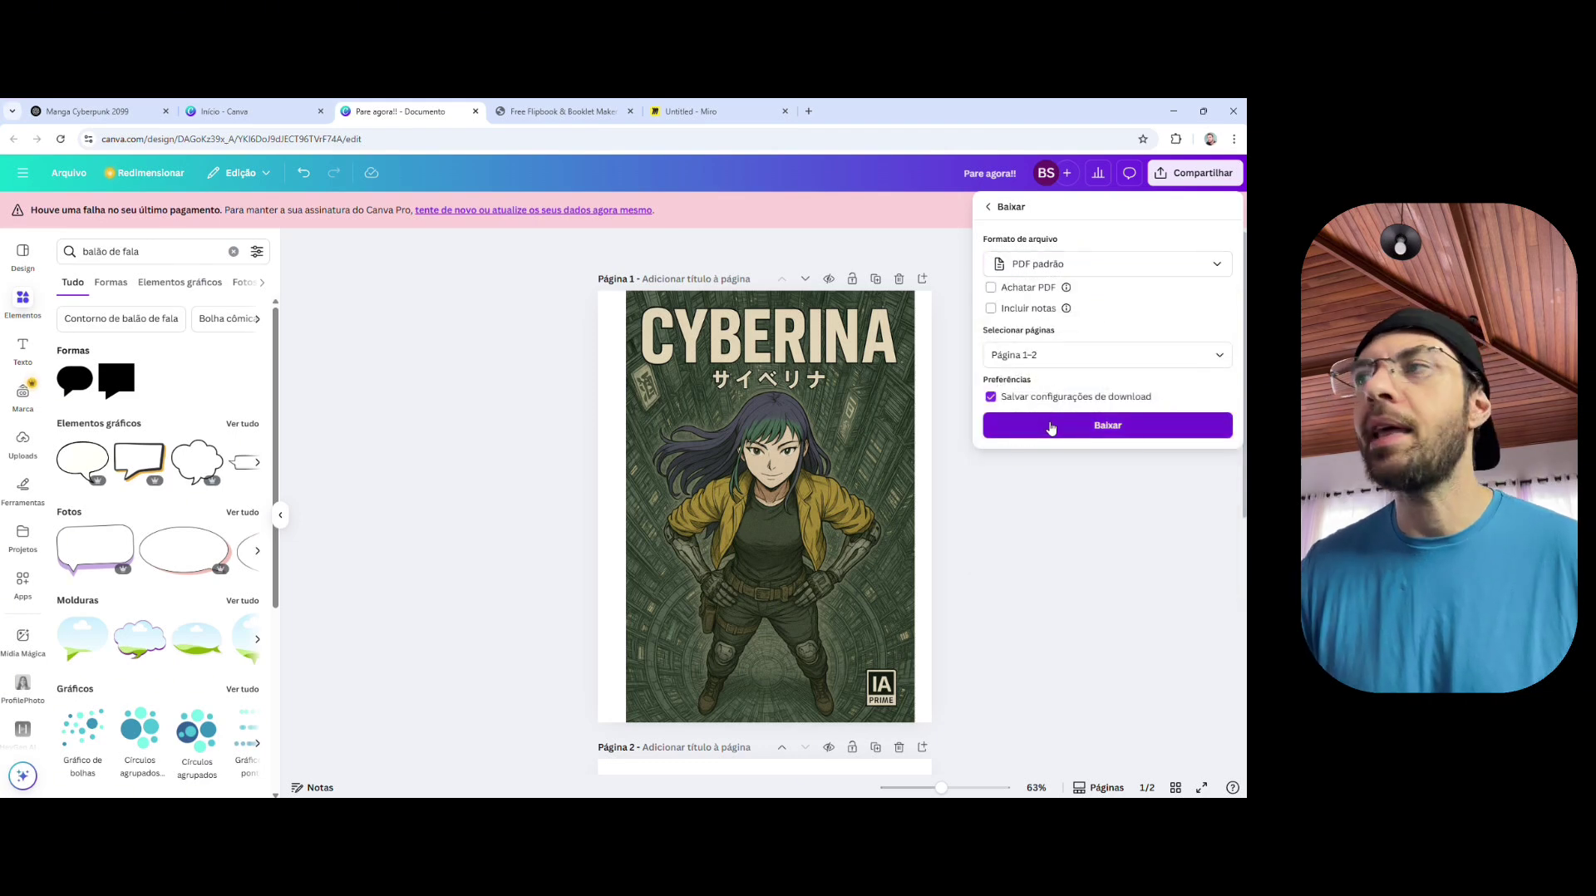
{"action": "left_click", "coordinate": [1052, 427]}
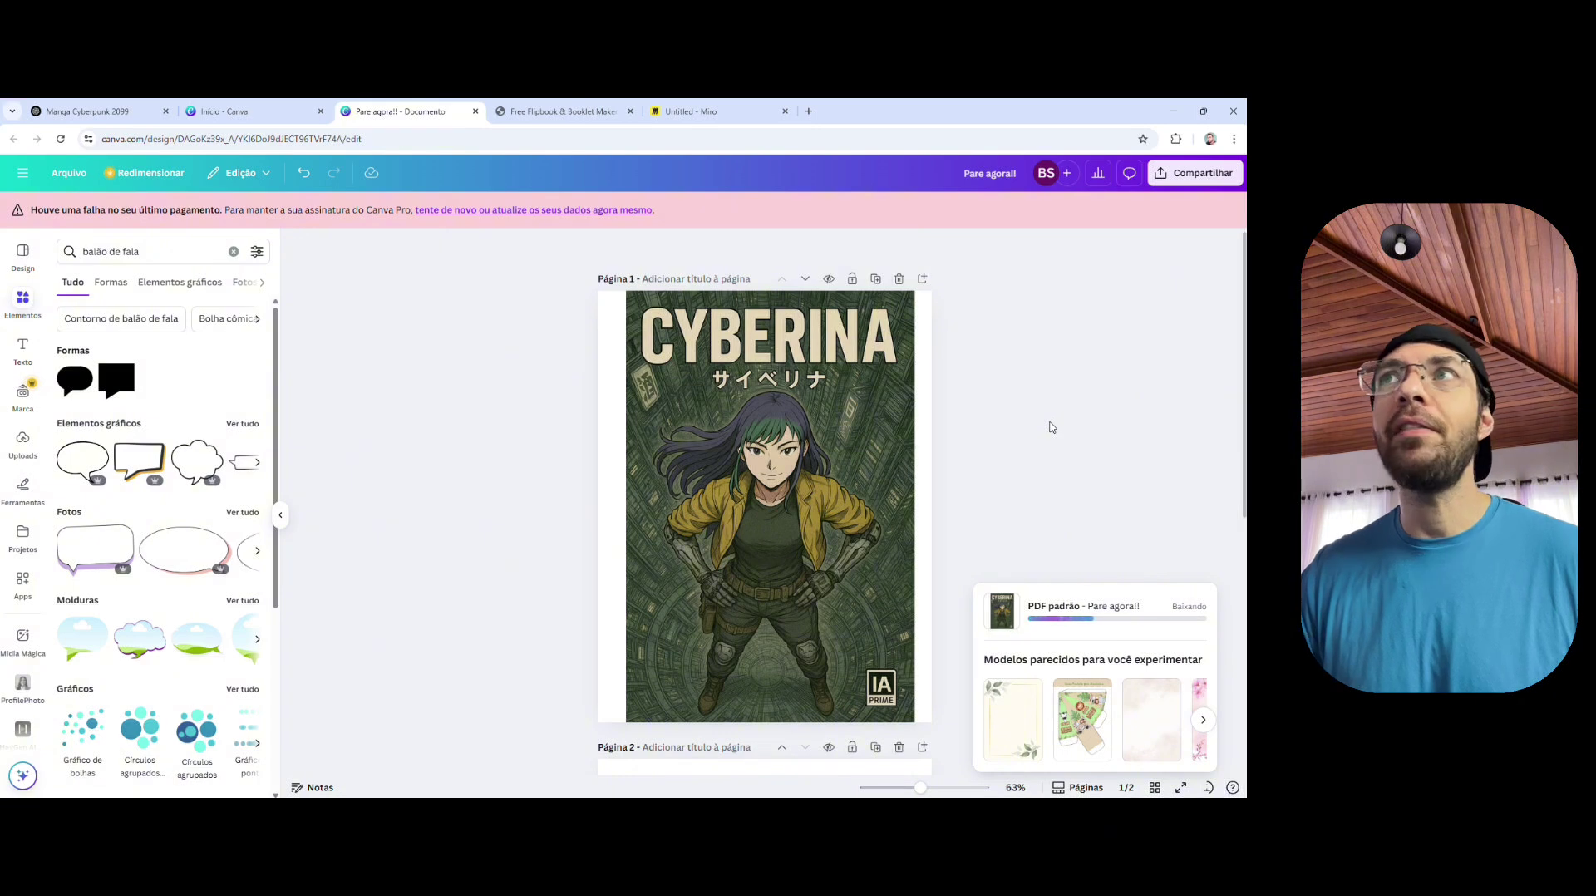
{"action": "left_click", "coordinate": [740, 111]}
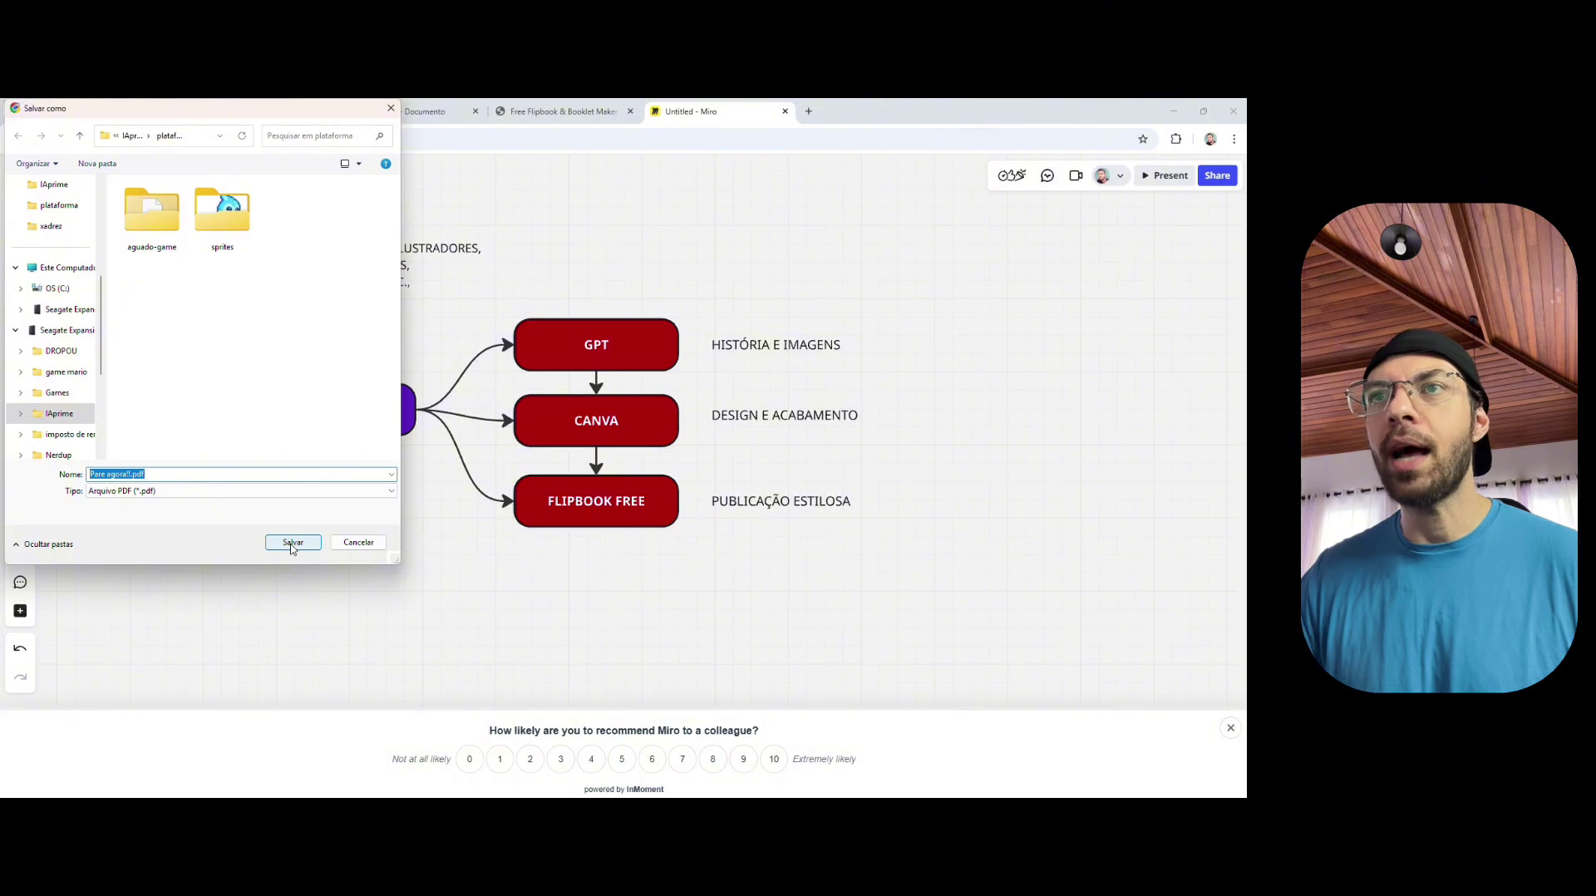
{"action": "left_click", "coordinate": [292, 543]}
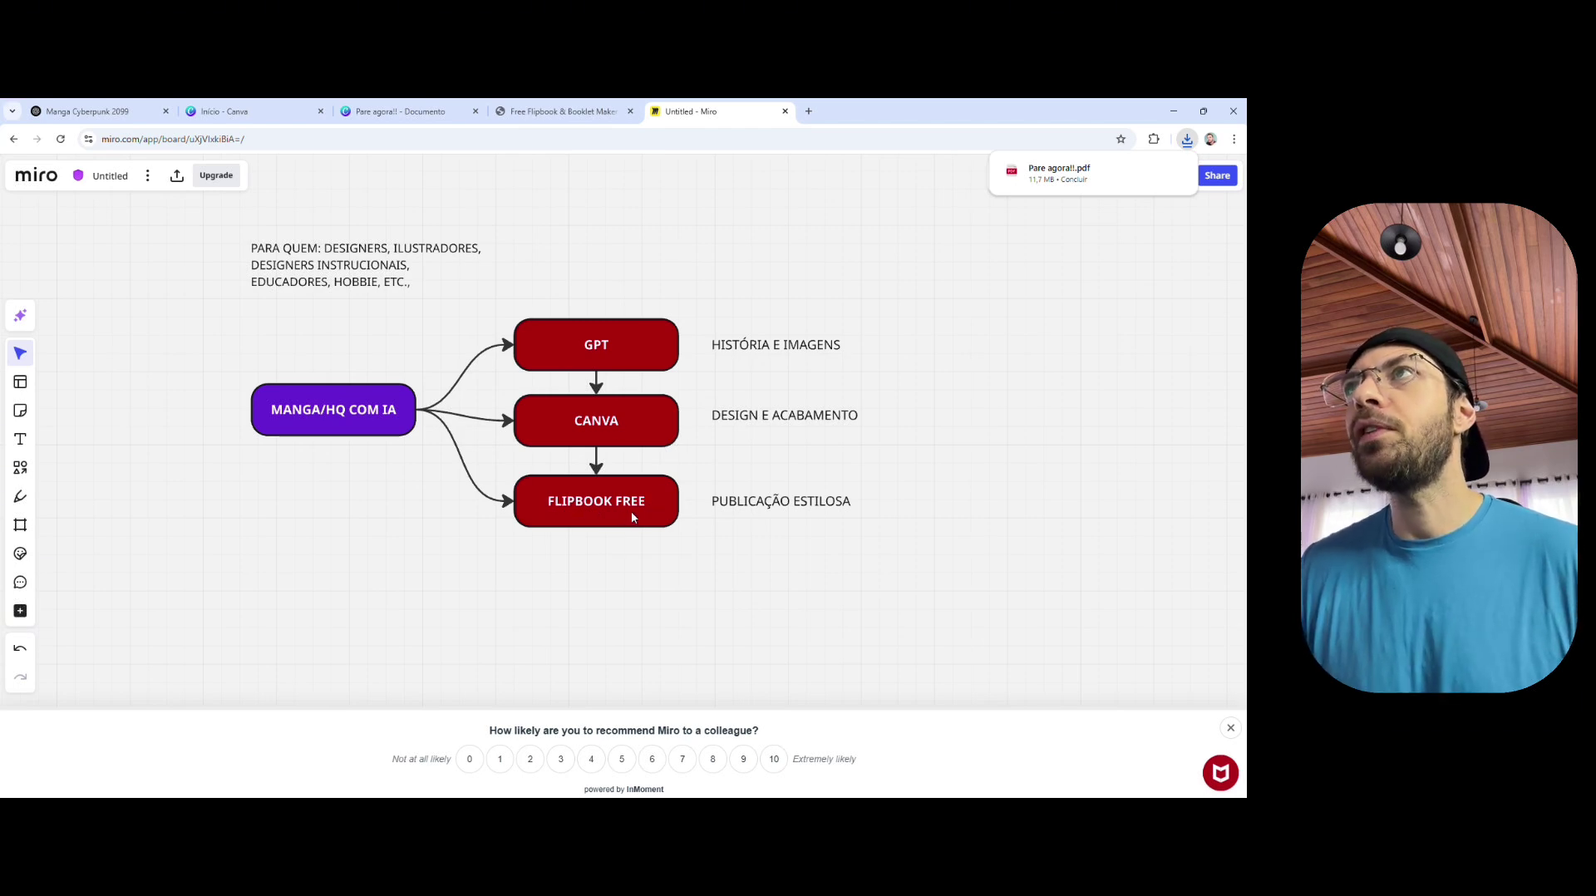
Step: Switch to the Fleepit flipbook site, add "Pare agora!!.pdf" from the plataforma folder and create a flipbook titled Cyberina
{"action": "left_click", "coordinate": [511, 114]}
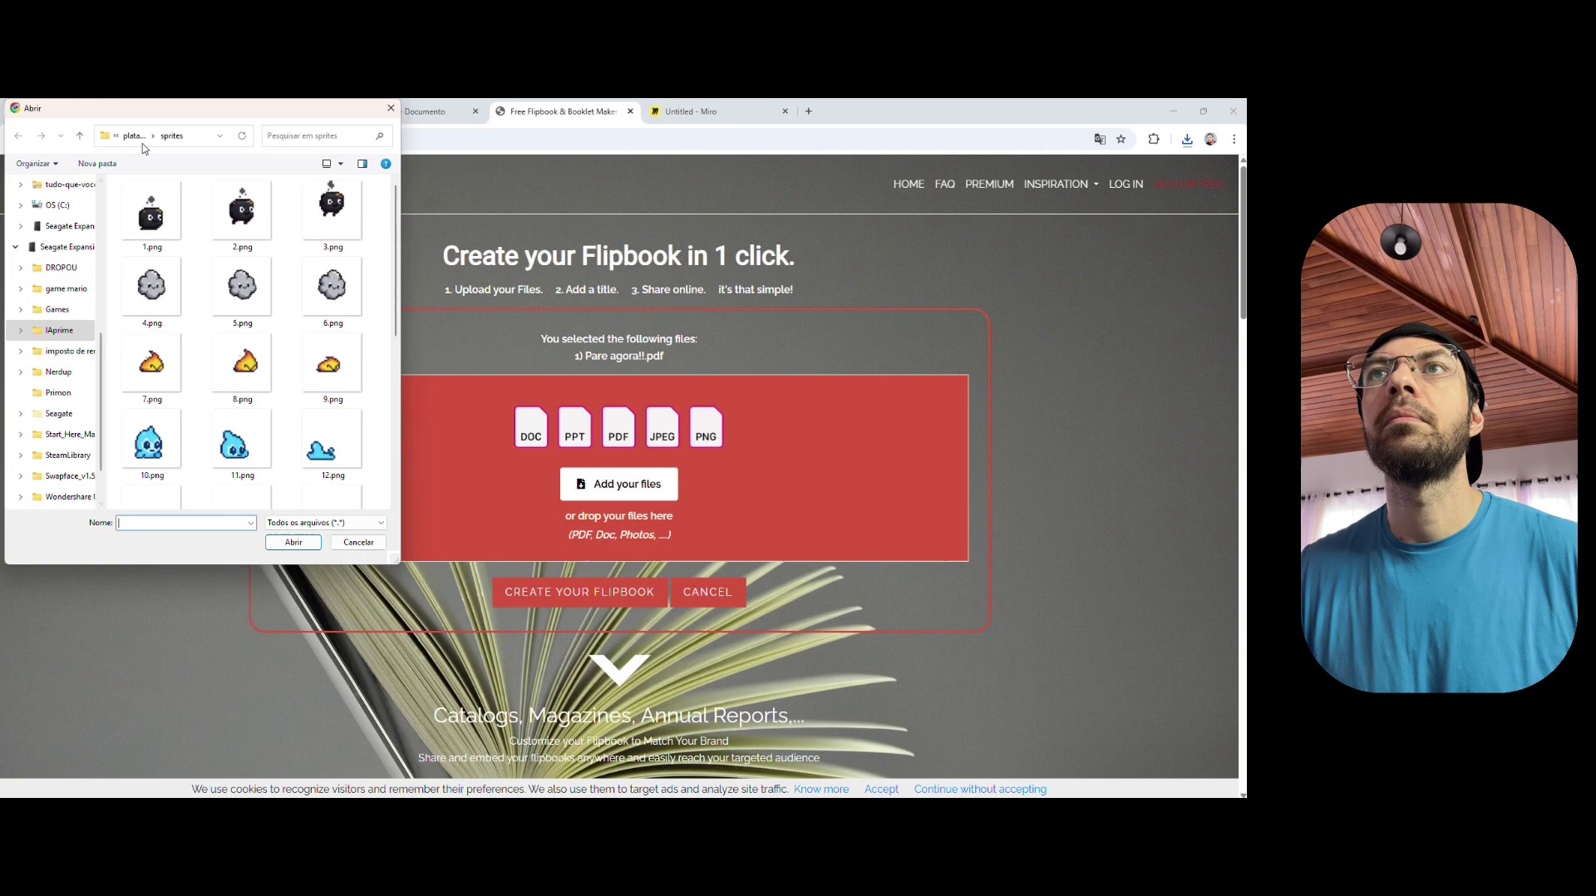
{"action": "left_click", "coordinate": [158, 136]}
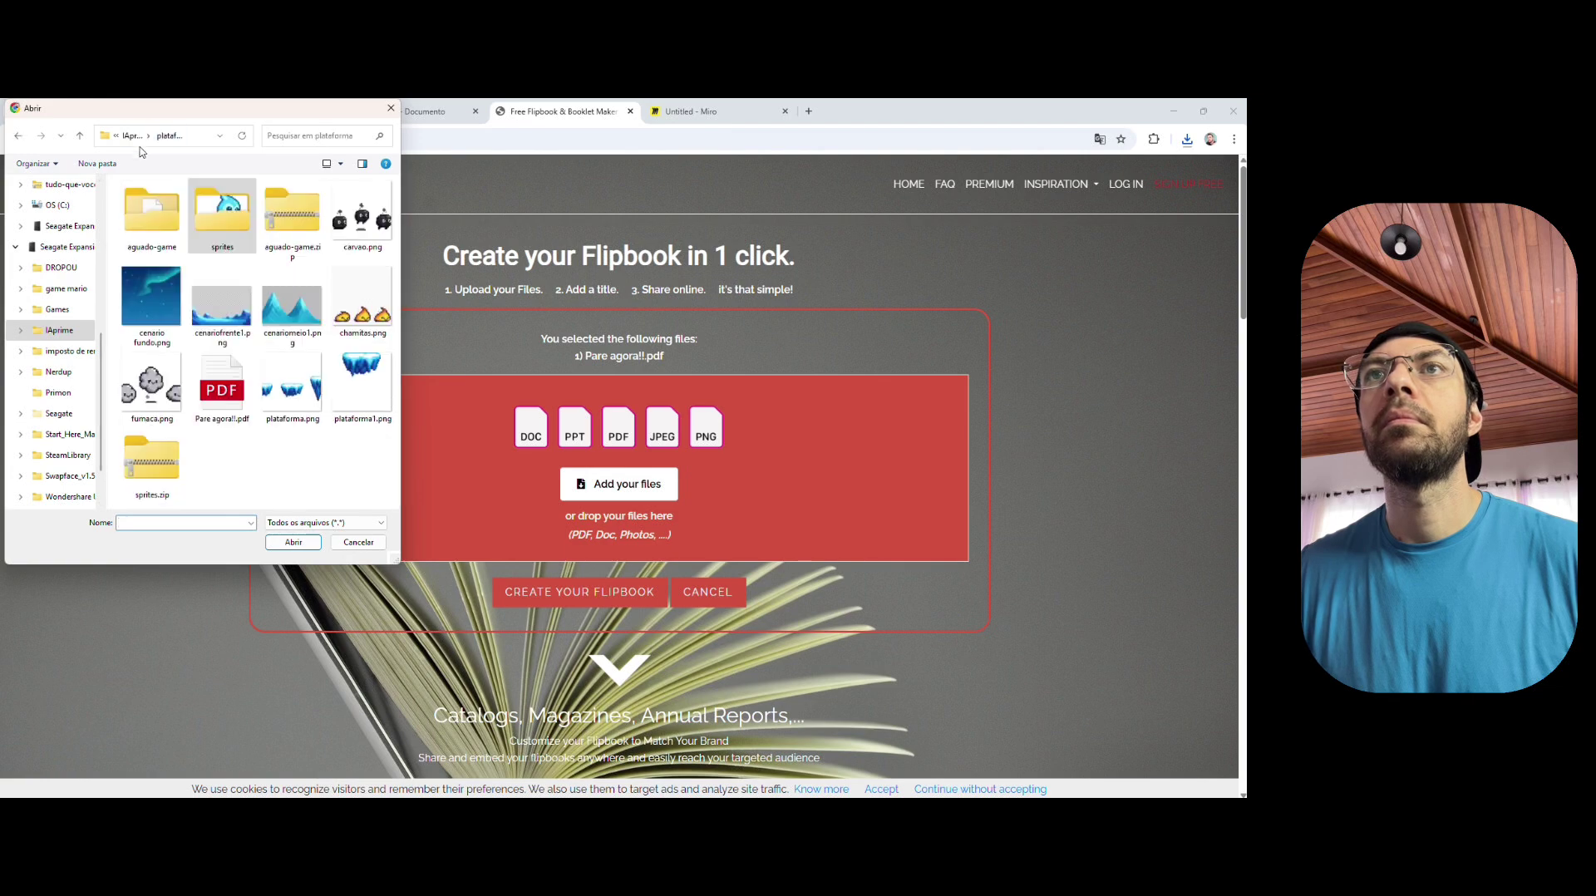
{"action": "left_click", "coordinate": [253, 424]}
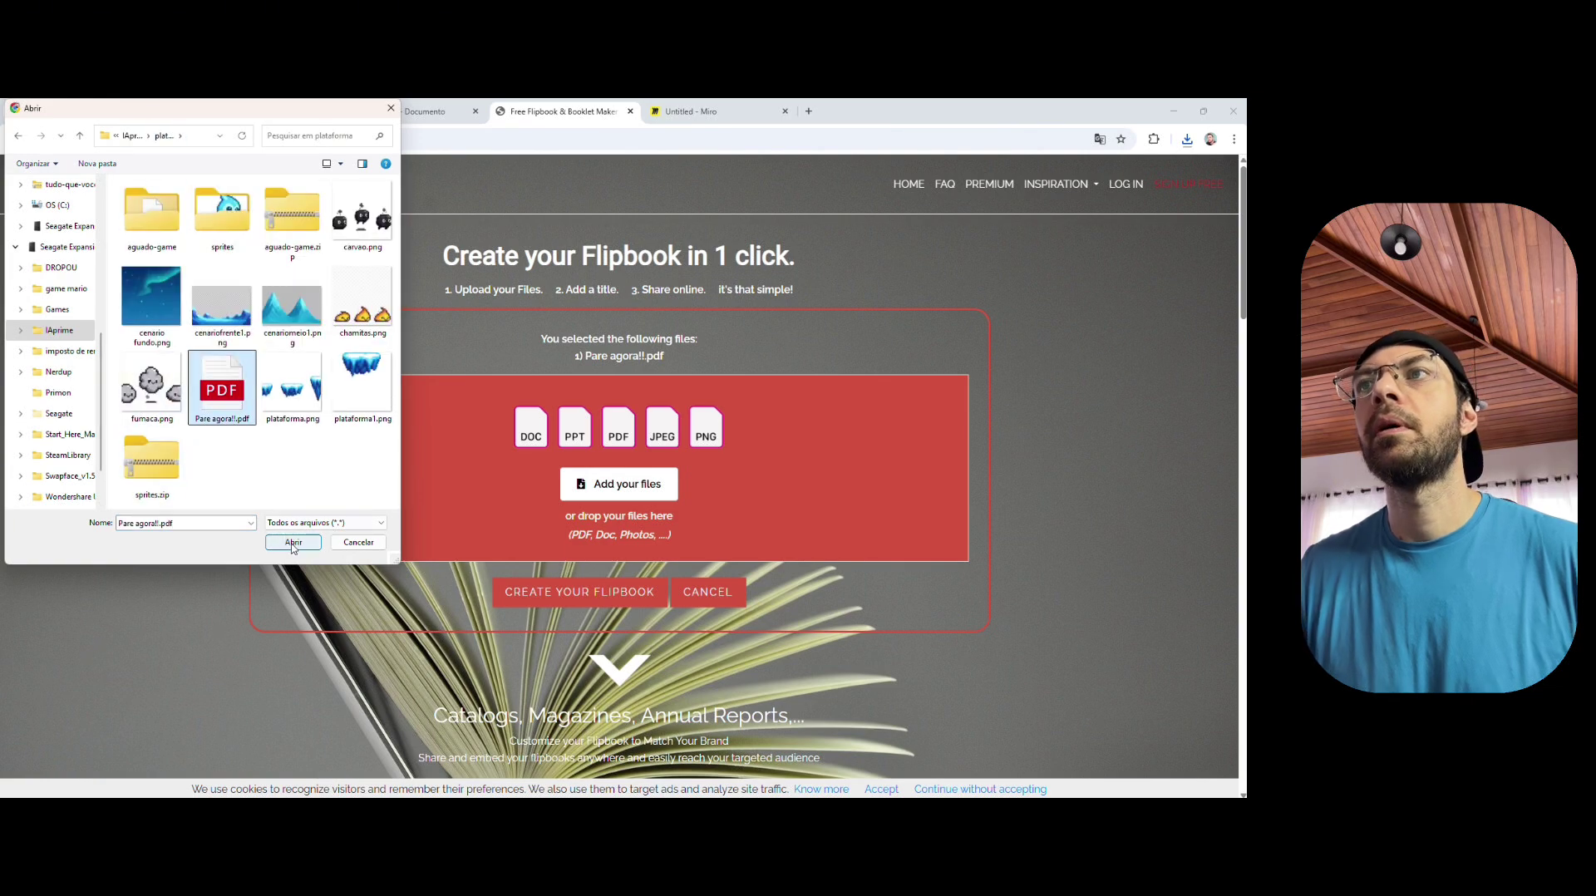
{"action": "left_click", "coordinate": [293, 543]}
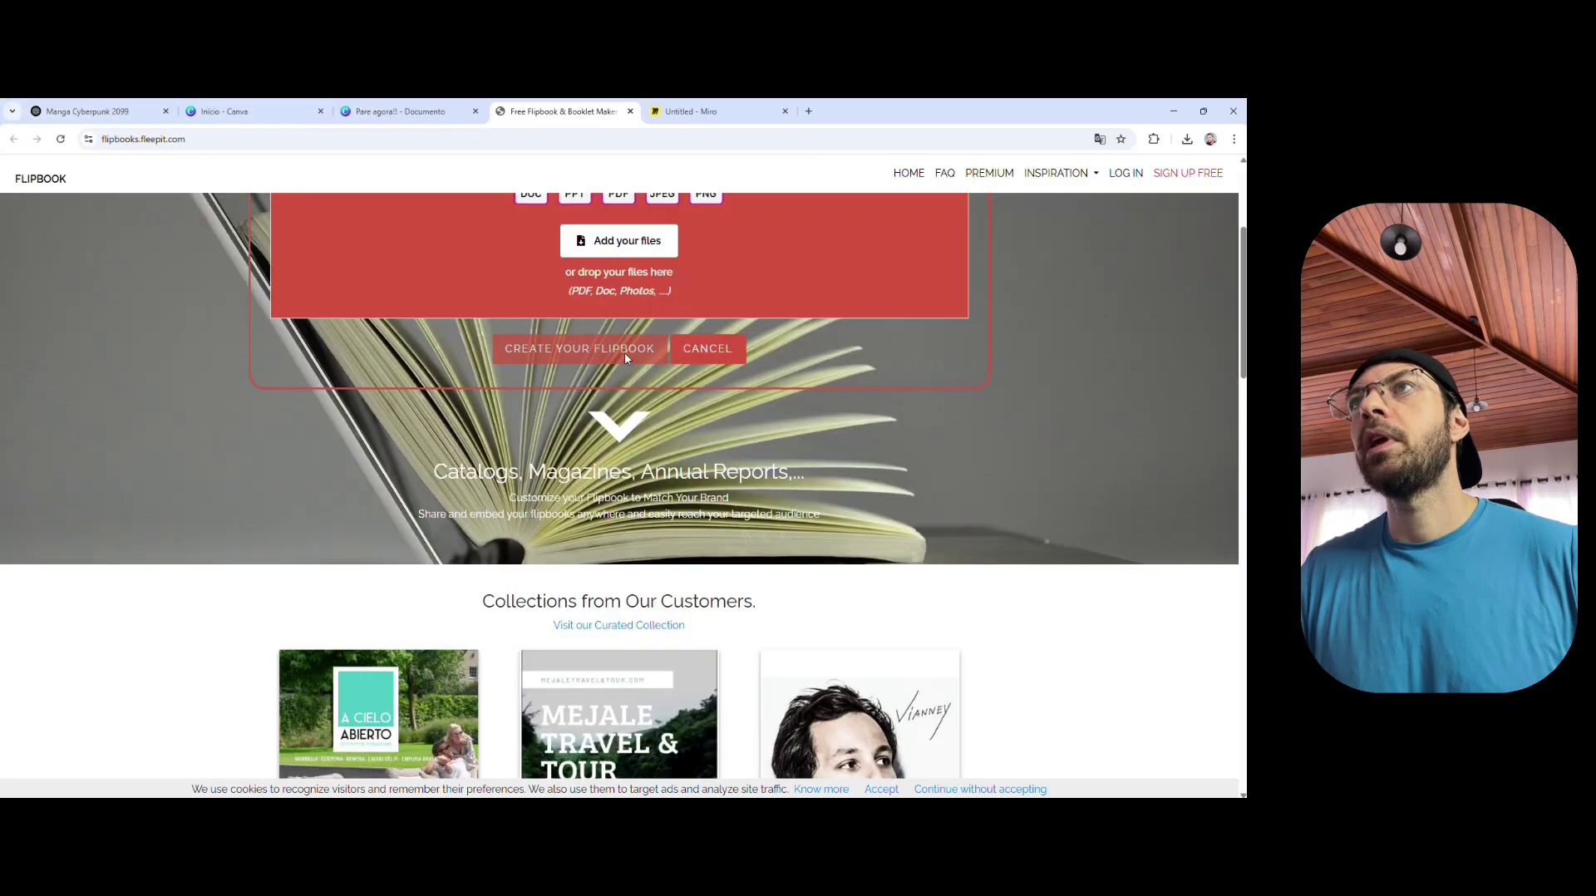
{"action": "left_click", "coordinate": [625, 351]}
Step: Preview the Cyberina flipbook by turning its pages, enlarging the cover to inspect it and returning to the open spread
{"action": "scroll", "coordinate": [445, 466], "scroll_direction": "up", "scroll_amount": 4}
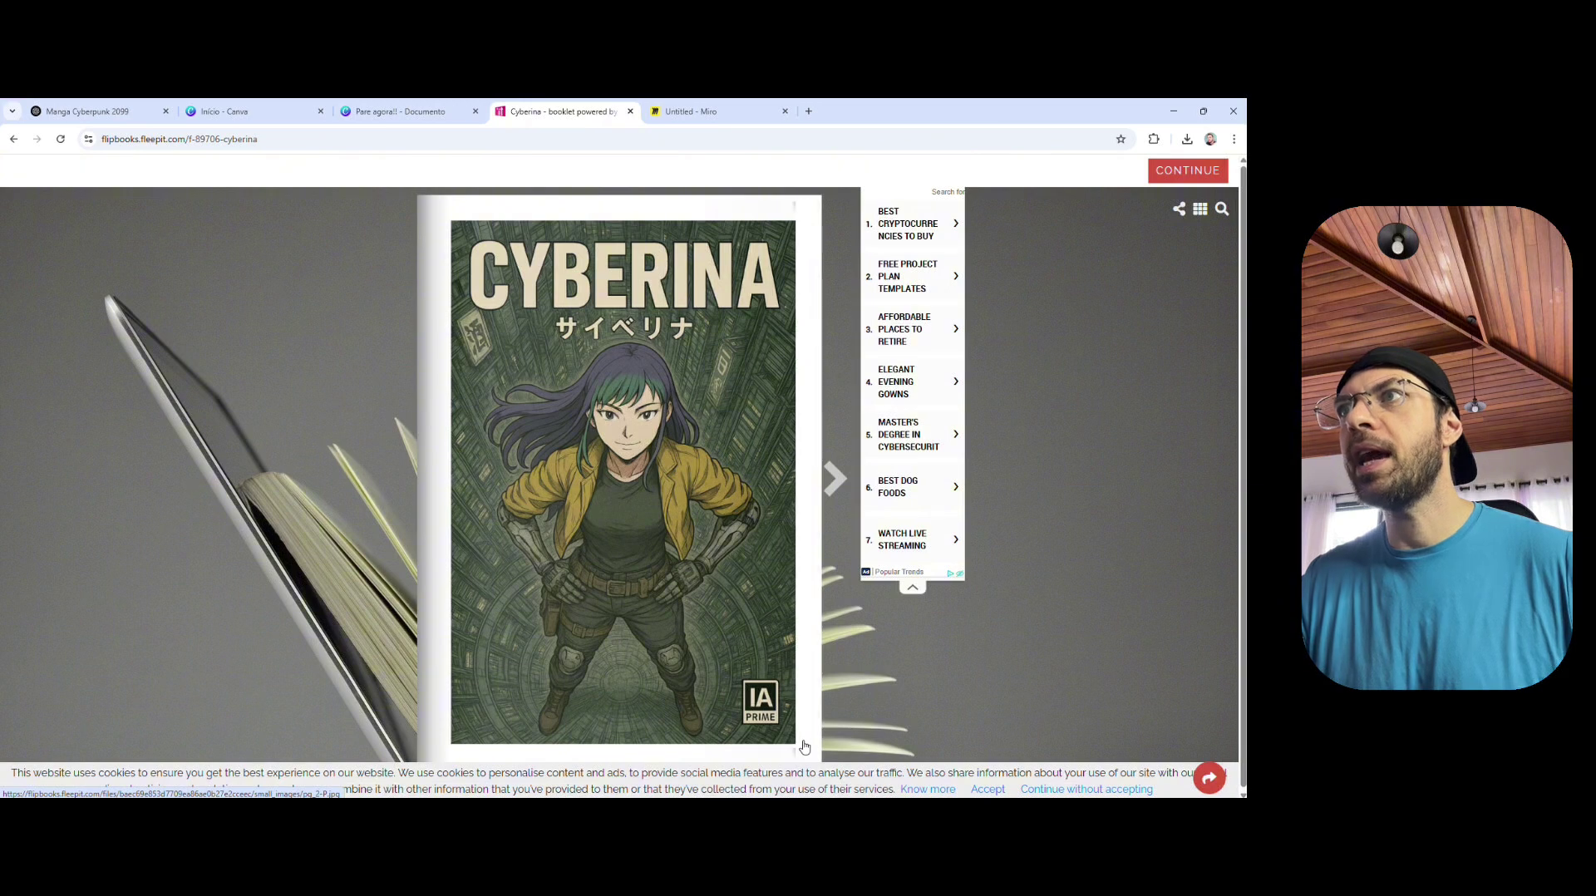
{"action": "left_click", "coordinate": [792, 717]}
{"action": "left_click_drag", "start_coordinate": [745, 694], "coordinate": [709, 659]}
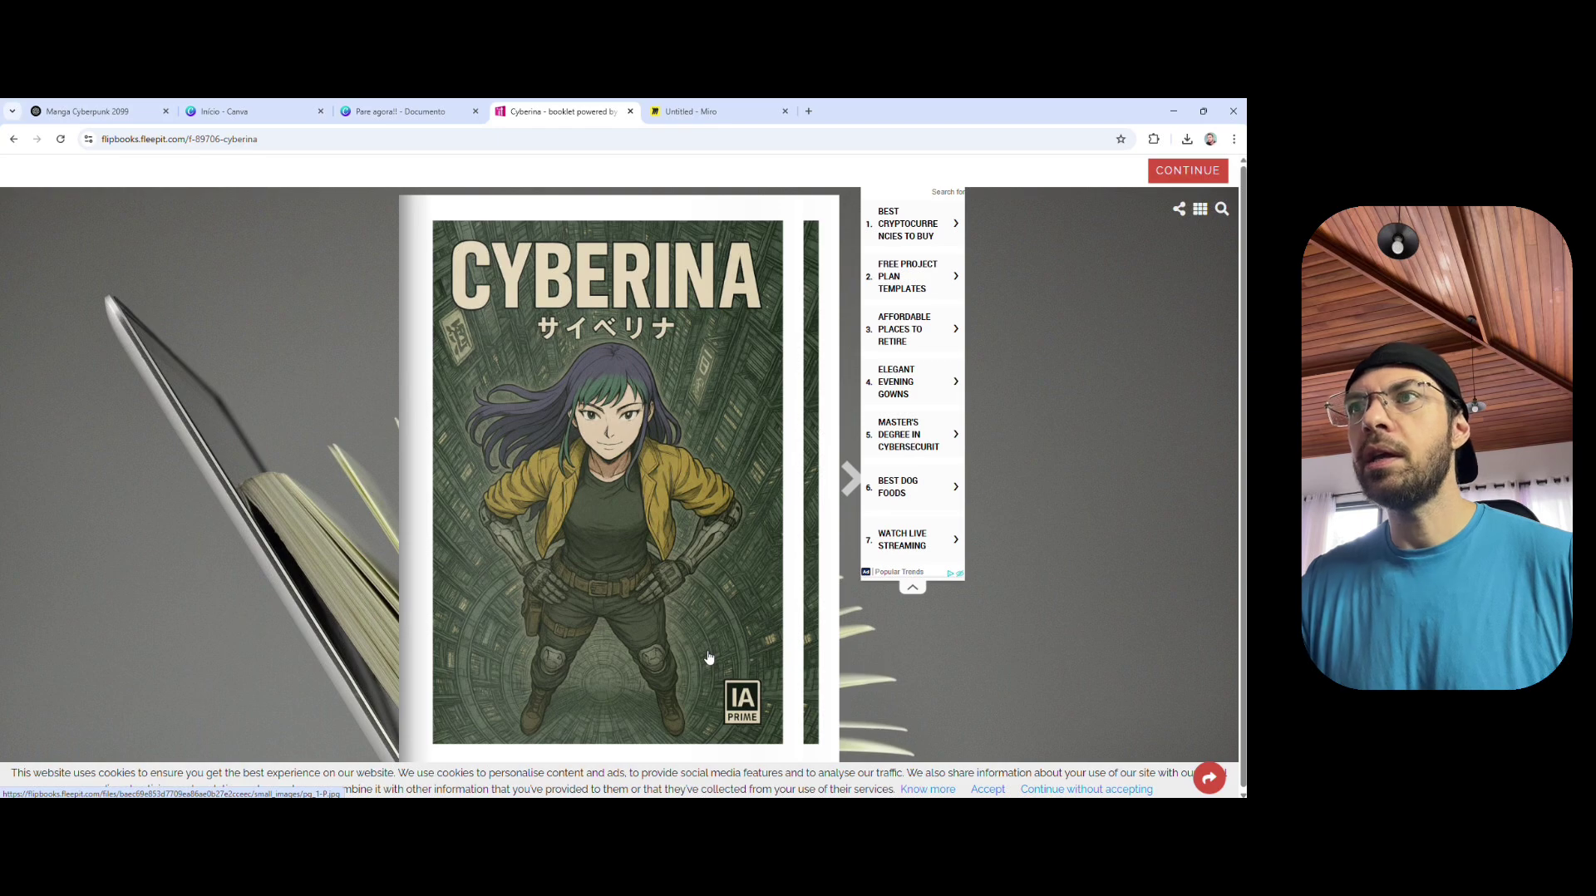
{"action": "left_click", "coordinate": [780, 680]}
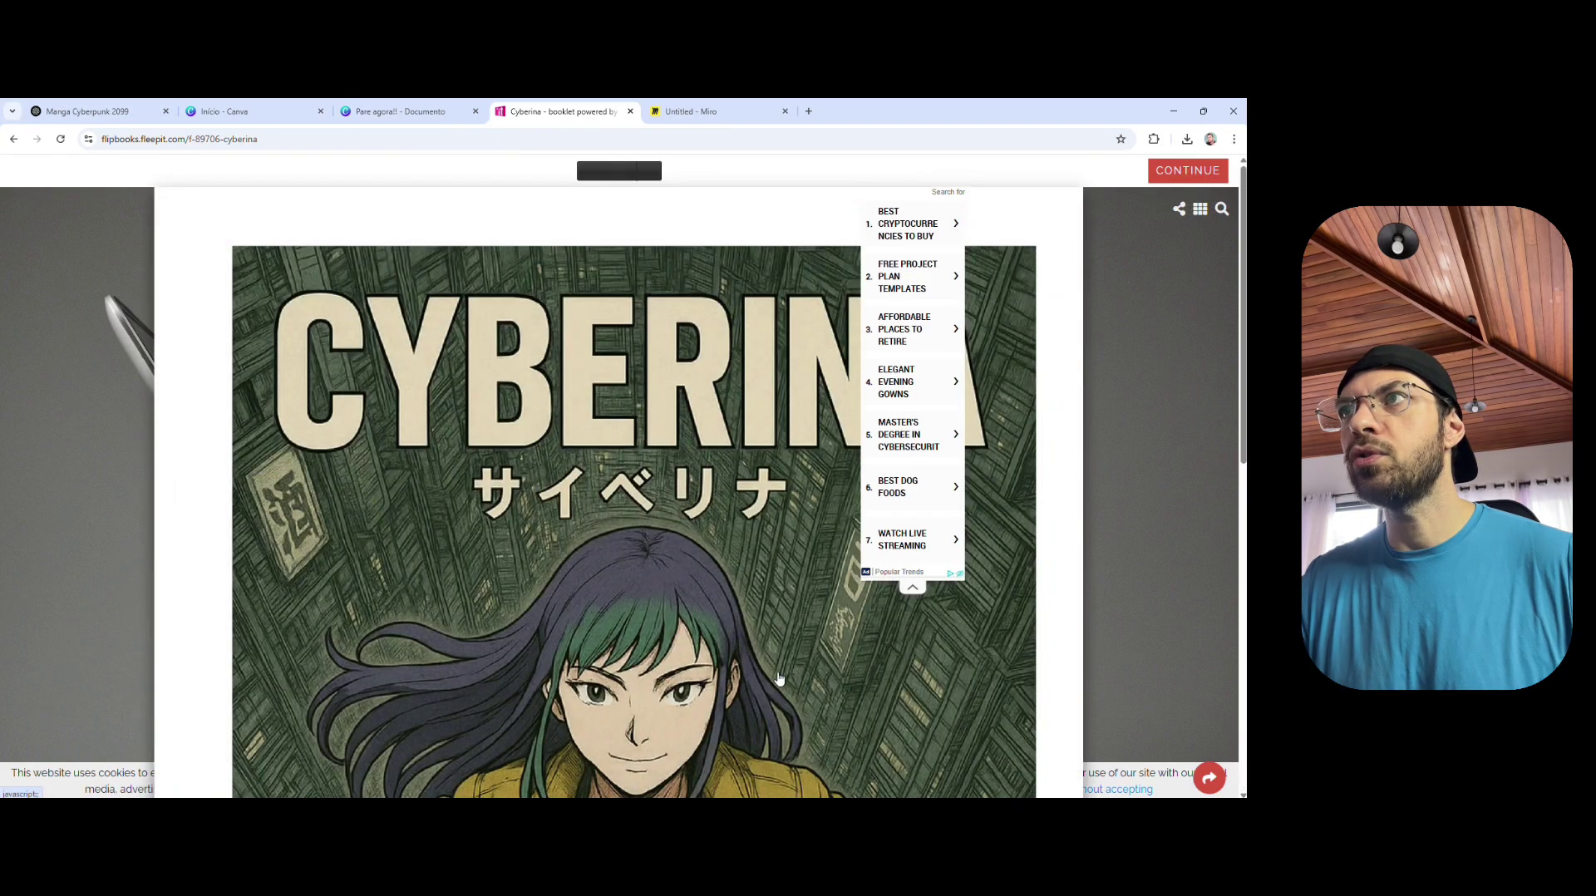
{"action": "scroll", "coordinate": [700, 562], "scroll_direction": "down", "scroll_amount": 10}
{"action": "scroll", "coordinate": [706, 559], "scroll_direction": "up", "scroll_amount": 8}
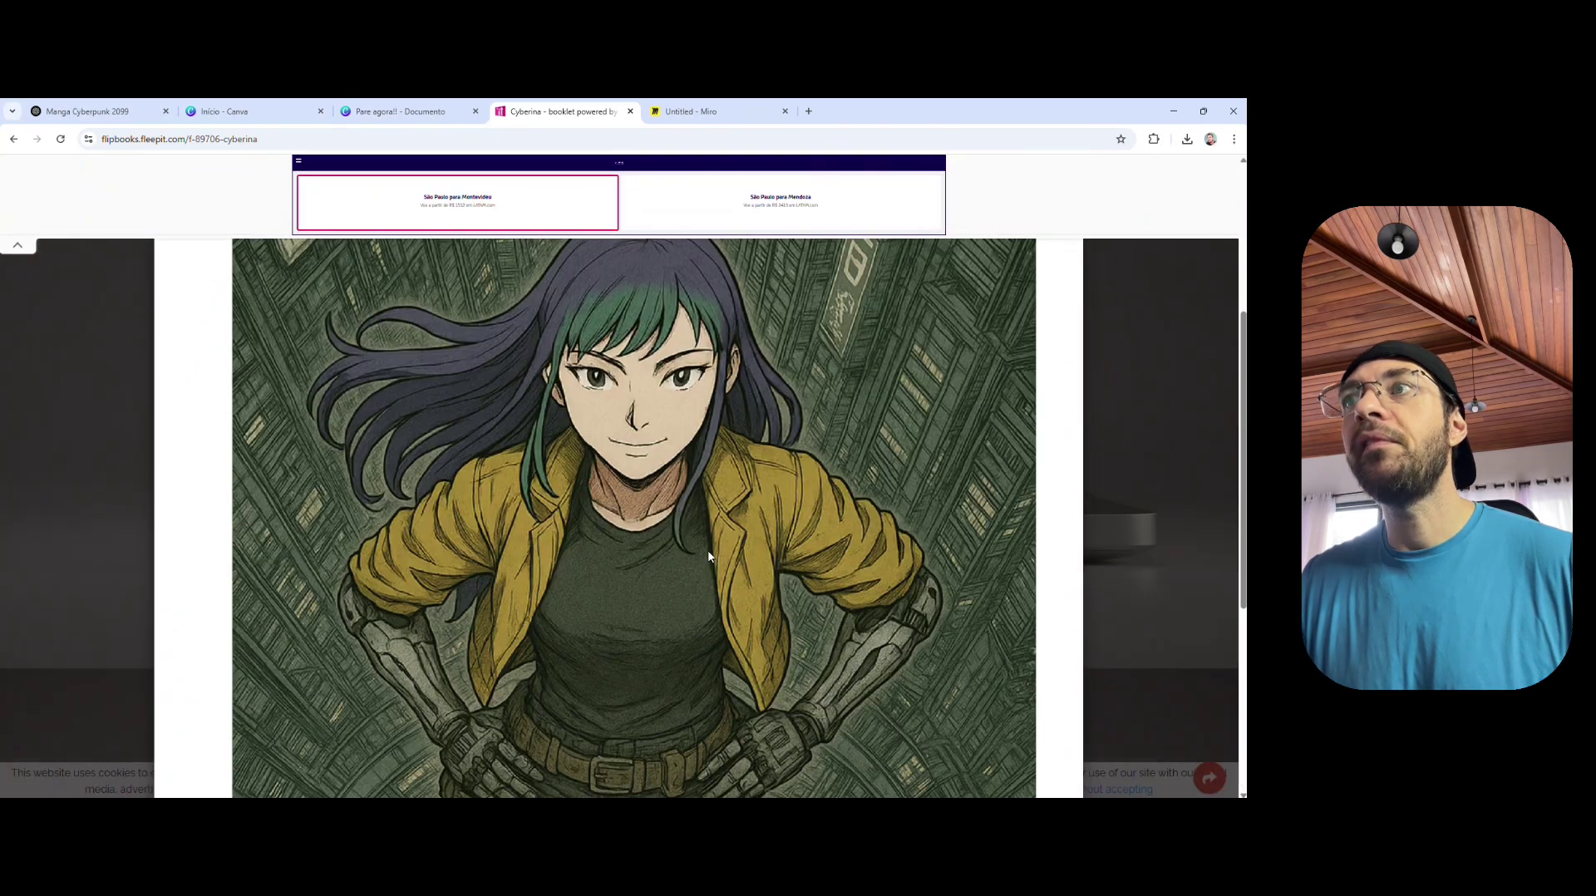
{"action": "left_click", "coordinate": [708, 556]}
{"action": "left_click_drag", "start_coordinate": [1166, 486], "coordinate": [480, 551]}
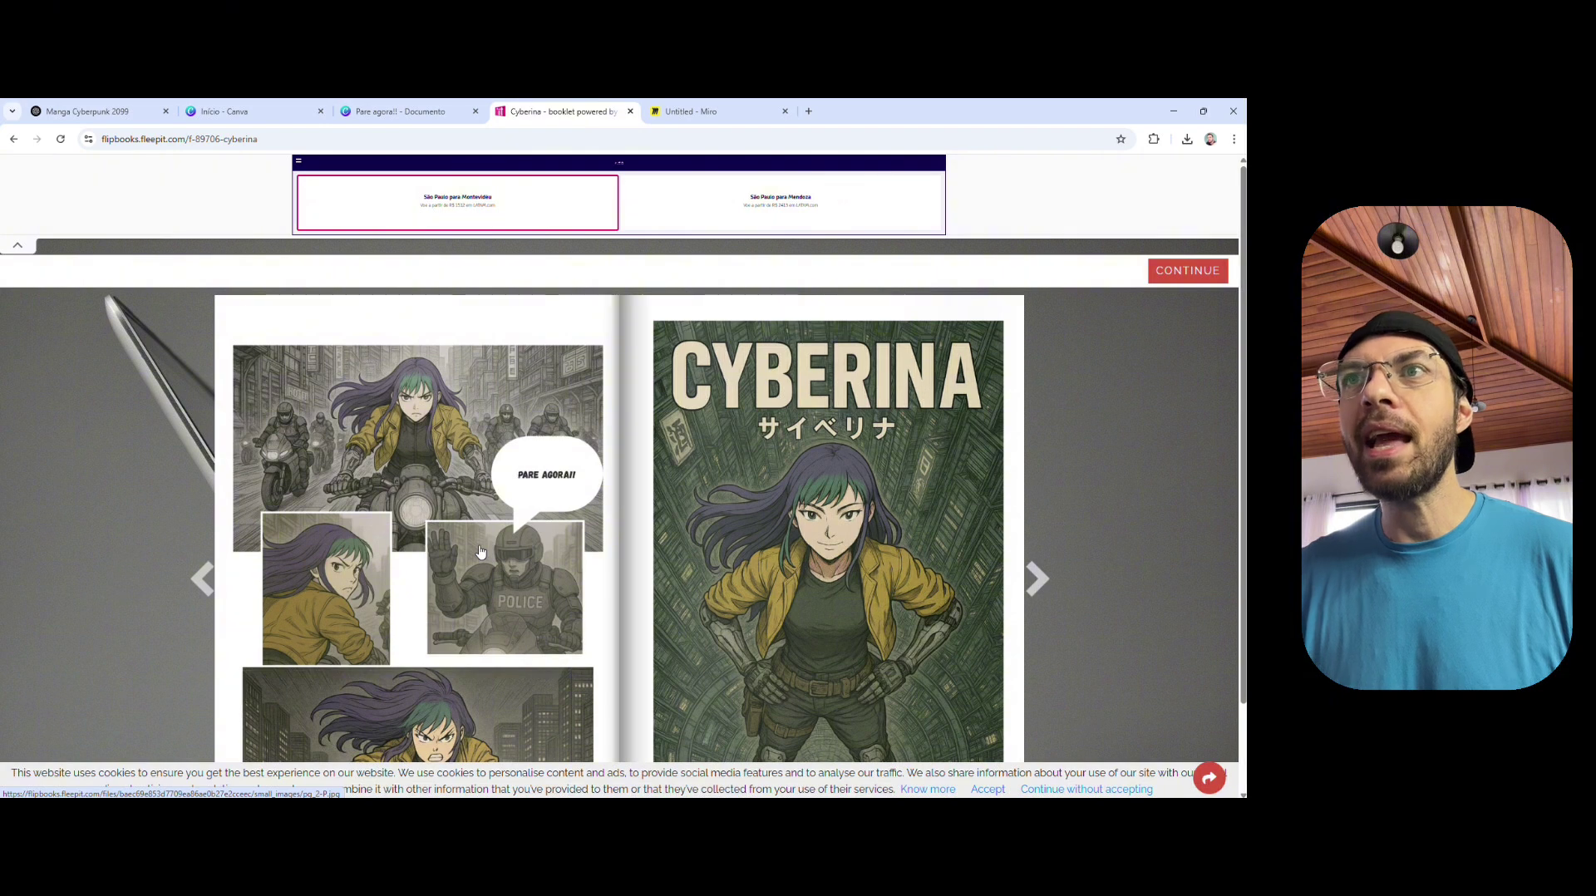